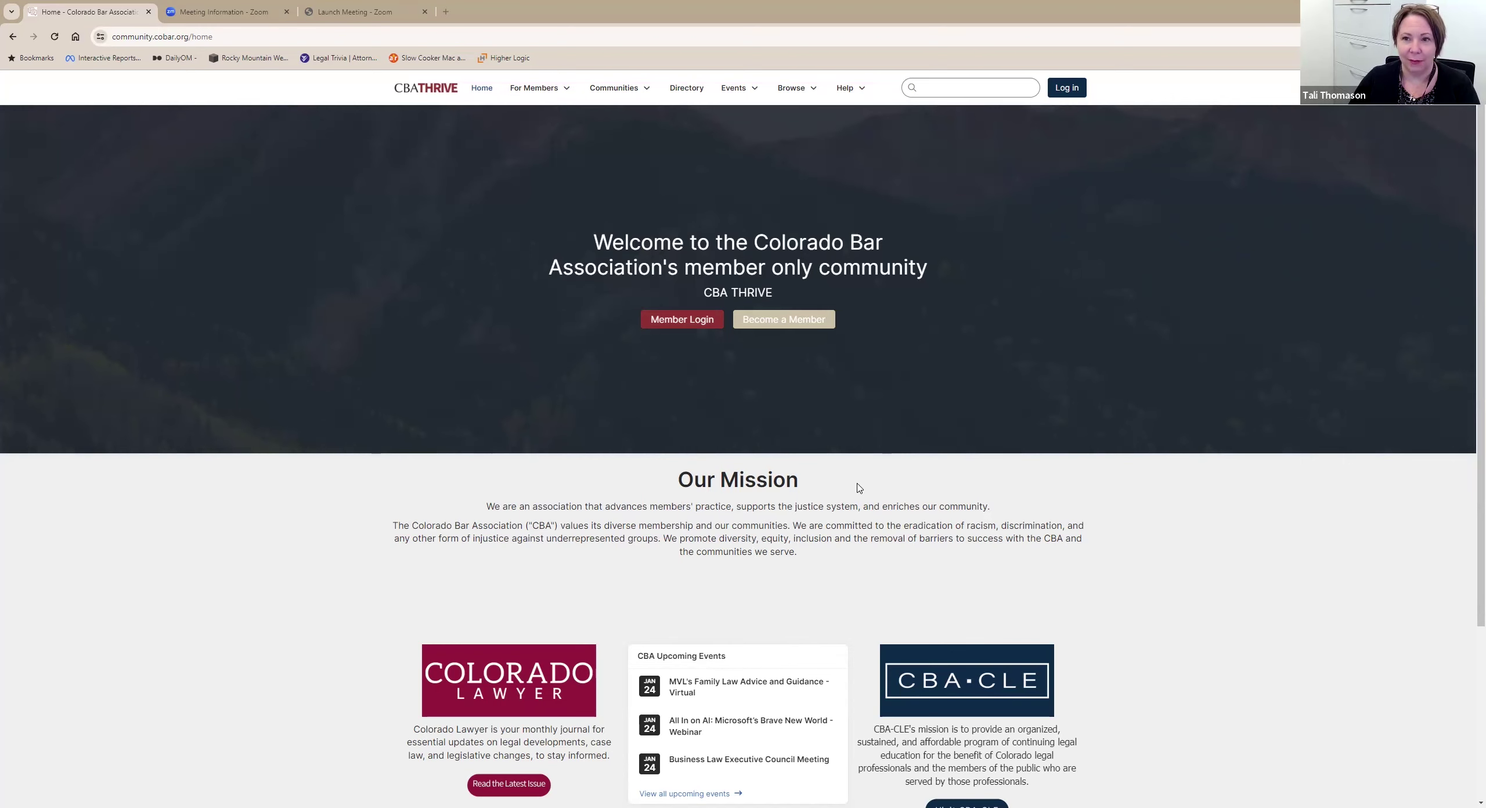
Scroll down and back up through the CBA Thrive home page before member login.
scroll(860, 489, "down", 3)
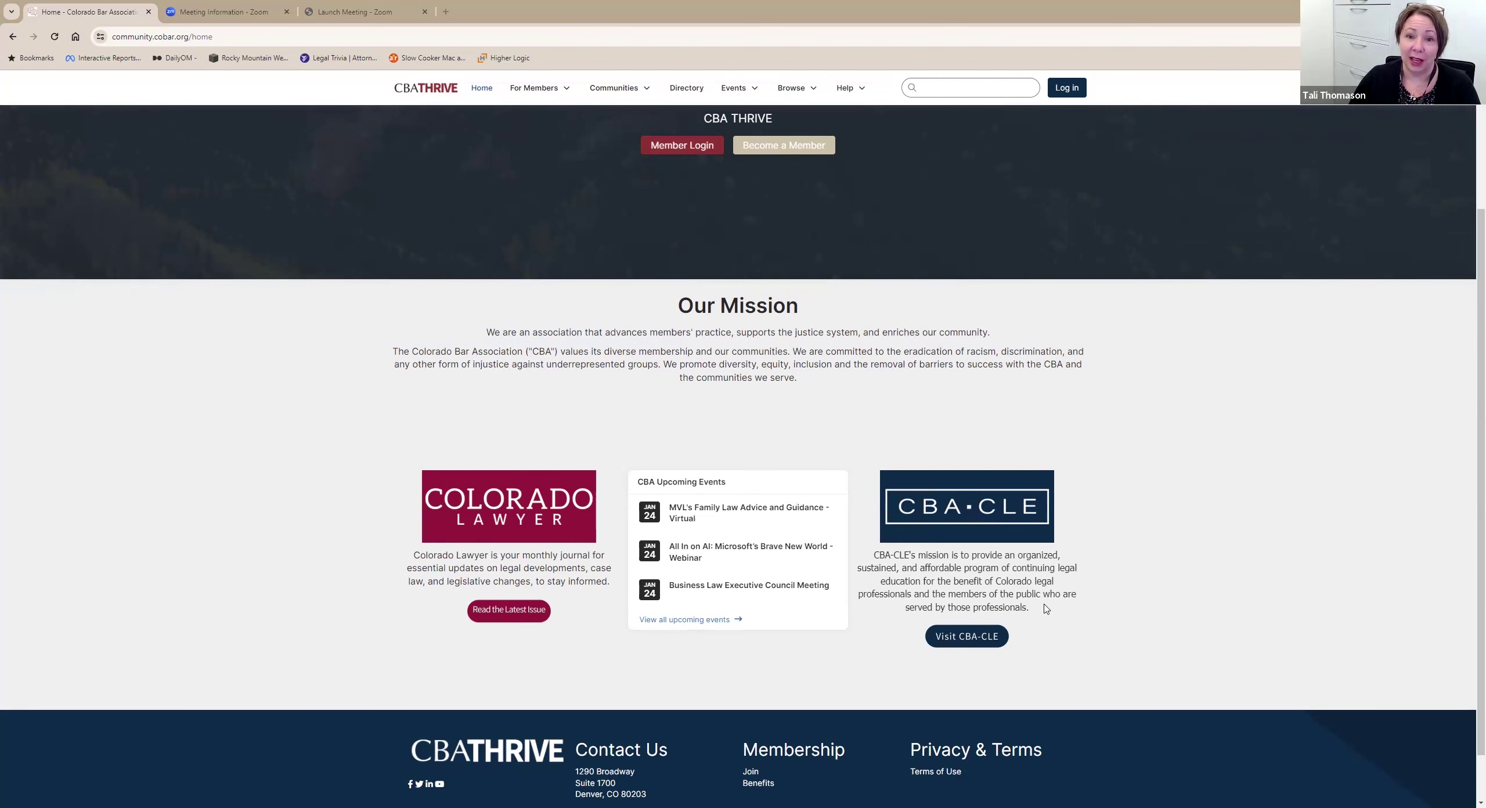
scroll(1047, 609, "up", 3)
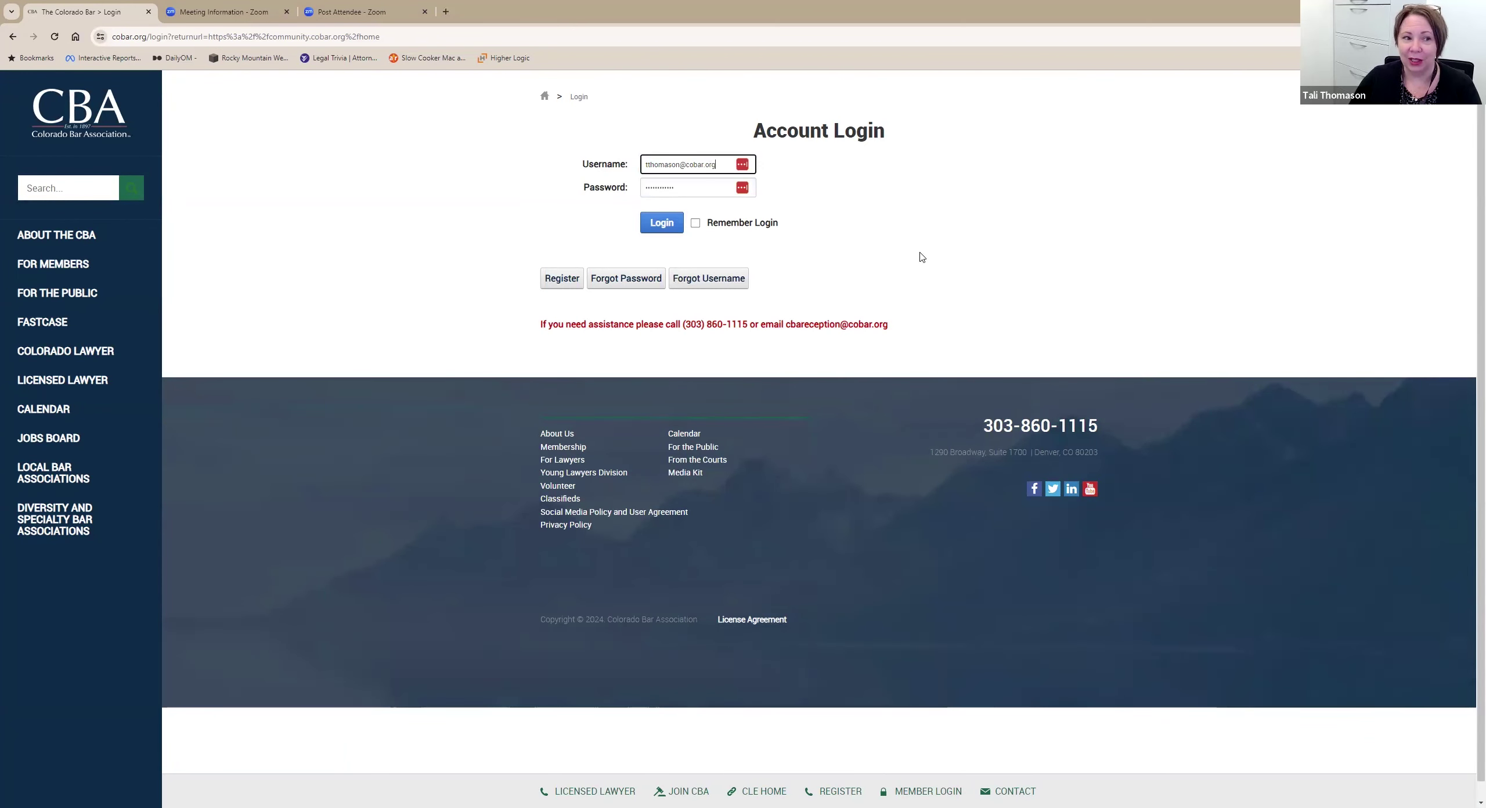
Log in to the Colorado Bar account and return to the CBA COMMUNITY Member Home.
left_click(662, 229)
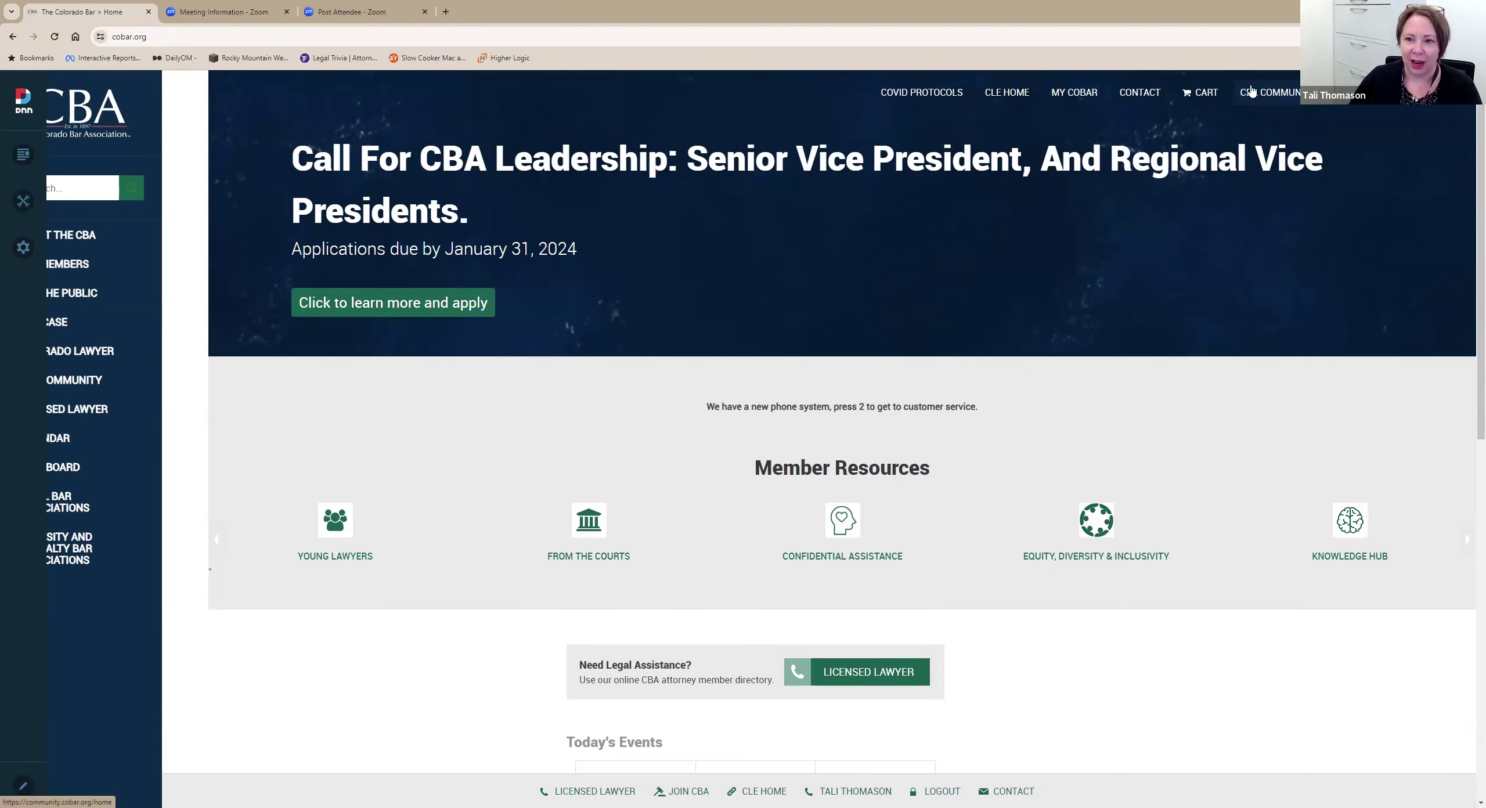
left_click(1272, 92)
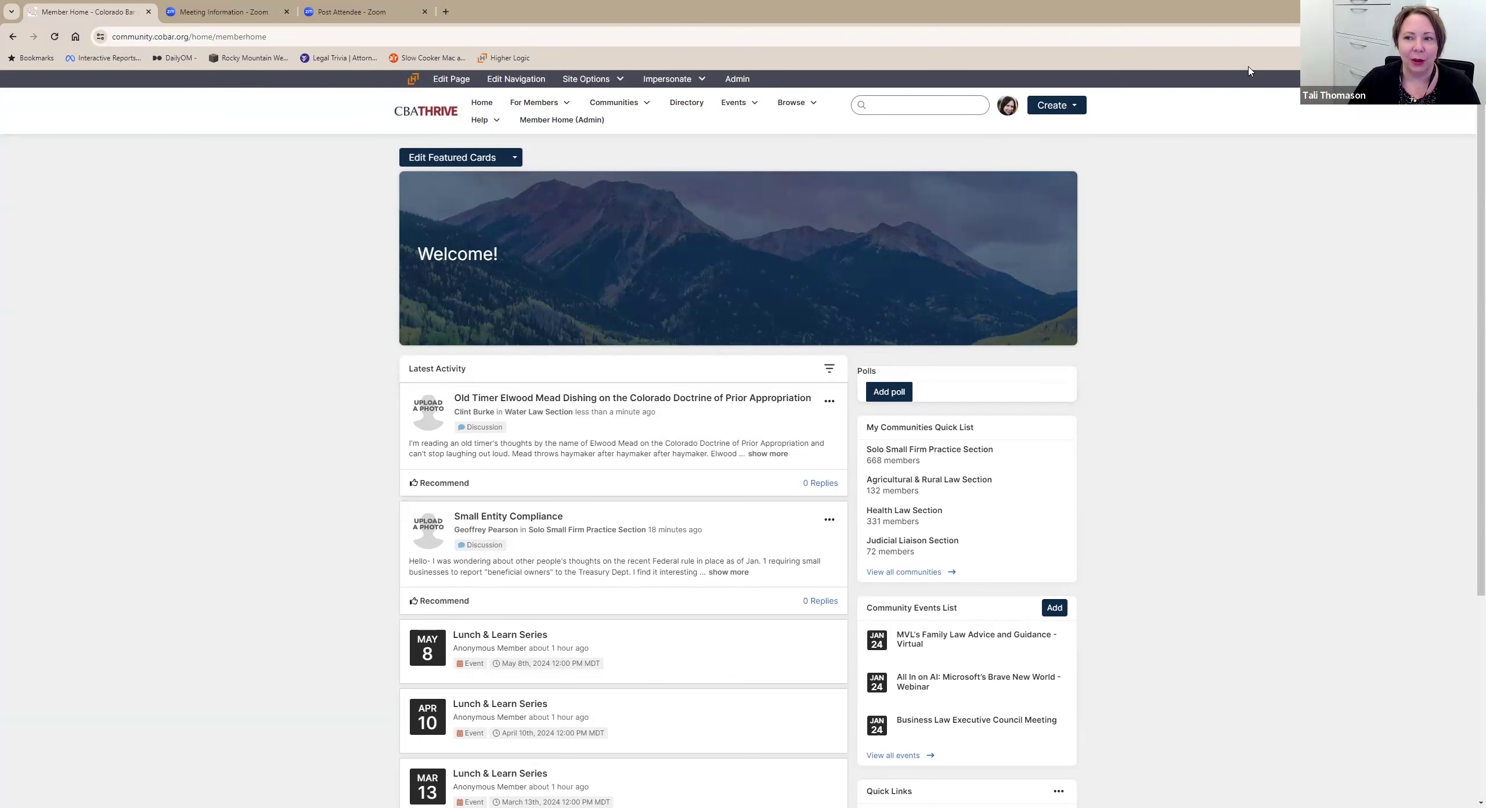
Browse Latest Activity and Quick Links on Member Home, then open the profile avatar menu.
scroll(1165, 278, "down", 4)
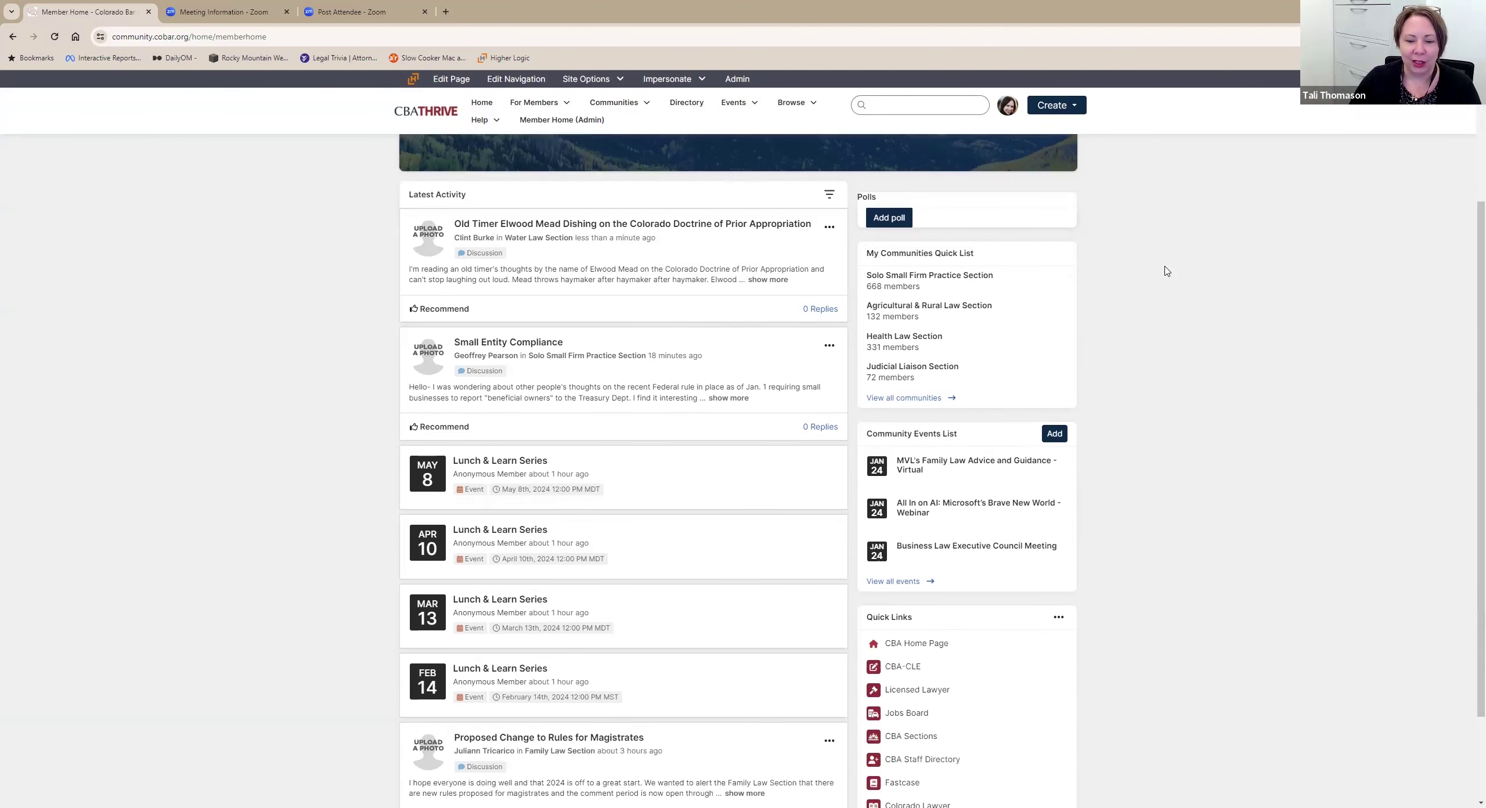
scroll(1184, 277, "down", 2)
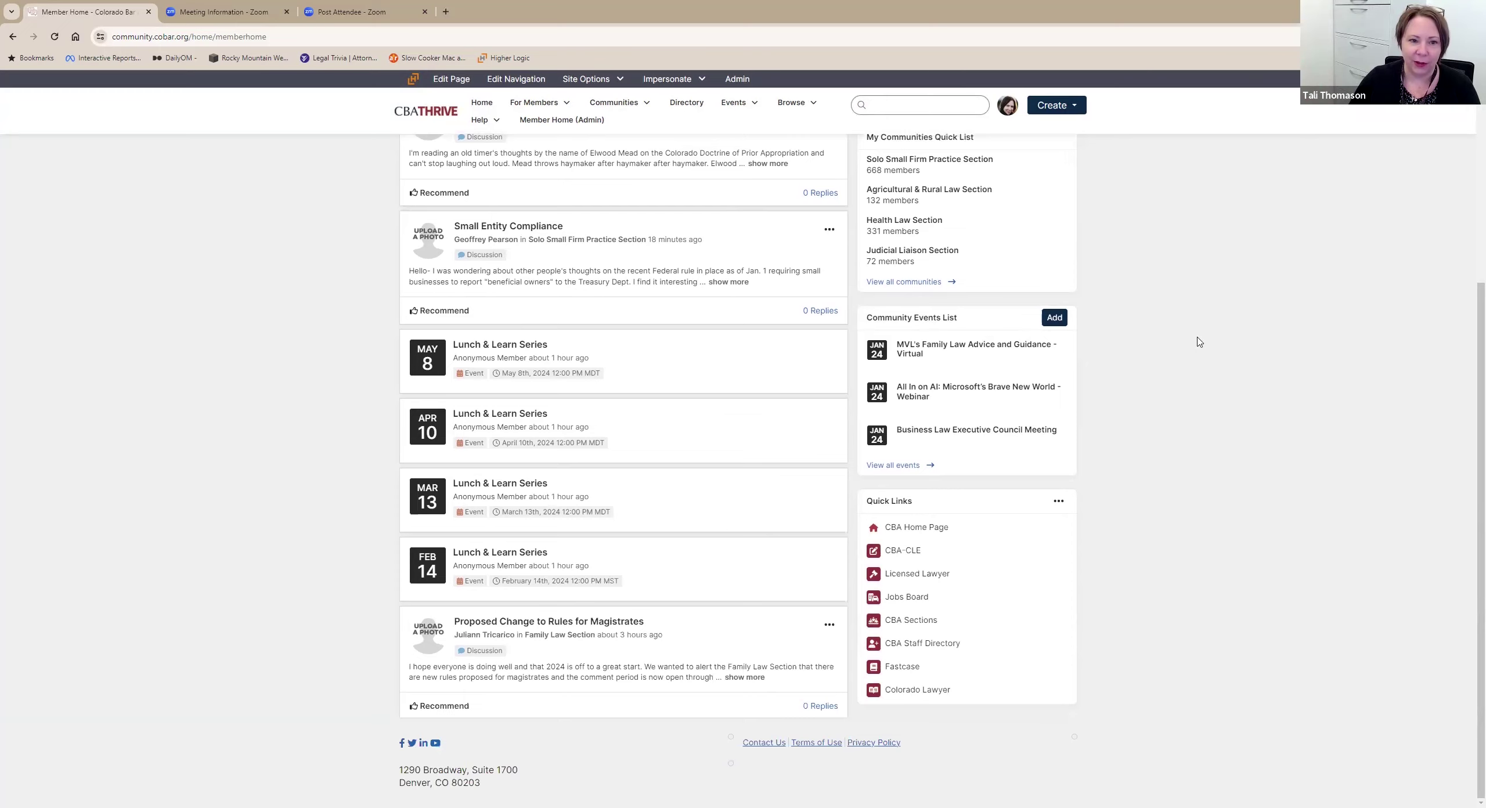
scroll(1200, 341, "up", 5)
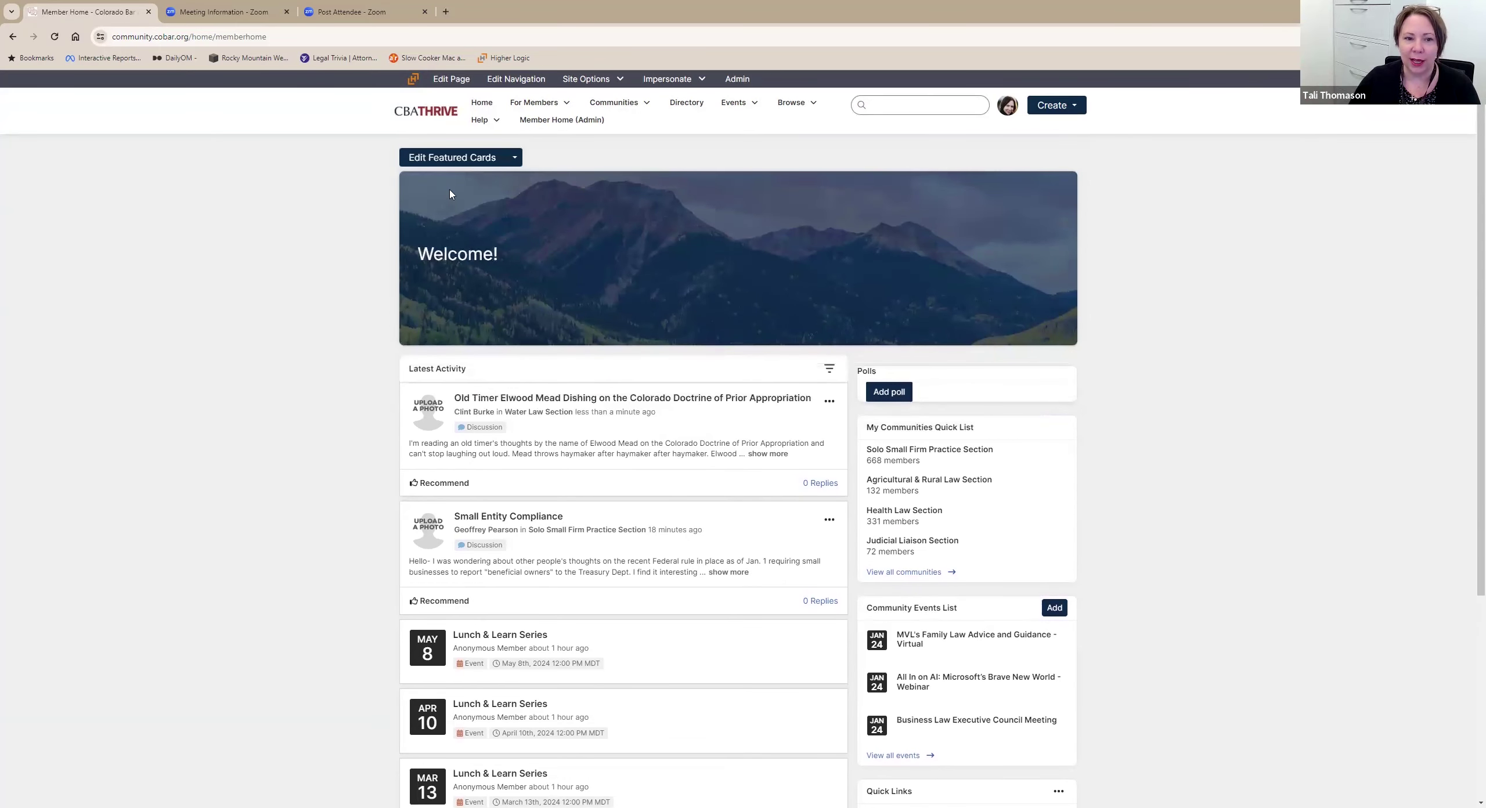
scroll(1005, 347, "down", 1)
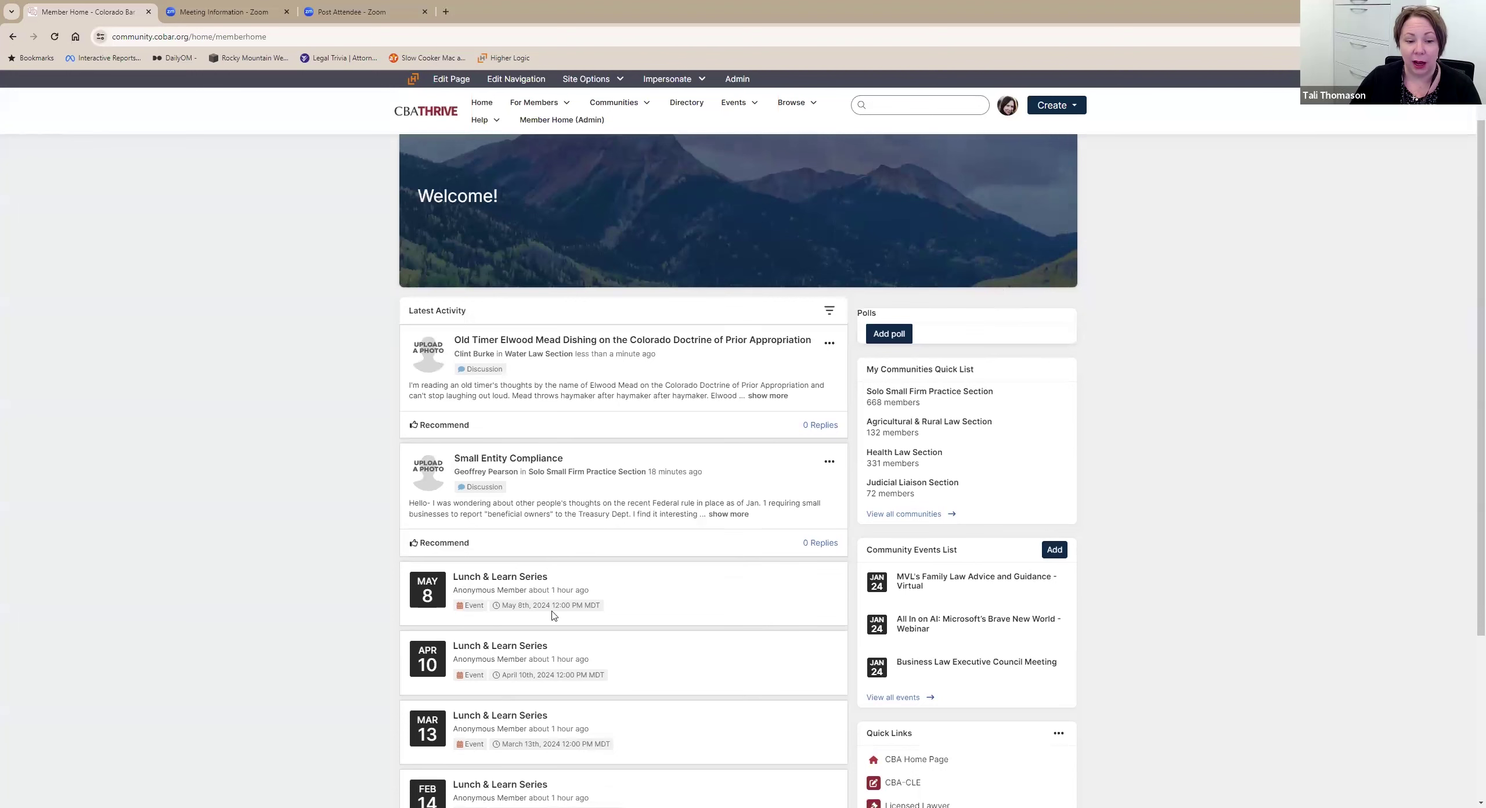
scroll(639, 655, "down", 2)
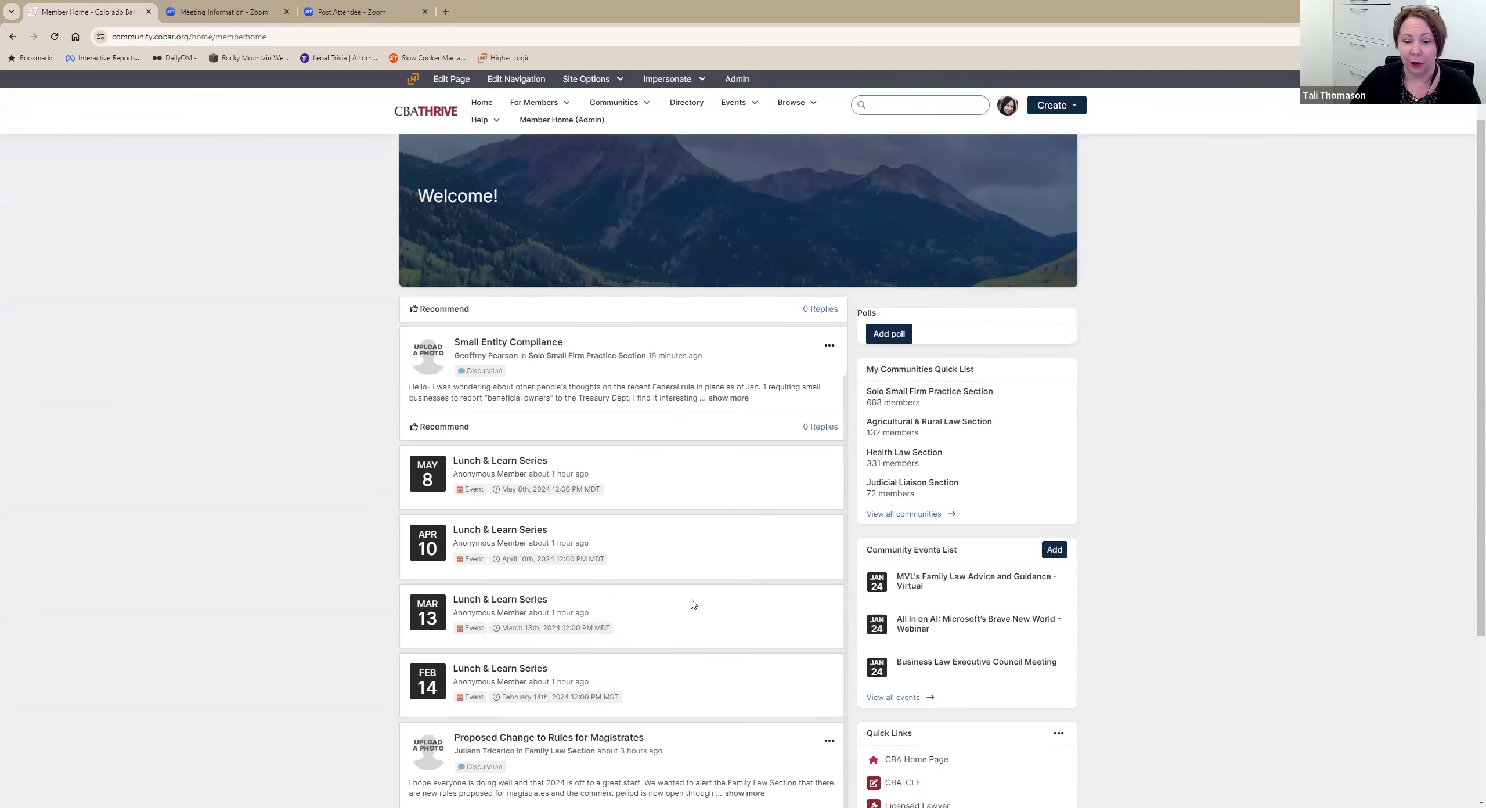
scroll(691, 601, "up", 2)
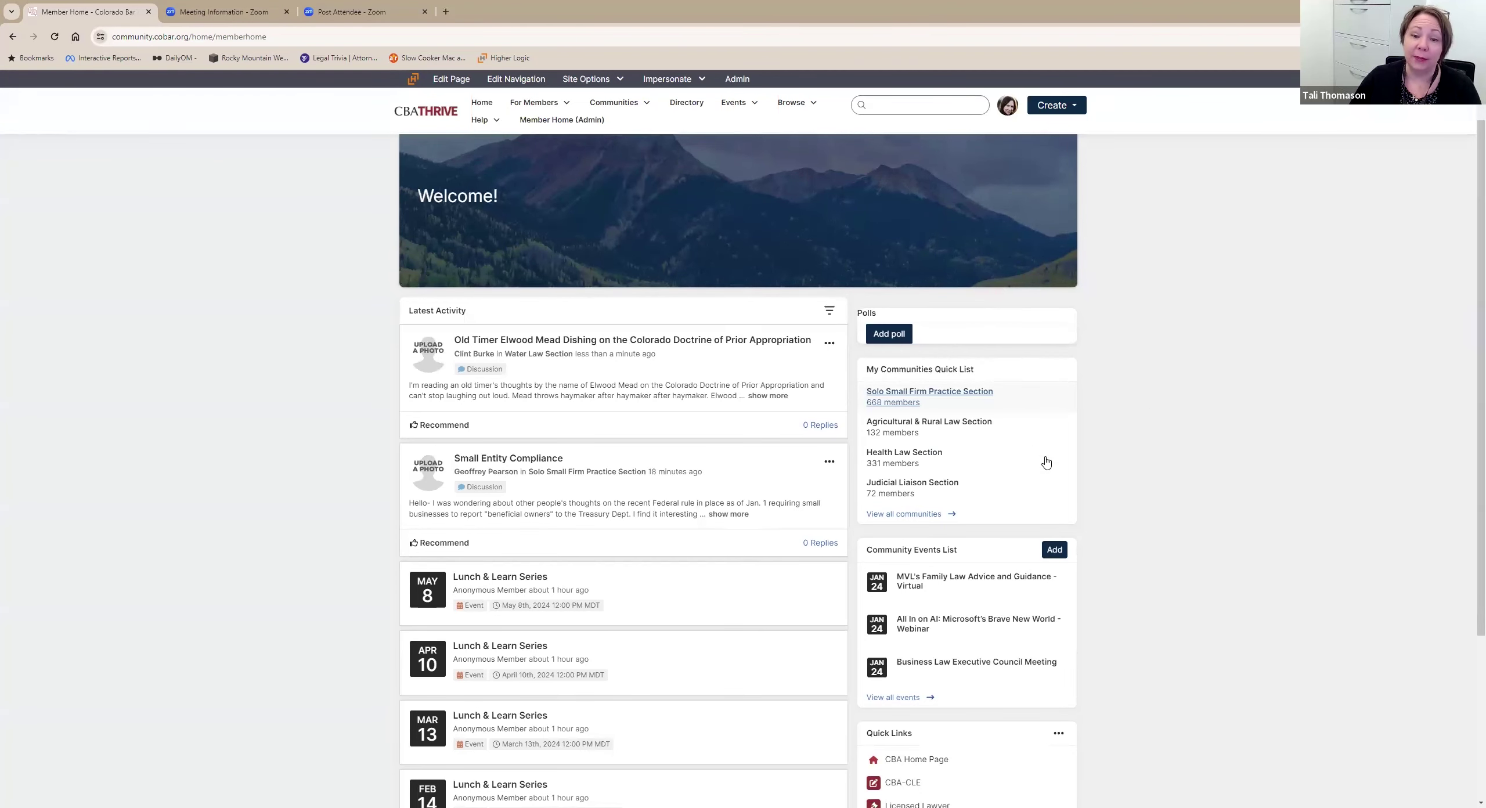
scroll(1043, 447, "down", 2)
scroll(1022, 408, "down", 2)
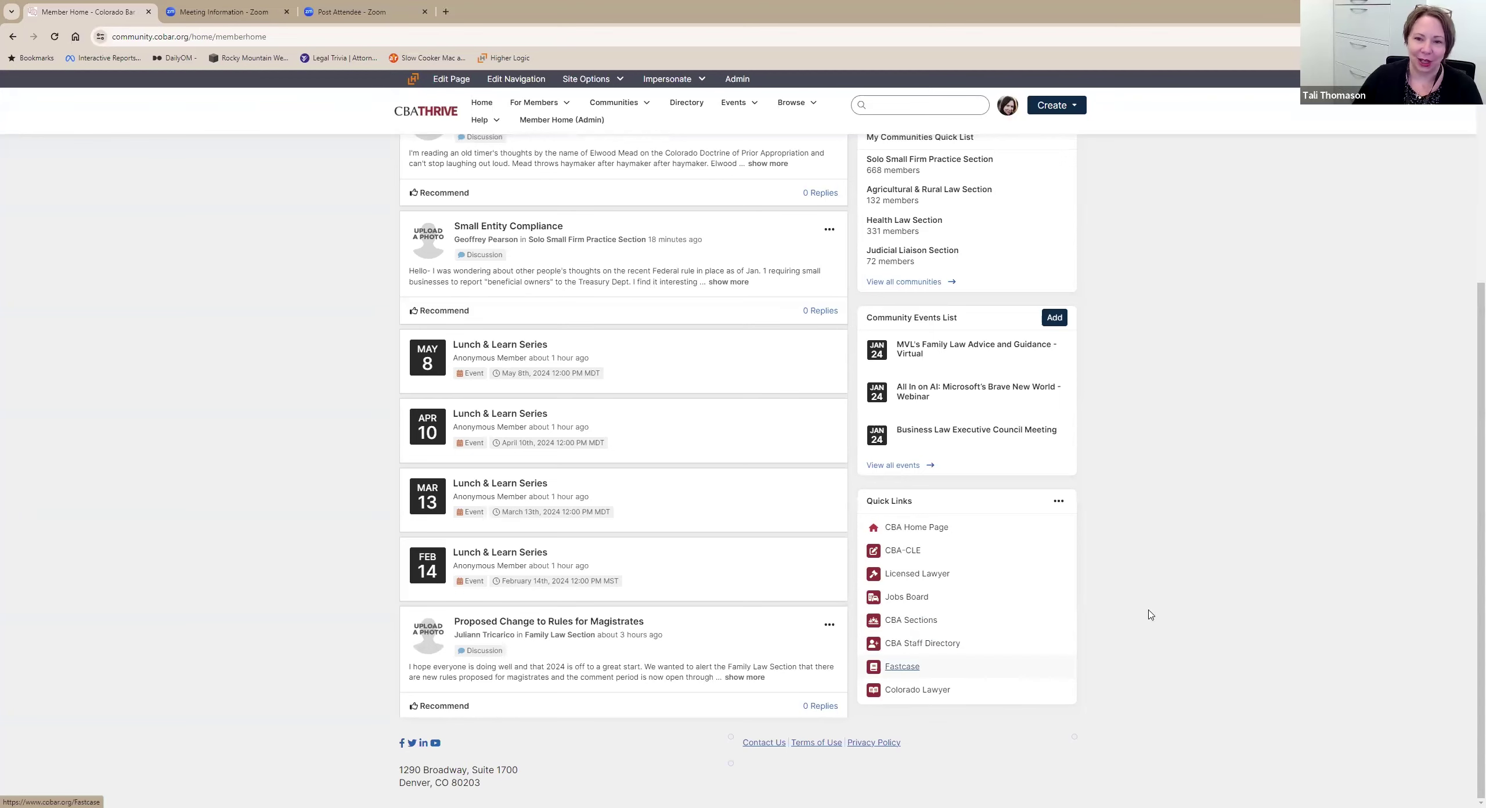
scroll(1154, 571, "up", 1)
scroll(1154, 571, "up", 5)
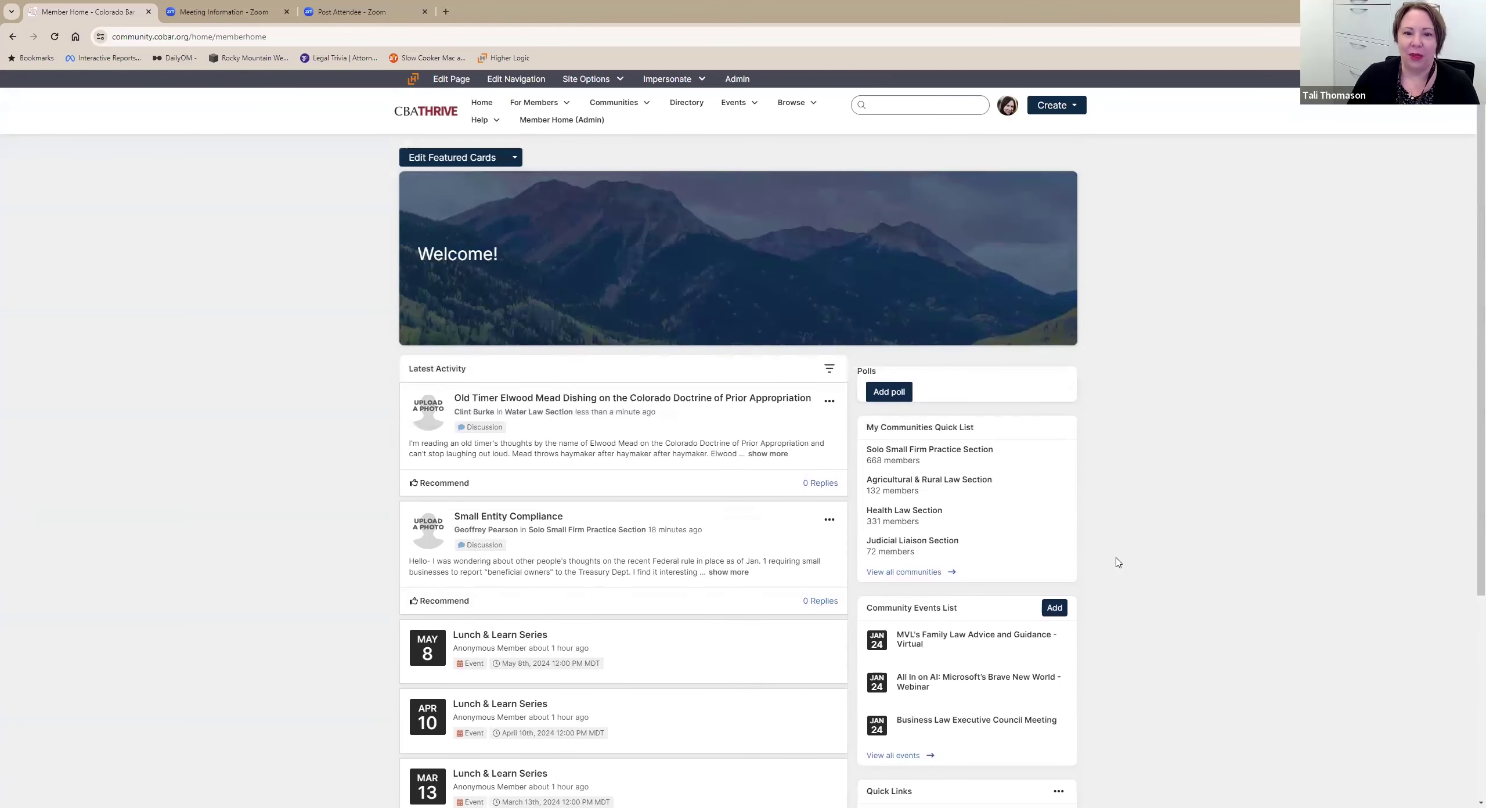
scroll(1135, 274, "down", 1)
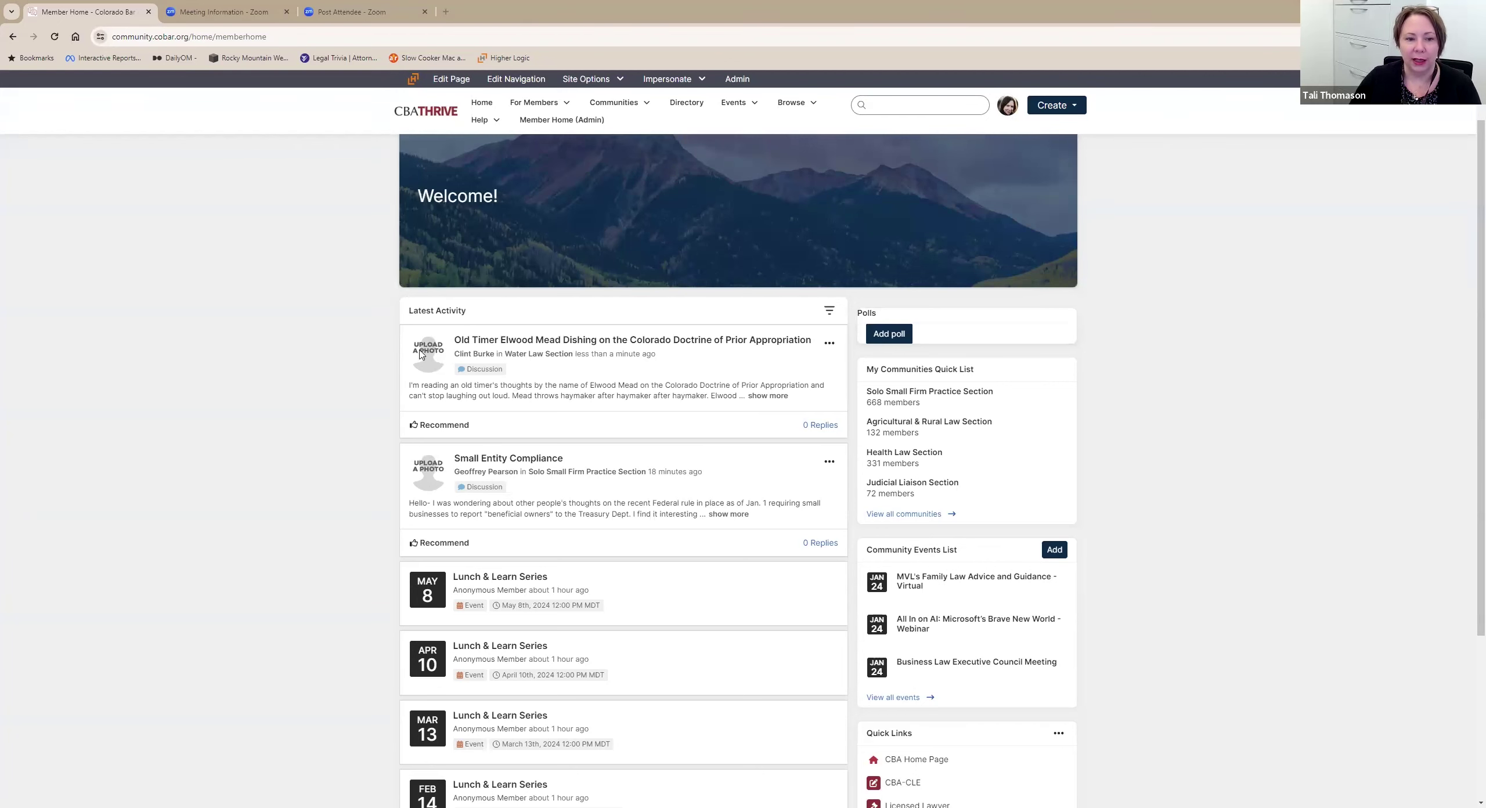
left_click(1008, 105)
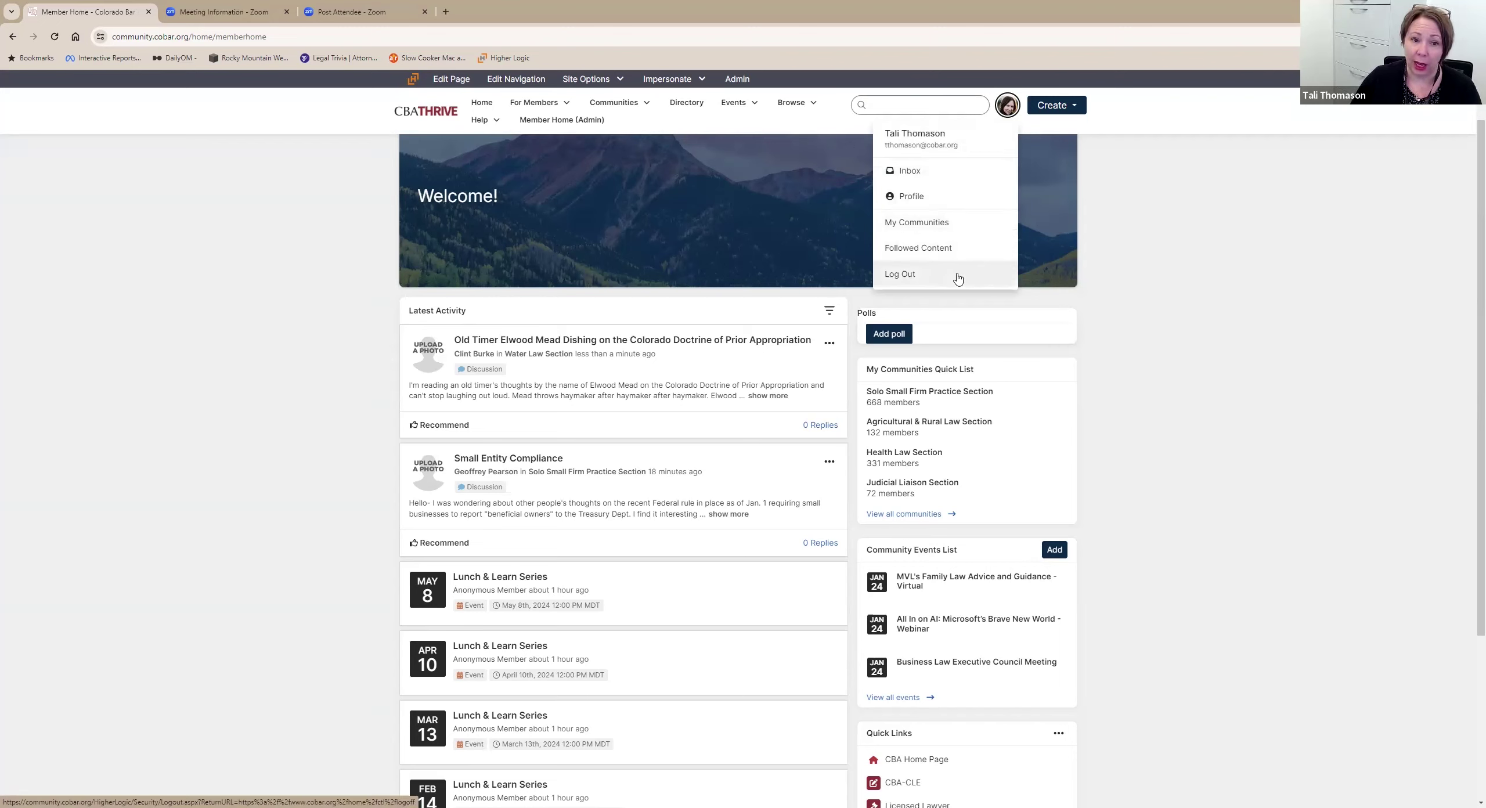
Open your Profile and edit its Contact Details via the photo's Actions menu.
left_click(910, 199)
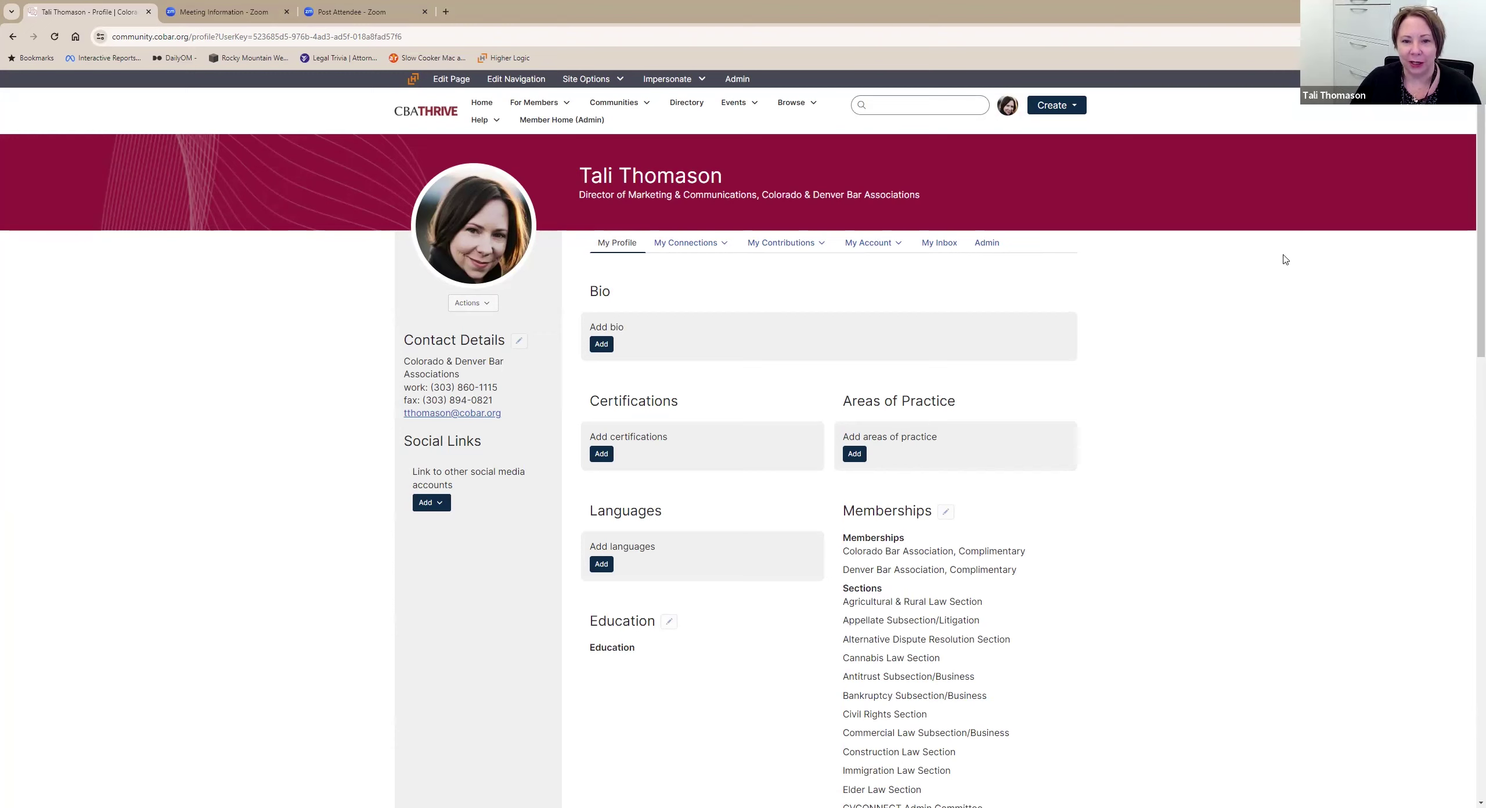
left_click(471, 309)
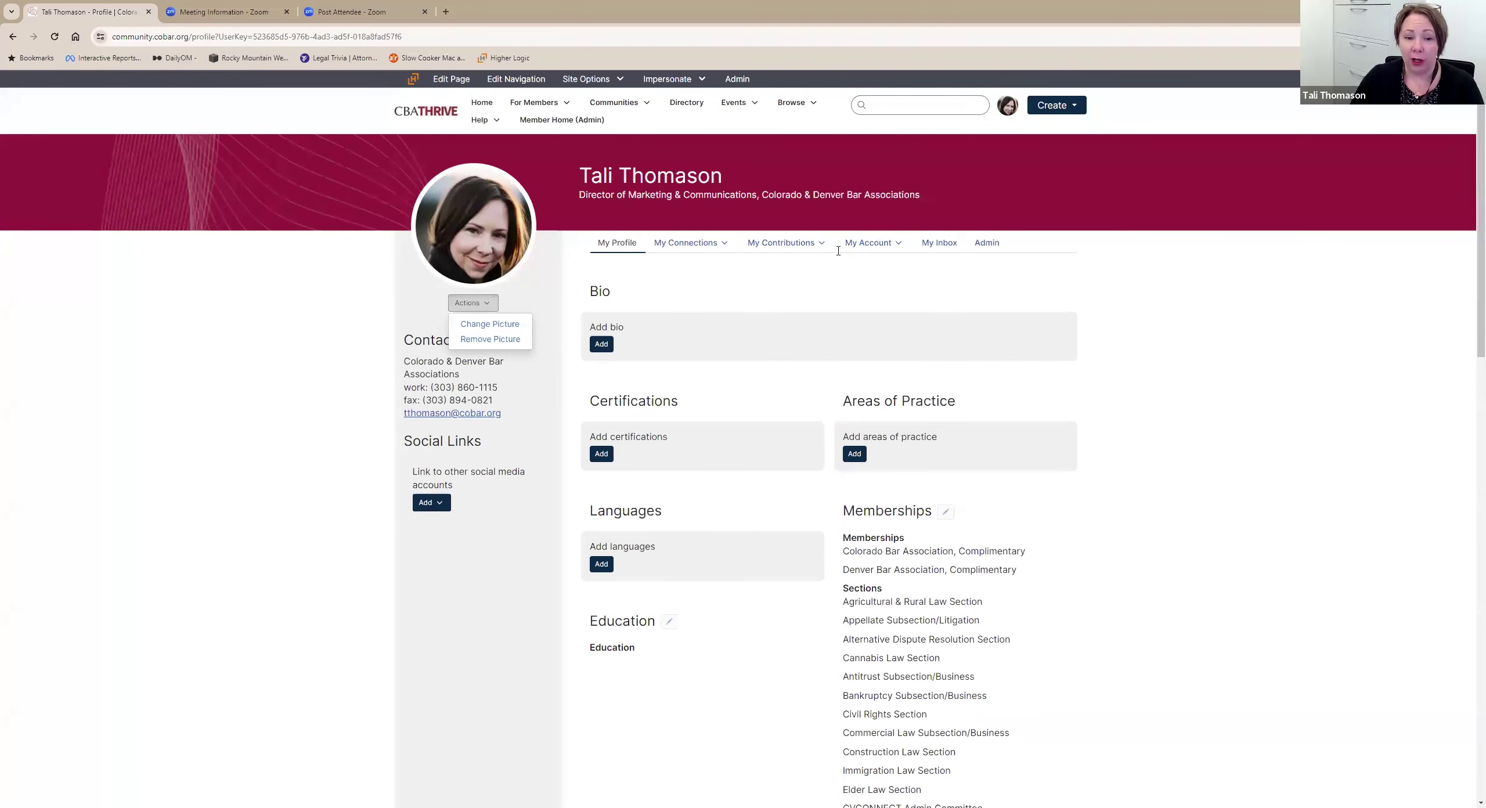
left_click(601, 345)
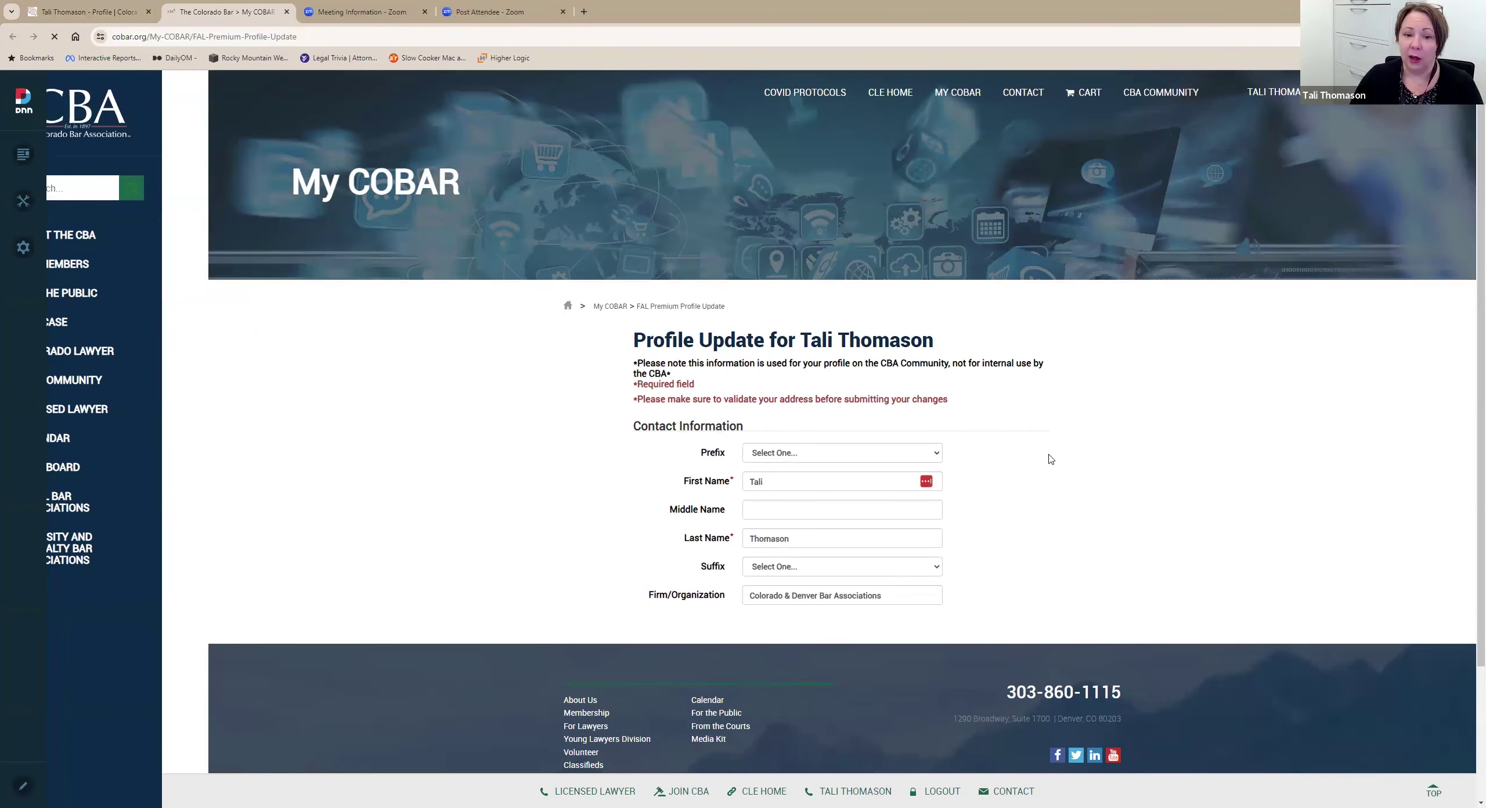
Review the My COBAR Profile Update form down to Update Profile, then return to the first tab.
scroll(1048, 429, "down", 3)
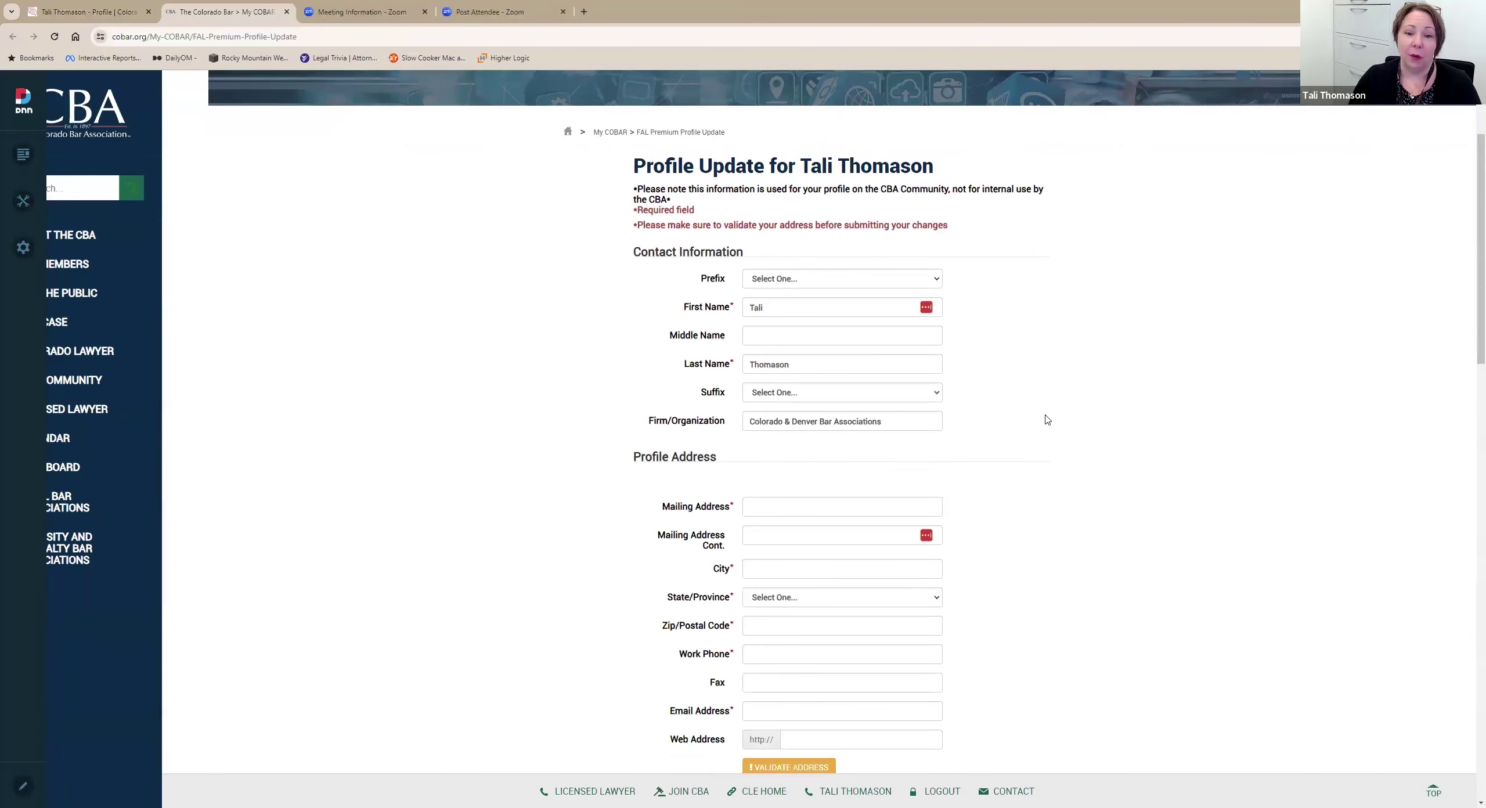
scroll(1047, 419, "down", 2)
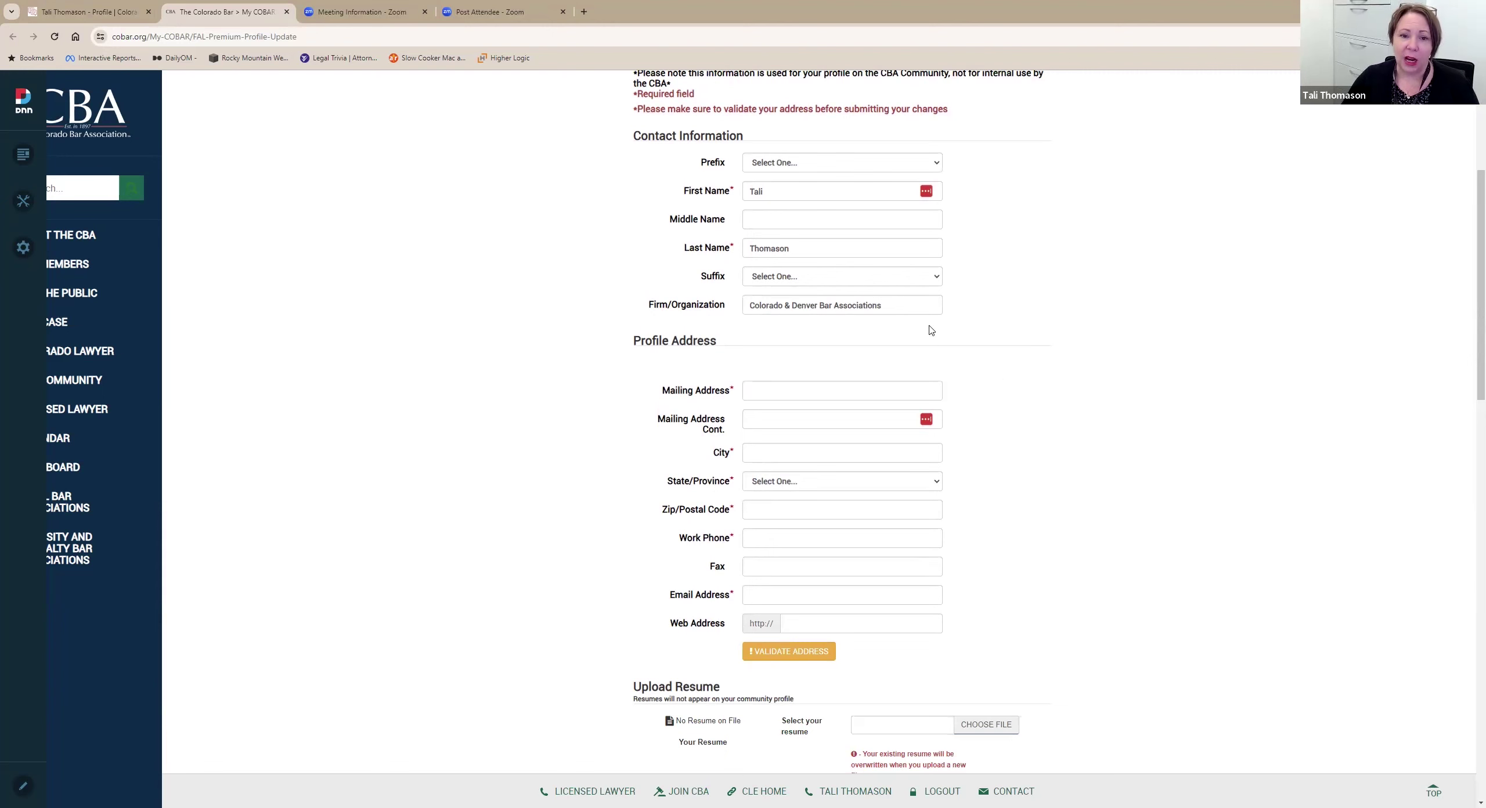
scroll(1101, 239, "down", 3)
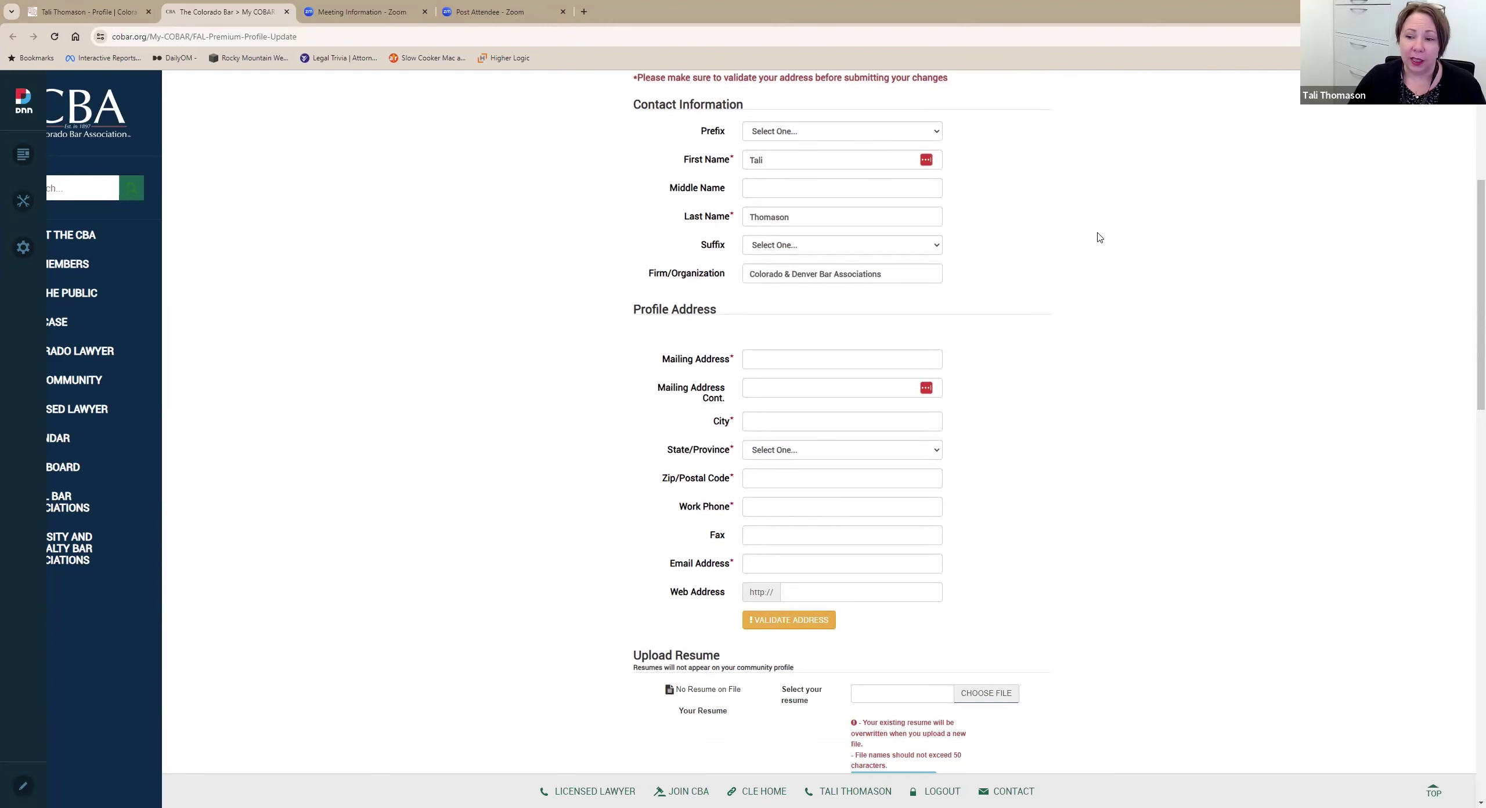
scroll(1103, 244, "down", 6)
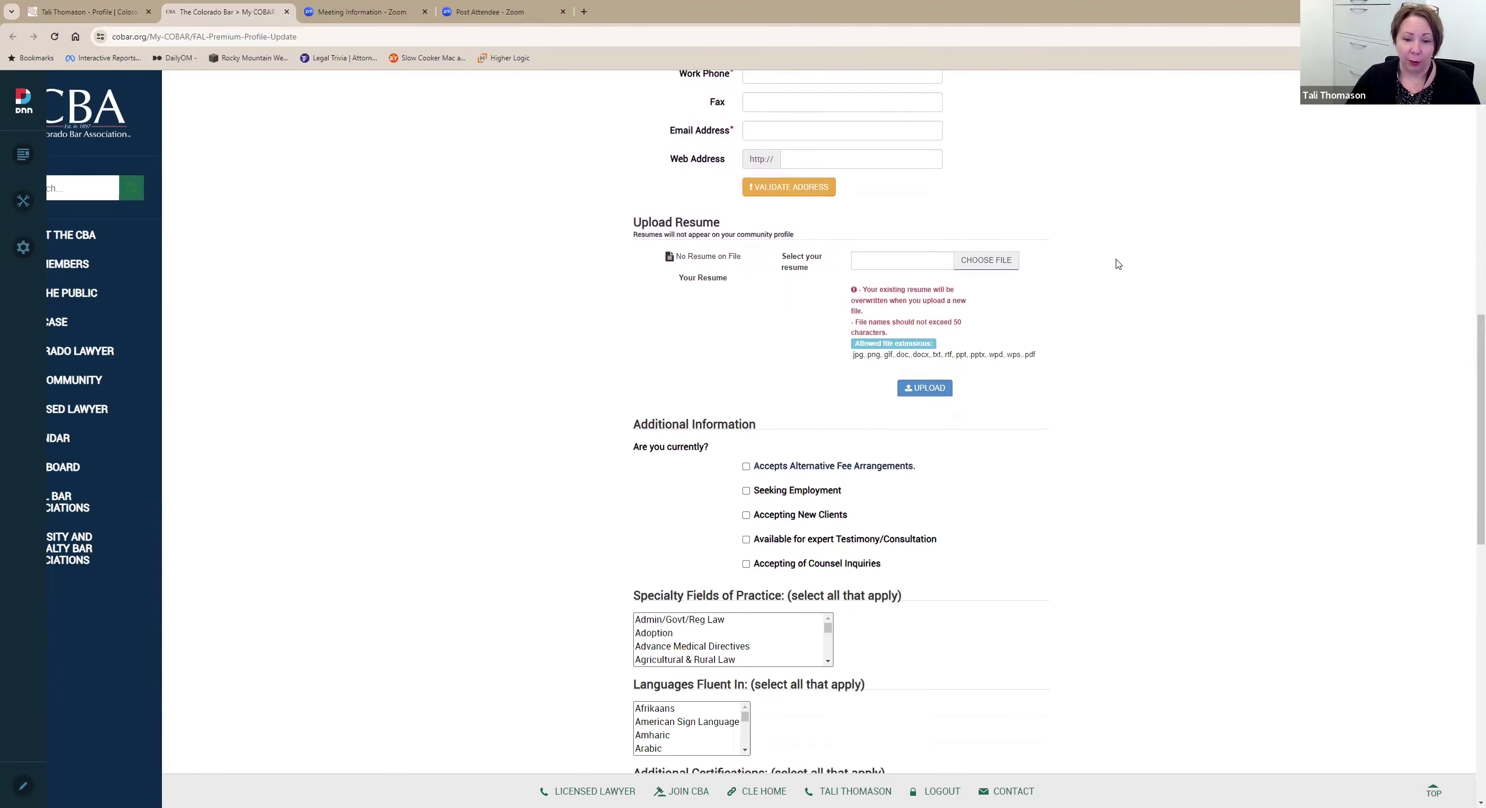
scroll(1104, 250, "down", 5)
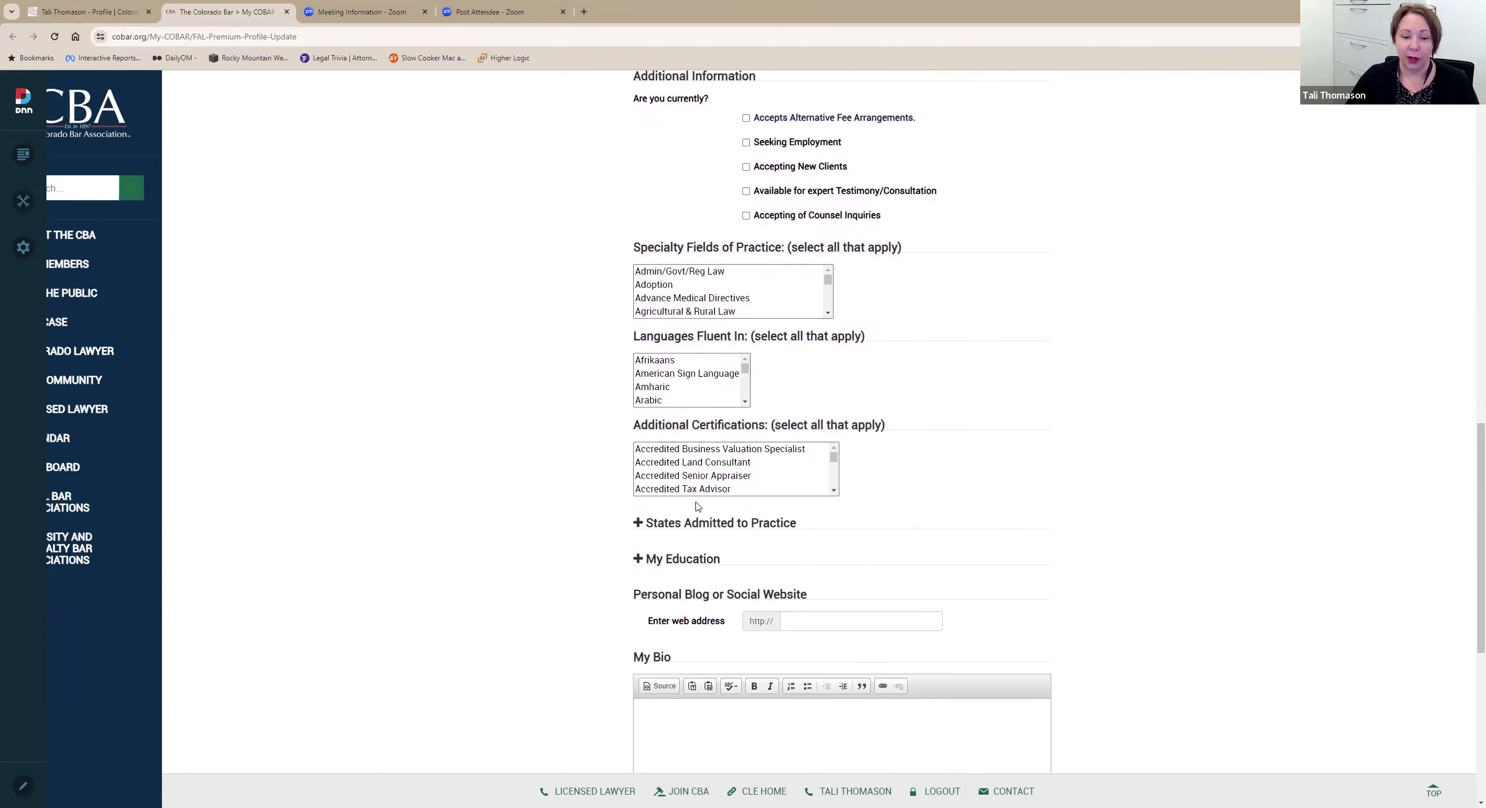
scroll(830, 512, "down", 6)
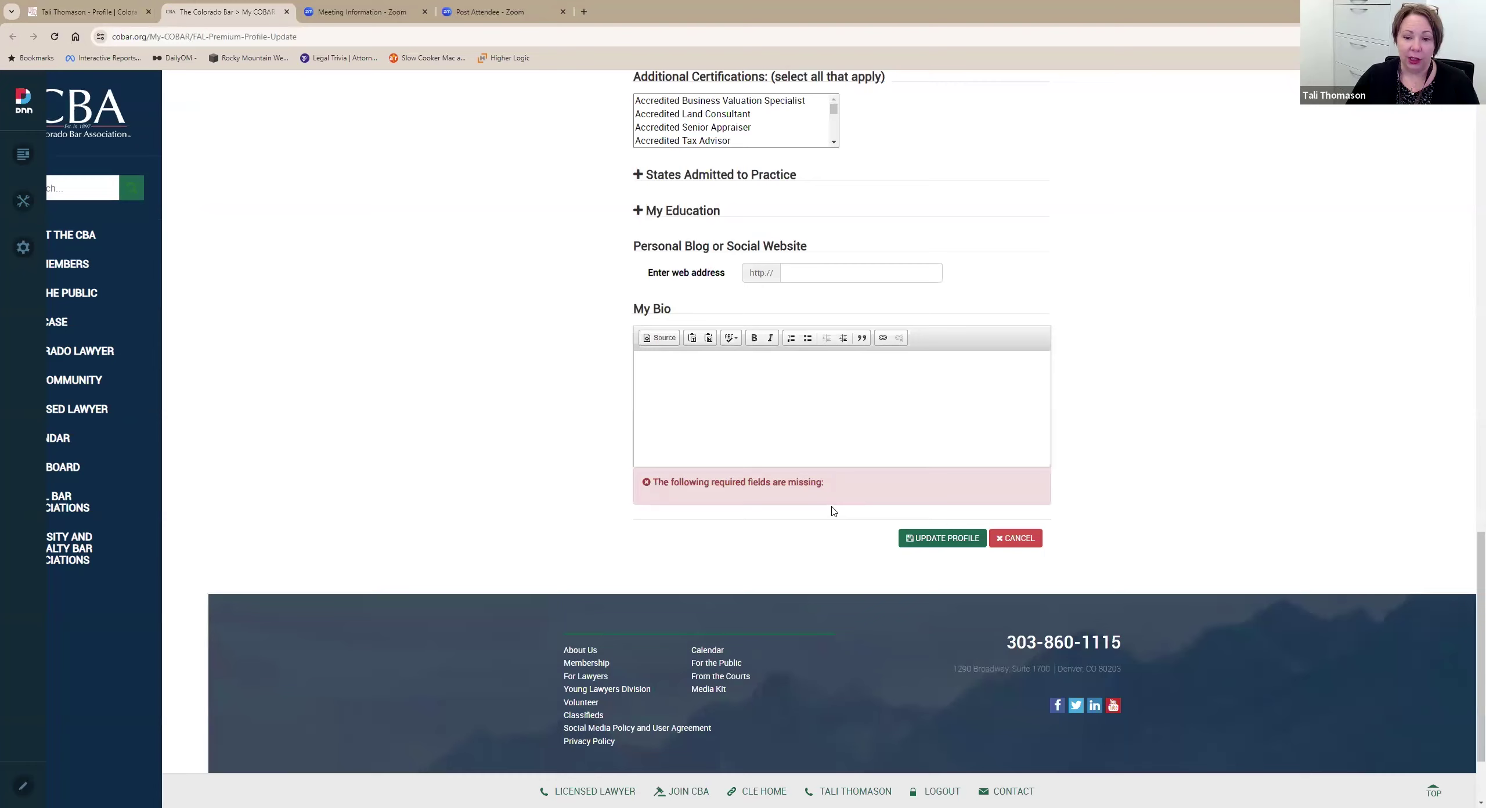
scroll(834, 511, "up", 15)
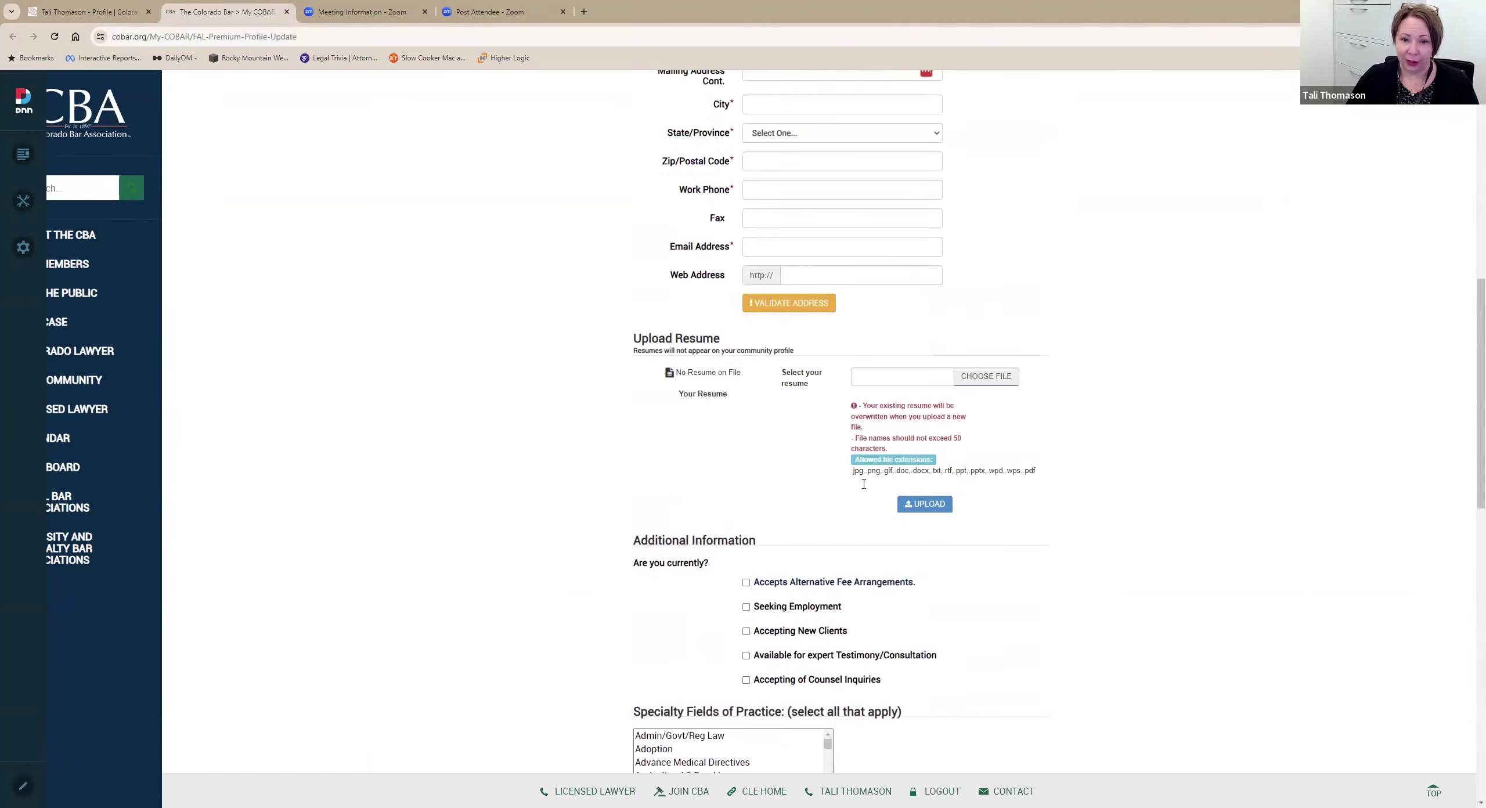
scroll(864, 484, "up", 2)
left_click(78, 9)
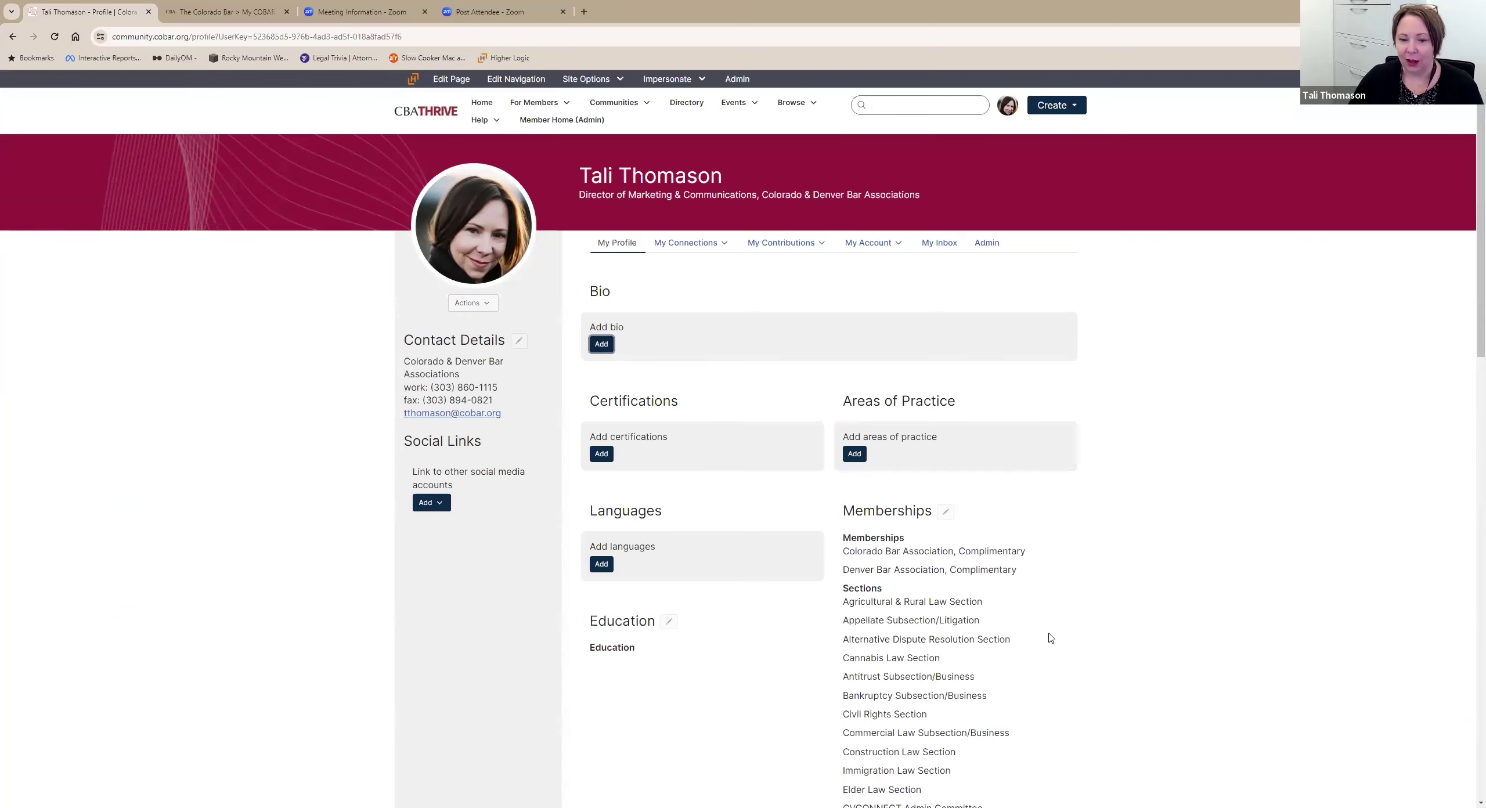
Scroll through your profile page, then expand the My Connections dropdown.
scroll(1051, 639, "down", 2)
scroll(1139, 655, "down", 2)
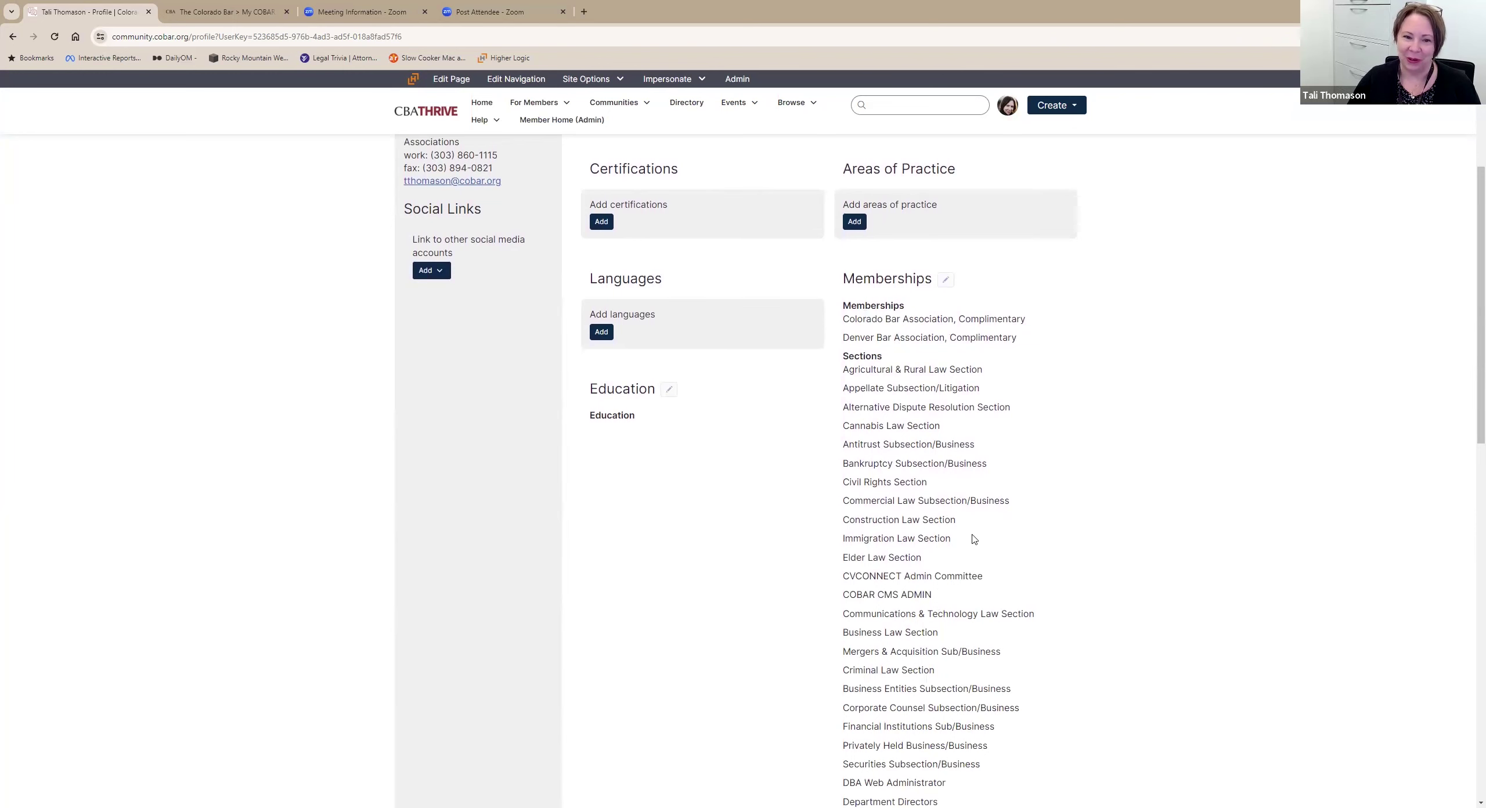
scroll(974, 539, "up", 3)
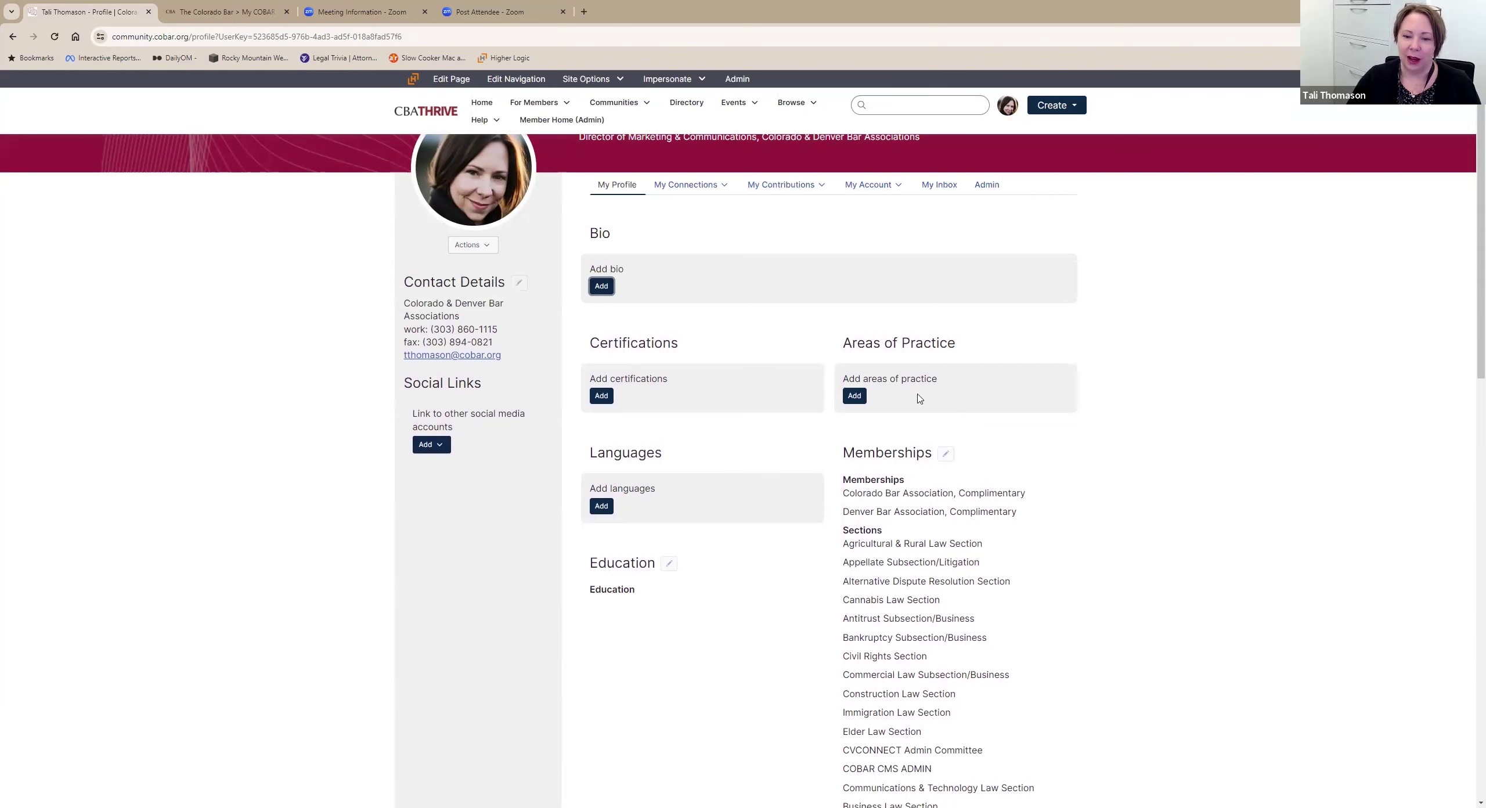
scroll(1025, 612, "up", 1)
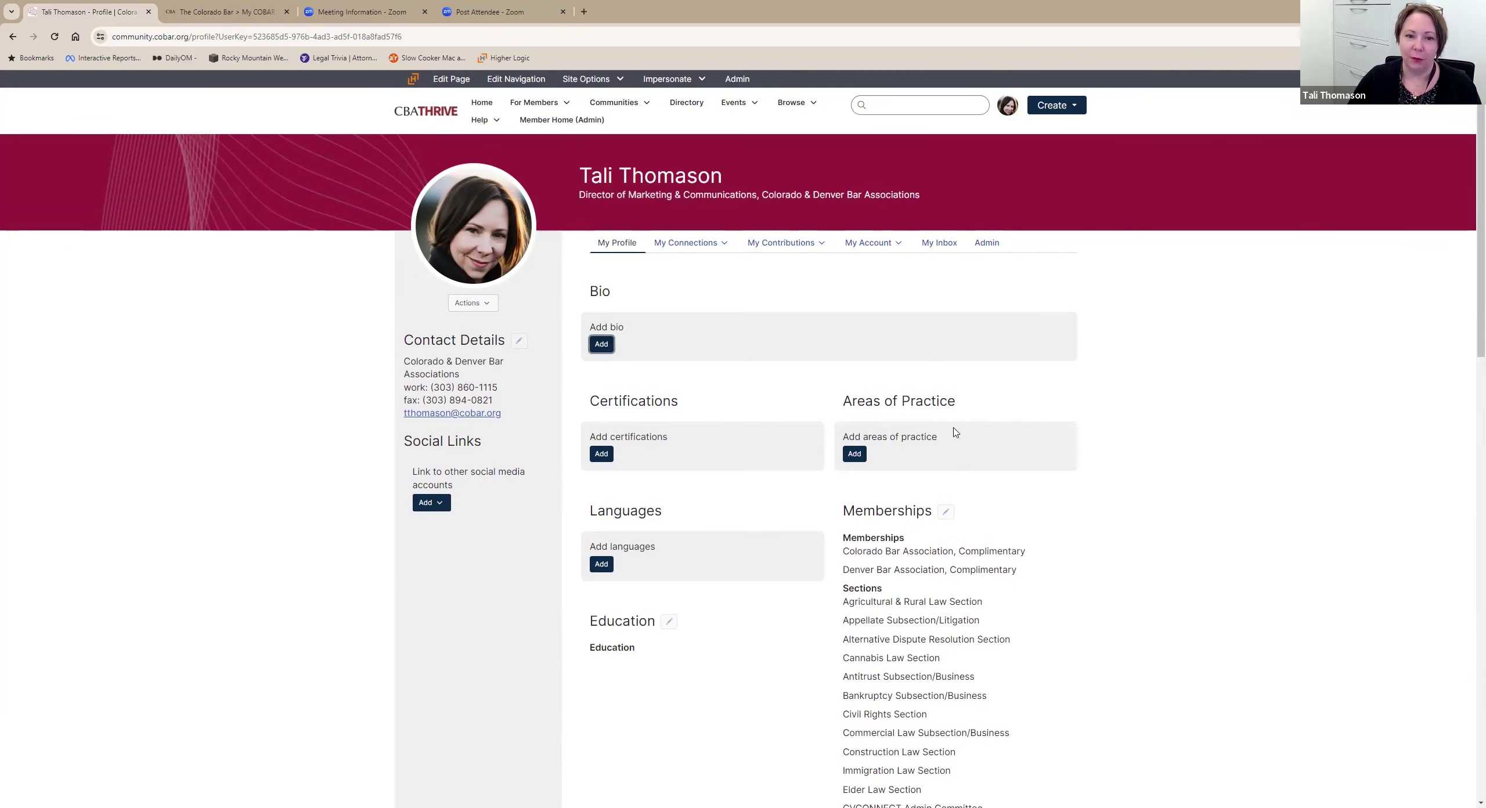
left_click(702, 250)
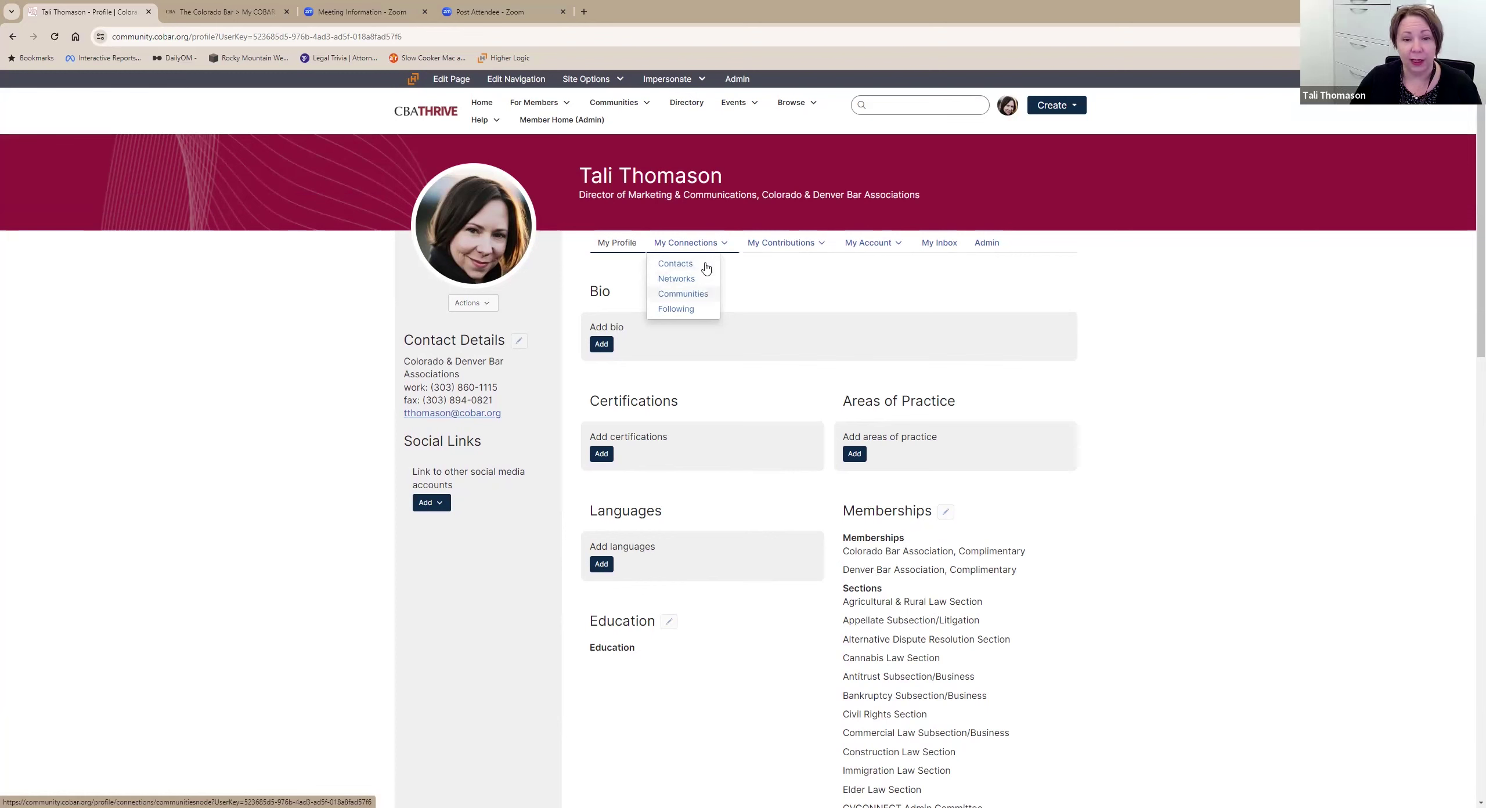
Go to Contacts and request contact with a member under People You May Know.
left_click(706, 268)
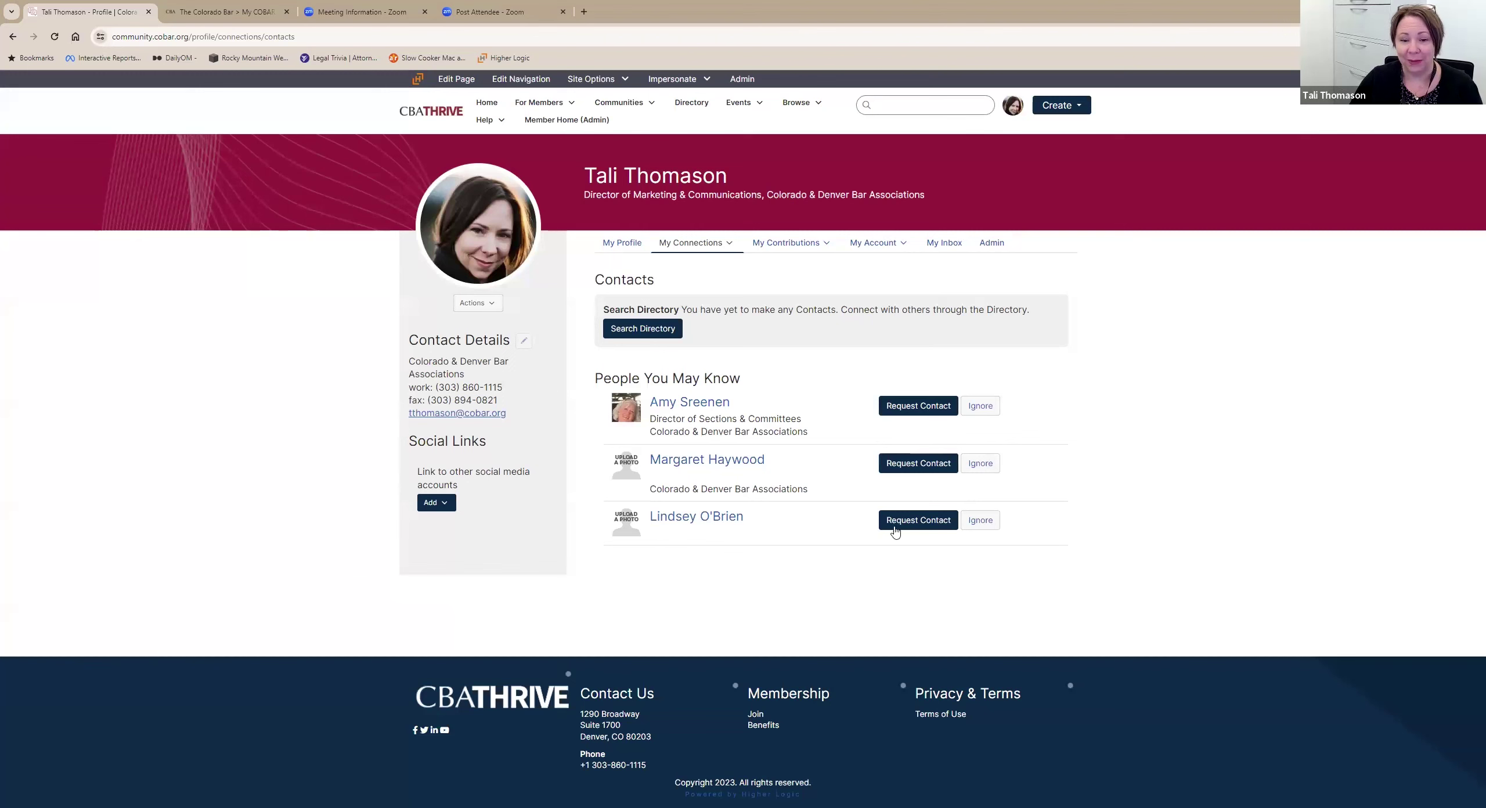
left_click(924, 469)
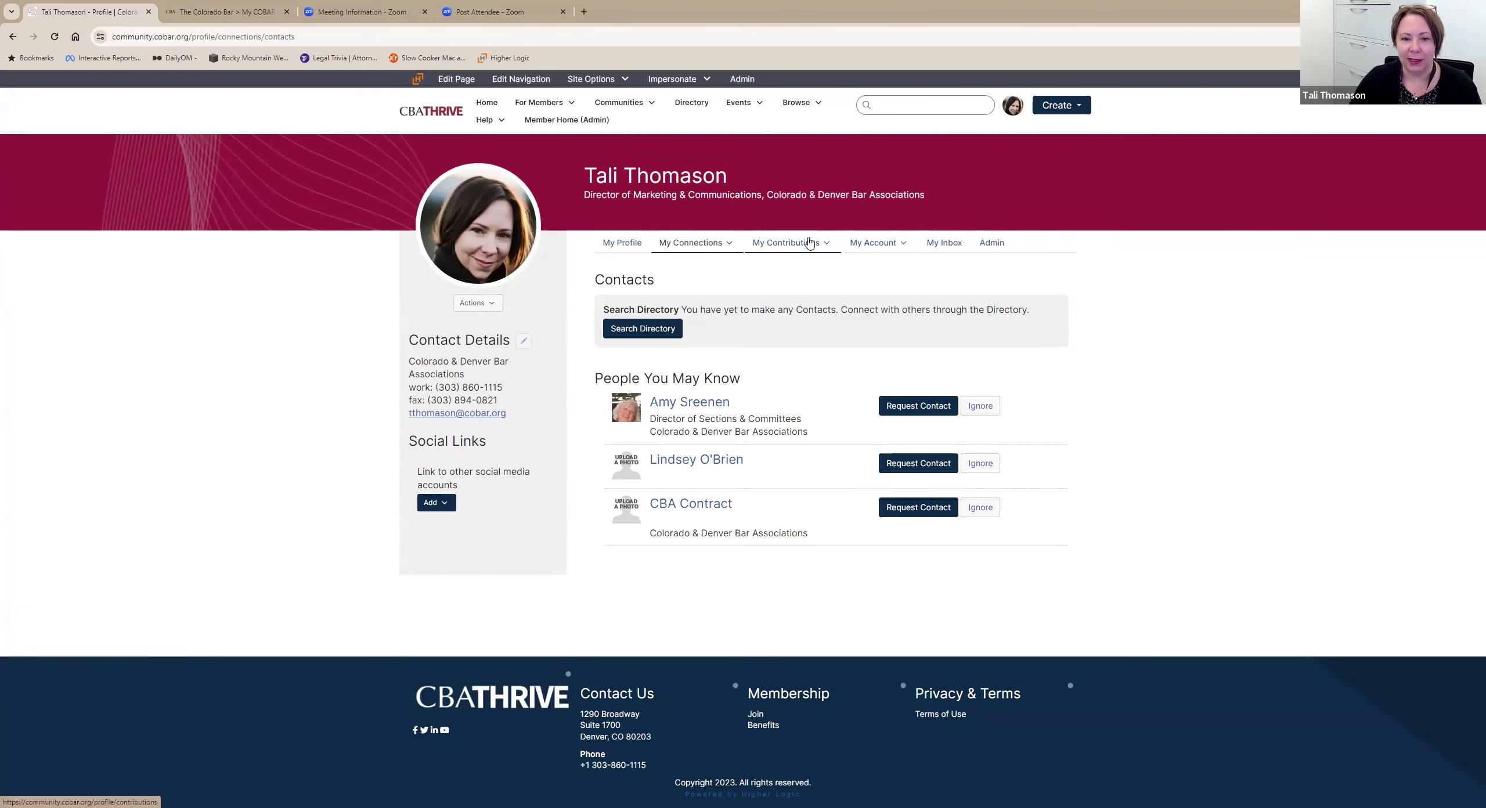
View My Summary, then the My List of Contributions page showing 7 posts.
mouse_move(813, 248)
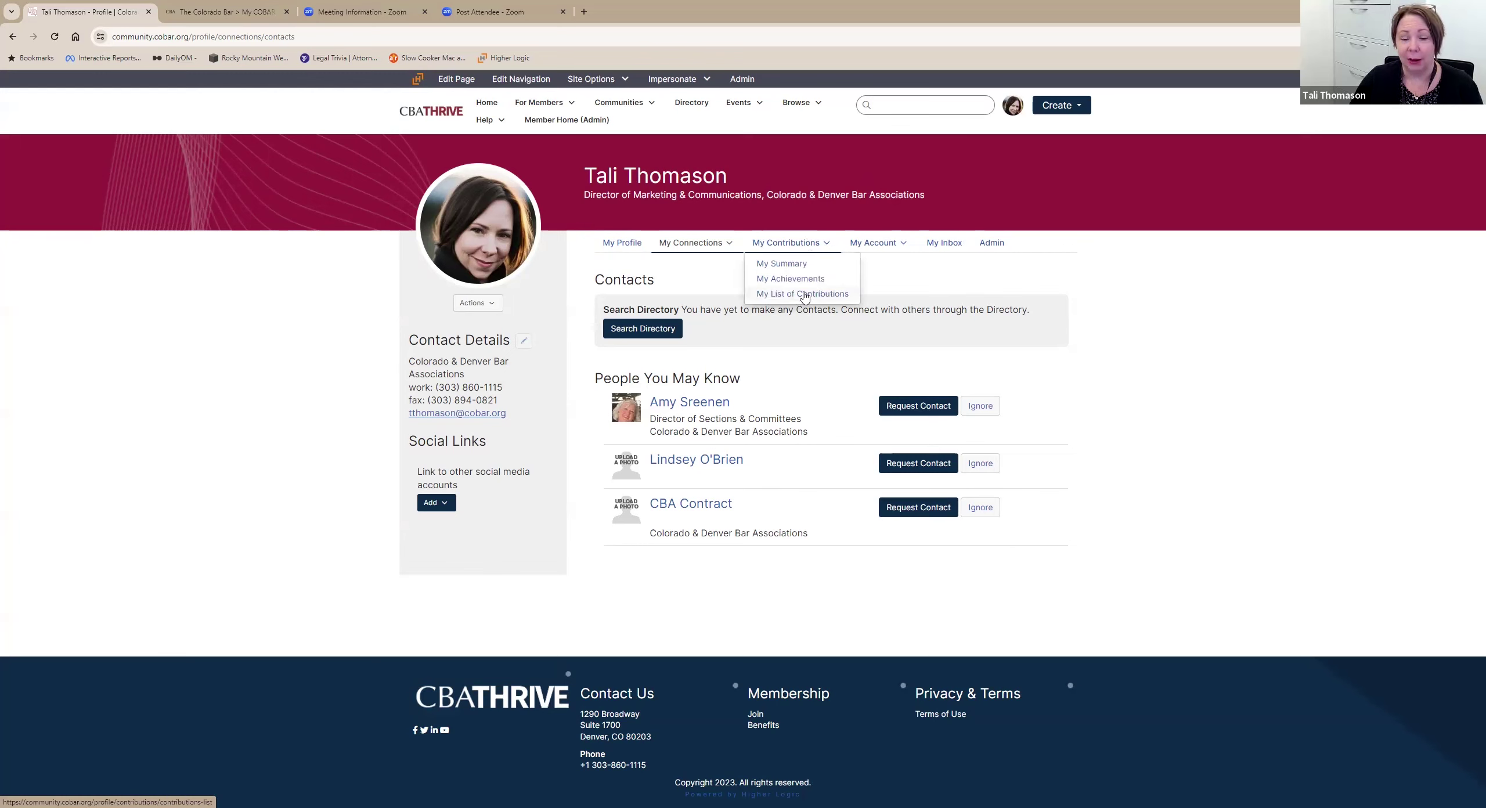
left_click(828, 266)
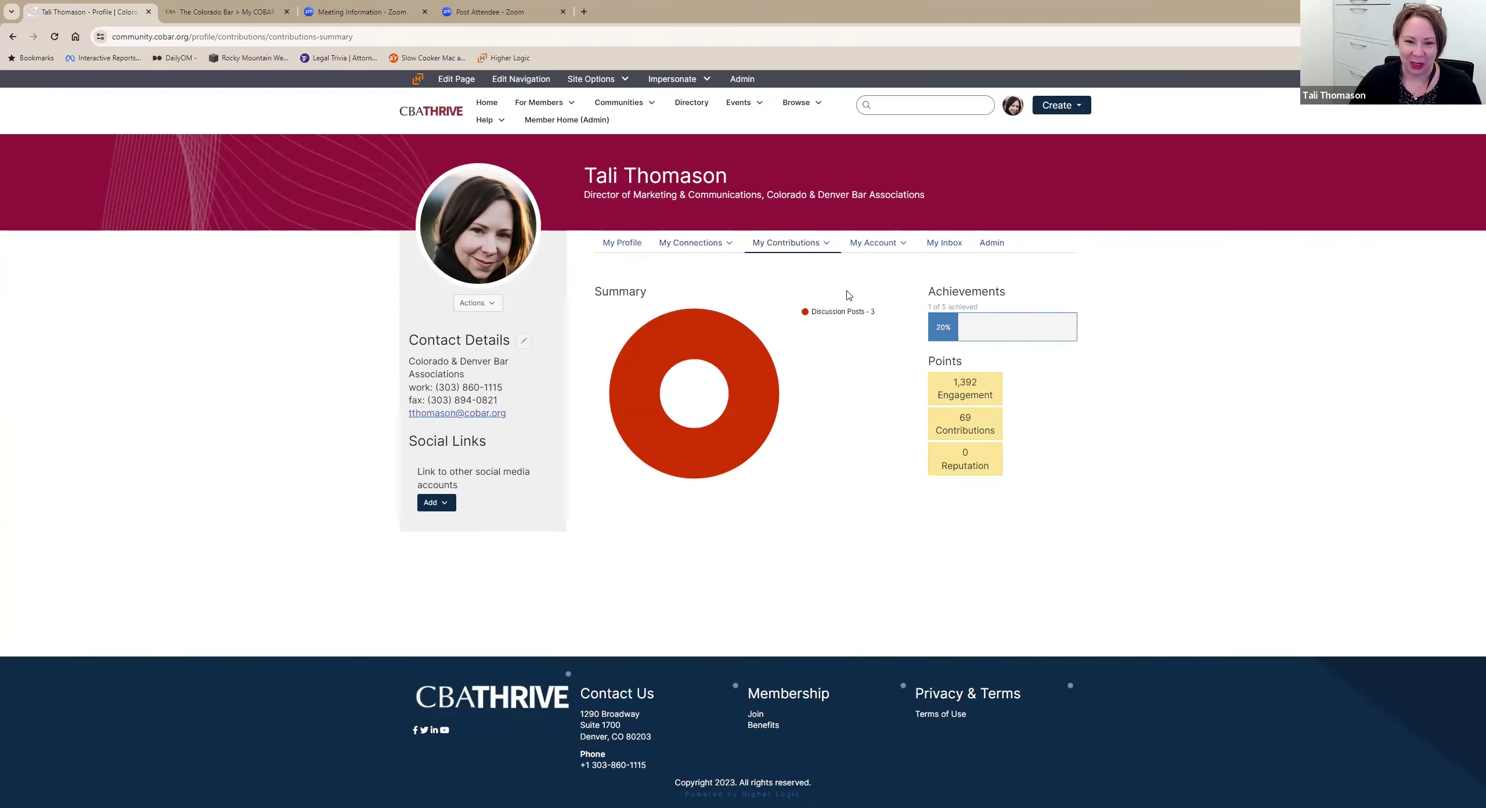
left_click(827, 244)
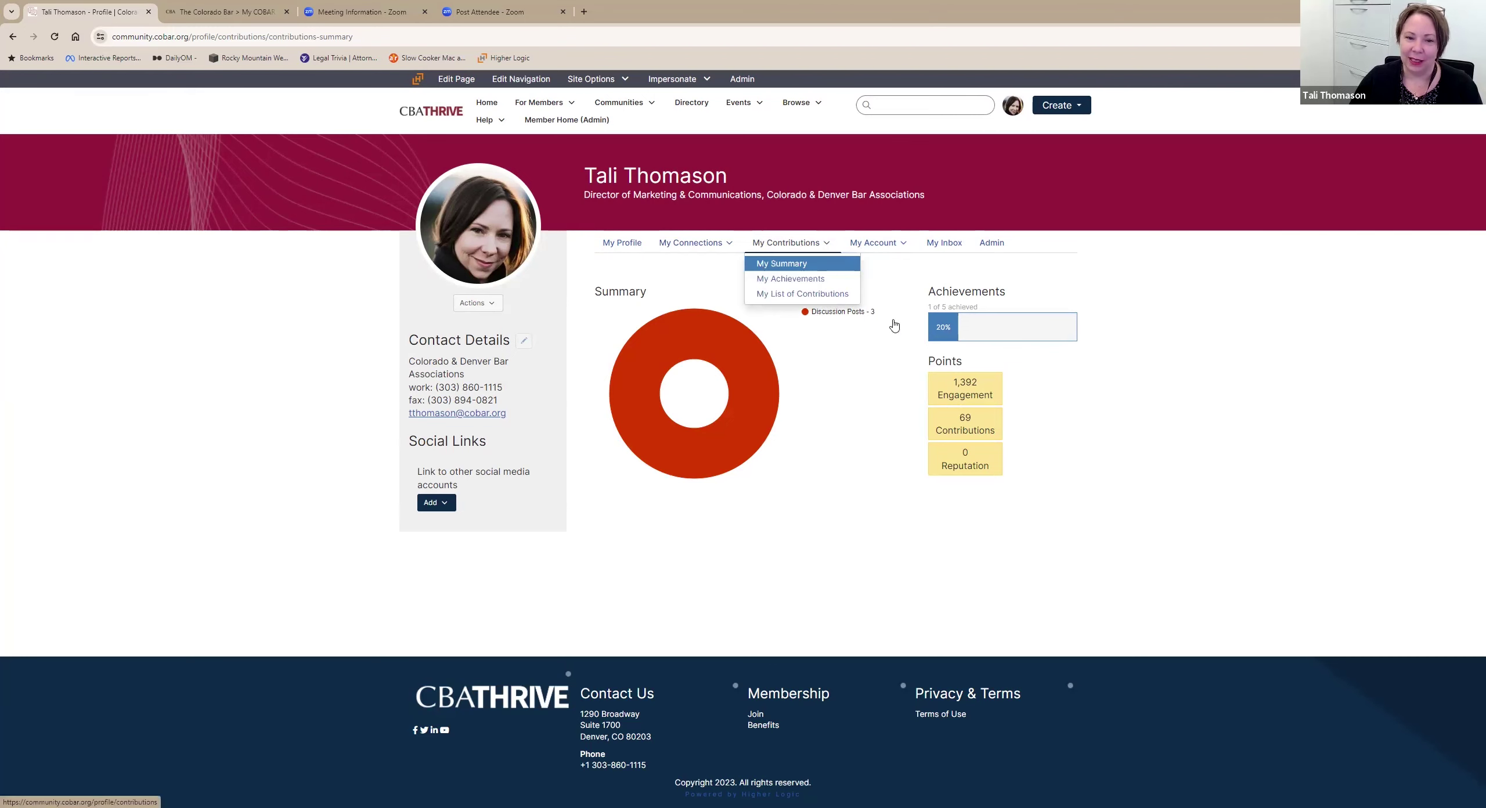
left_click(836, 294)
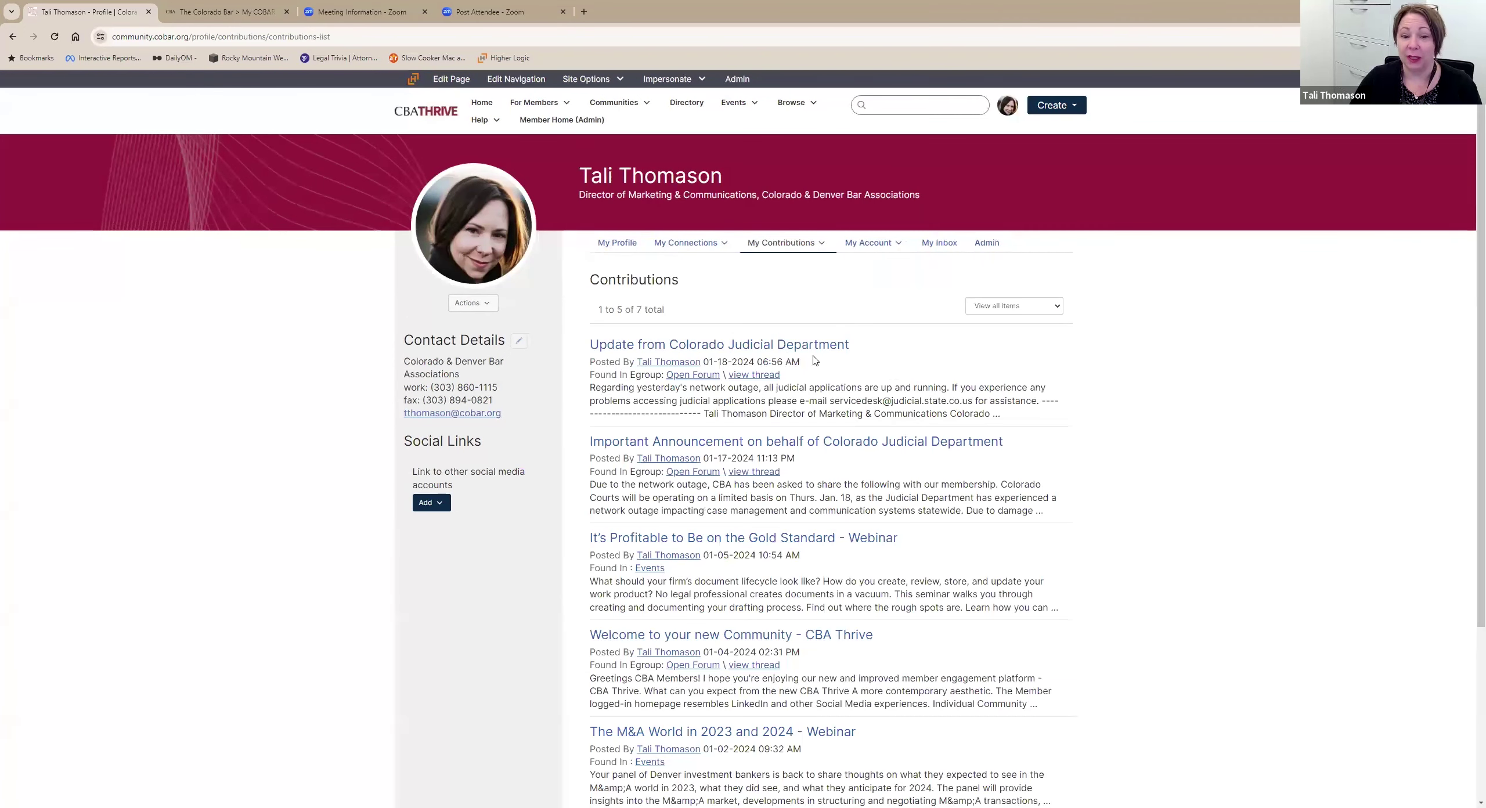
scroll(815, 361, "down", 2)
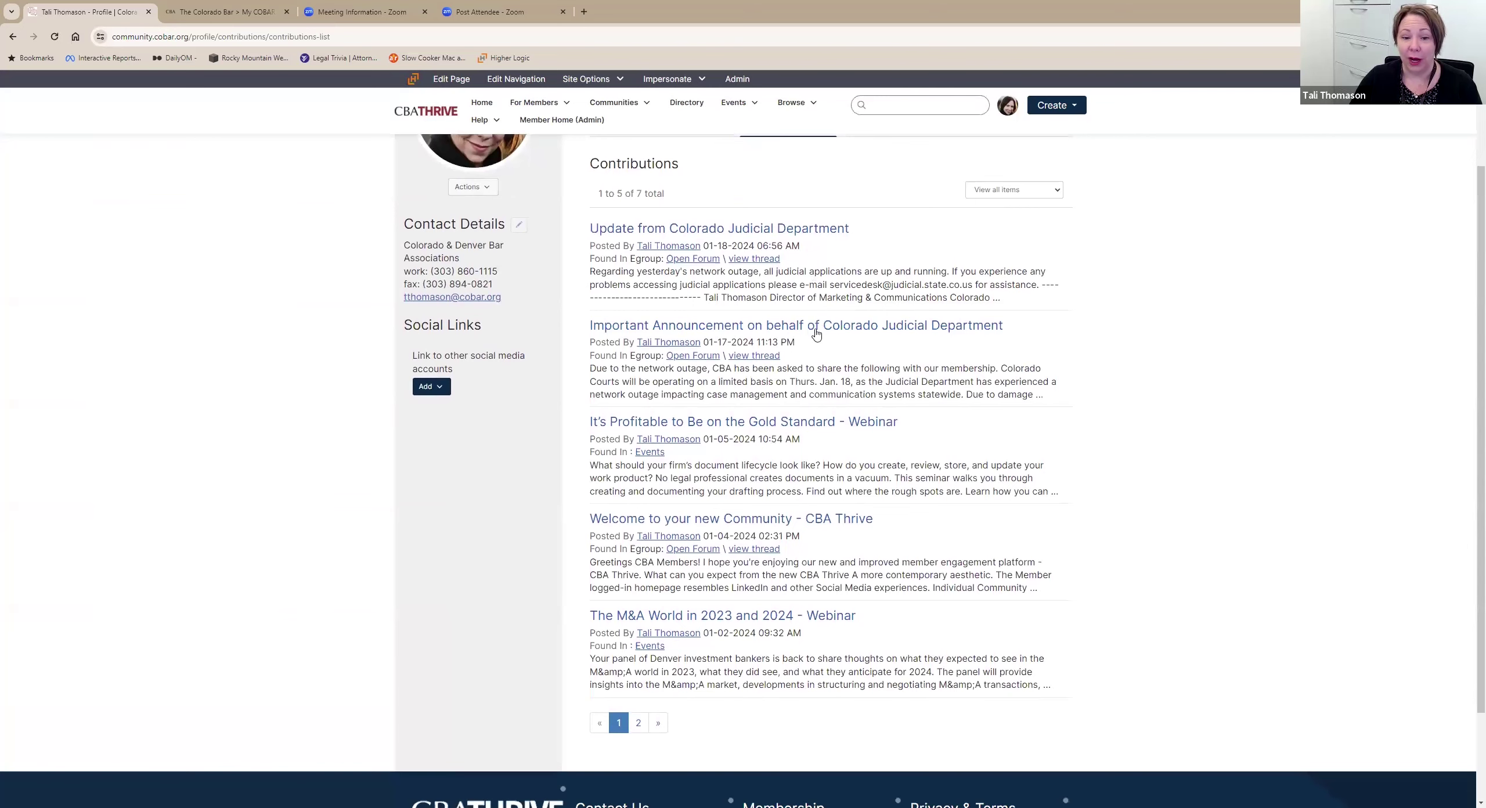
scroll(810, 433, "down", 2)
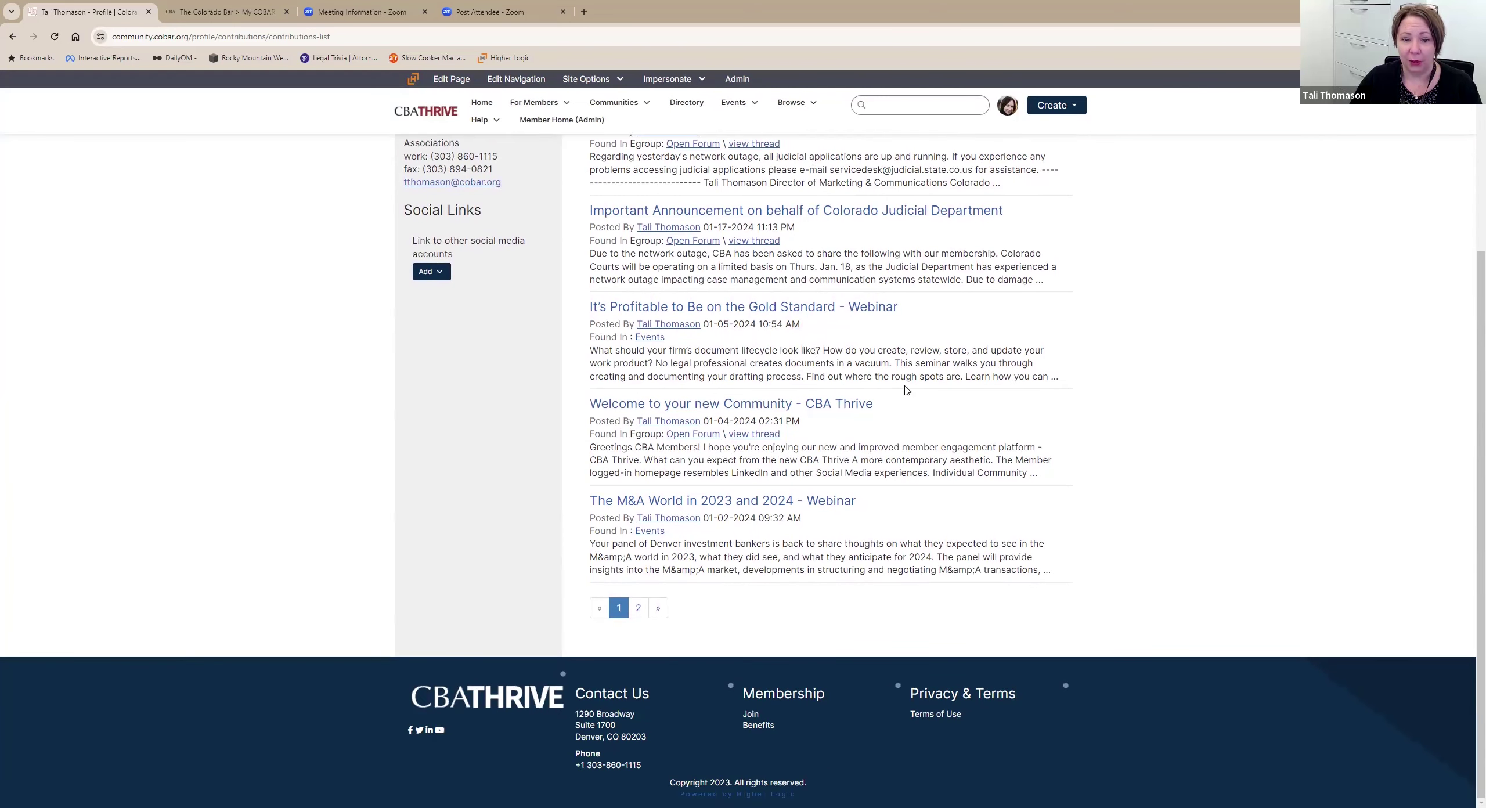
scroll(906, 401, "up", 3)
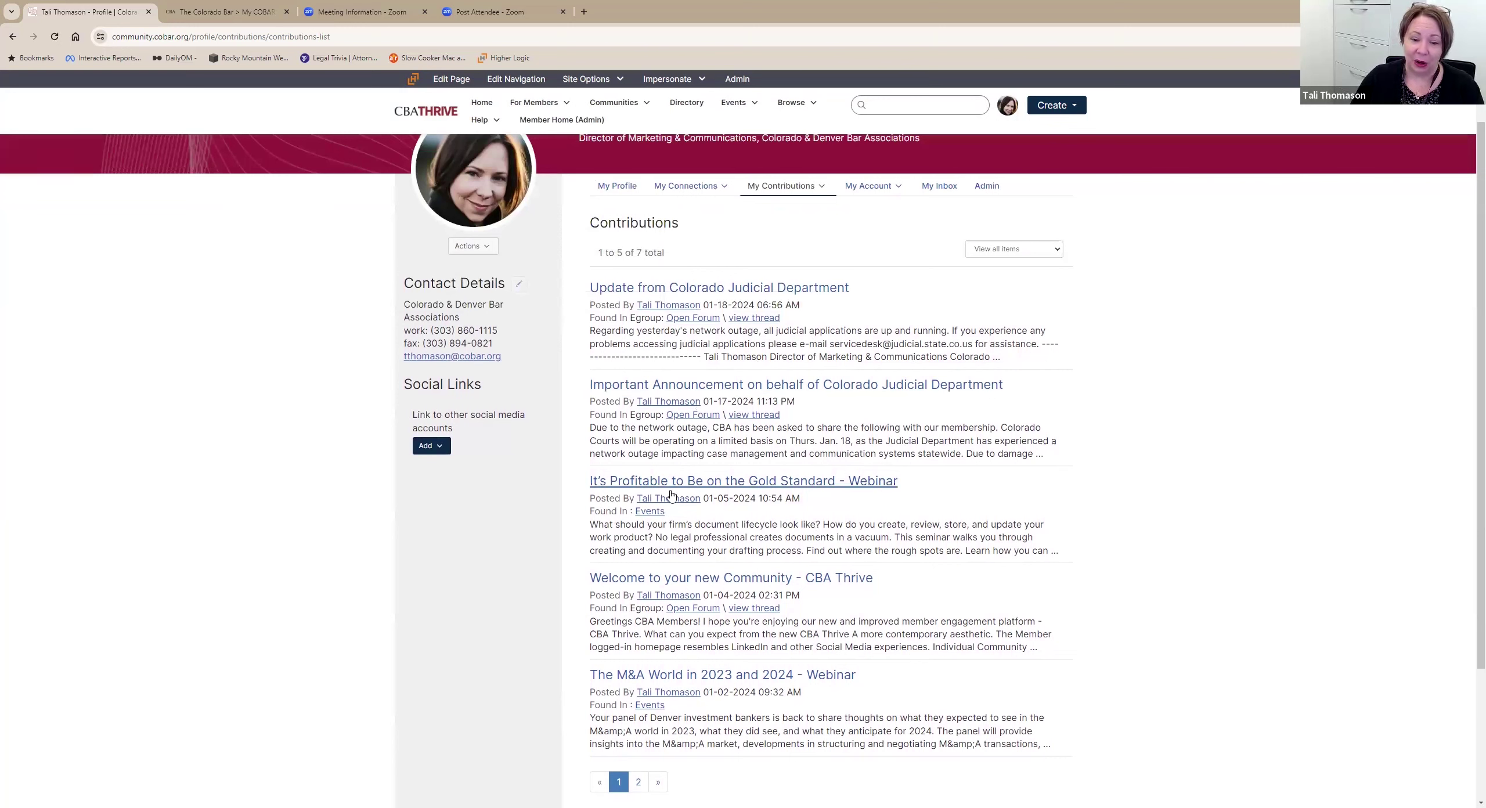
left_click(891, 189)
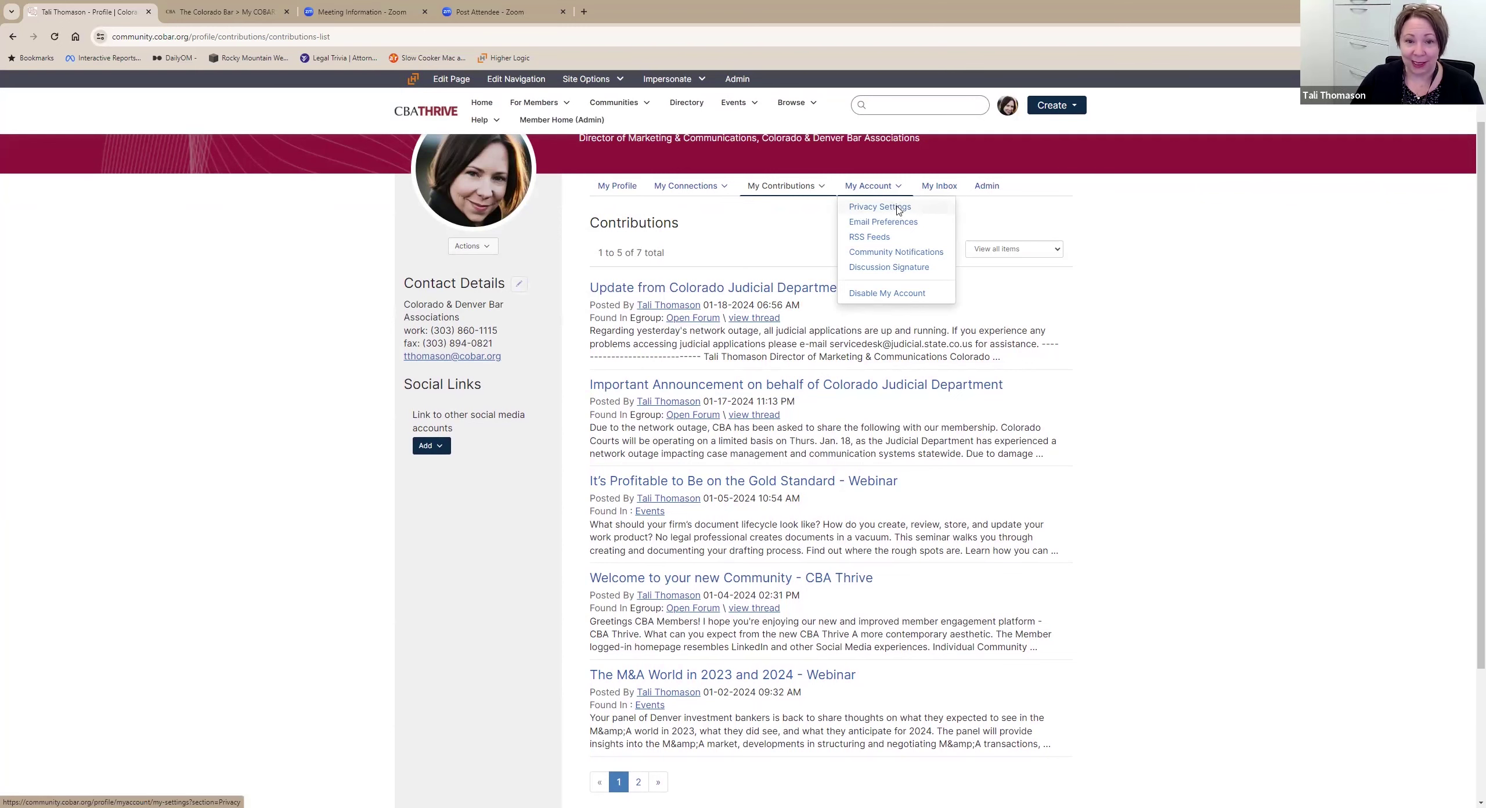
Review Privacy Settings, leaving Picture and every field at Members Only.
left_click(897, 210)
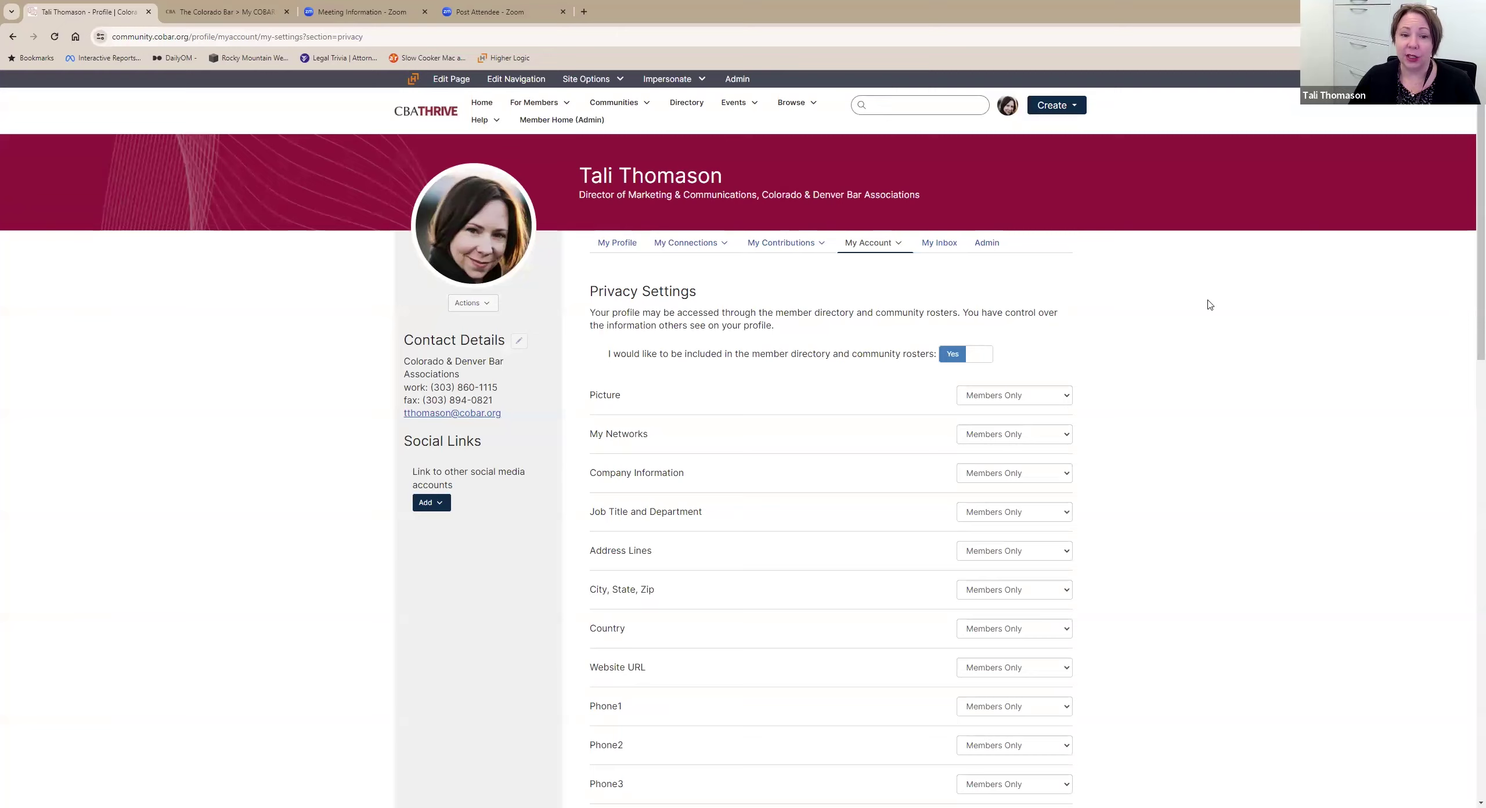
scroll(1210, 305, "down", 1)
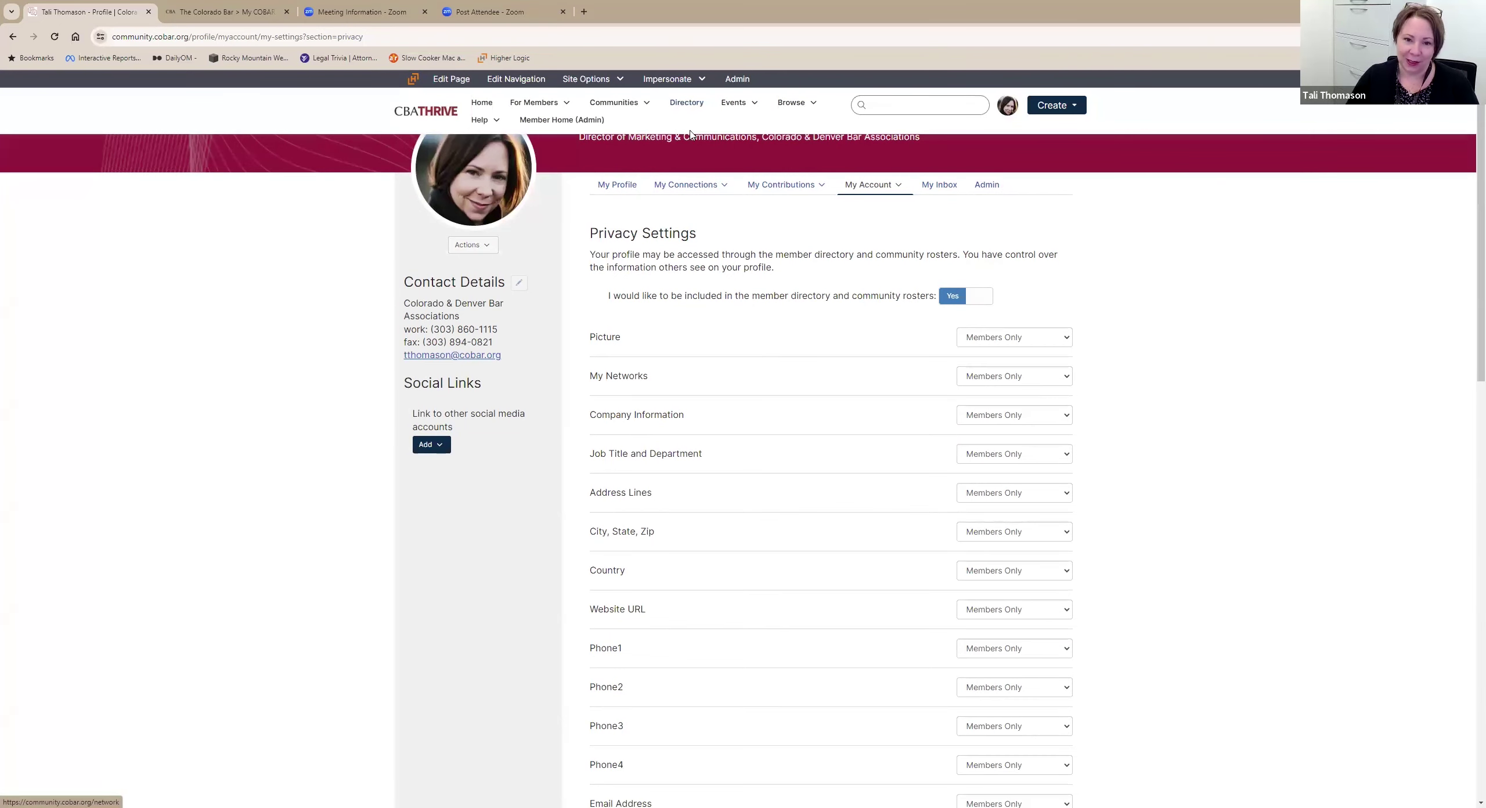
scroll(1243, 336, "down", 2)
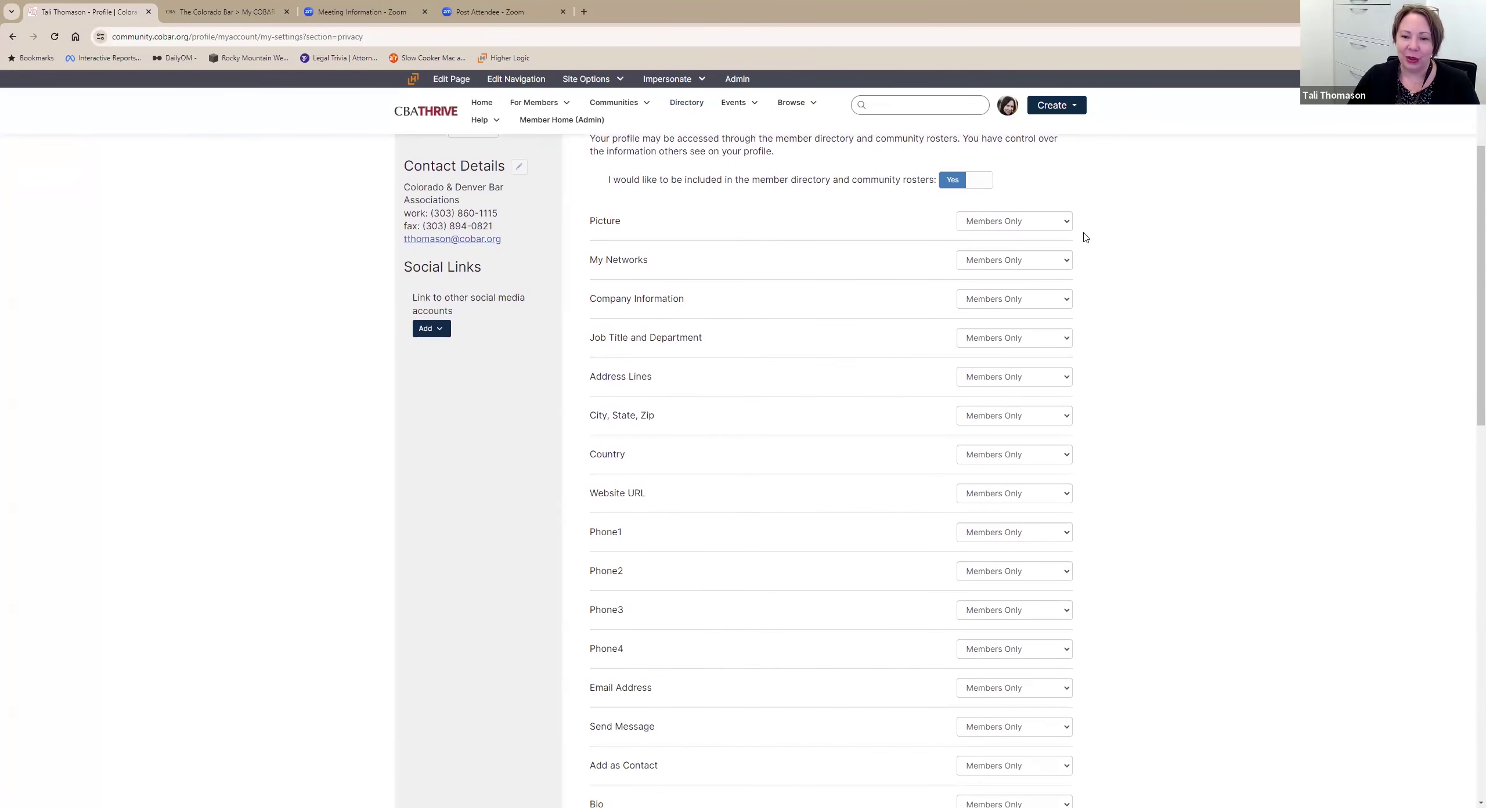
left_click(1057, 227)
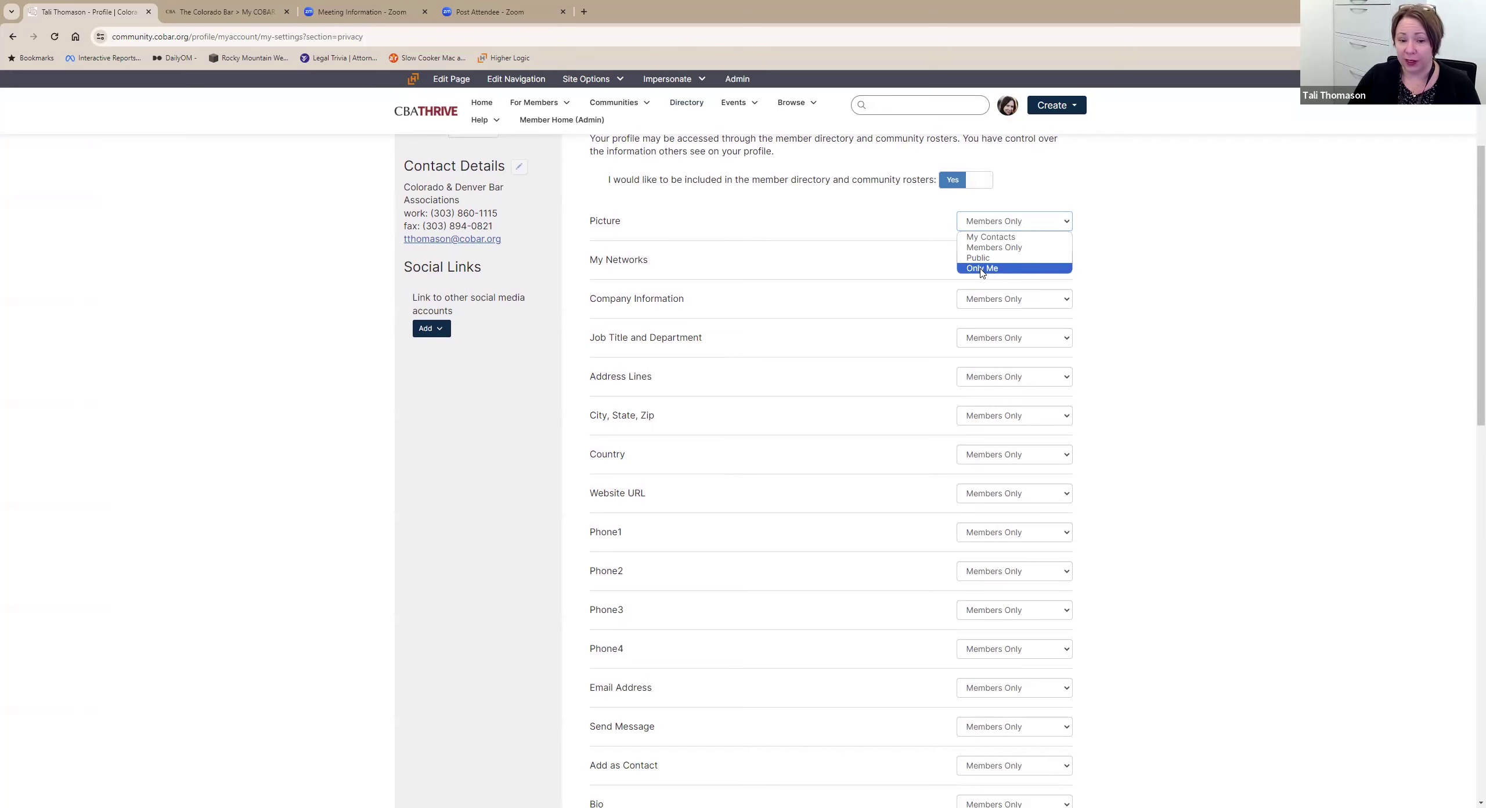
scroll(896, 176, "down", 9)
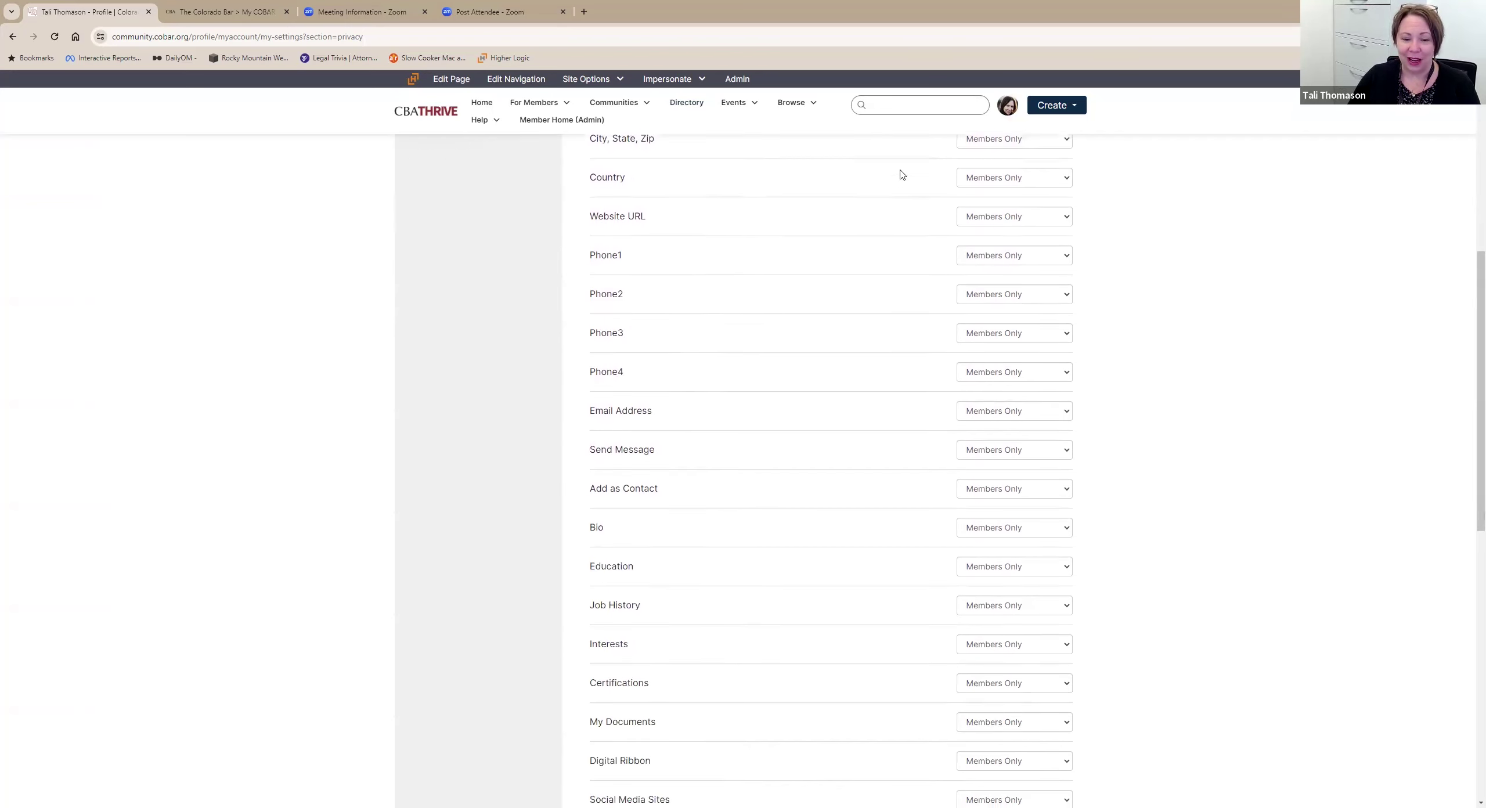
scroll(861, 294, "down", 7)
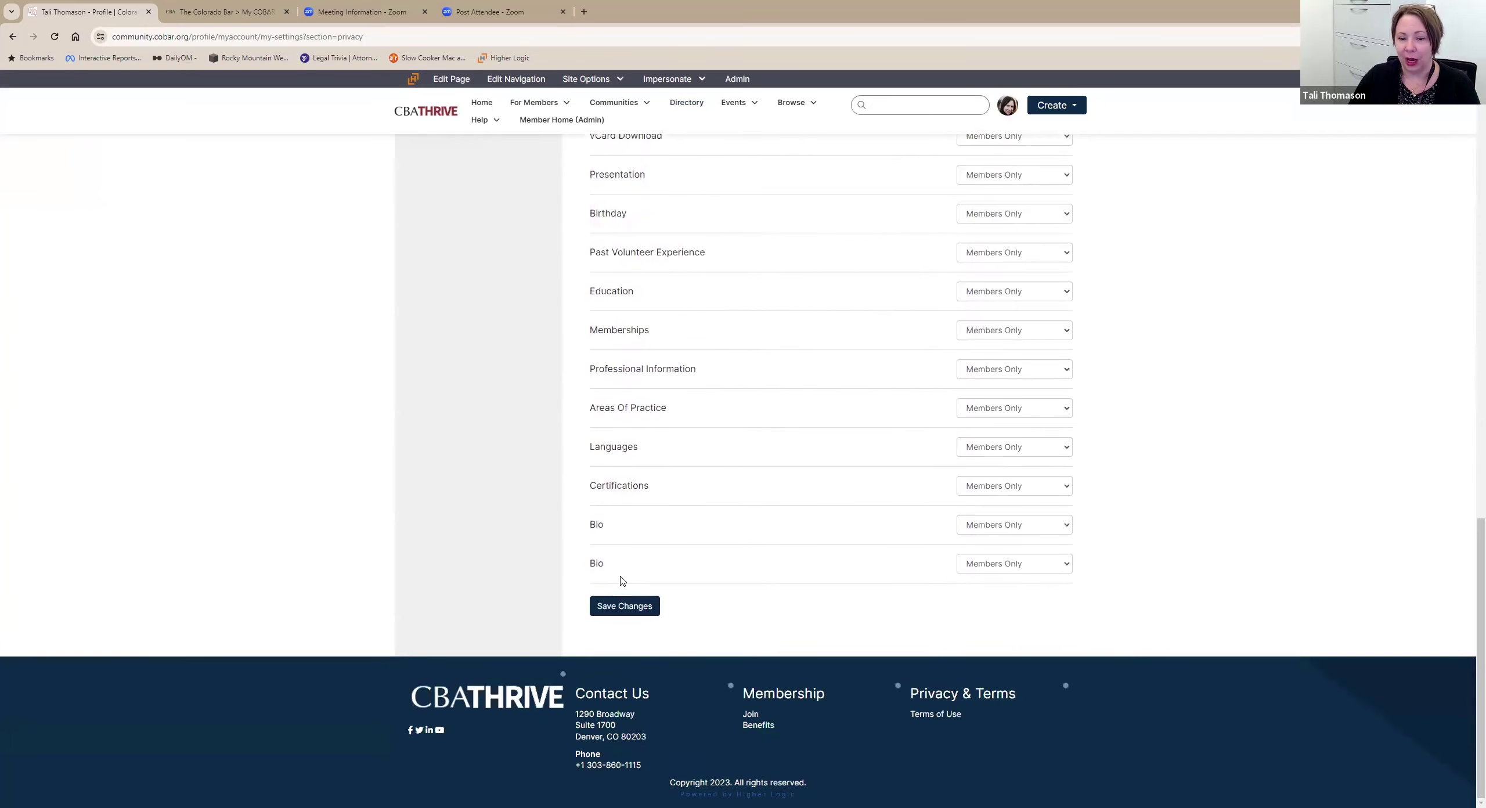
scroll(747, 504, "up", 15)
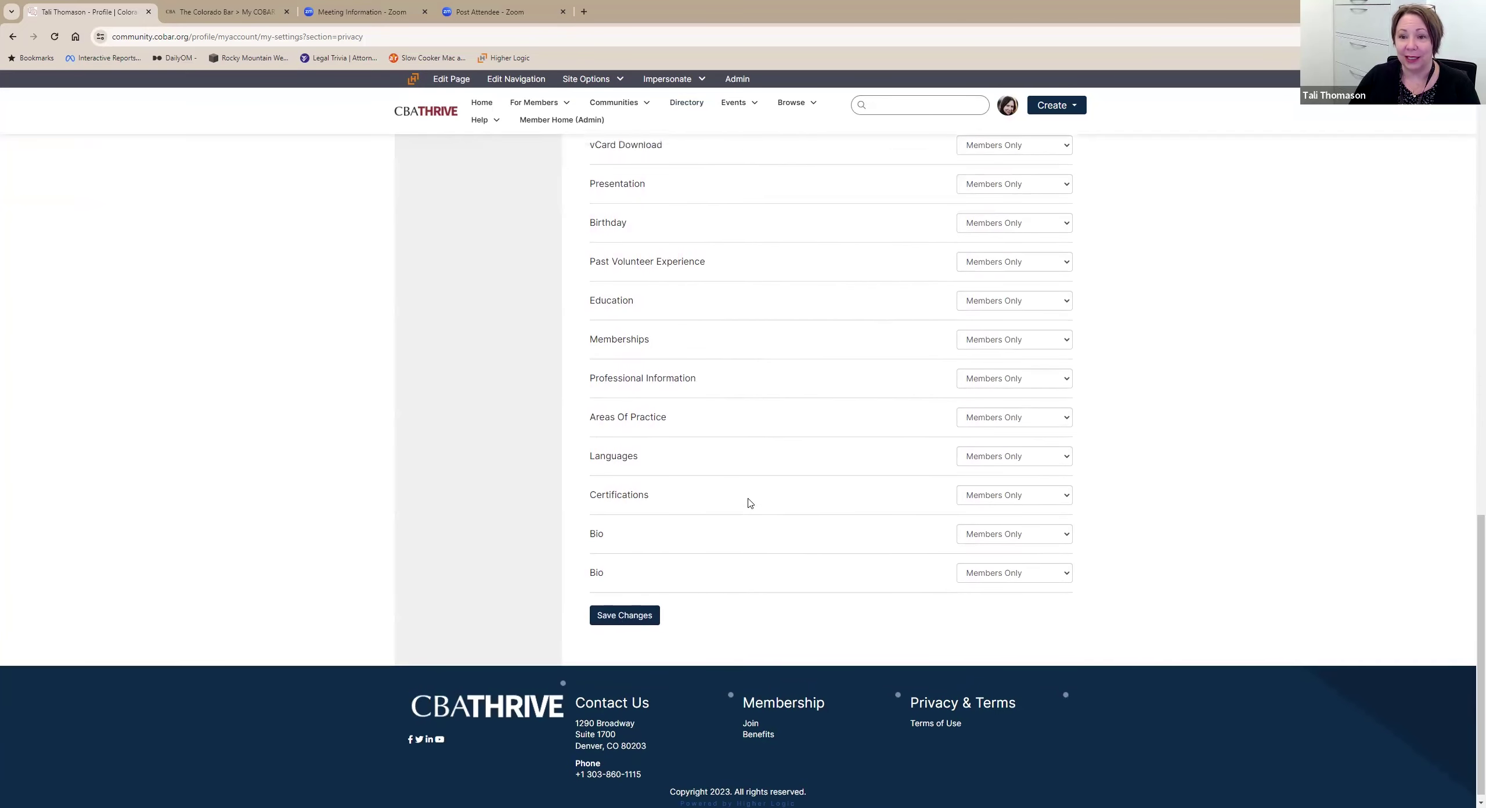
Open Email Preferences and make the notification email address editable with Change.
left_click(900, 247)
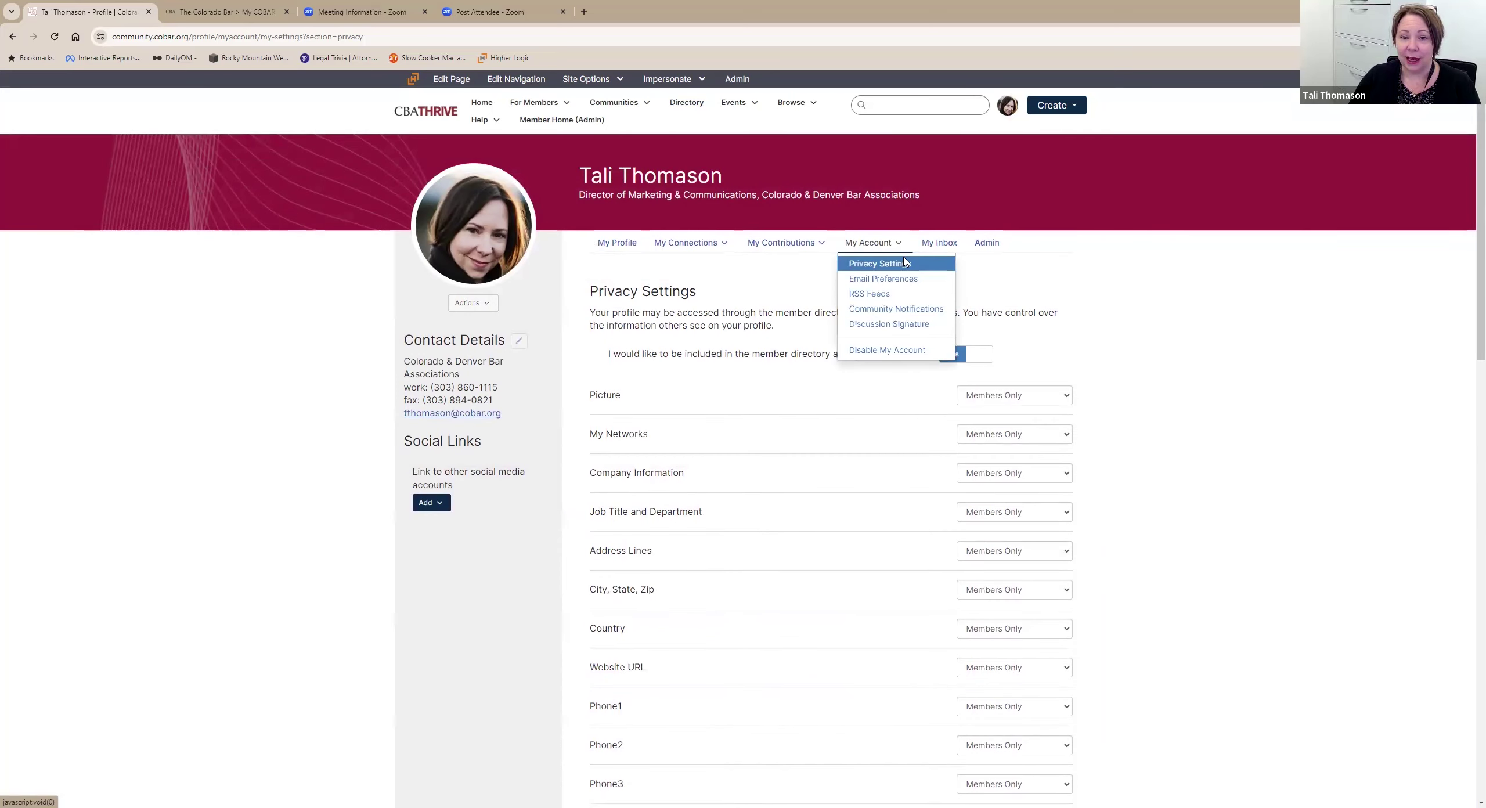
left_click(914, 282)
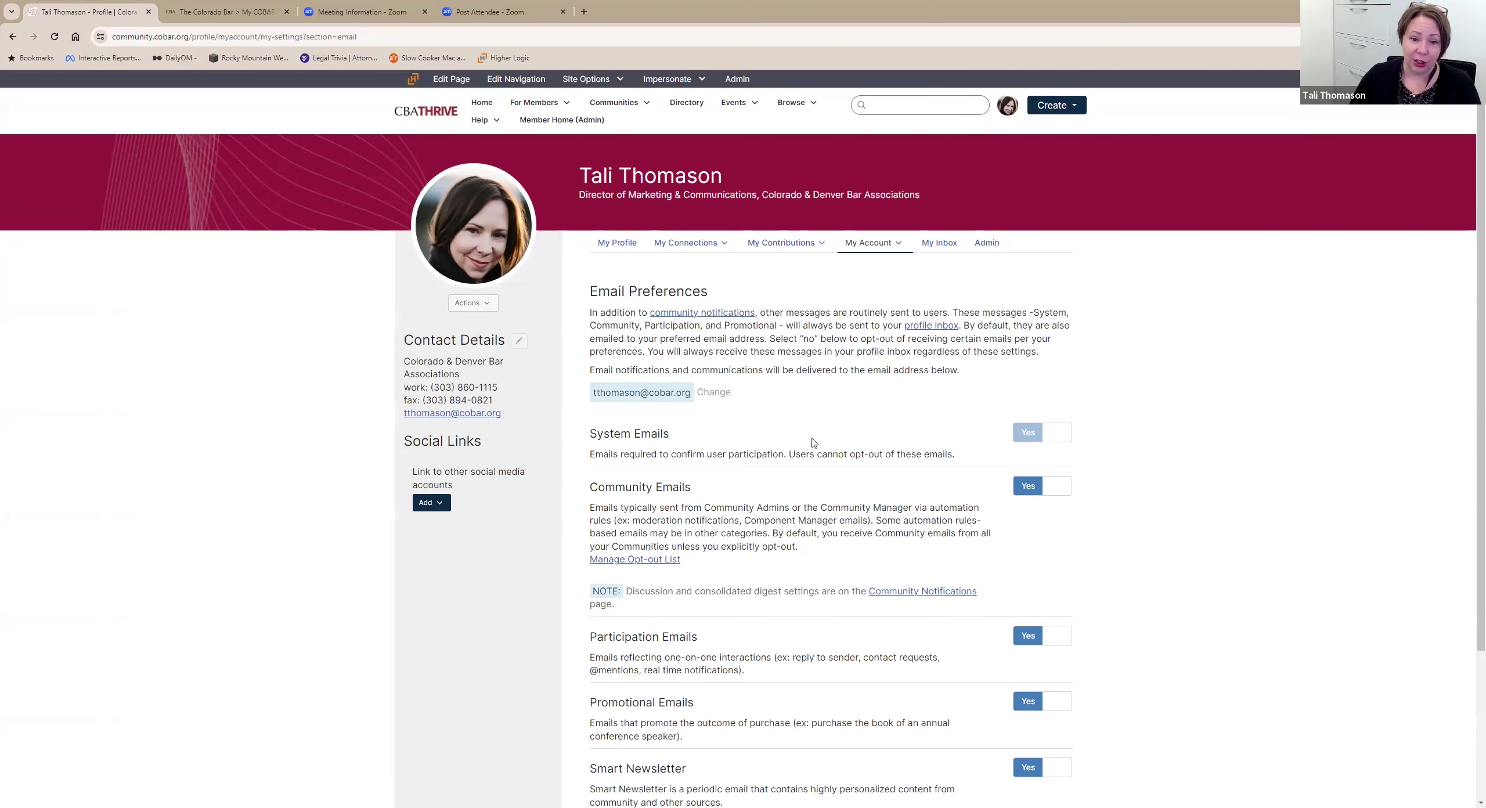
scroll(747, 235, "down", 2)
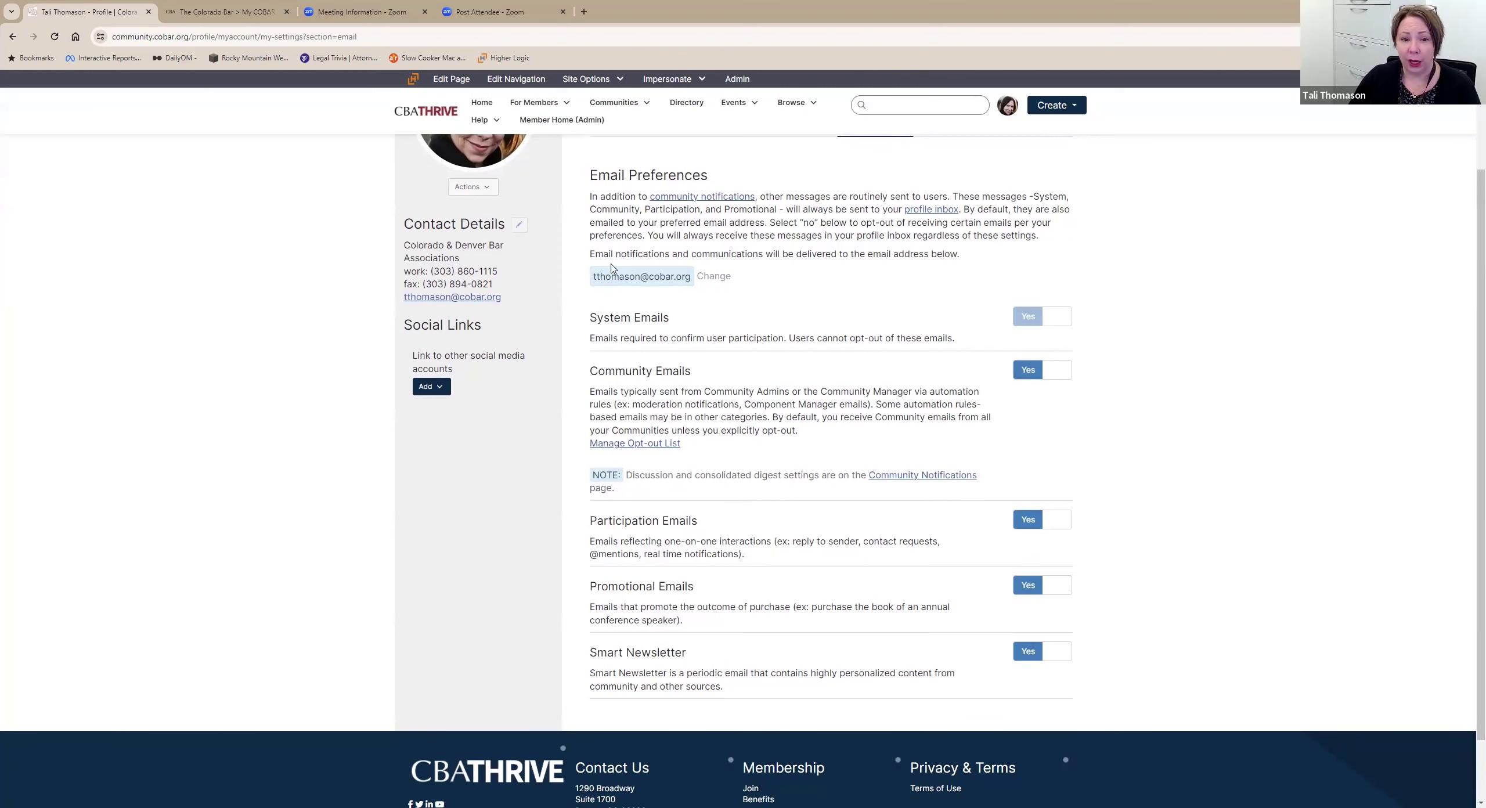
left_click(713, 276)
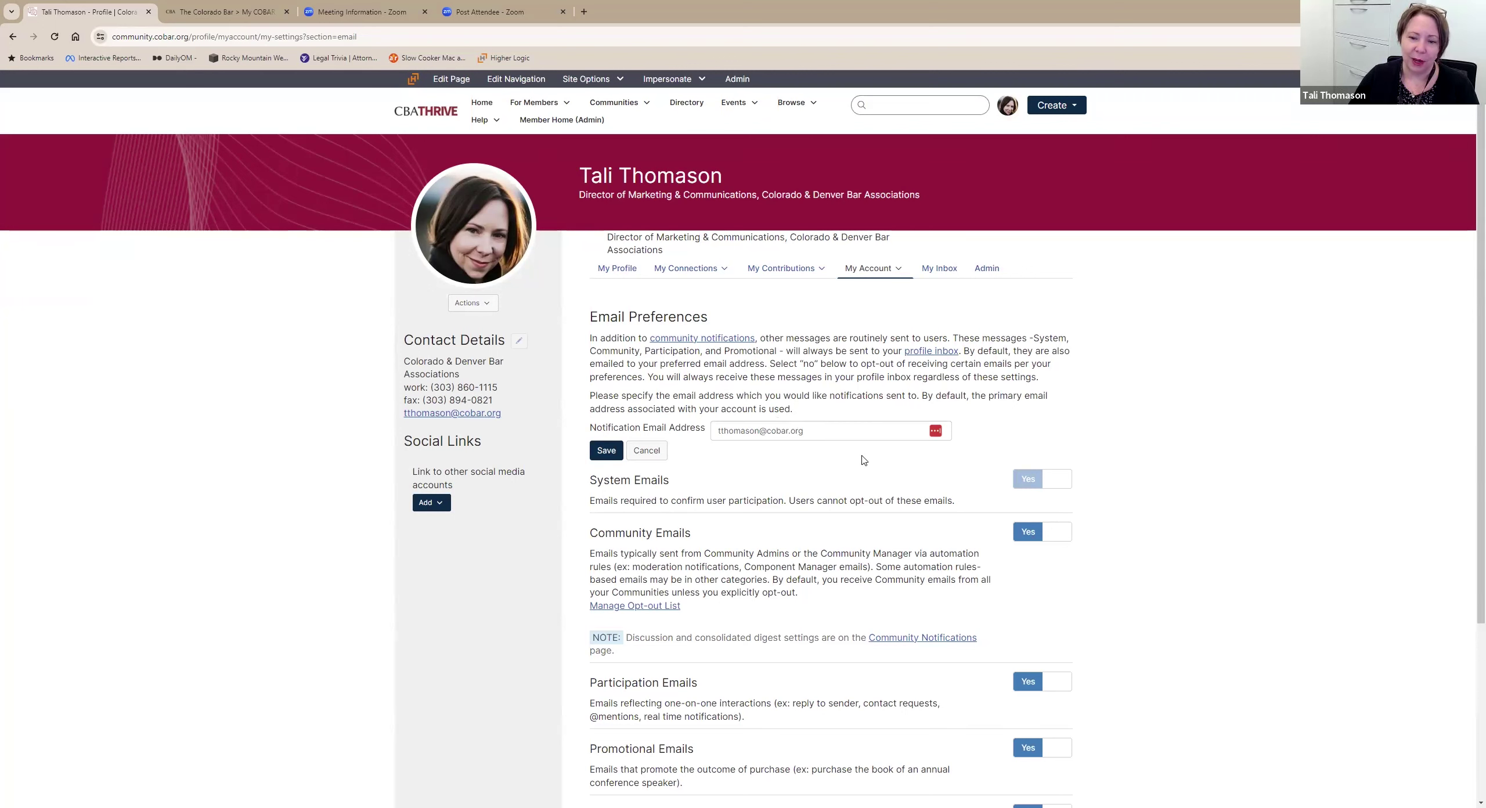
Switch Community Emails off and back on, leaving it set to Yes.
scroll(835, 401, "down", 4)
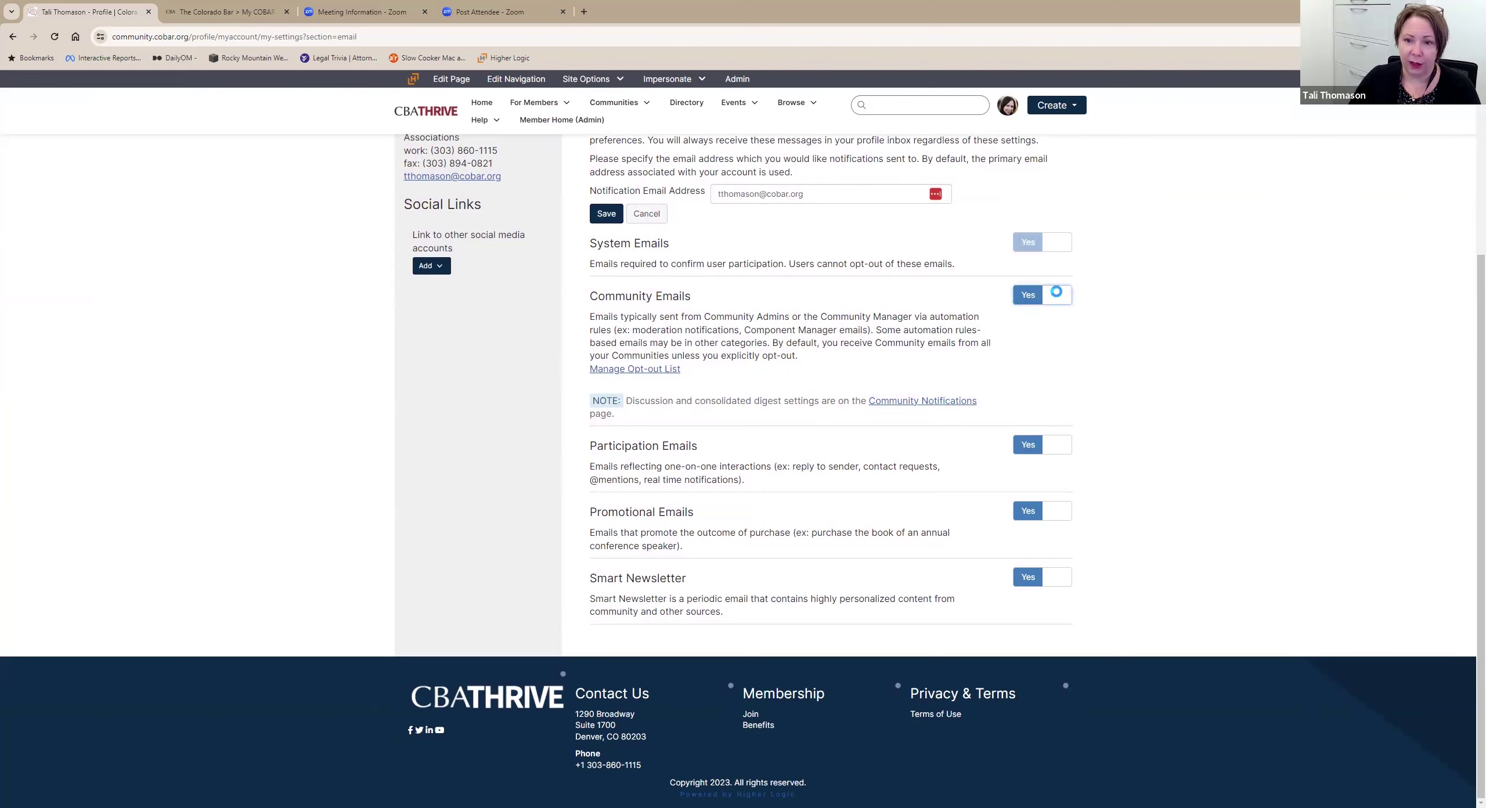
left_click(1048, 296)
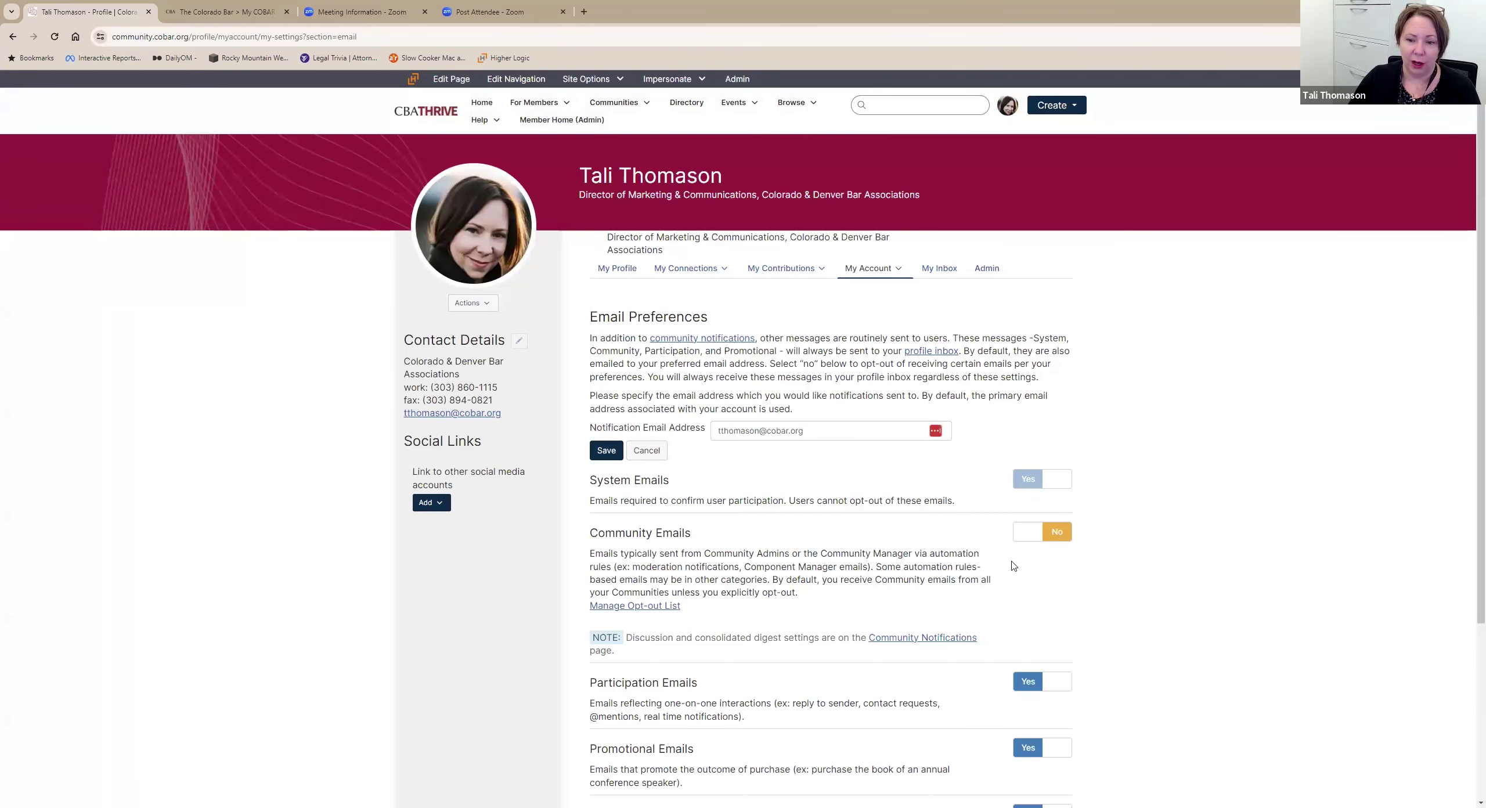
left_click(1041, 536)
scroll(943, 448, "down", 3)
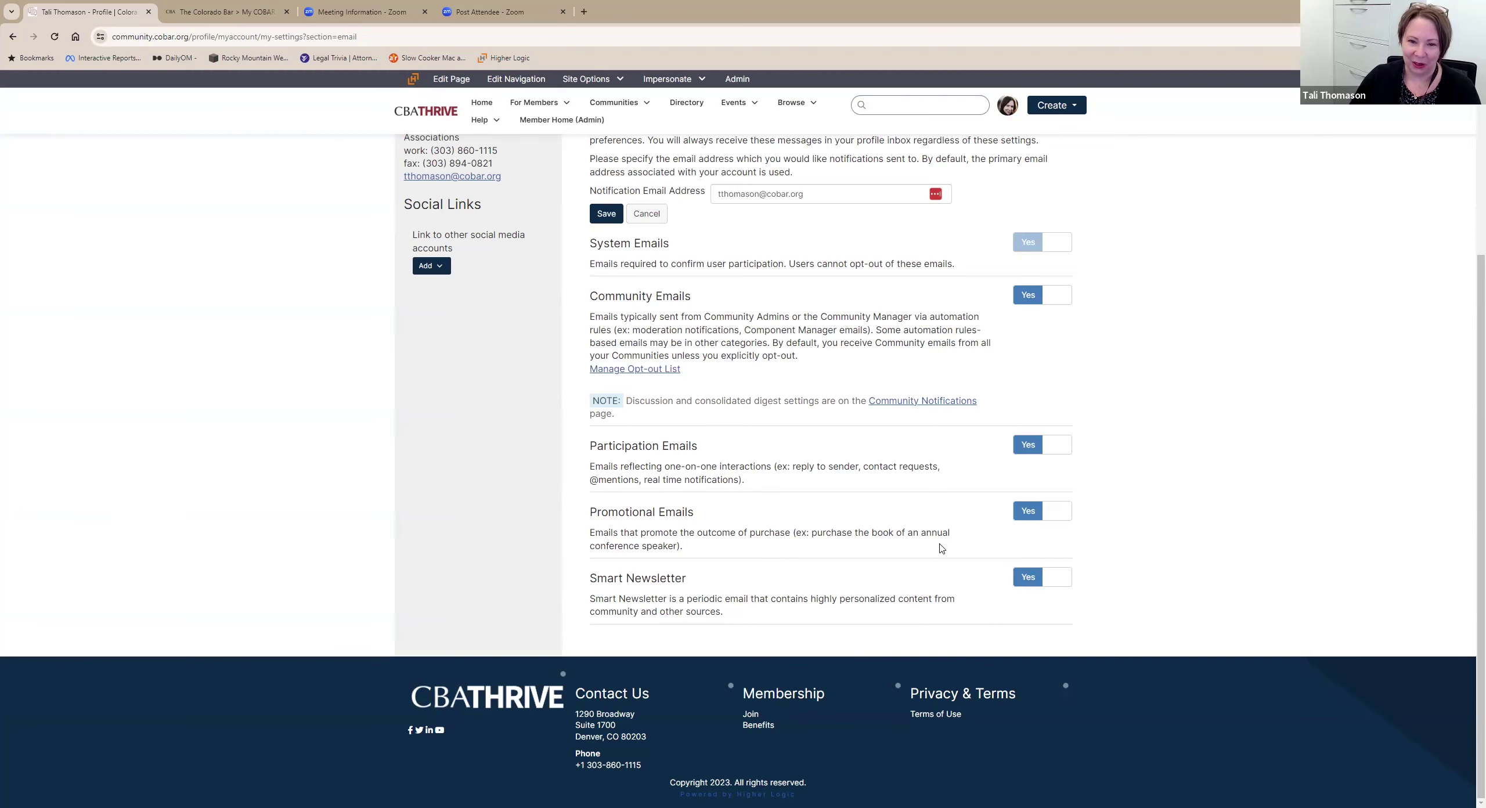
scroll(938, 534, "up", 5)
Open Community Notifications, keep the weekly digest on Sunday, and scroll to the 30-community Notification Settings.
left_click(877, 368)
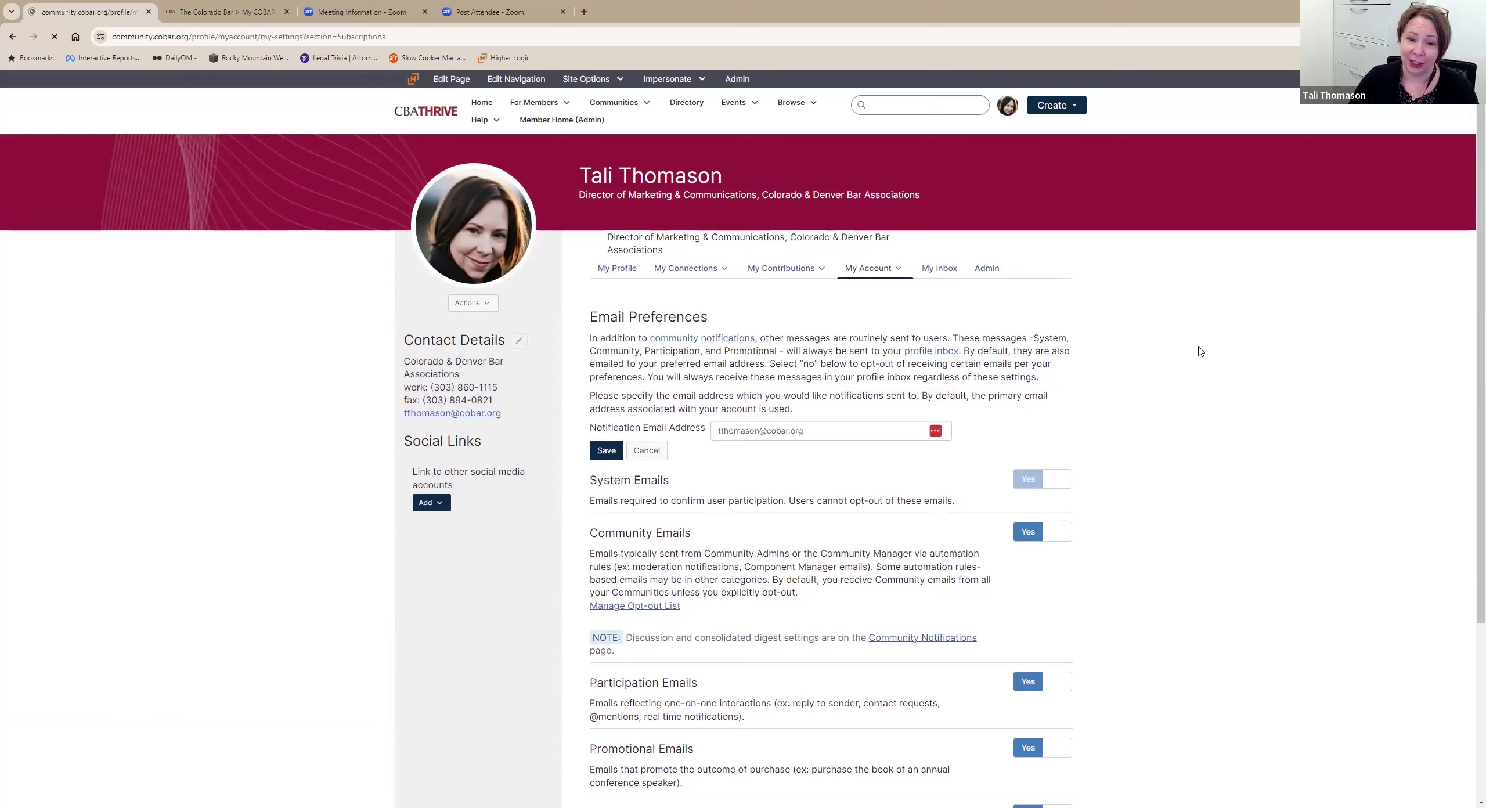
scroll(1118, 314, "down", 2)
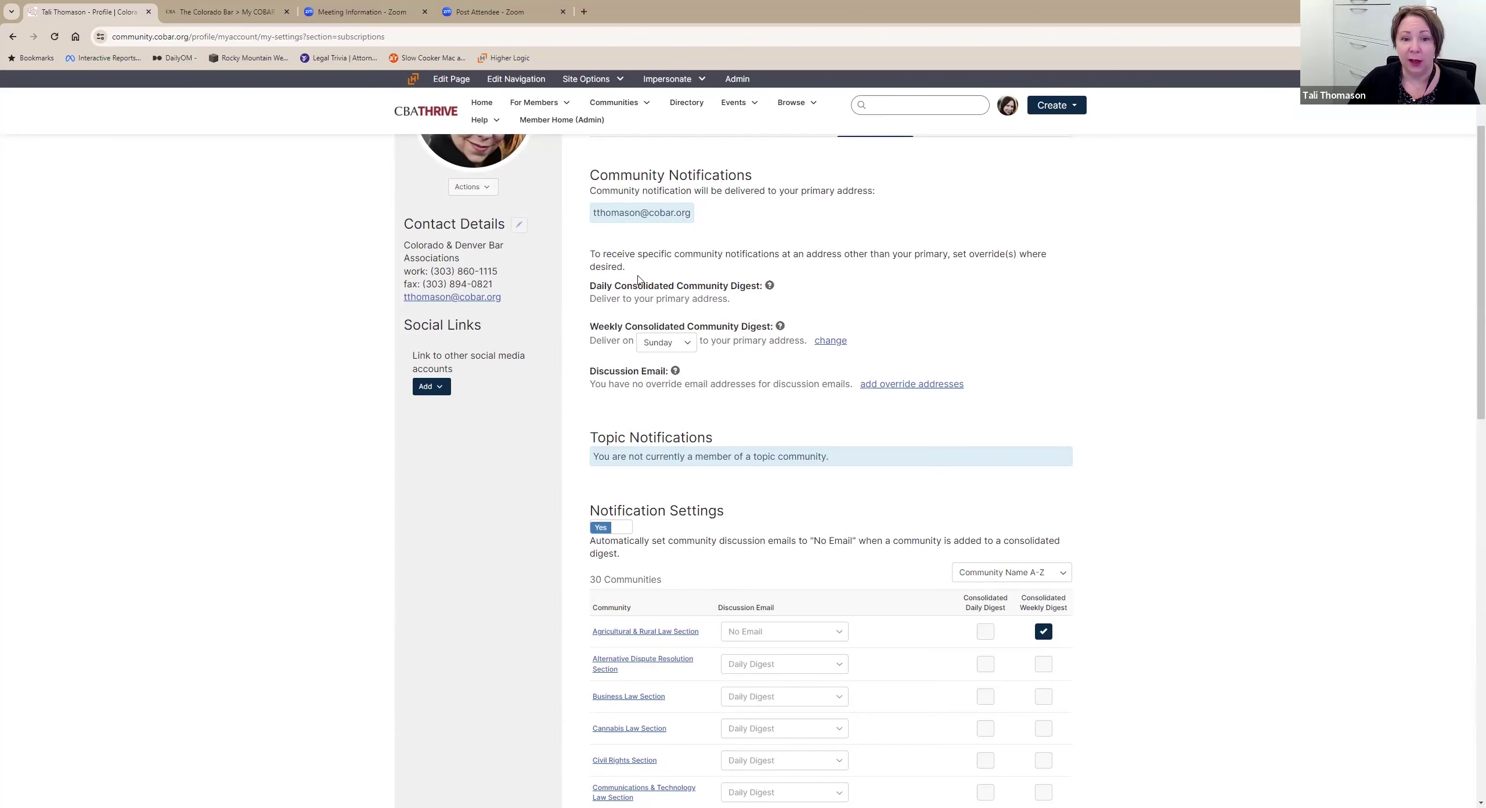
scroll(751, 317, "down", 1)
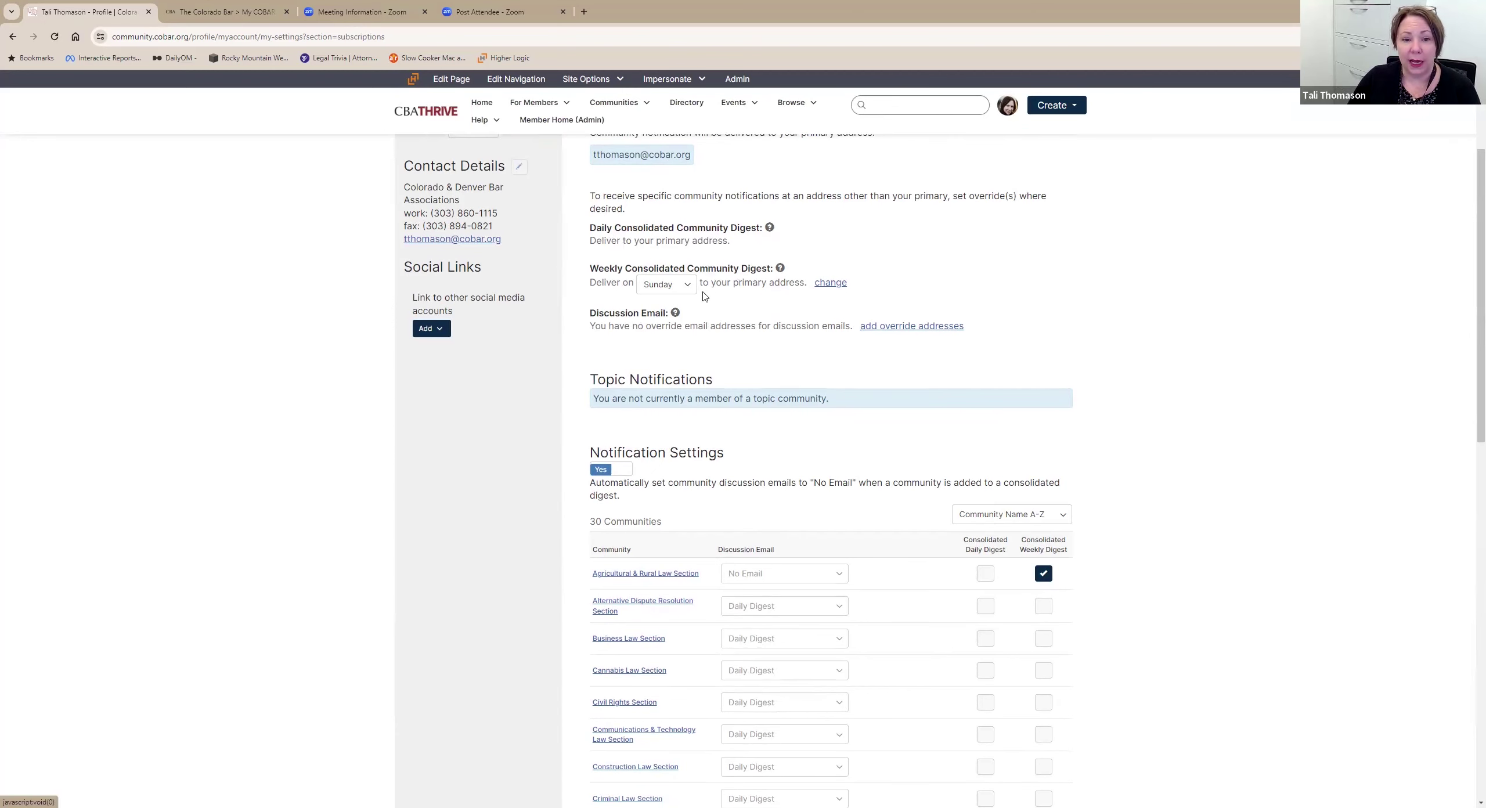
left_click(682, 287)
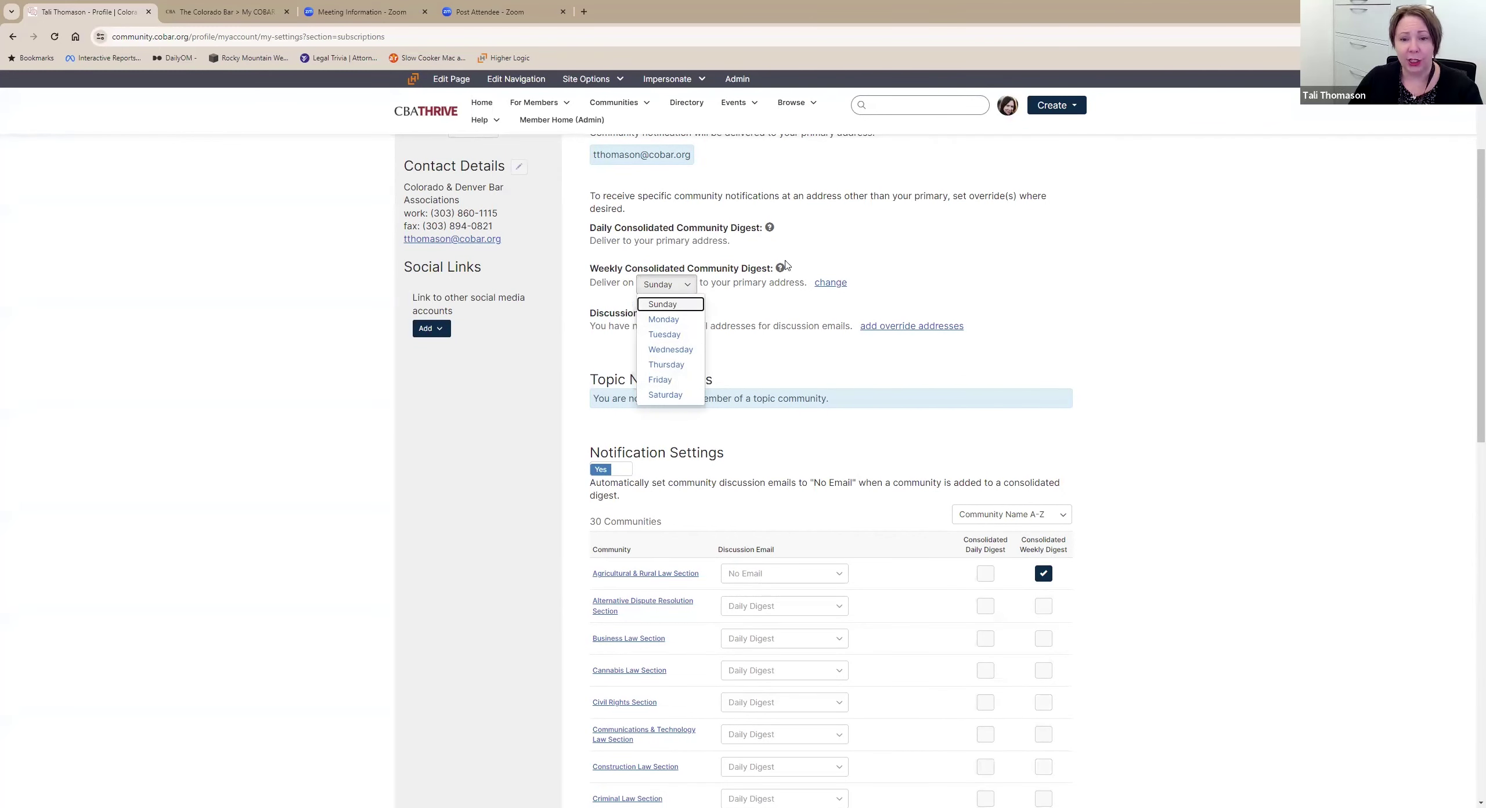
left_click(1081, 265)
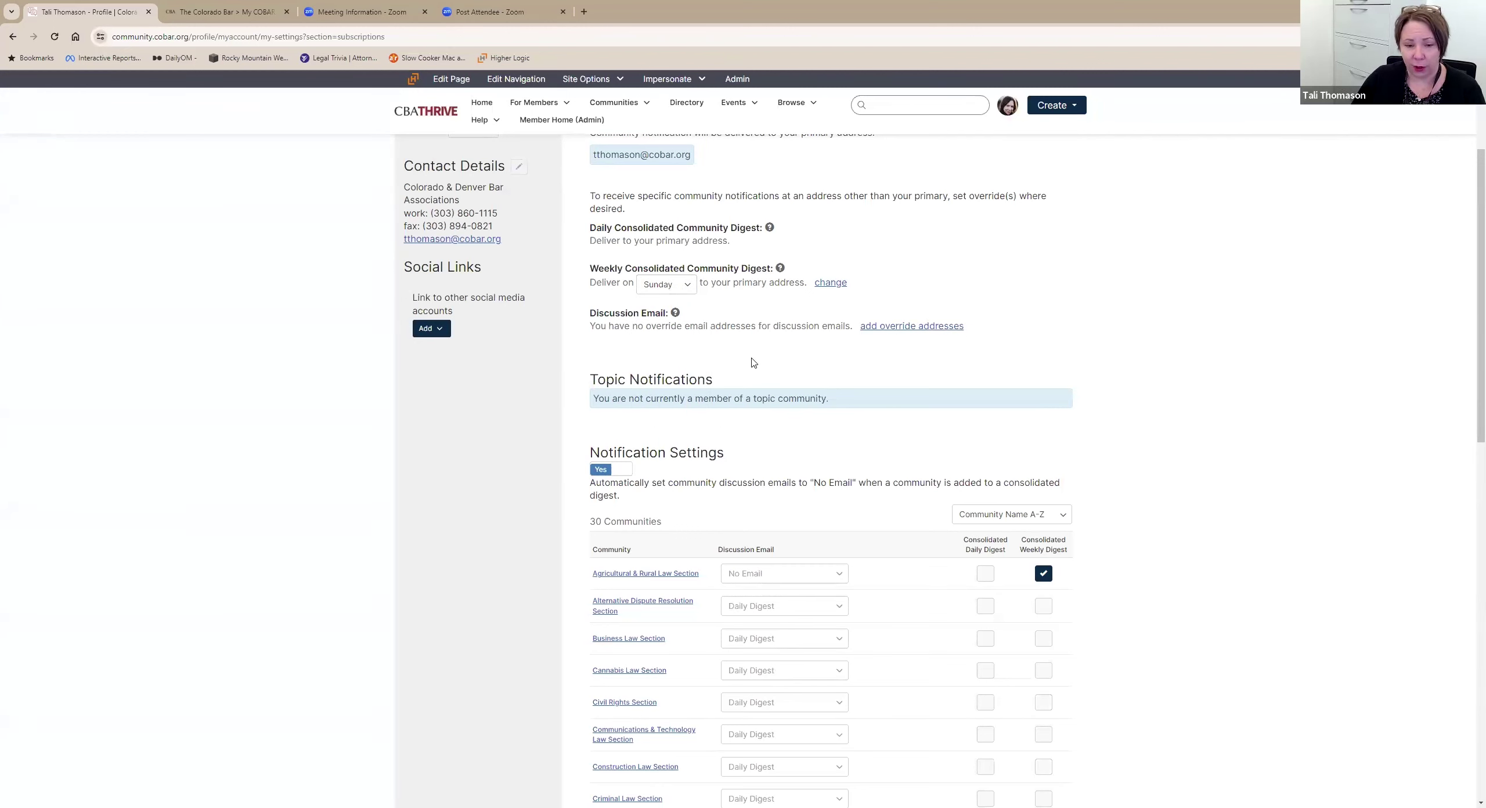
scroll(860, 337, "down", 5)
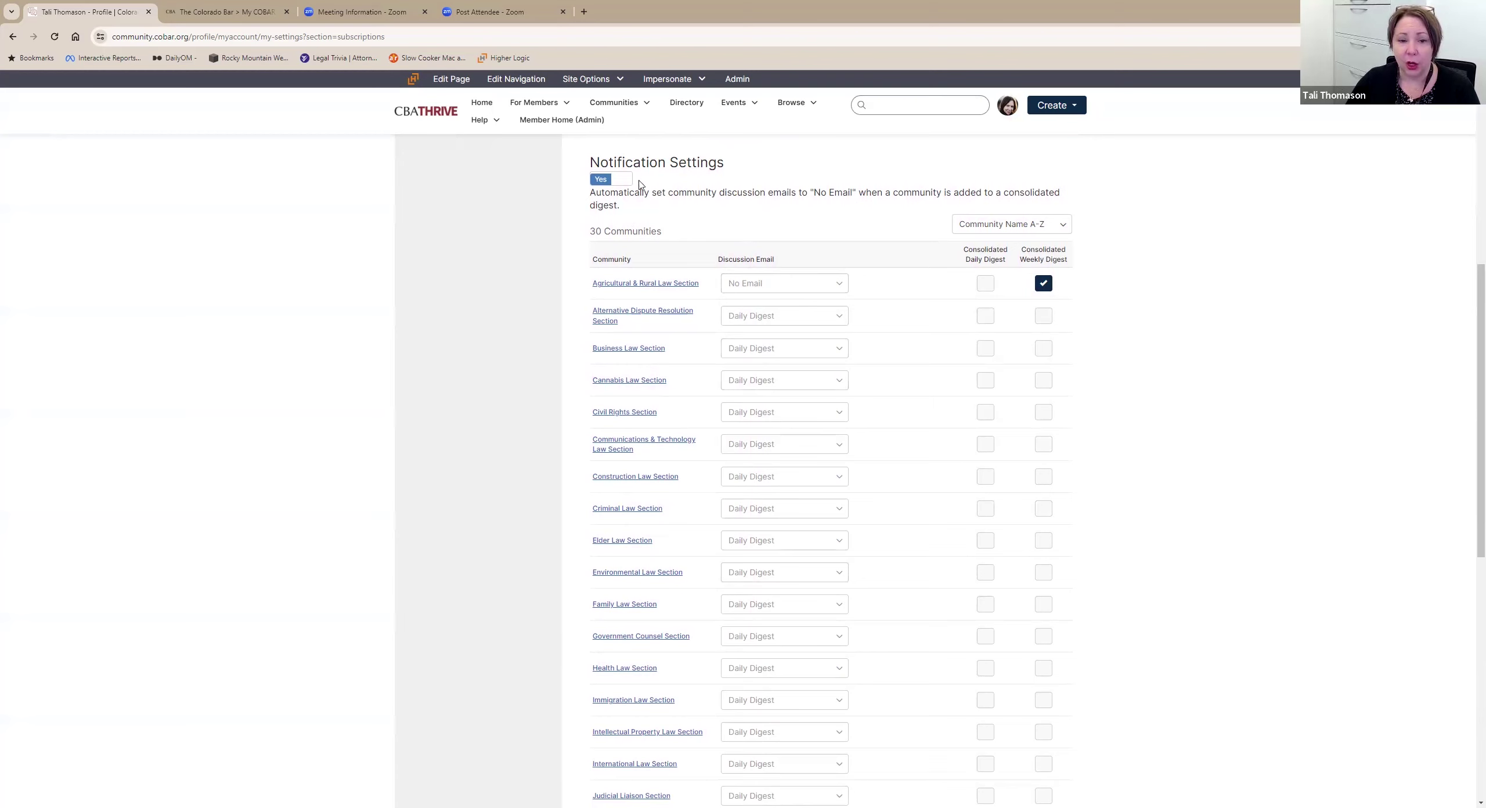
Uncheck the Consolidated Daily and Weekly Digest boxes for Agricultural & Rural Law Section.
left_click(601, 179)
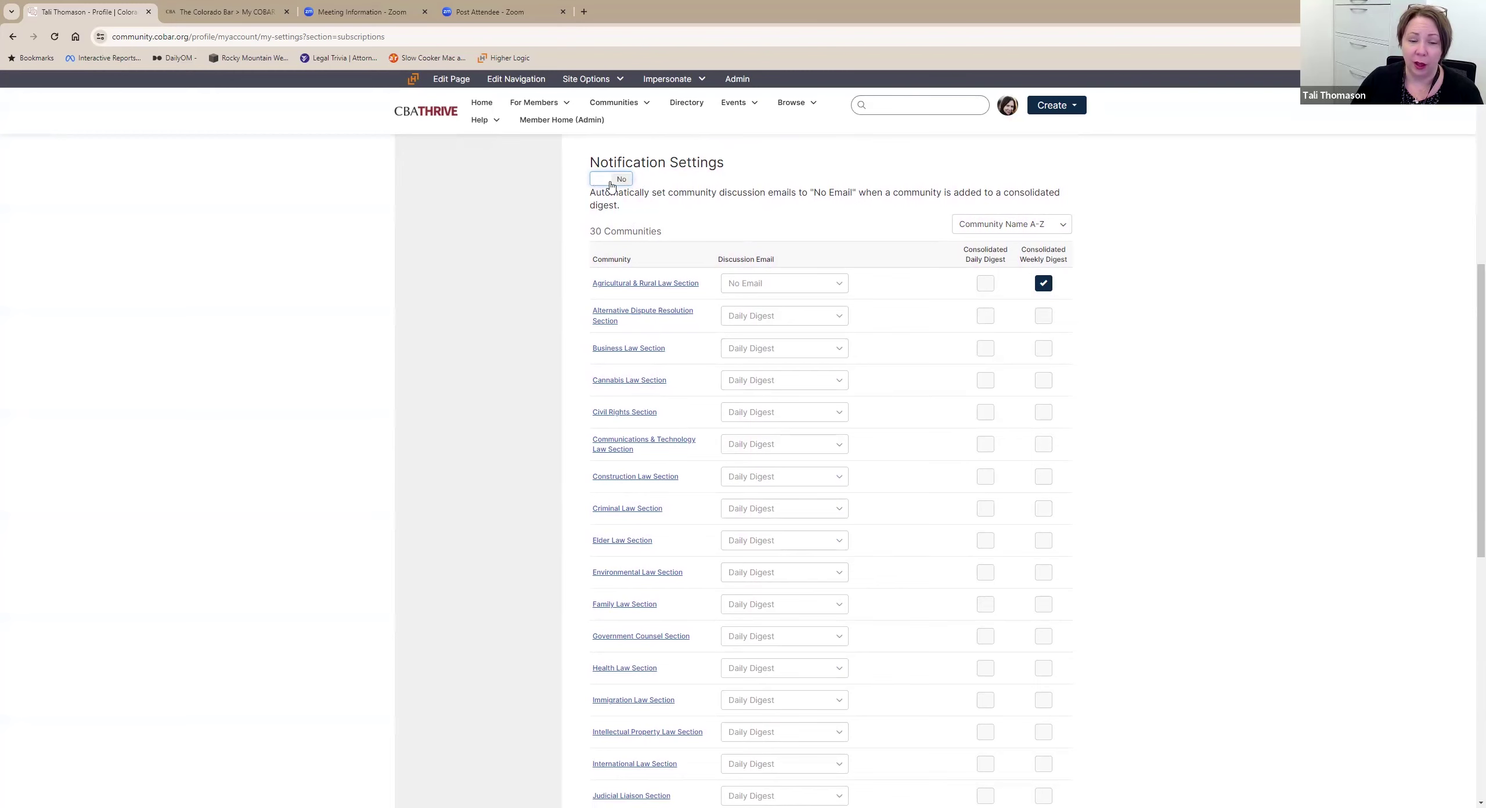
left_click(611, 185)
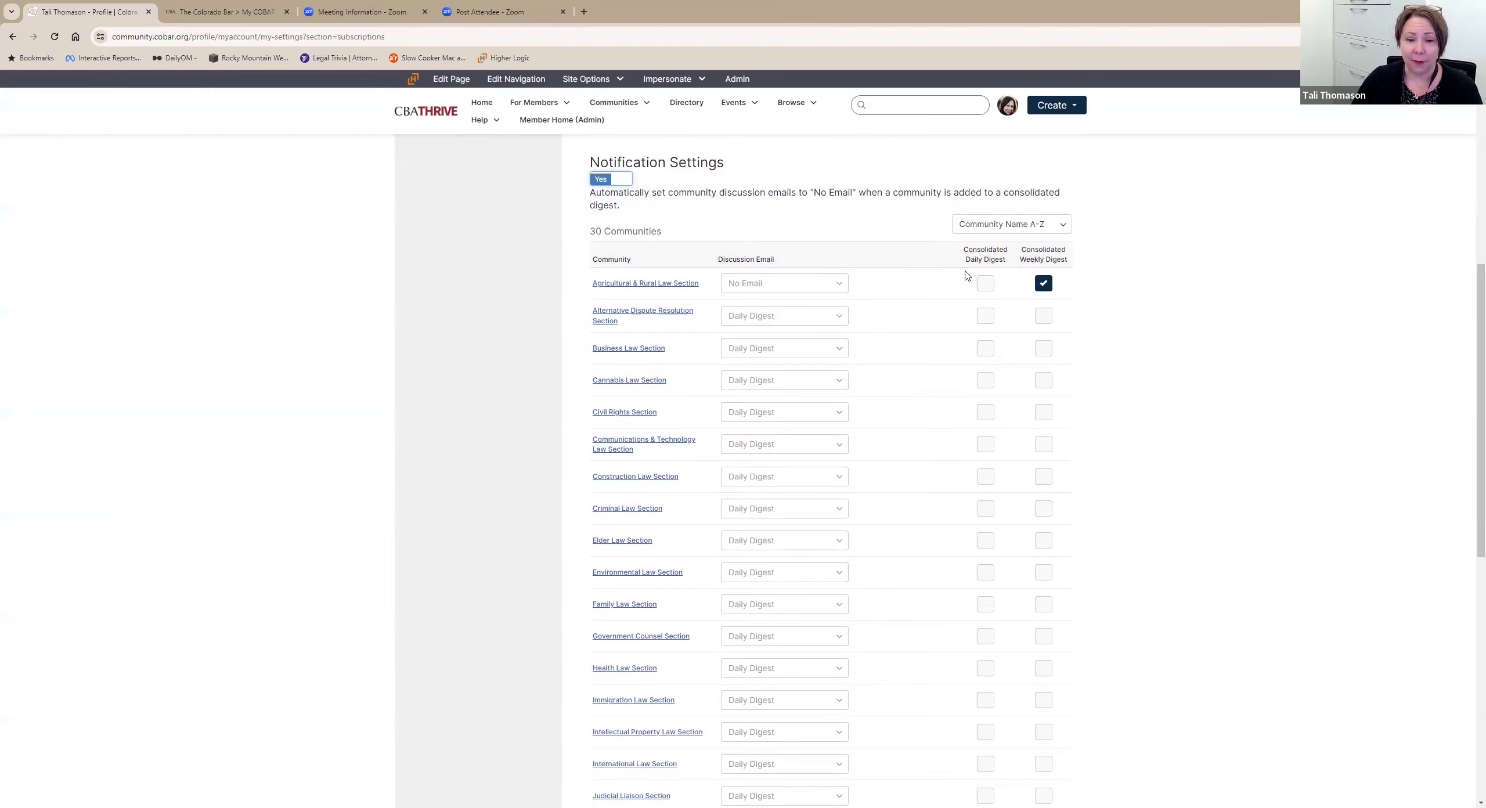
left_click(835, 285)
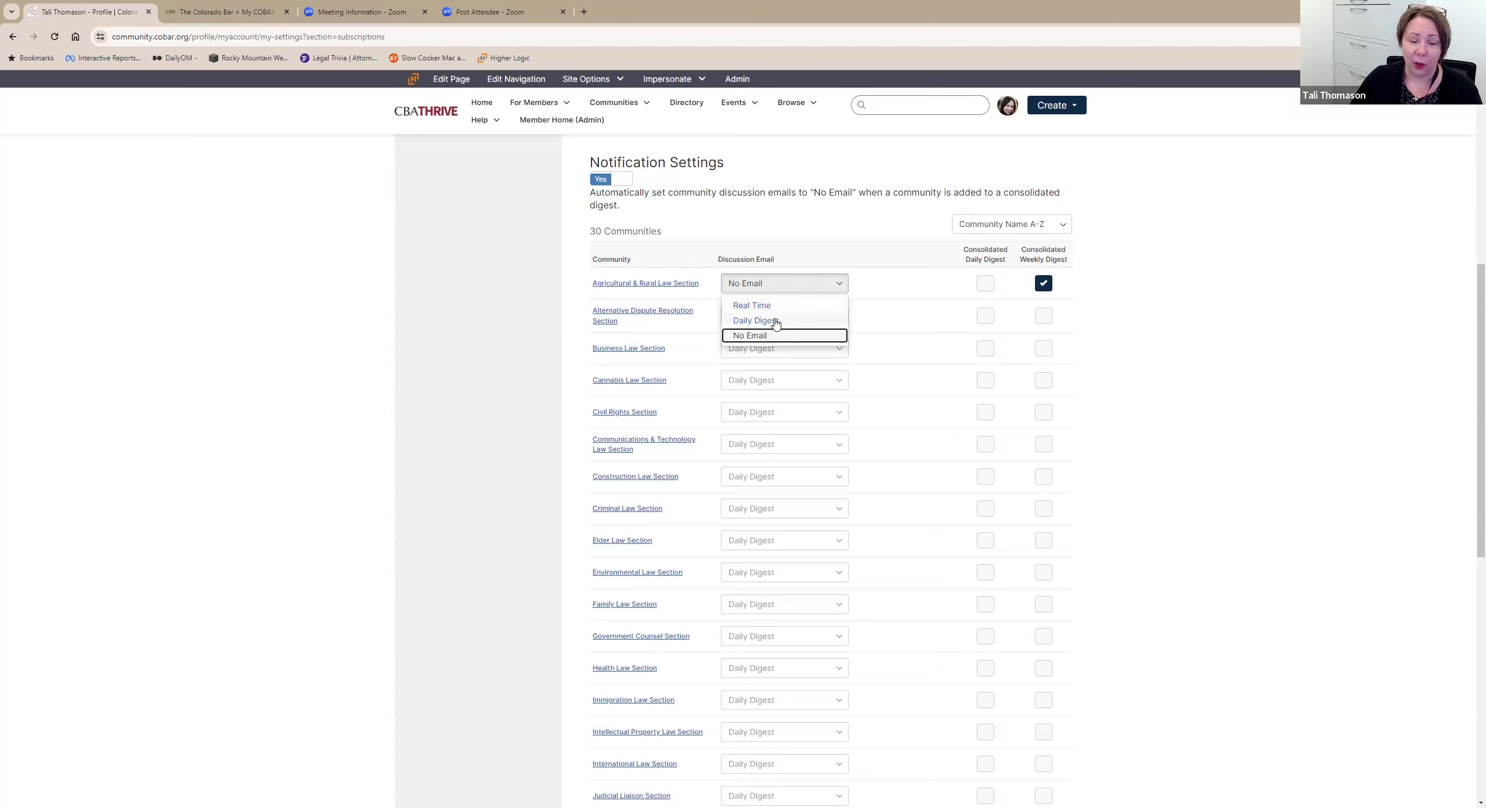
left_click(1059, 301)
left_click(986, 283)
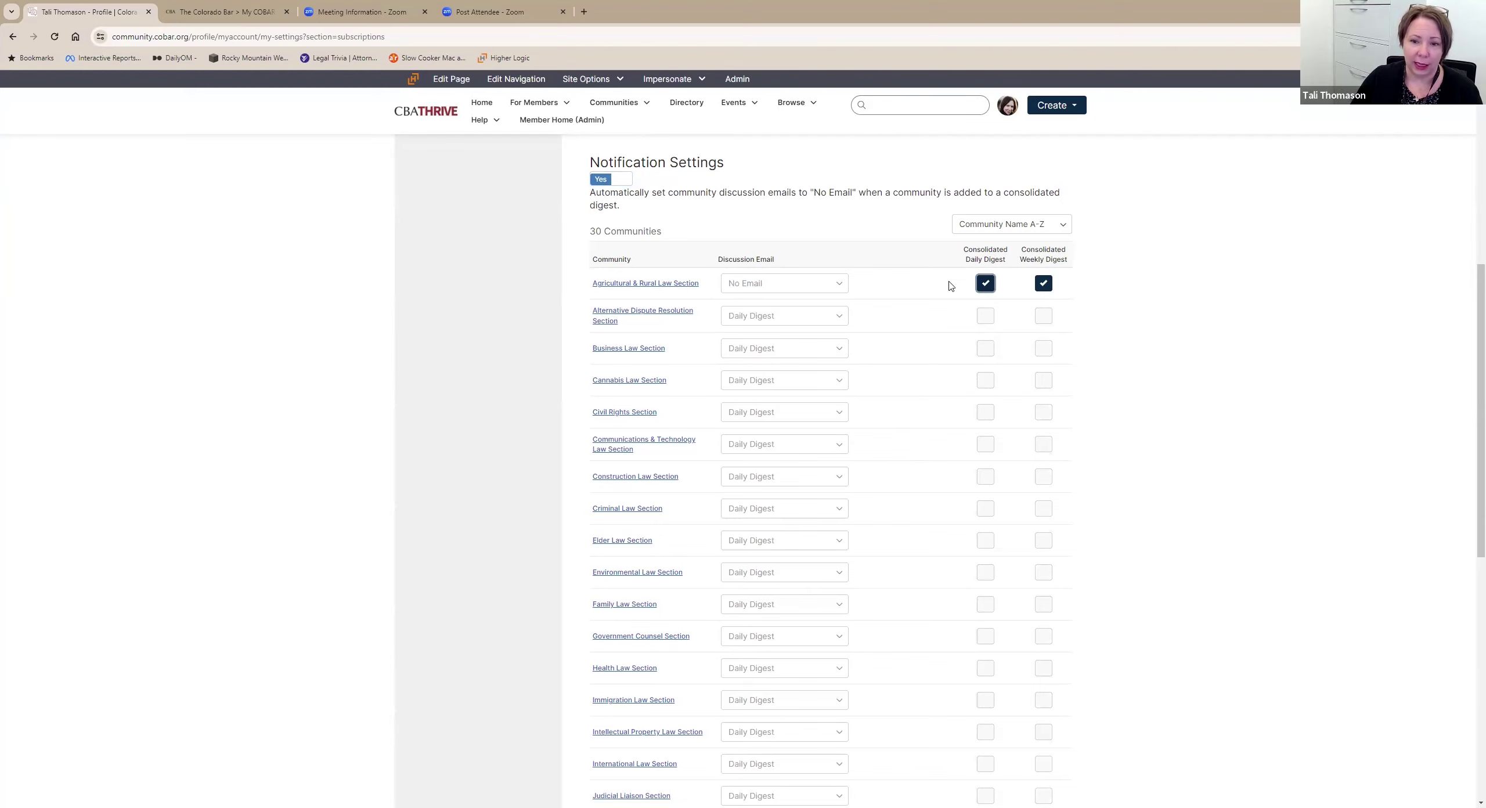
left_click(986, 283)
left_click(1044, 283)
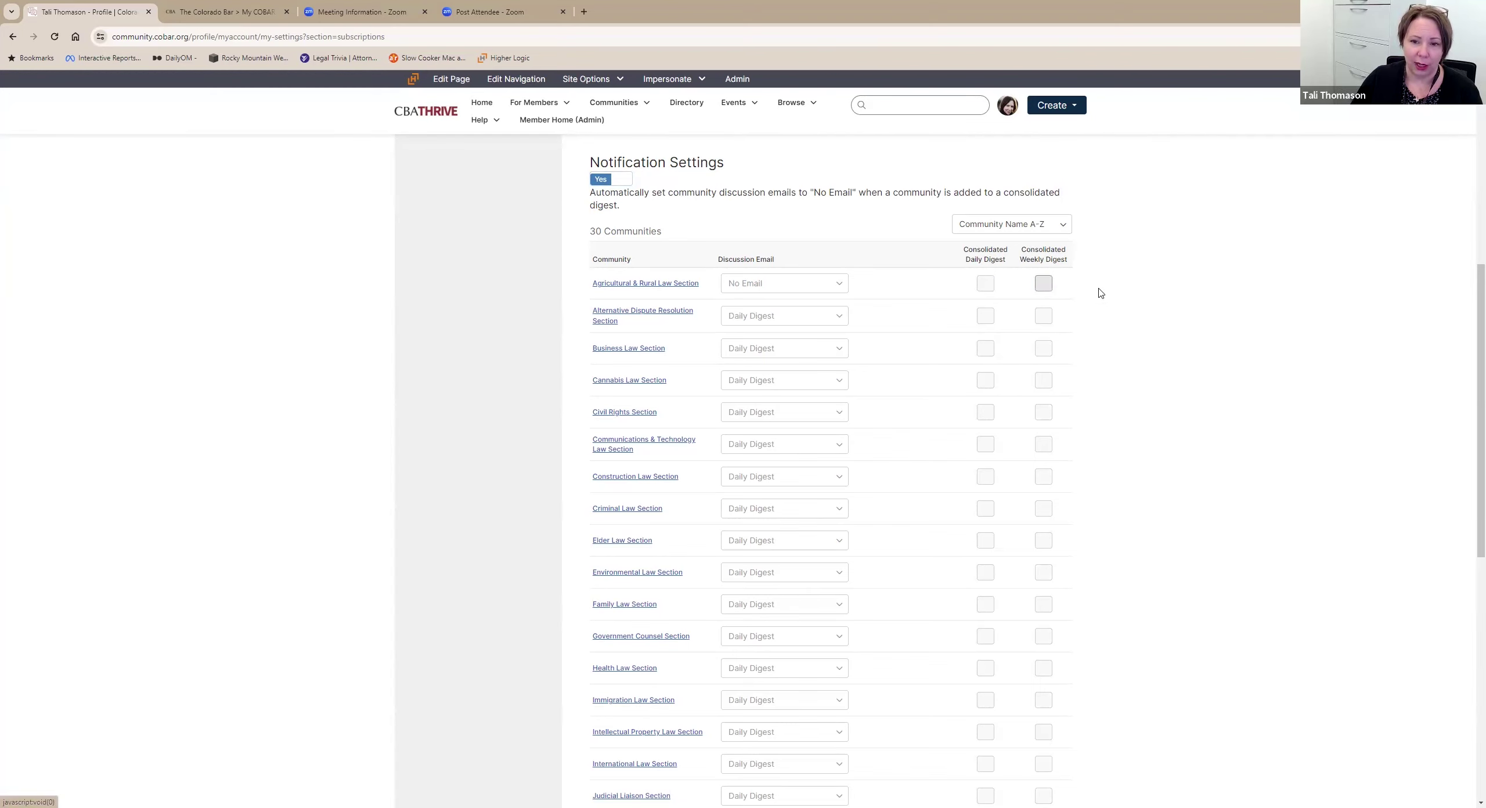
Scroll the notification list to confirm every other community stays on Daily Digest.
scroll(1101, 293, "up", 2)
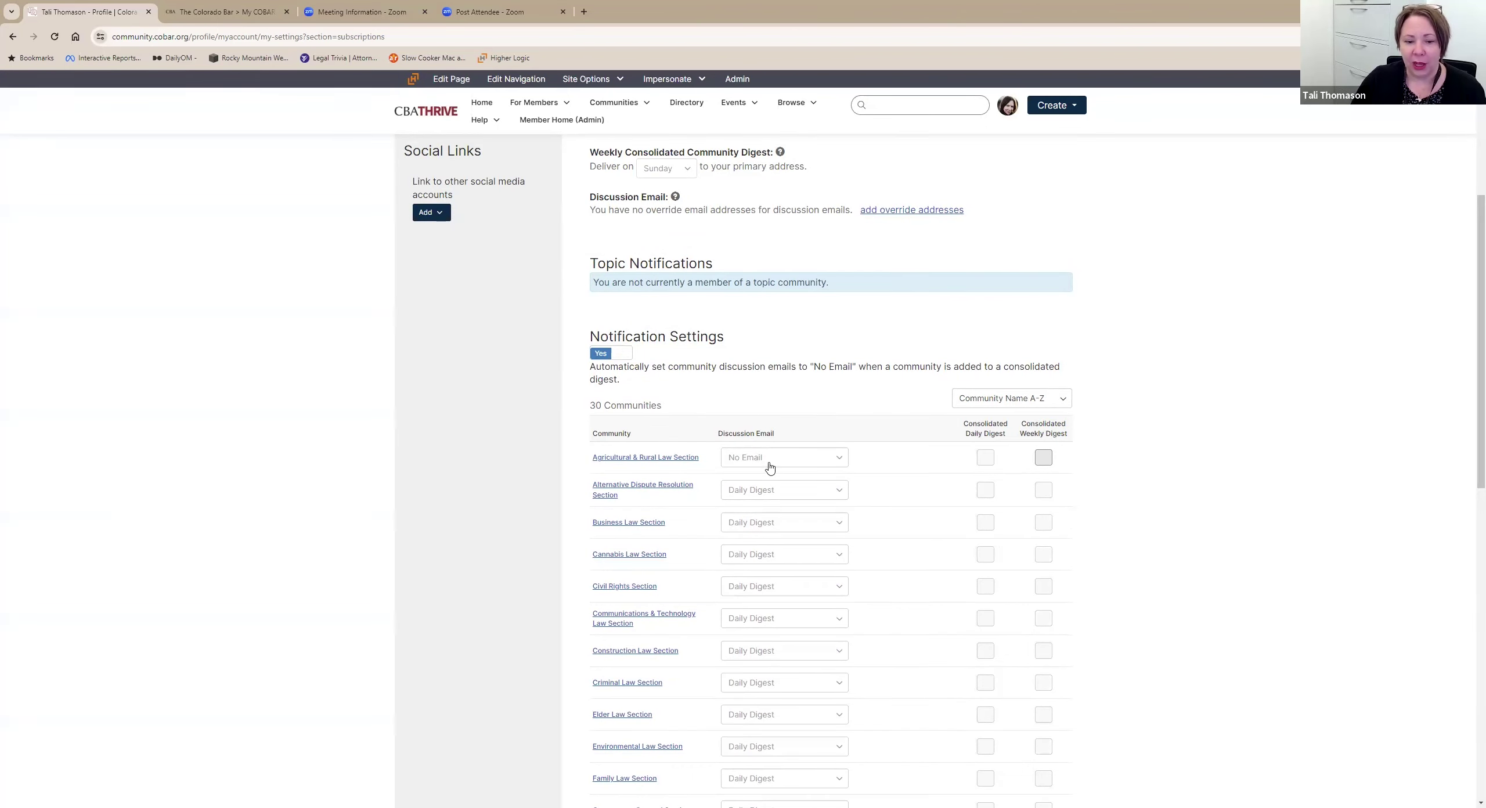
scroll(770, 467, "down", 2)
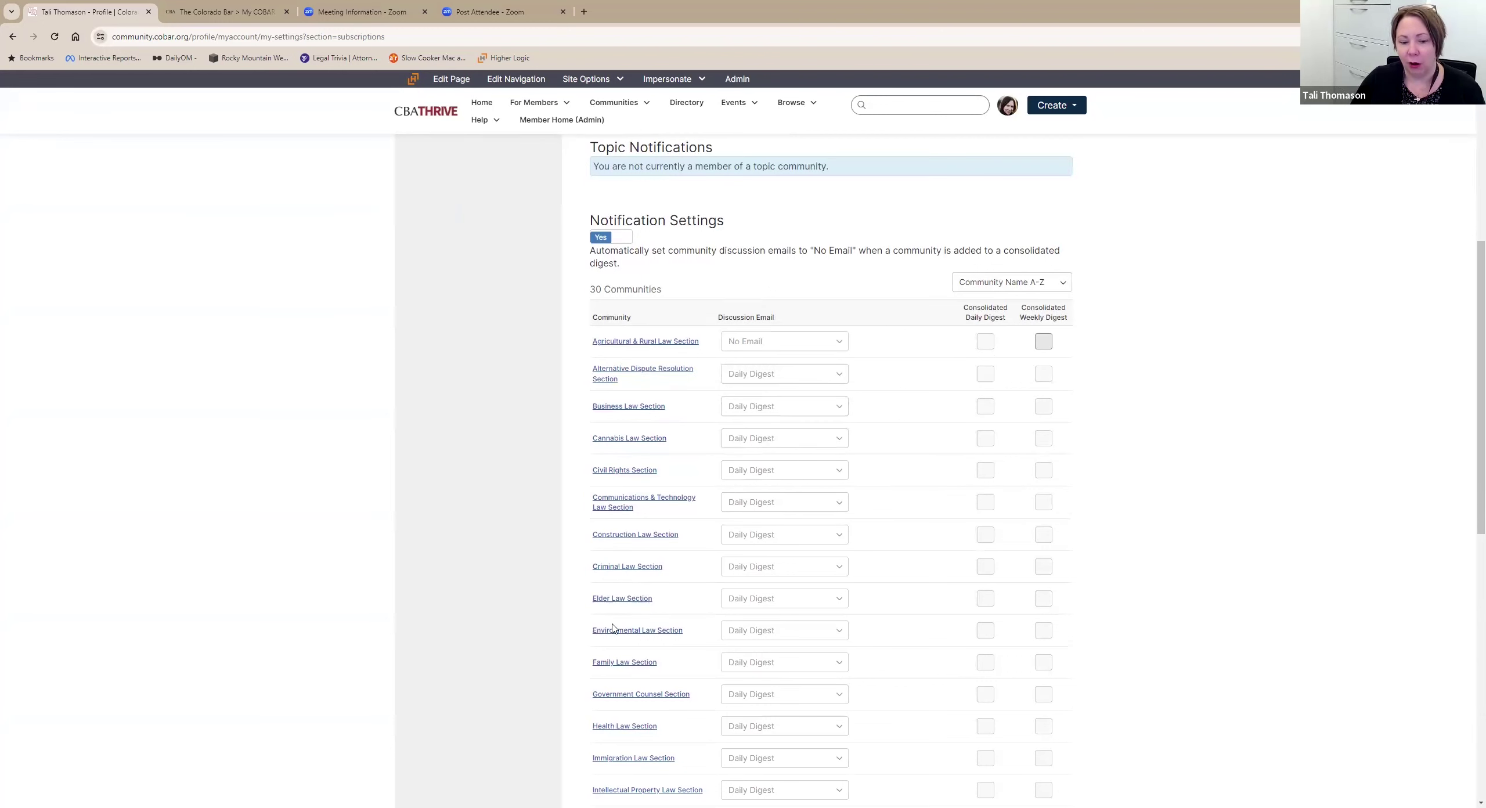
scroll(615, 603, "down", 3)
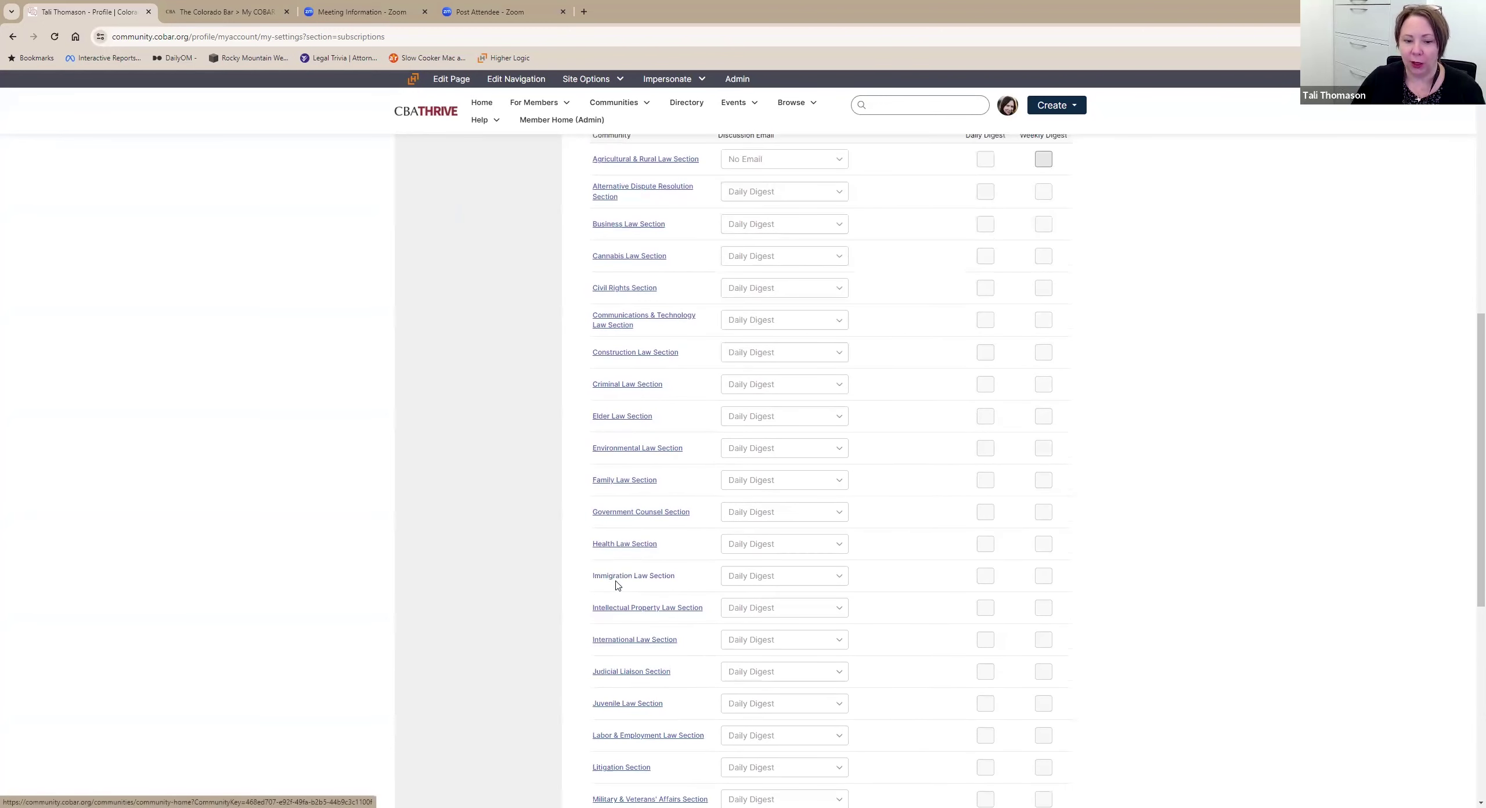
scroll(665, 705, "down", 3)
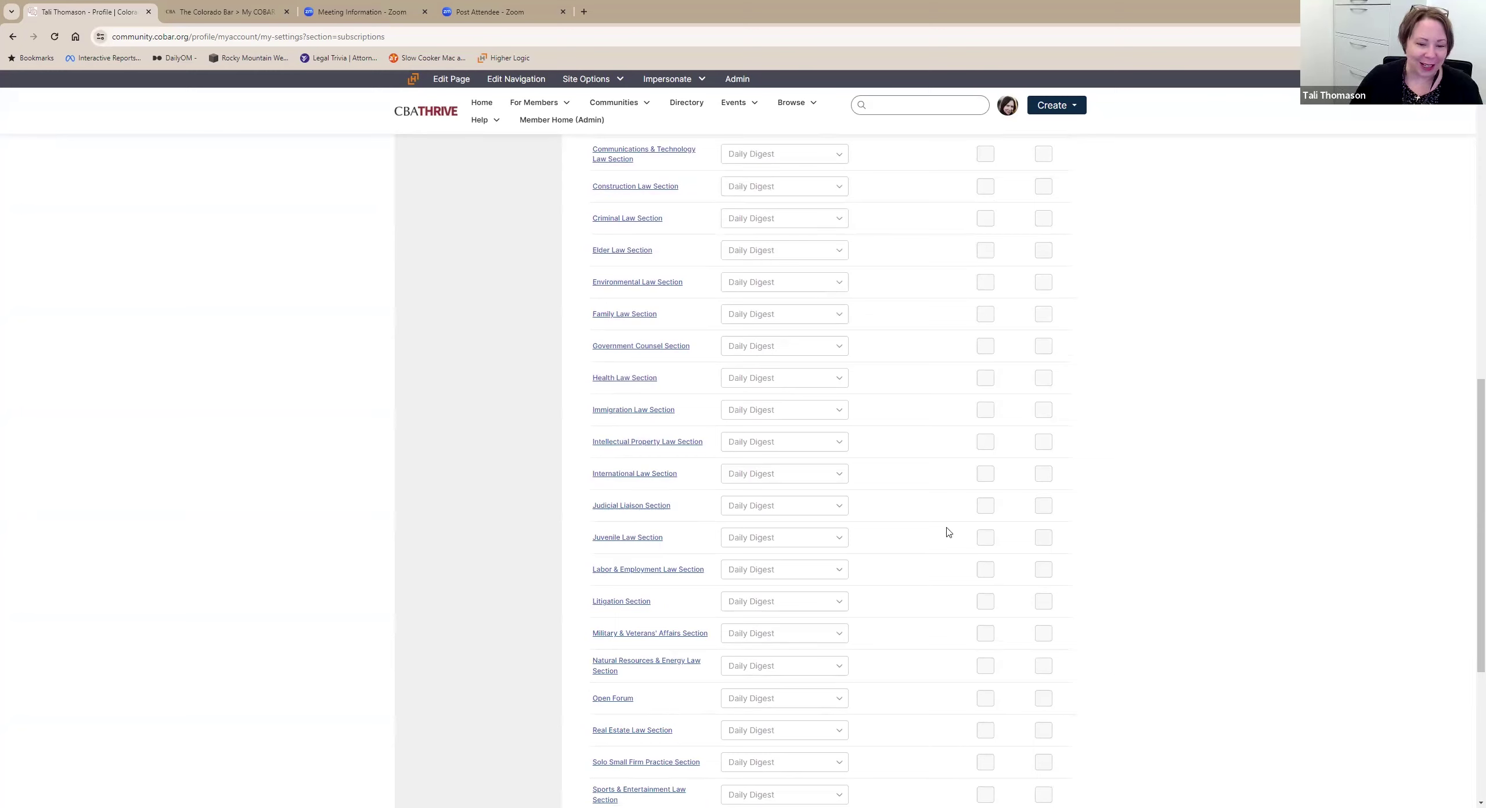
scroll(775, 604, "down", 4)
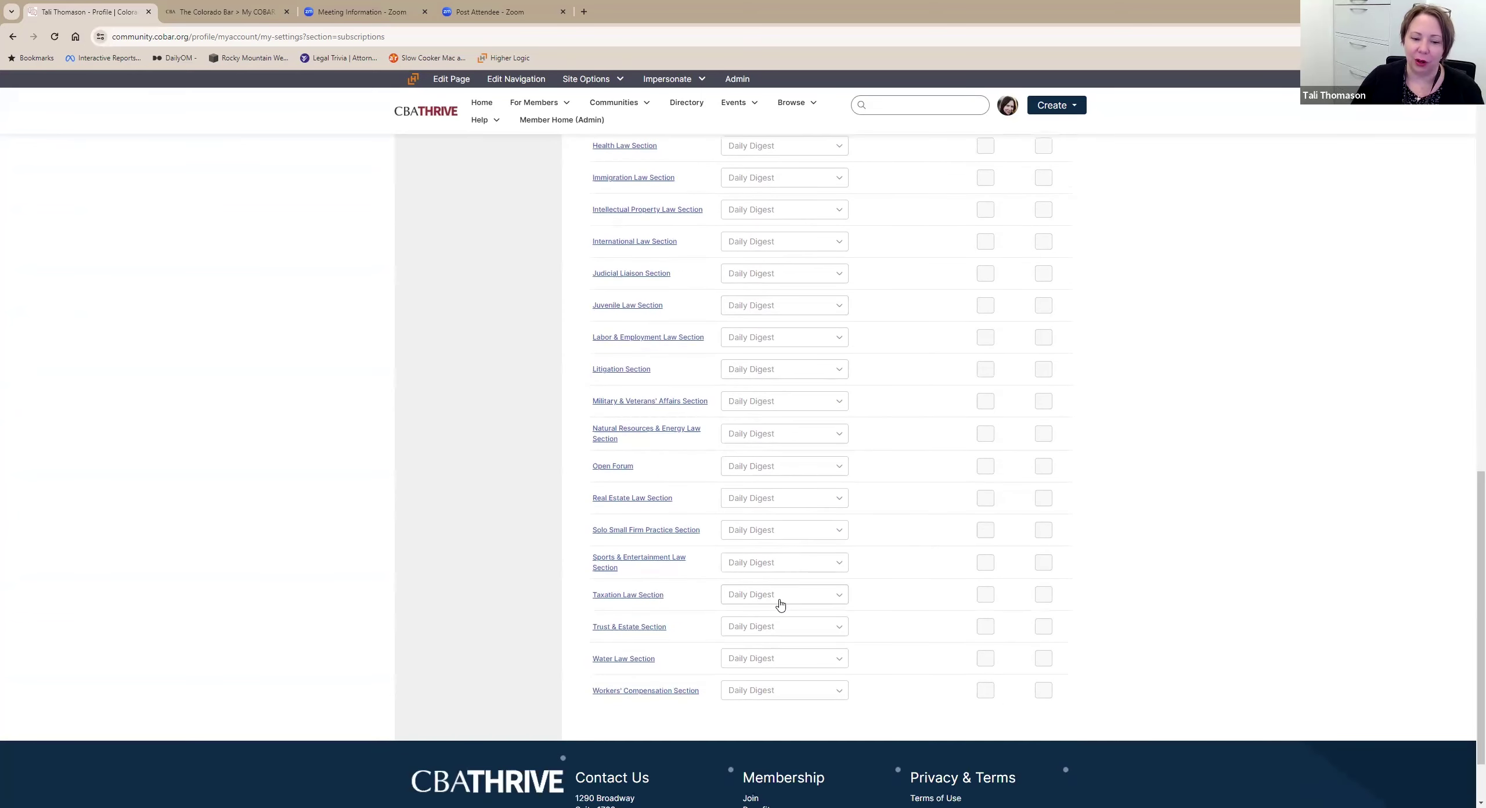
scroll(780, 604, "up", 10)
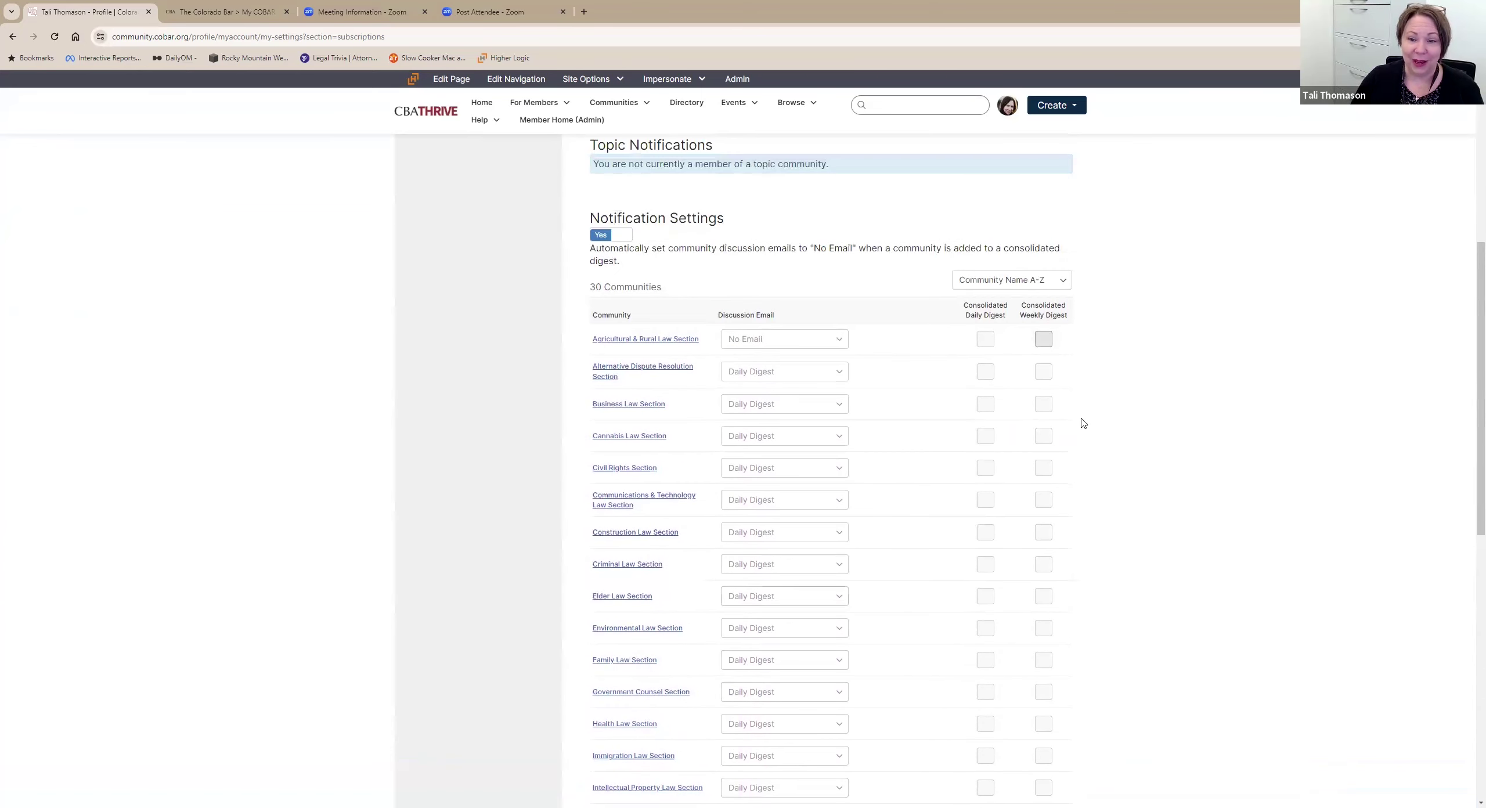
scroll(1039, 273, "up", 7)
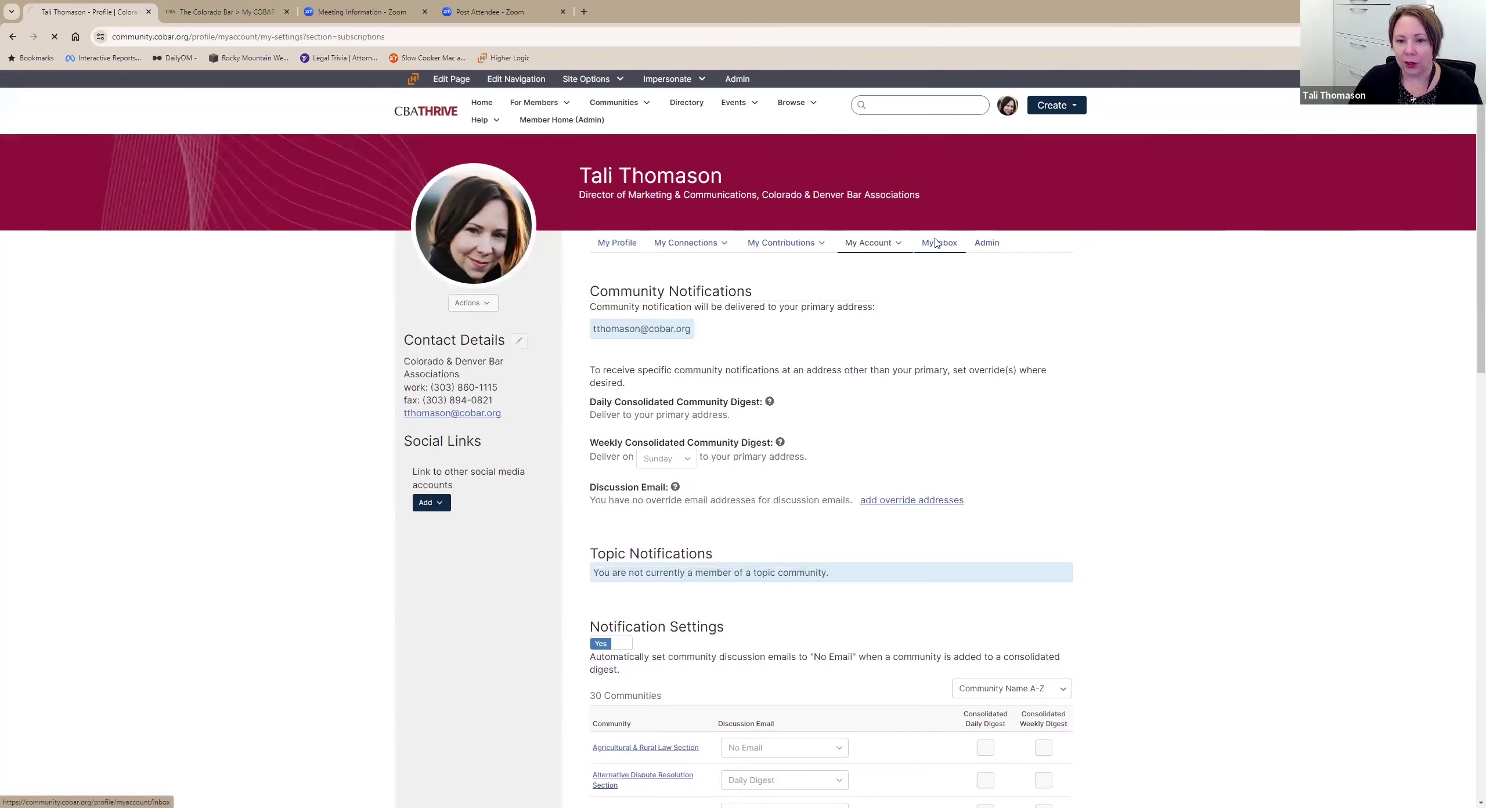
Check Contact Requests and Community Invitations in My Inbox, finding no pending requests.
left_click(936, 243)
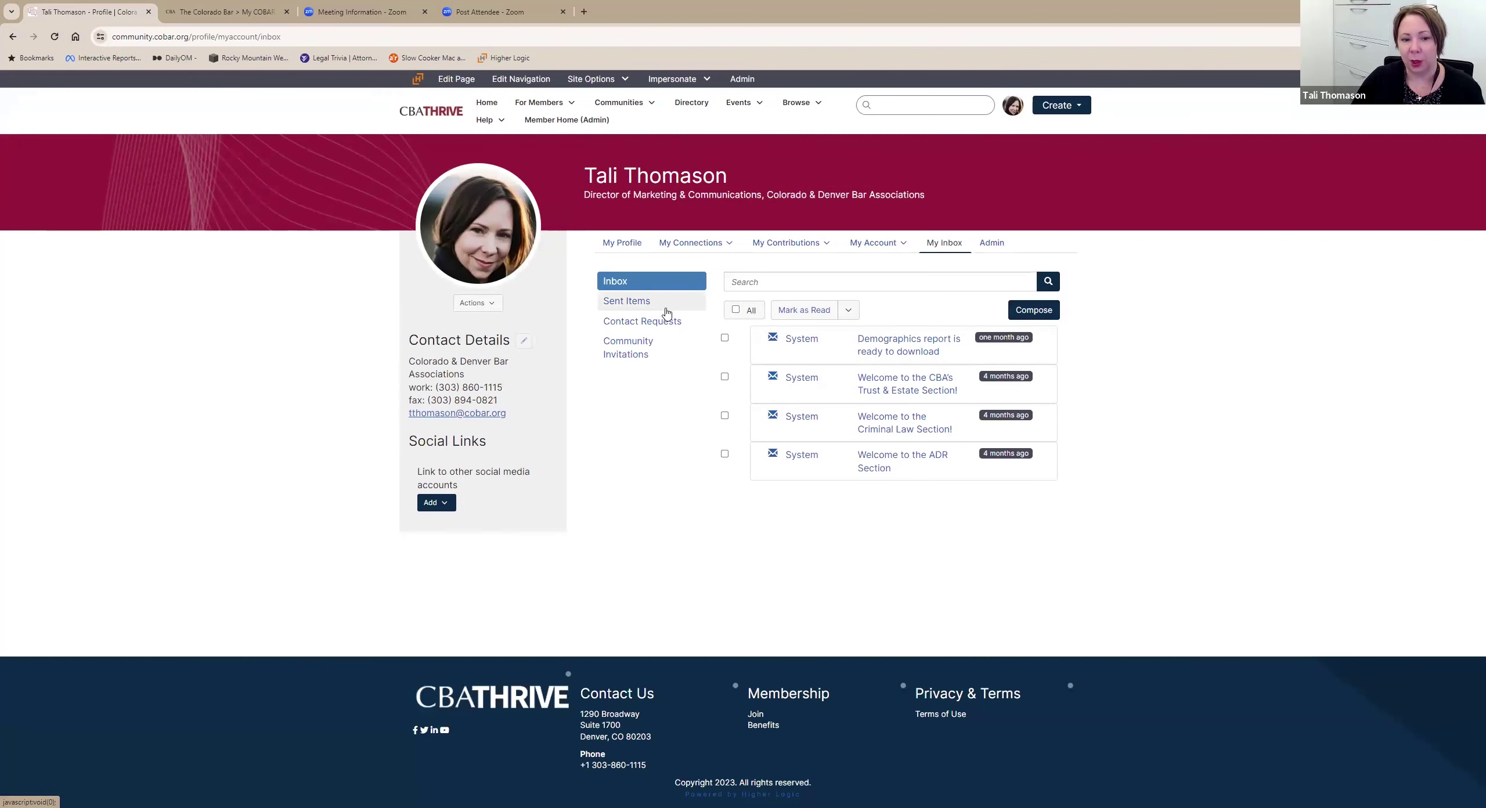
left_click(694, 330)
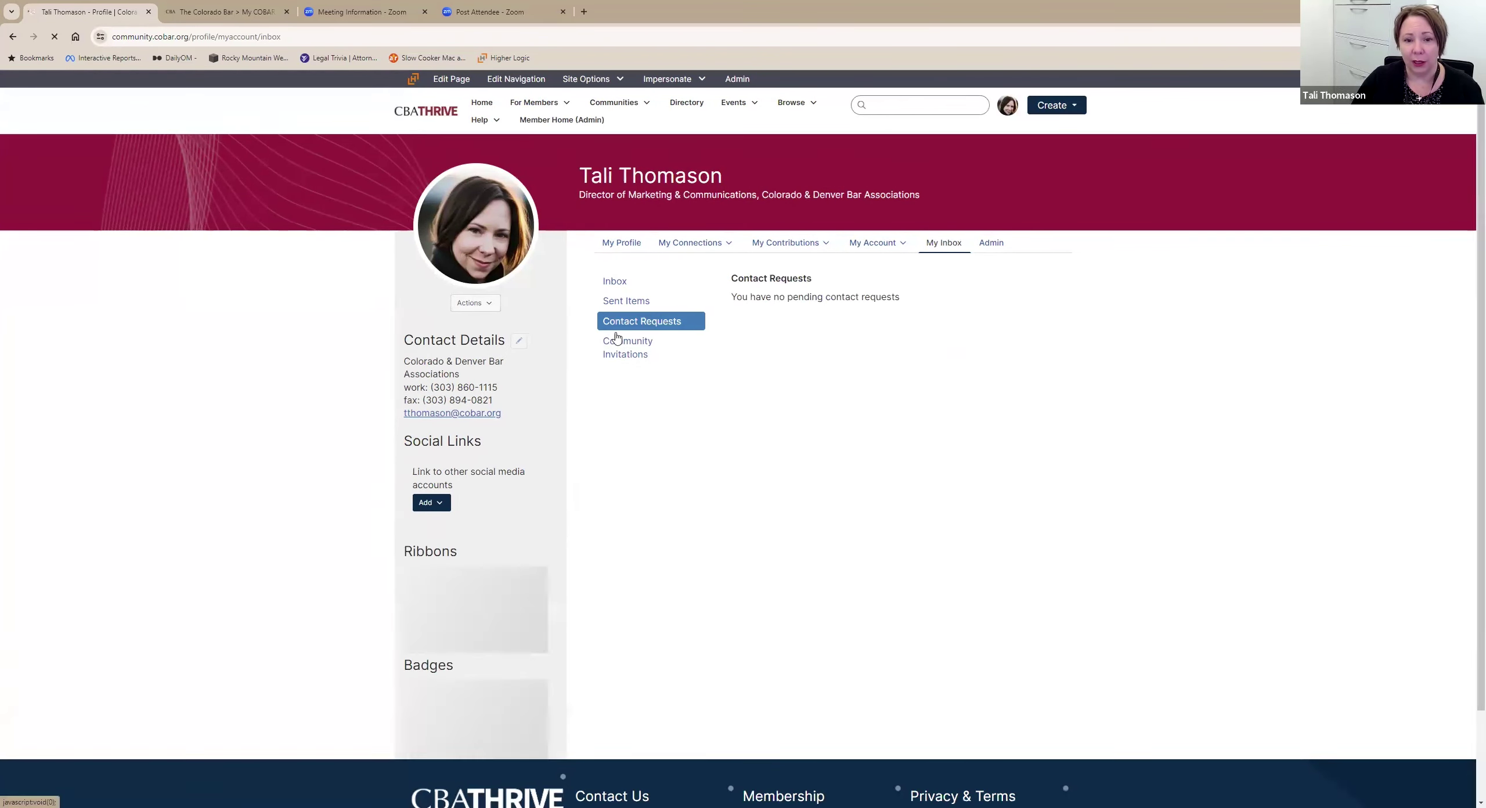
left_click(681, 360)
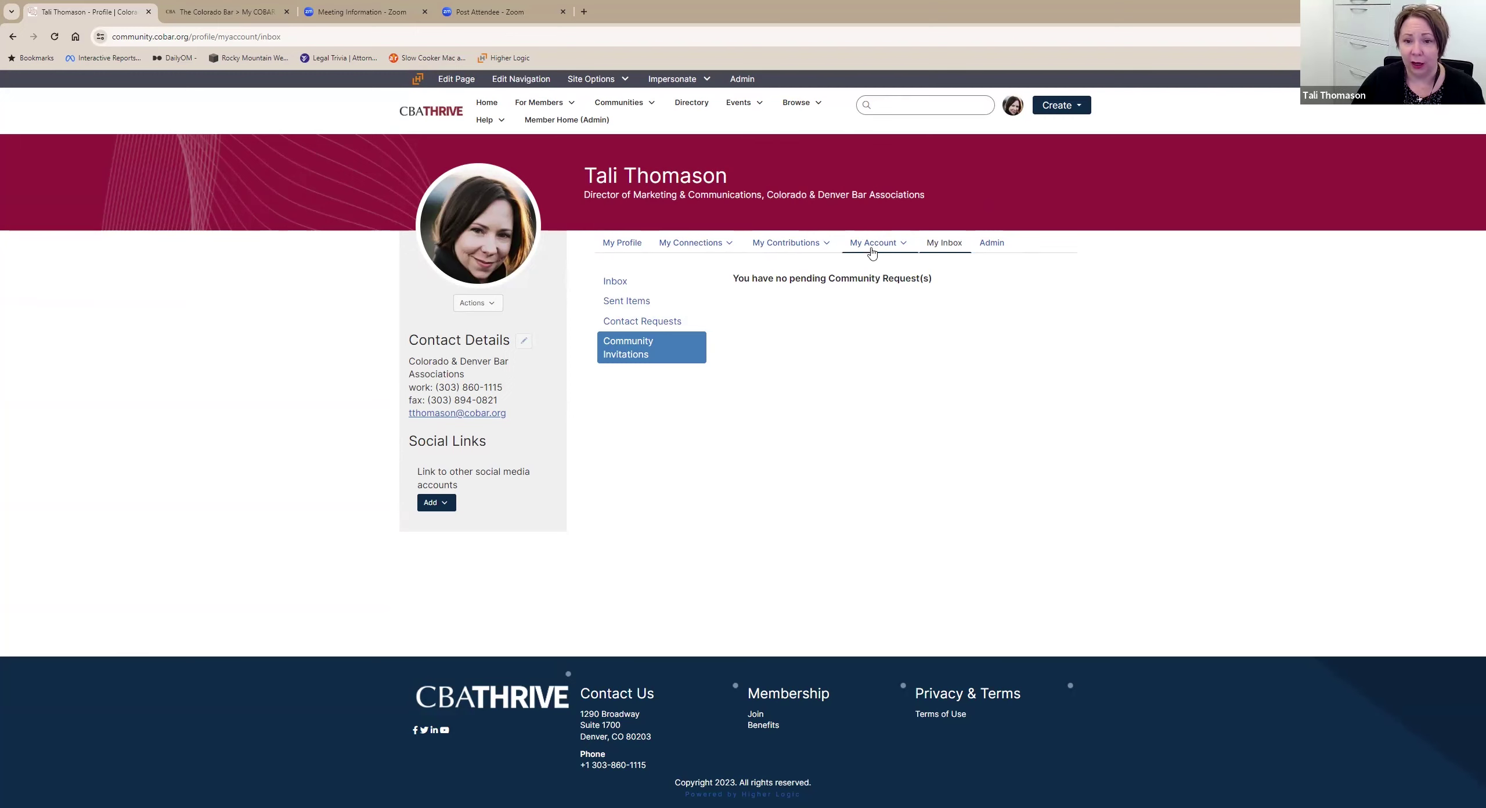
mouse_move(872, 244)
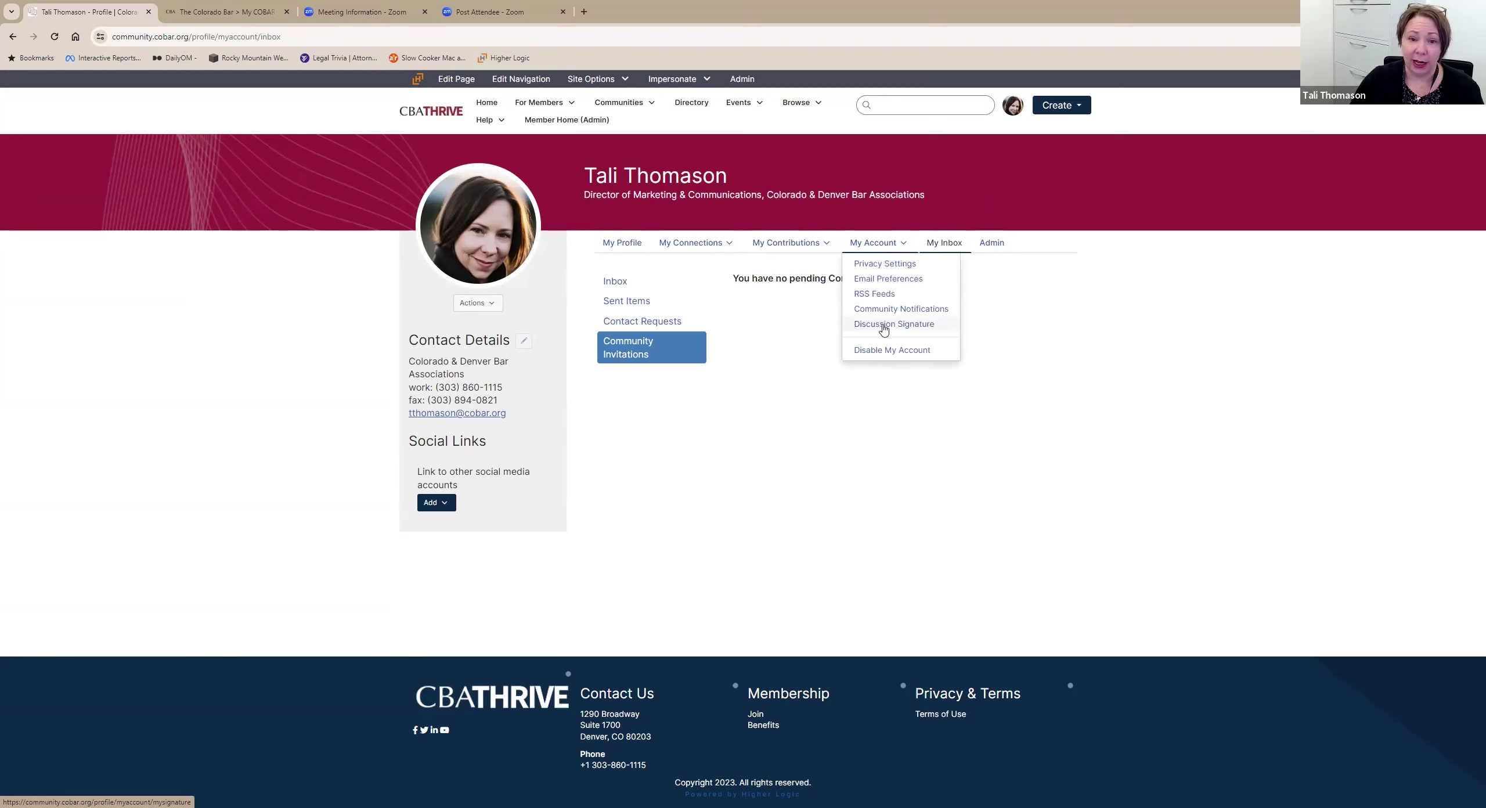
Load the default template into the Discussion Signature, delete all its text, and save it empty.
left_click(884, 327)
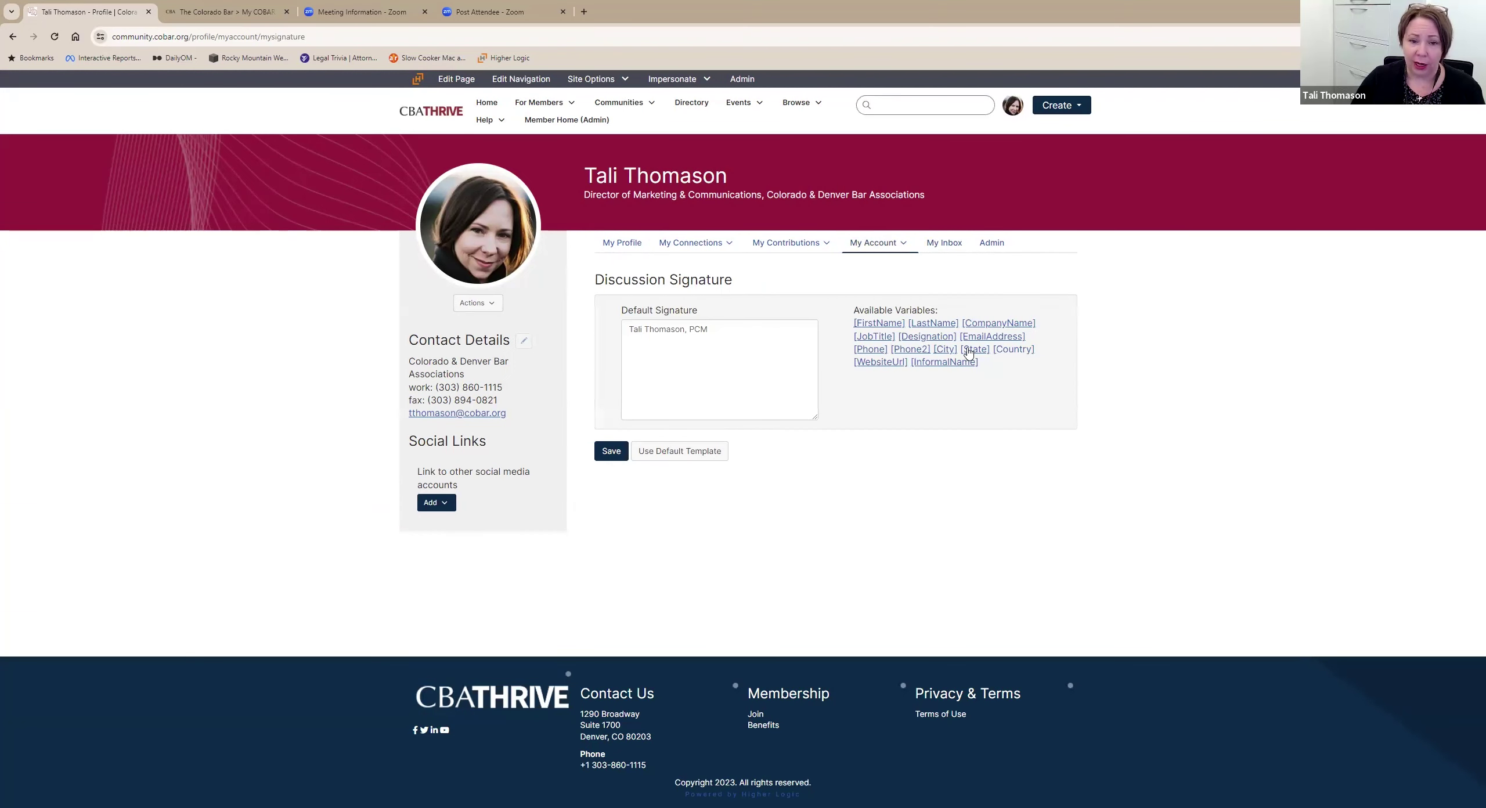
left_click(680, 451)
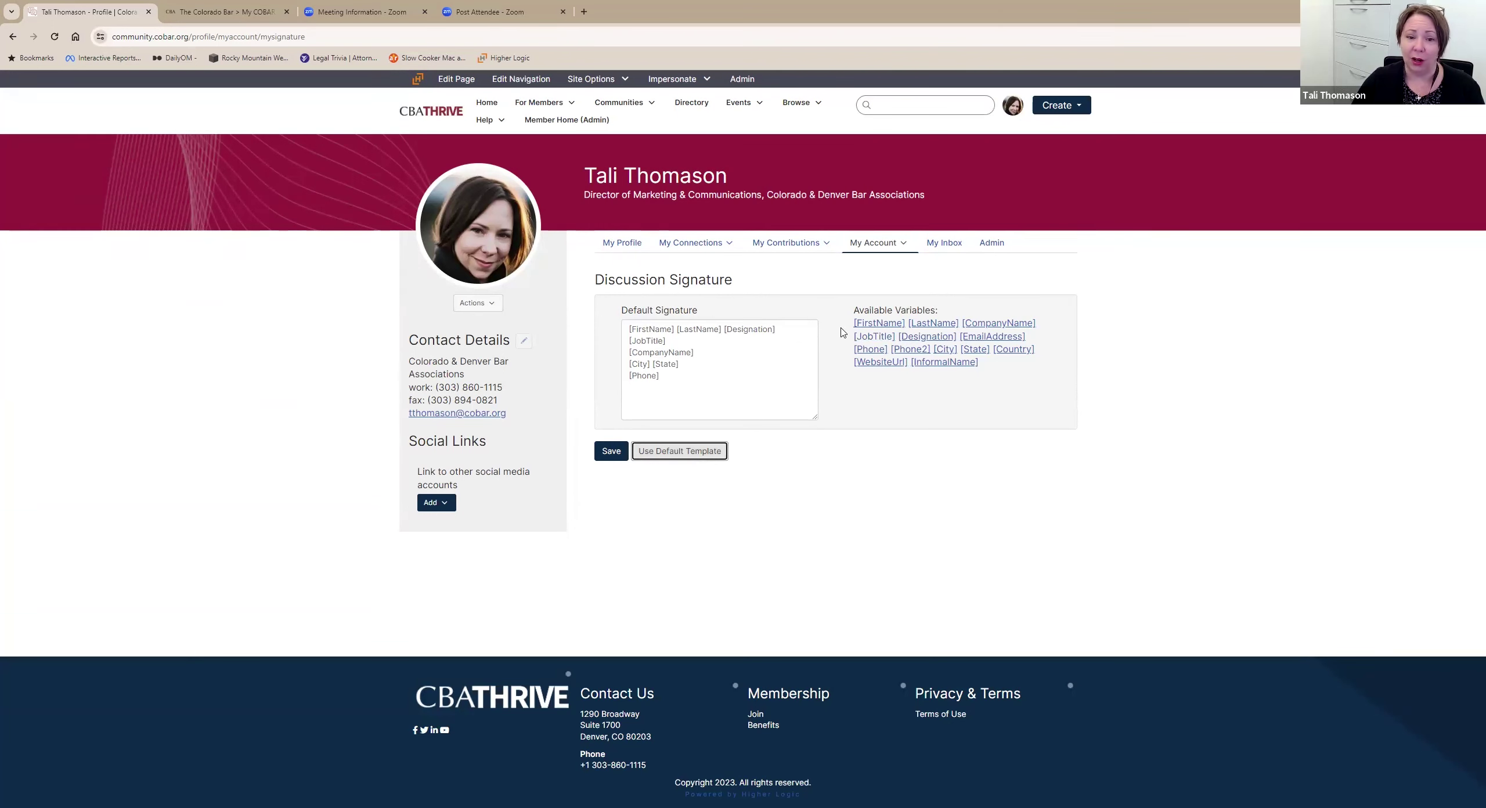
left_click(668, 401)
key("ctrl+a")
key("BackSpace")
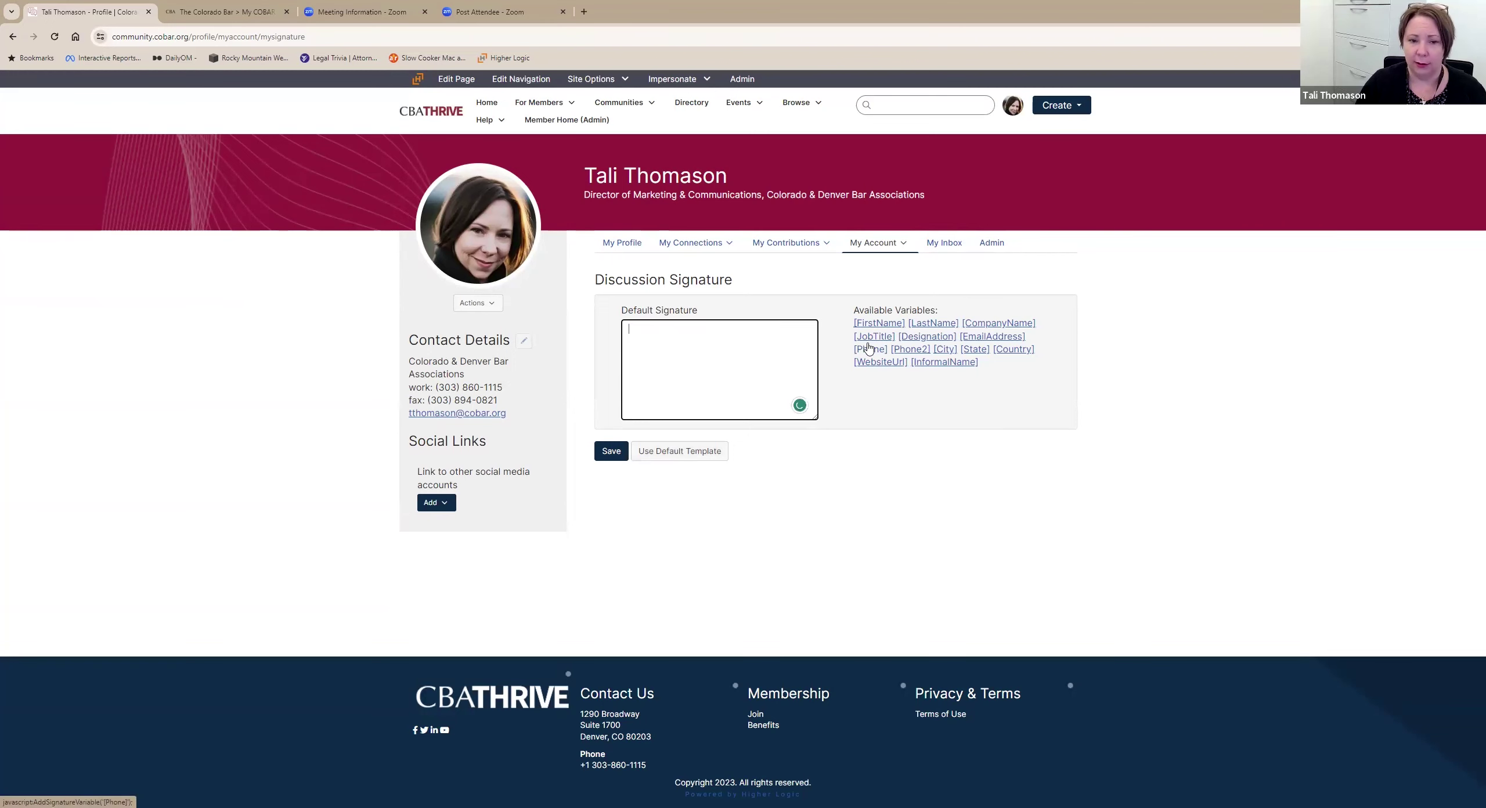
left_click(611, 451)
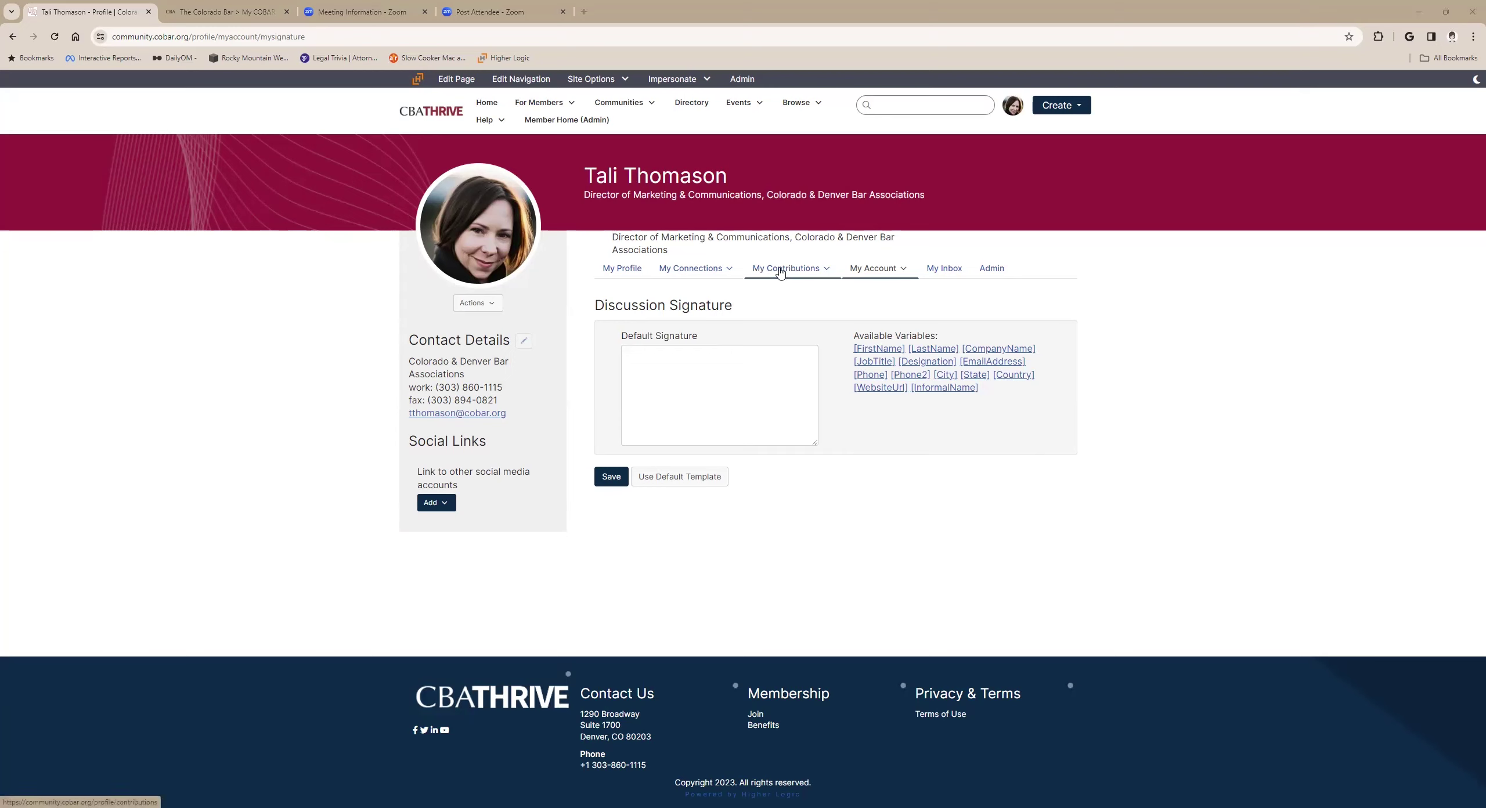
Expand the My Contributions and My Connections menus, then return to Community Notifications.
left_click(825, 271)
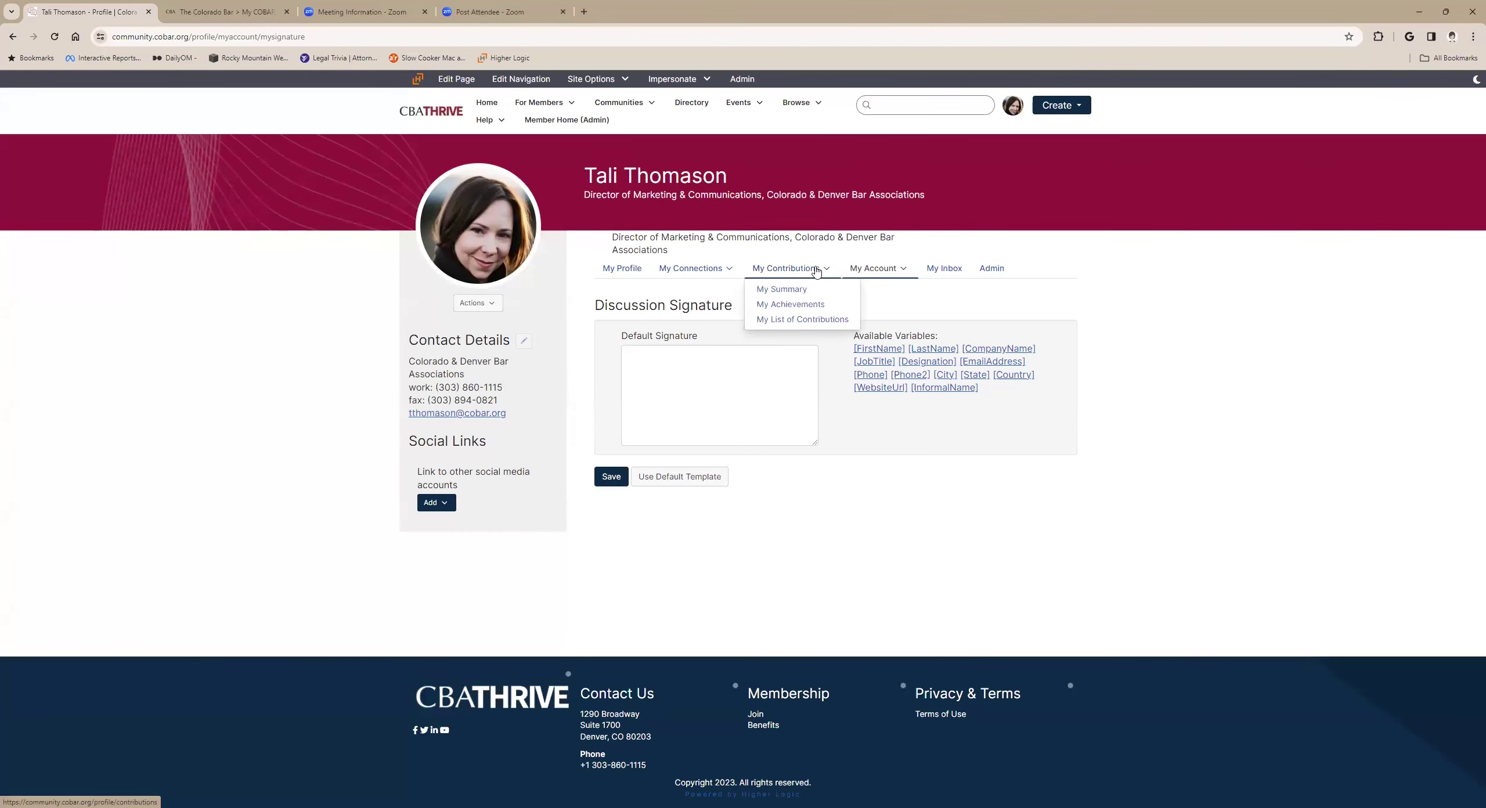
left_click(711, 269)
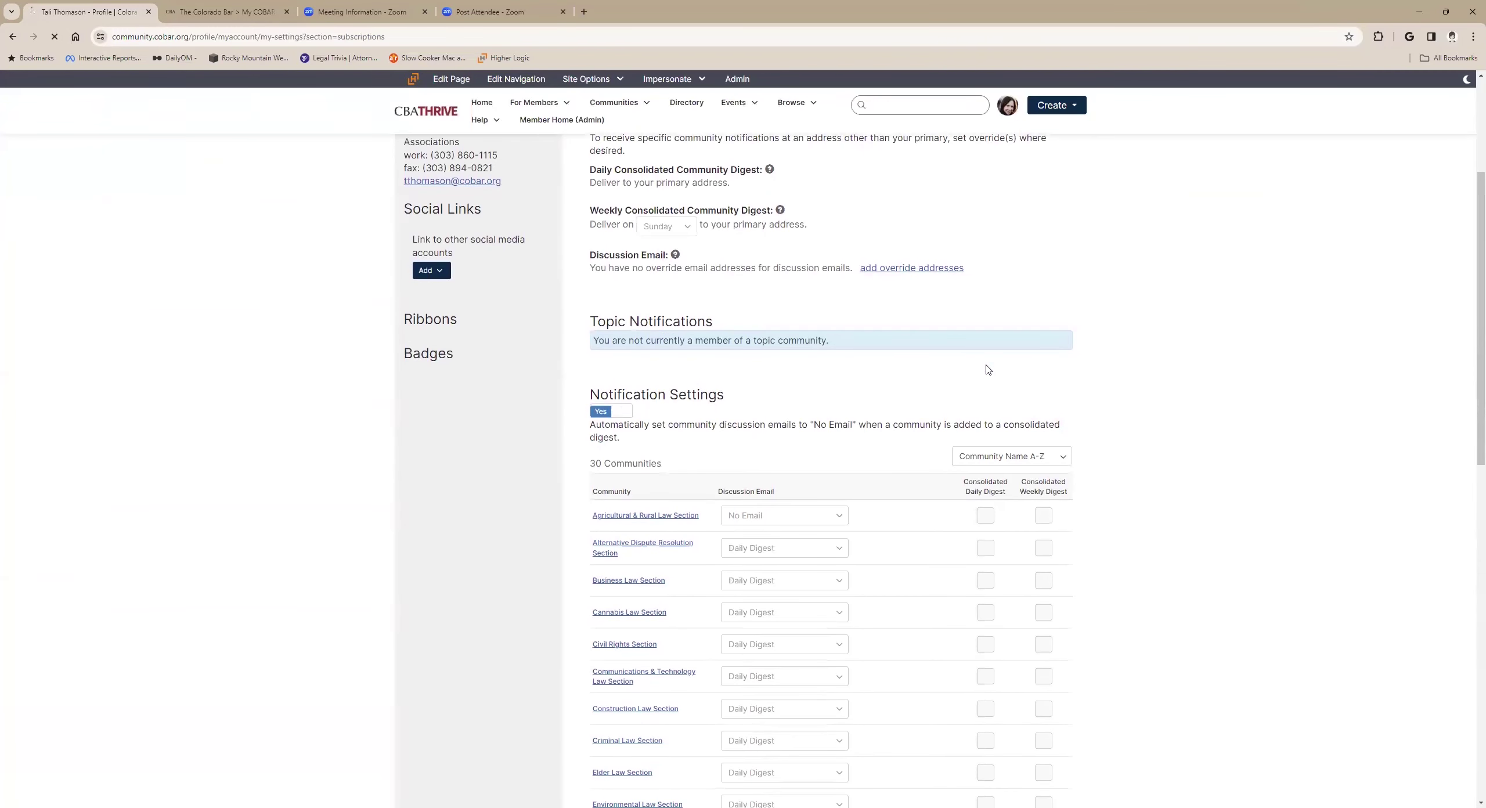
scroll(987, 365, "up", 4)
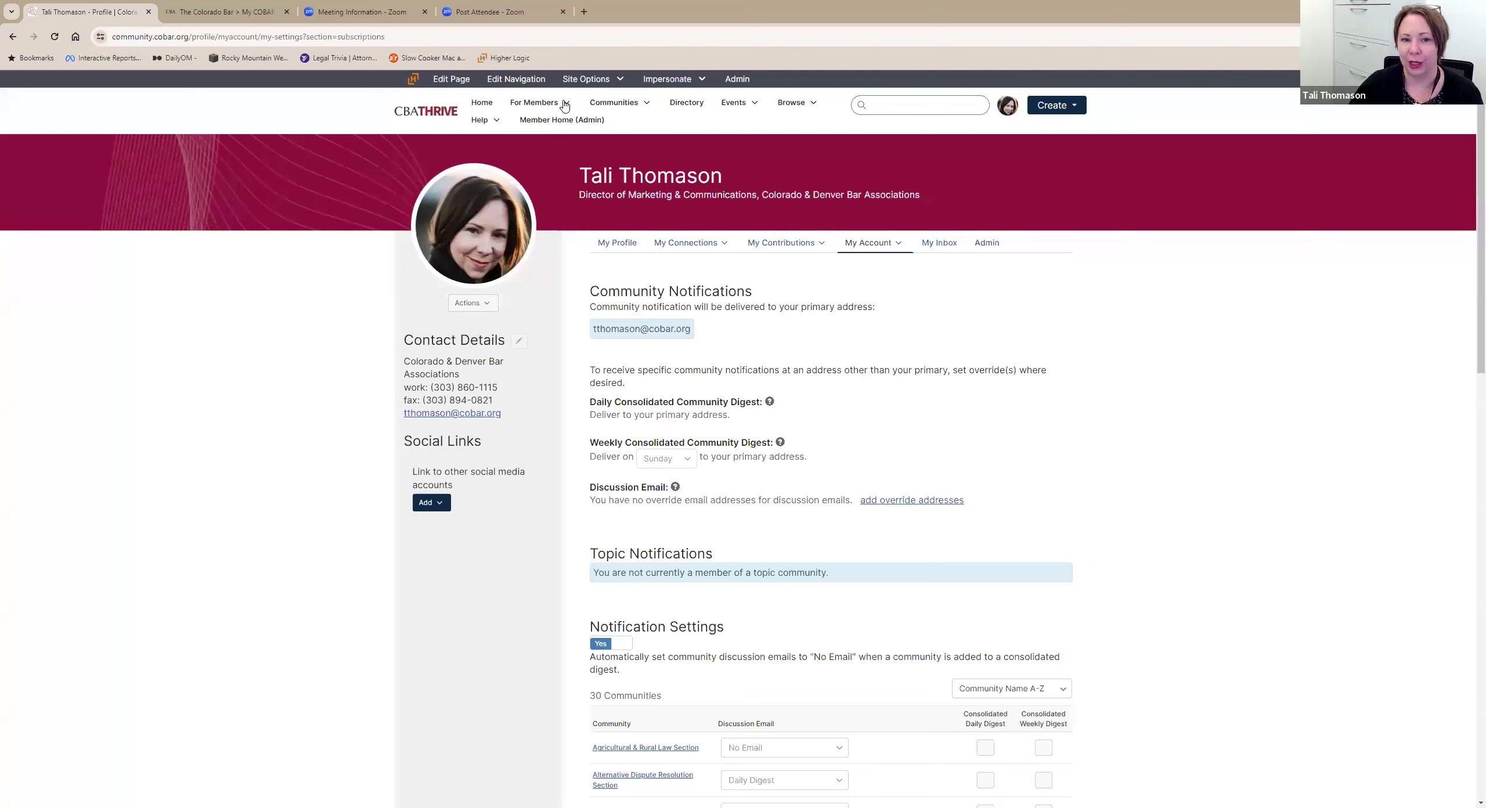
Open Member Benefits under For Members and scroll to Business Services partners like ABA Books and Clio.
mouse_move(559, 108)
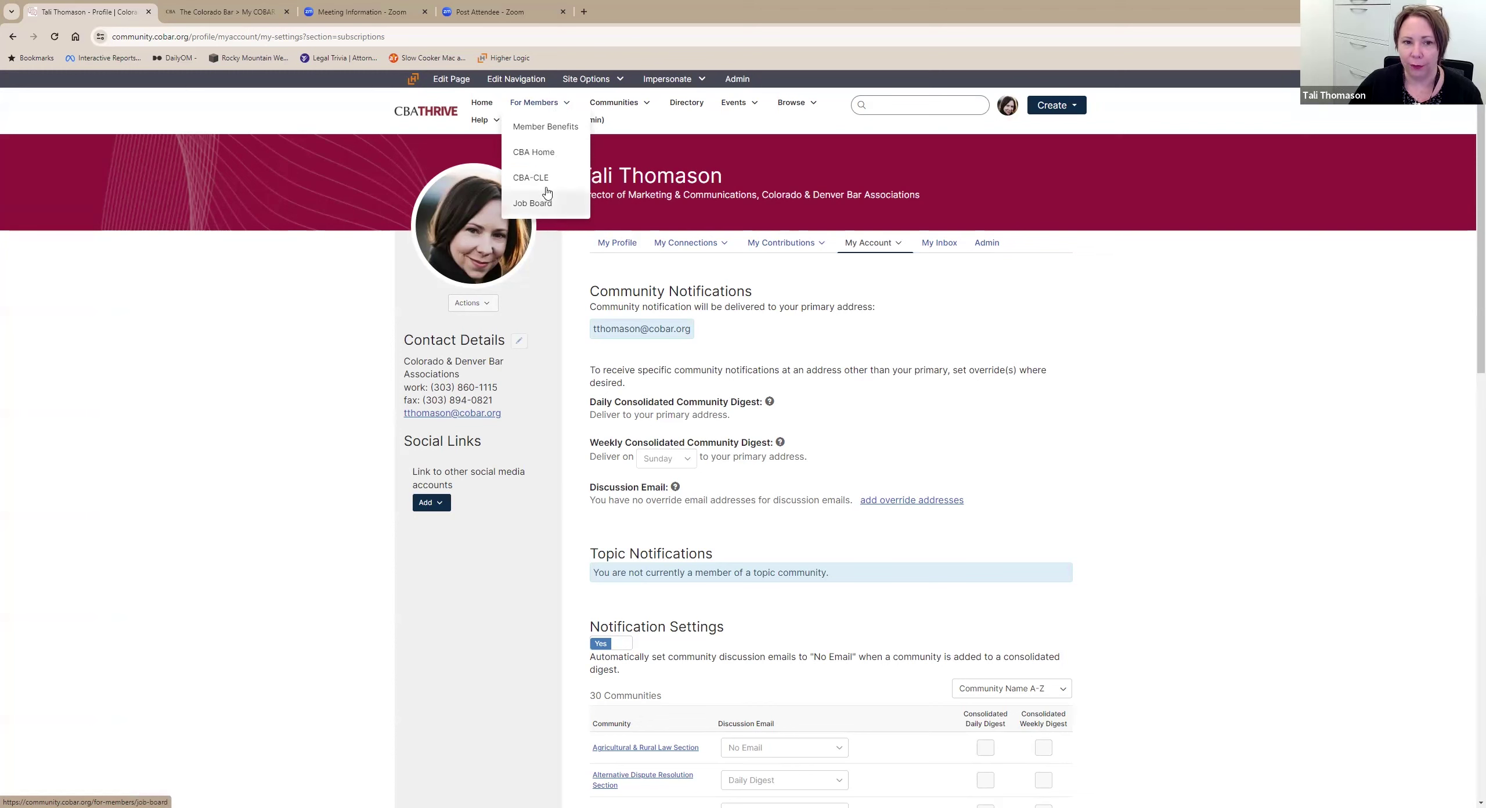
left_click(550, 129)
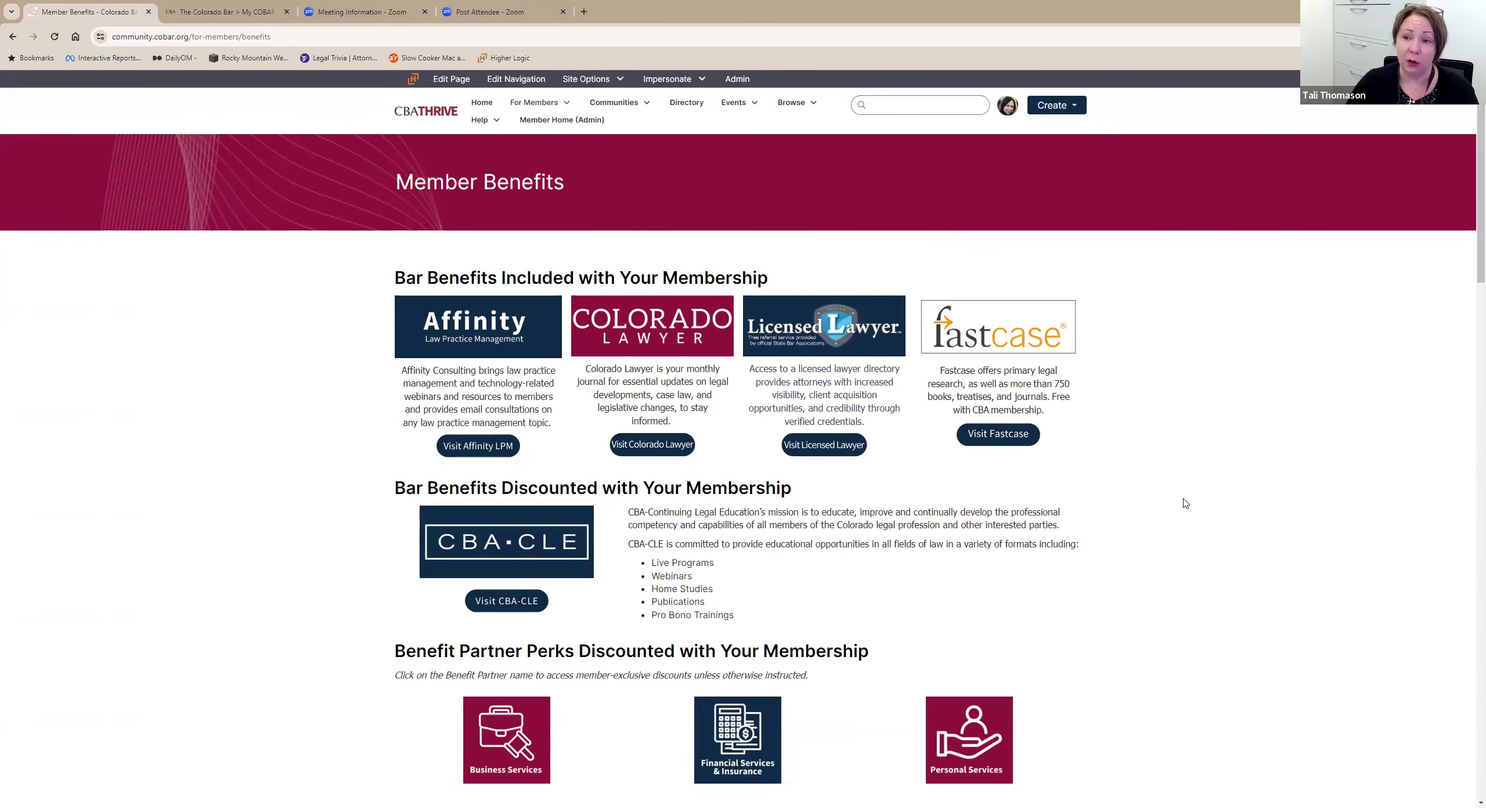
scroll(1126, 525, "down", 3)
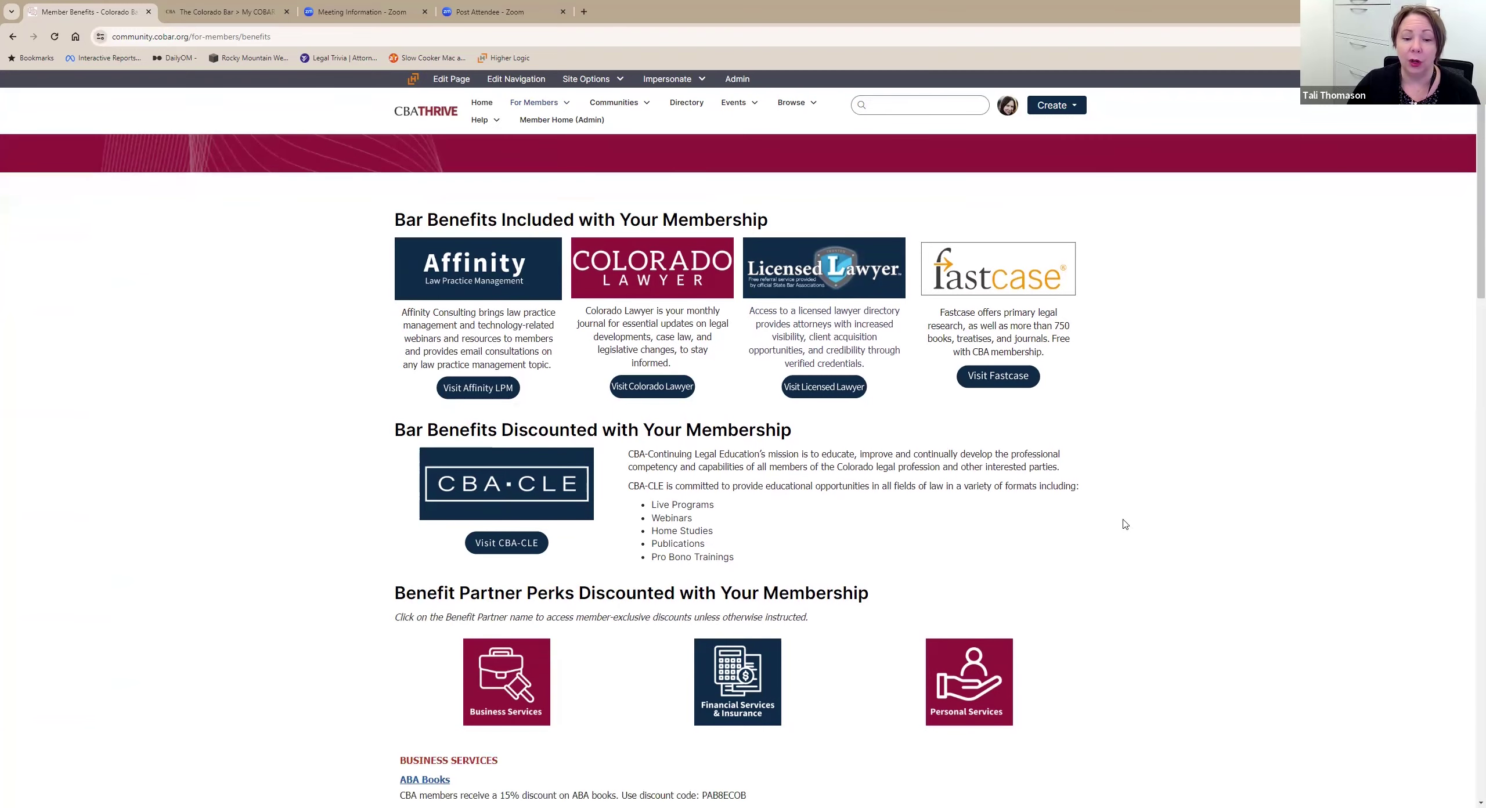
scroll(1147, 488, "up", 1)
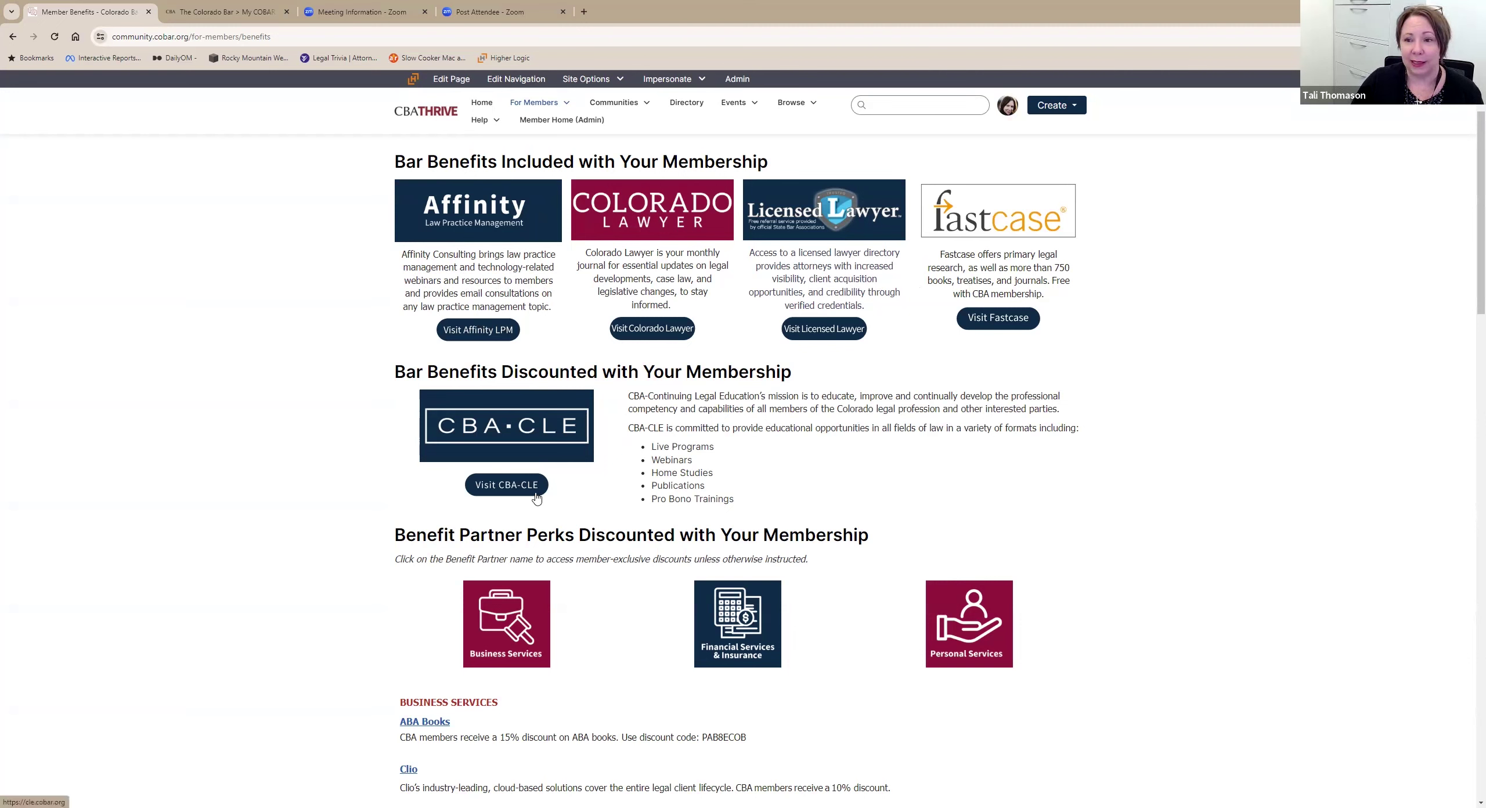
scroll(534, 488, "down", 3)
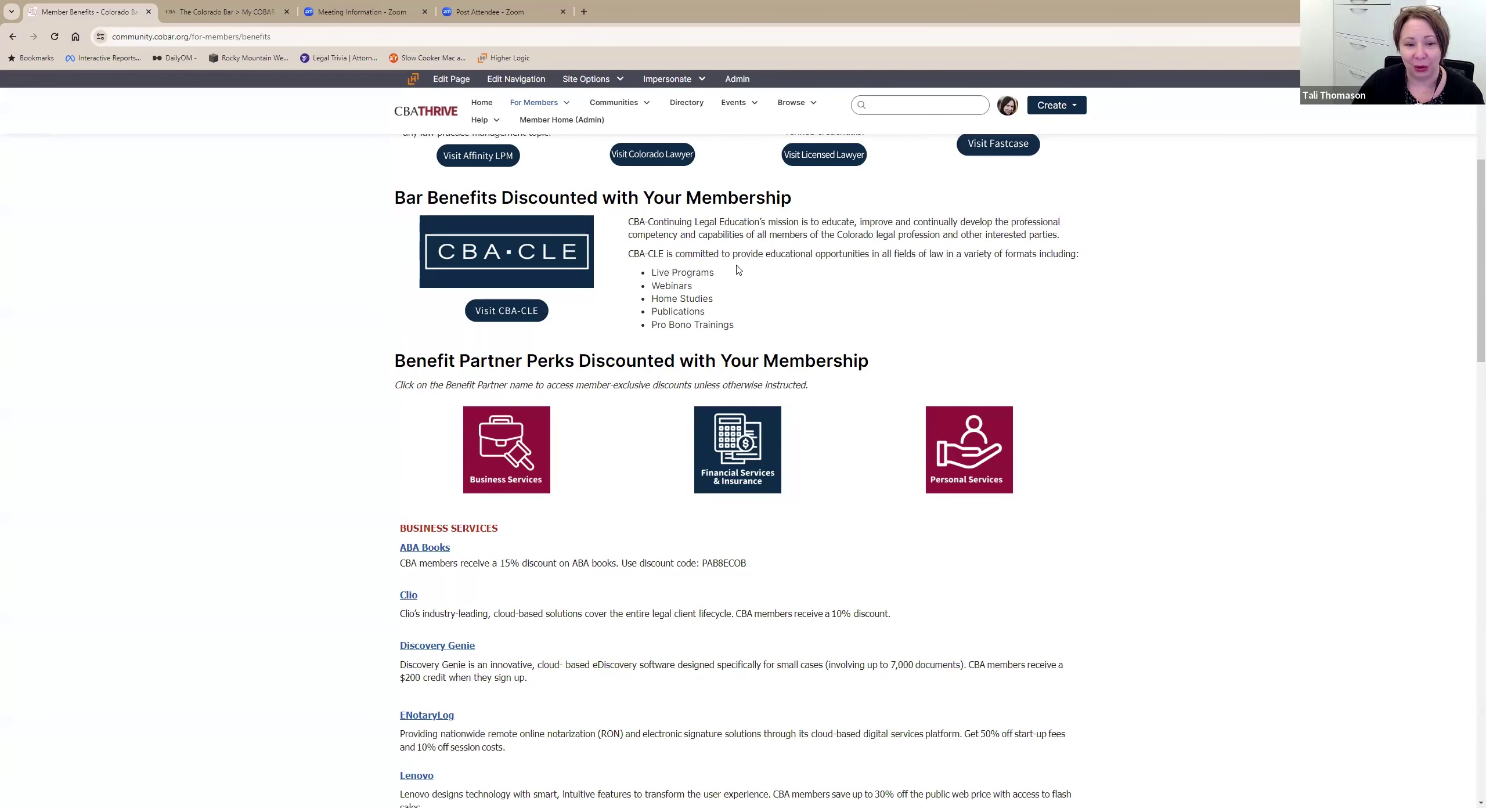
scroll(737, 270, "down", 2)
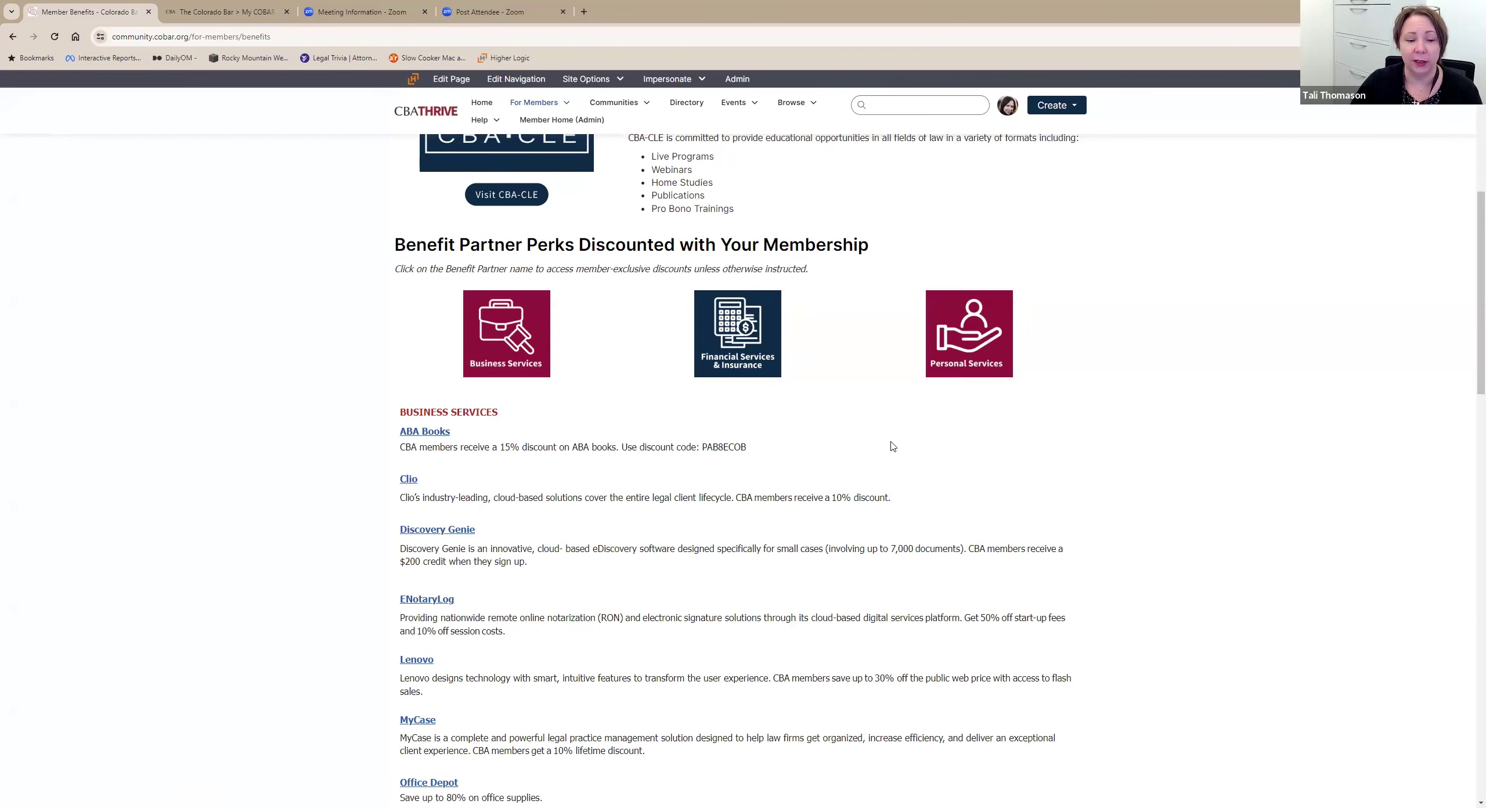
Show the Personal Services perks, such as The ART Hotel, Avis, Colorado Symphony and Yoga Pod.
scroll(861, 454, "down", 2)
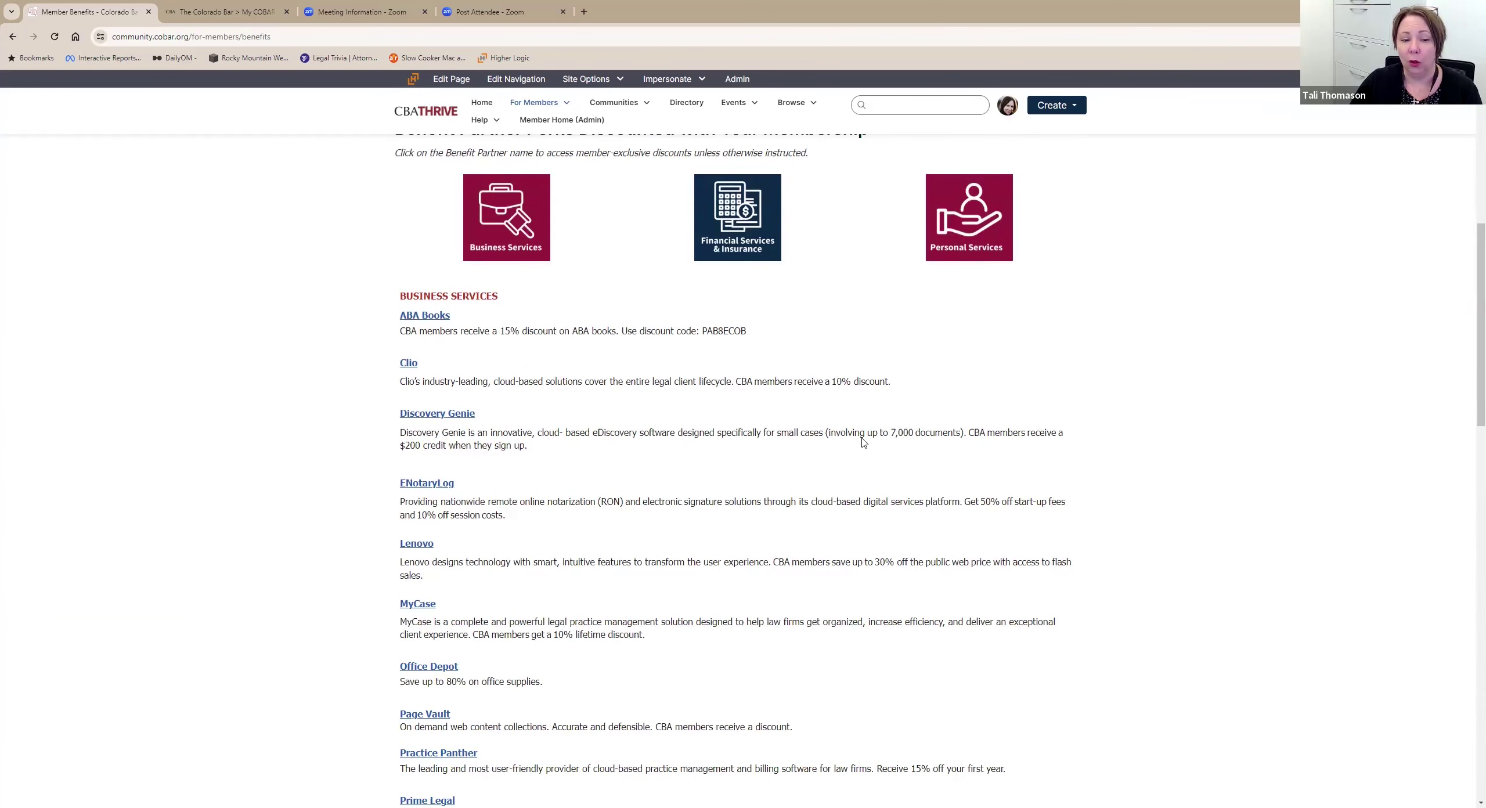
left_click(971, 245)
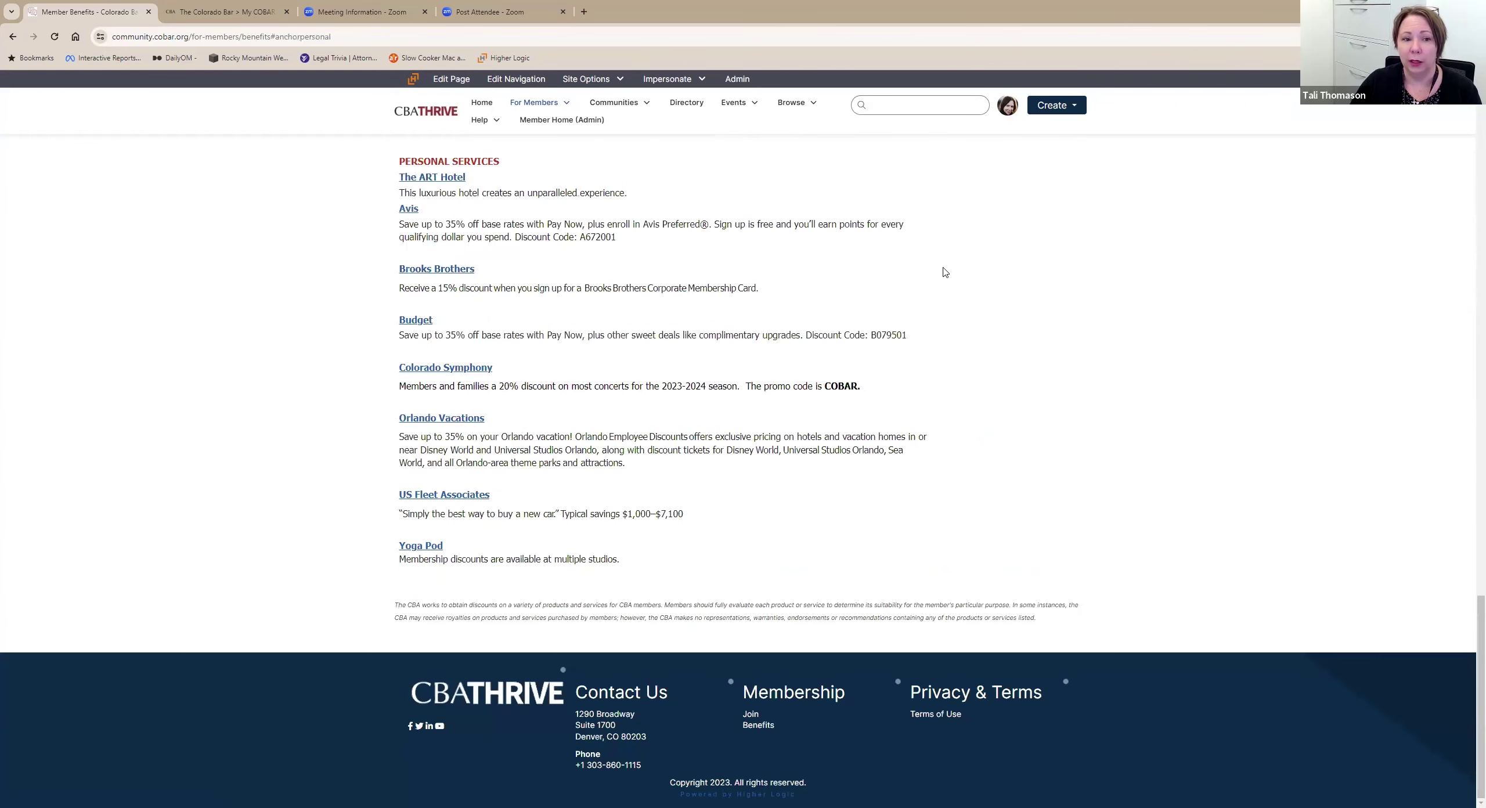
scroll(863, 302, "up", 2)
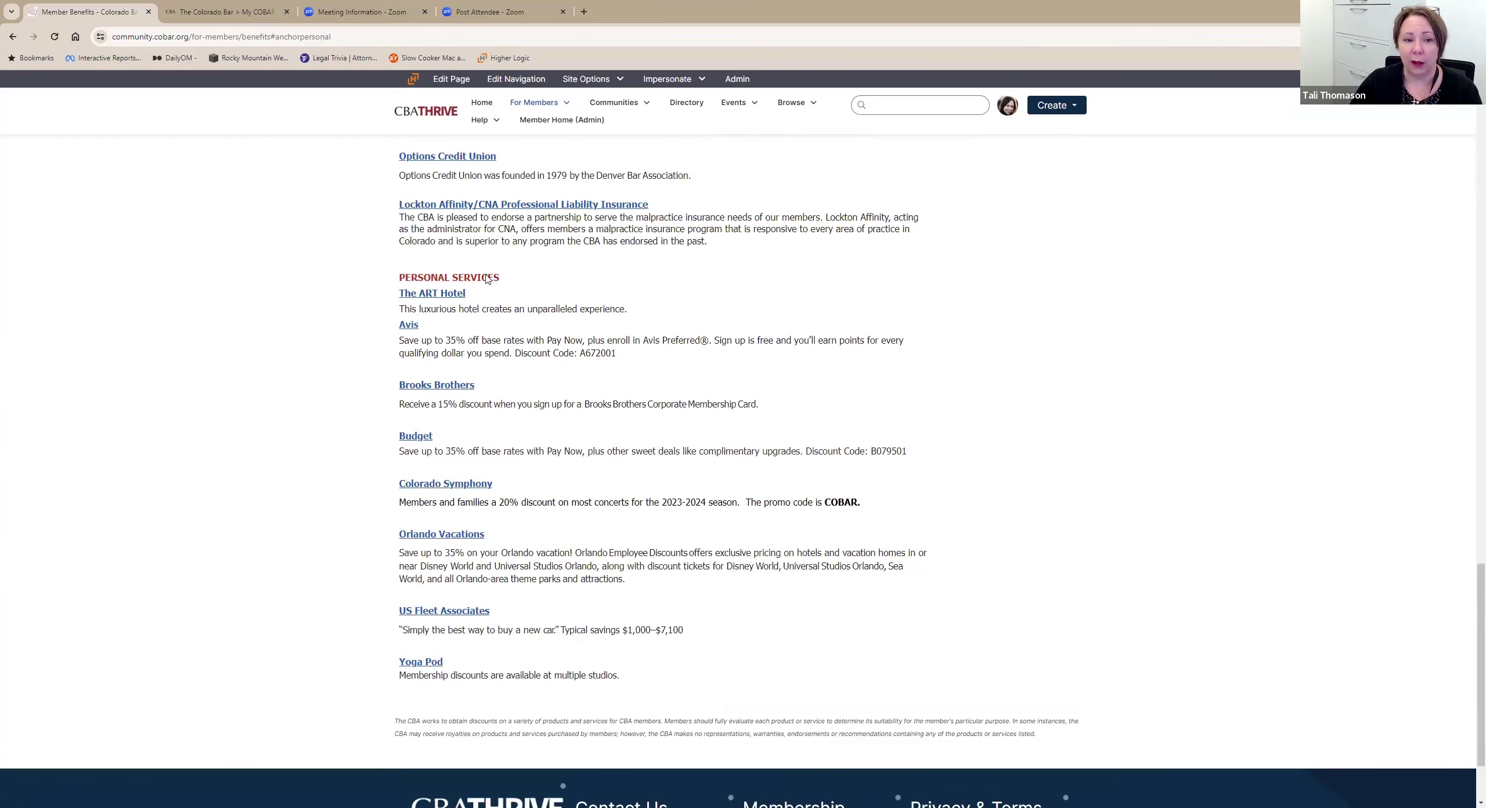
scroll(465, 397, "up", 7)
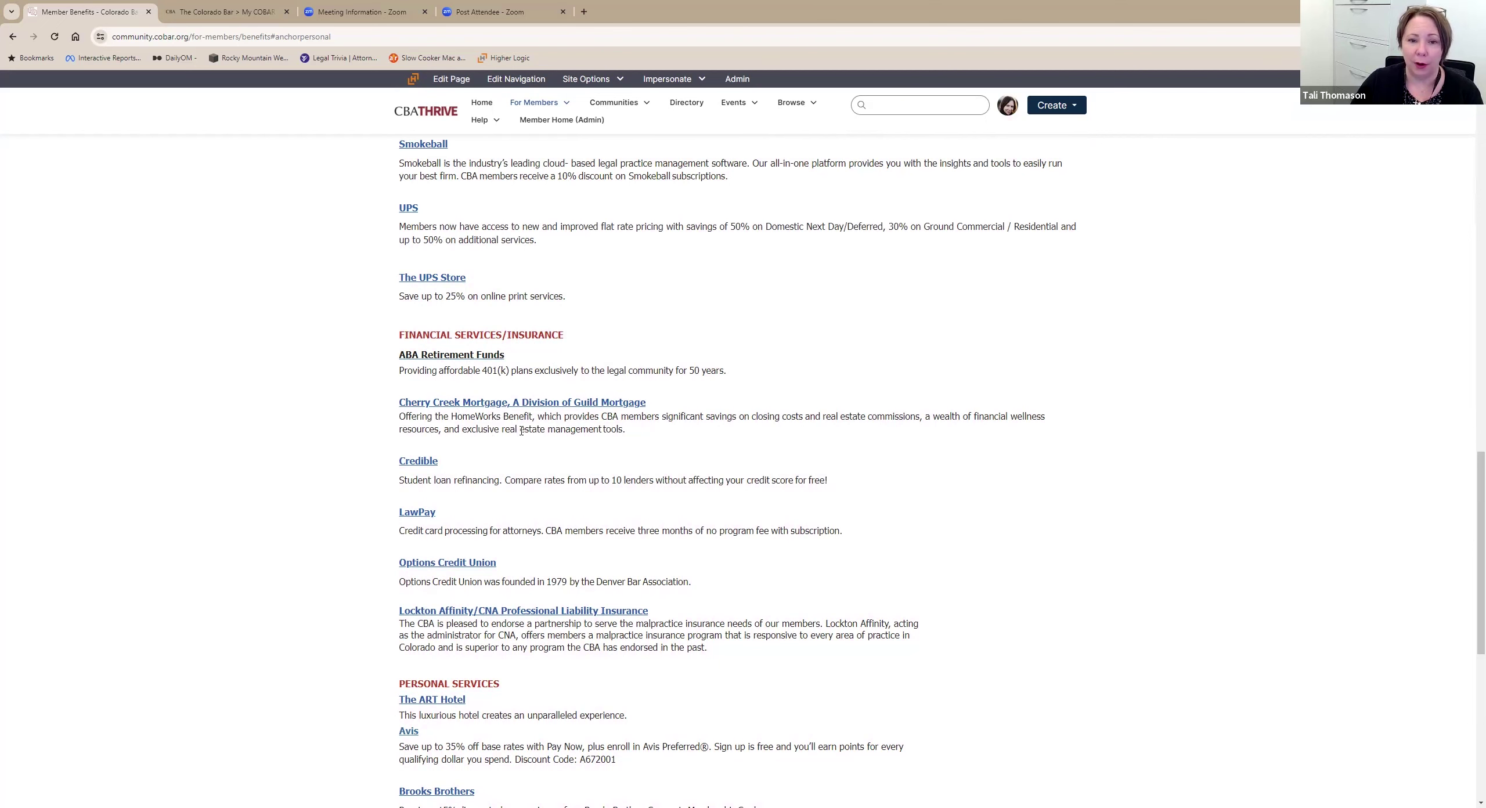
scroll(500, 442, "down", 4)
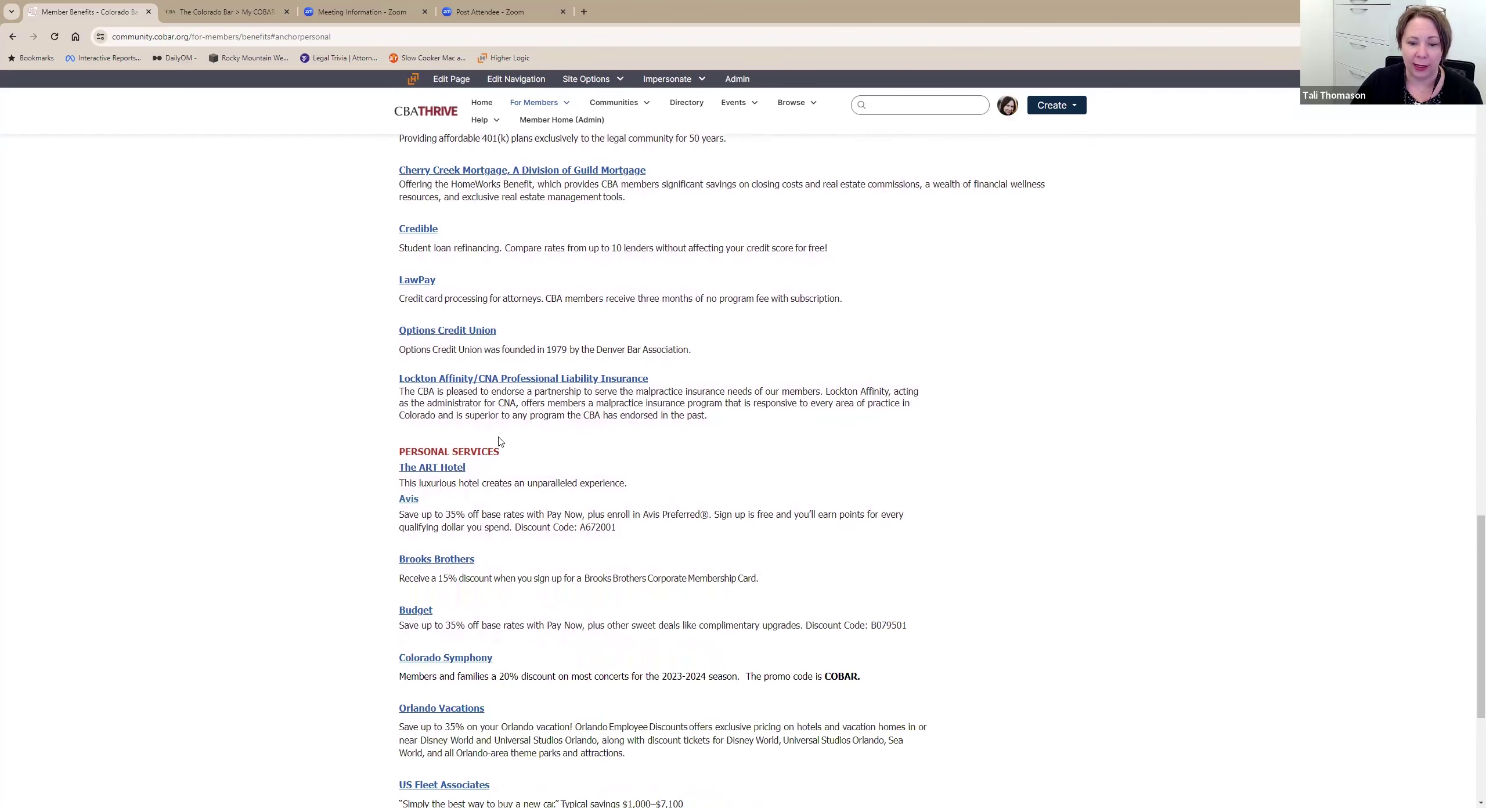
scroll(499, 443, "down", 3)
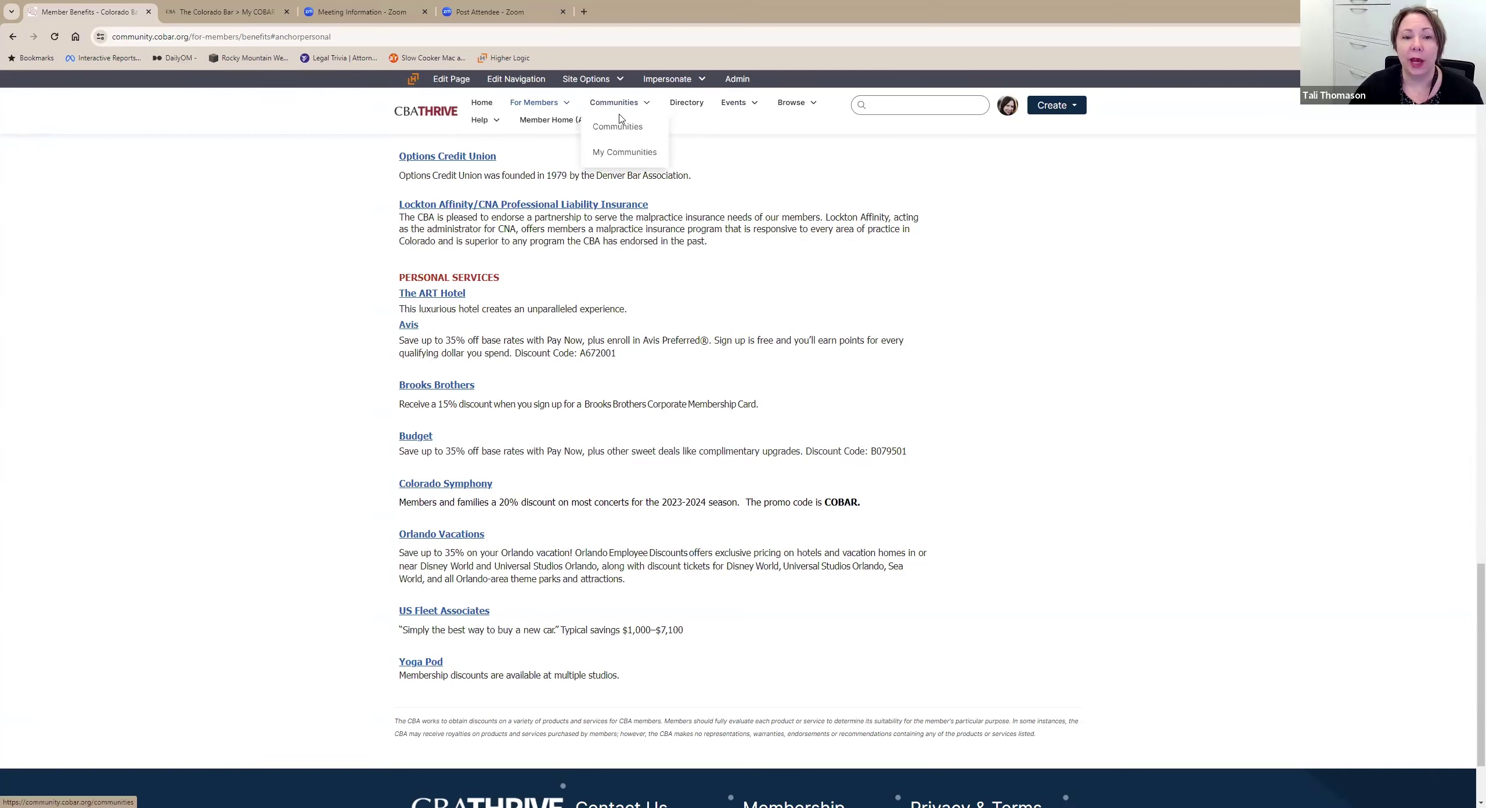
Open the Alternative Dispute Resolution Section from the My Communities list.
left_click(618, 126)
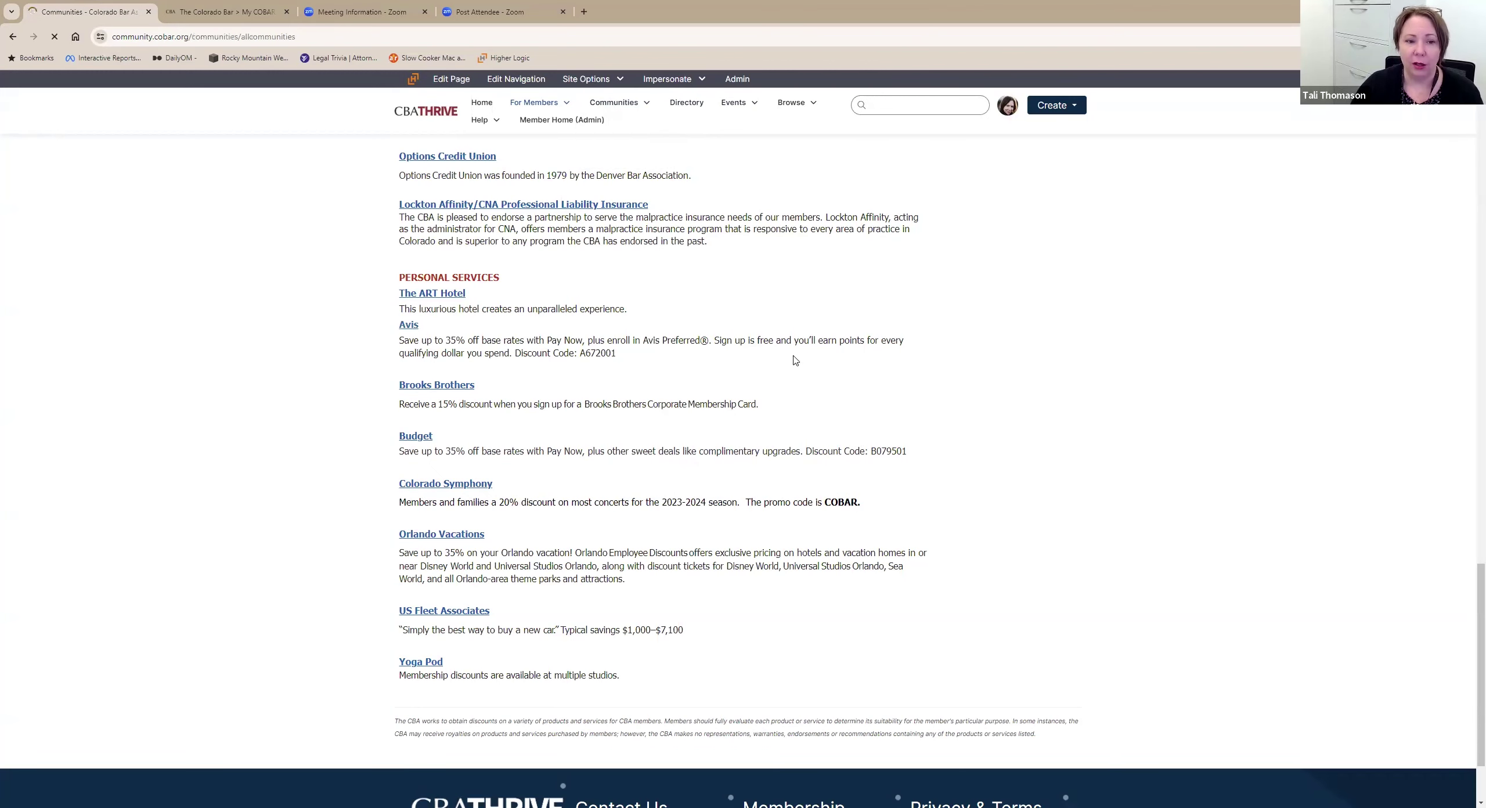
scroll(833, 398, "down", 10)
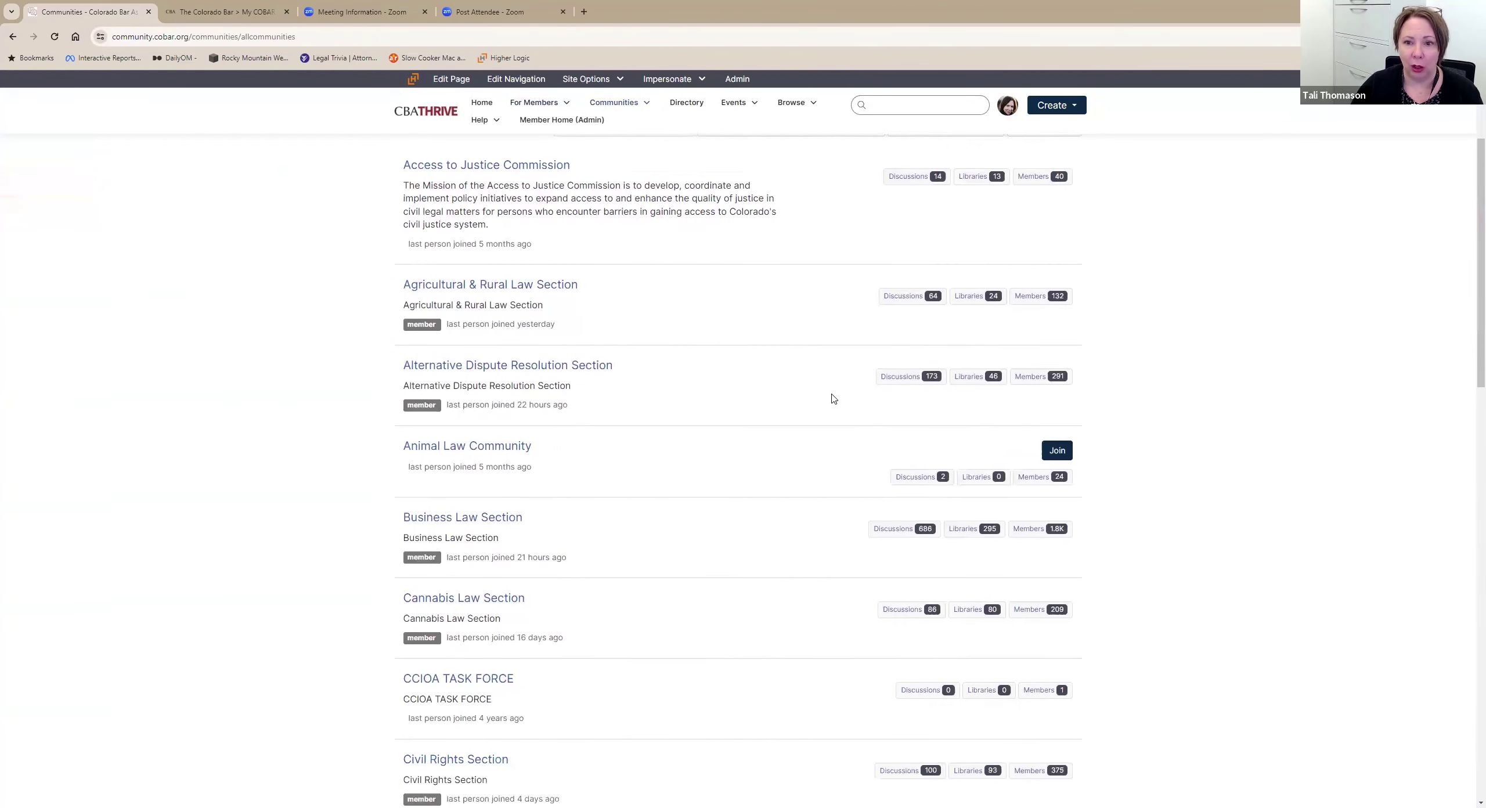
scroll(834, 401, "up", 10)
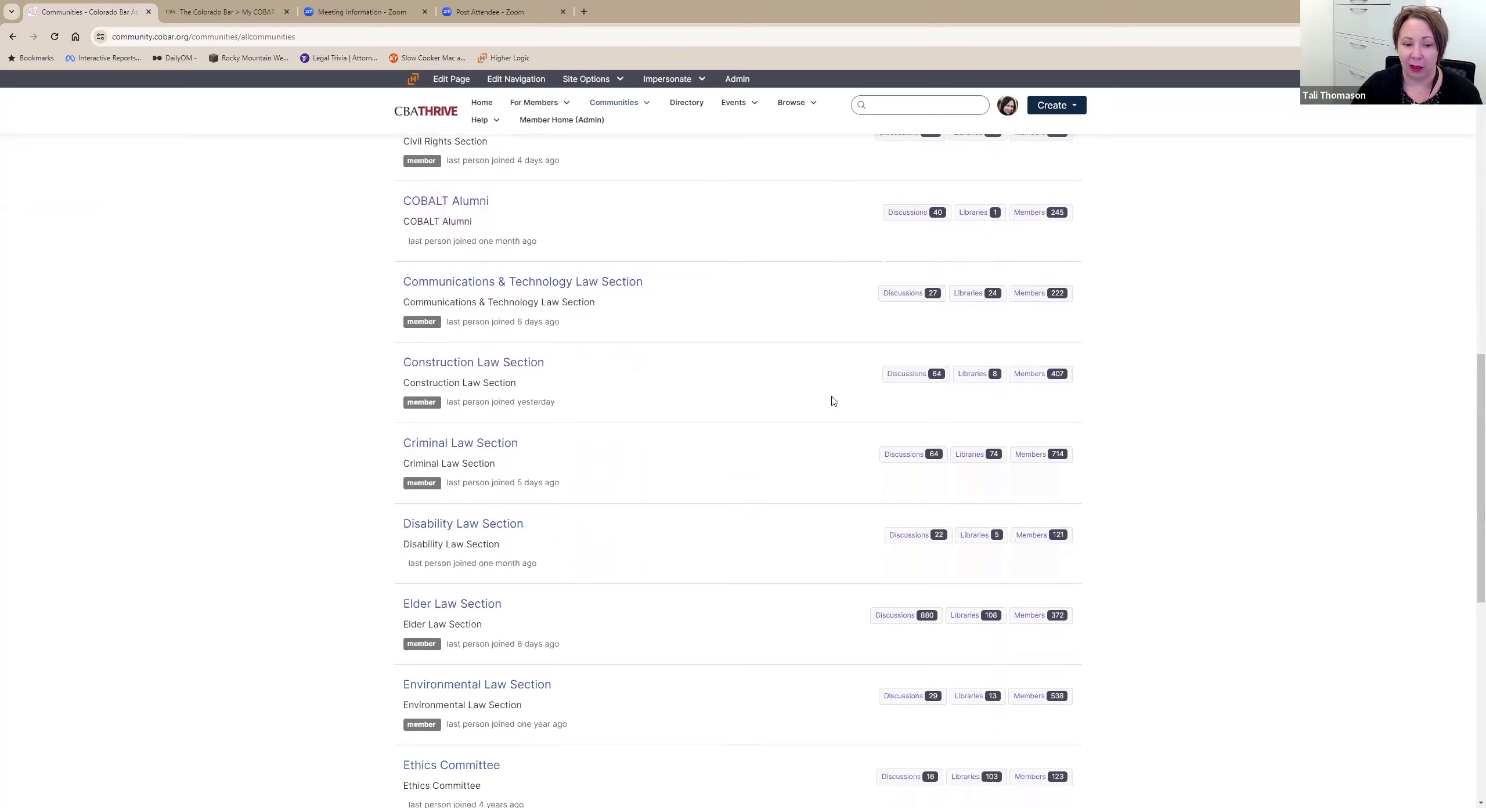
mouse_move(635, 109)
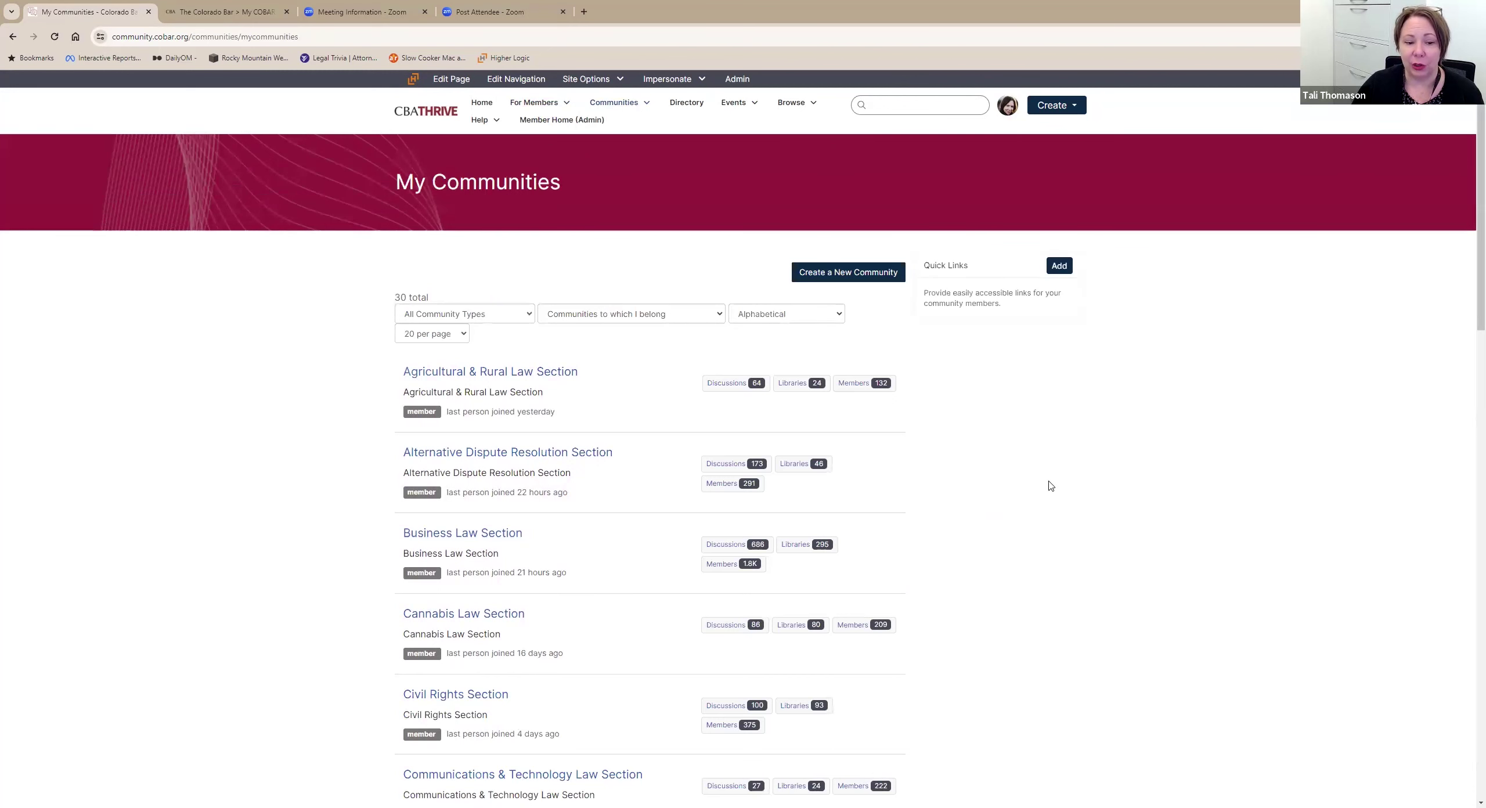
scroll(1083, 499, "down", 1)
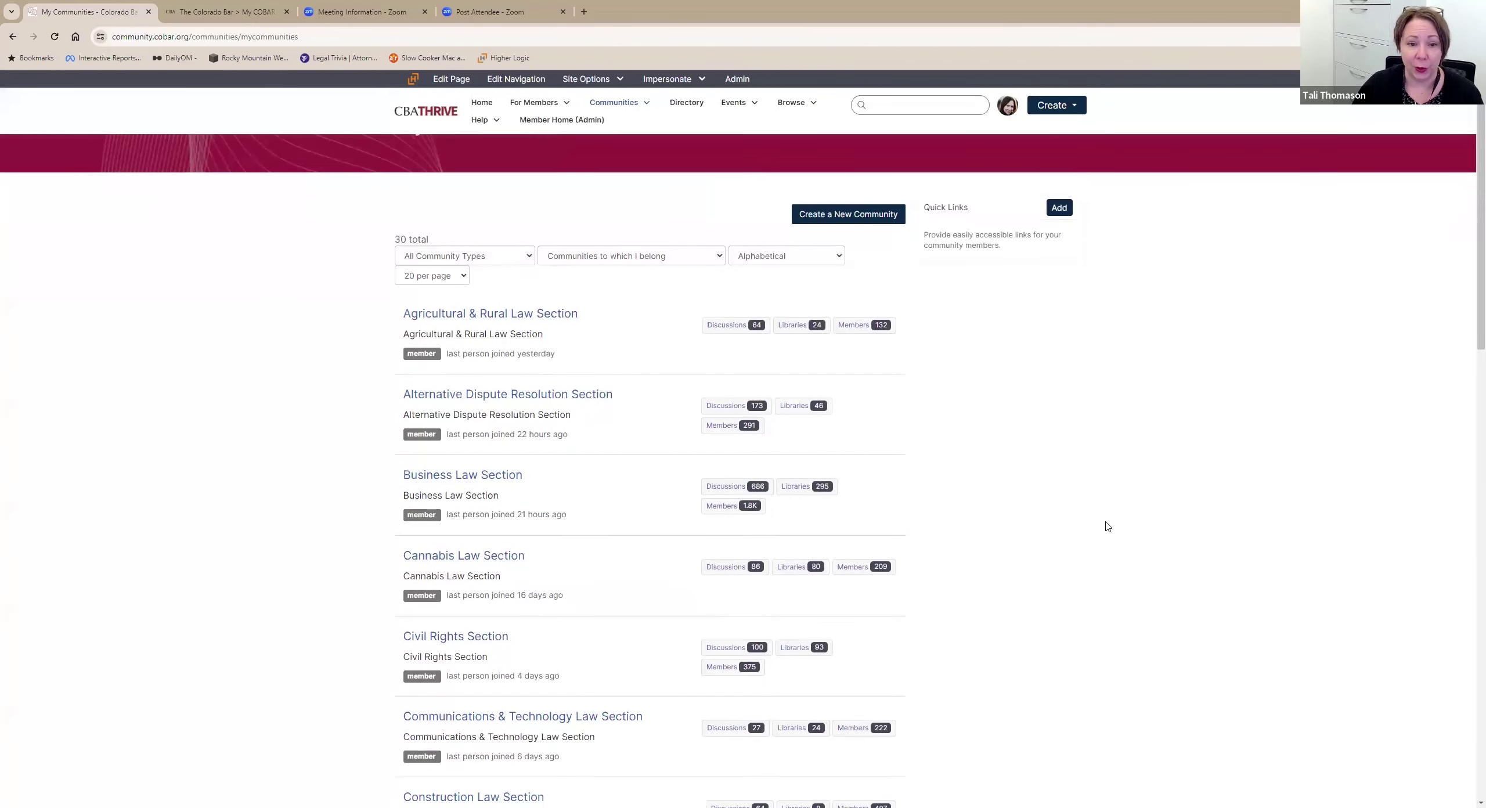
left_click(508, 395)
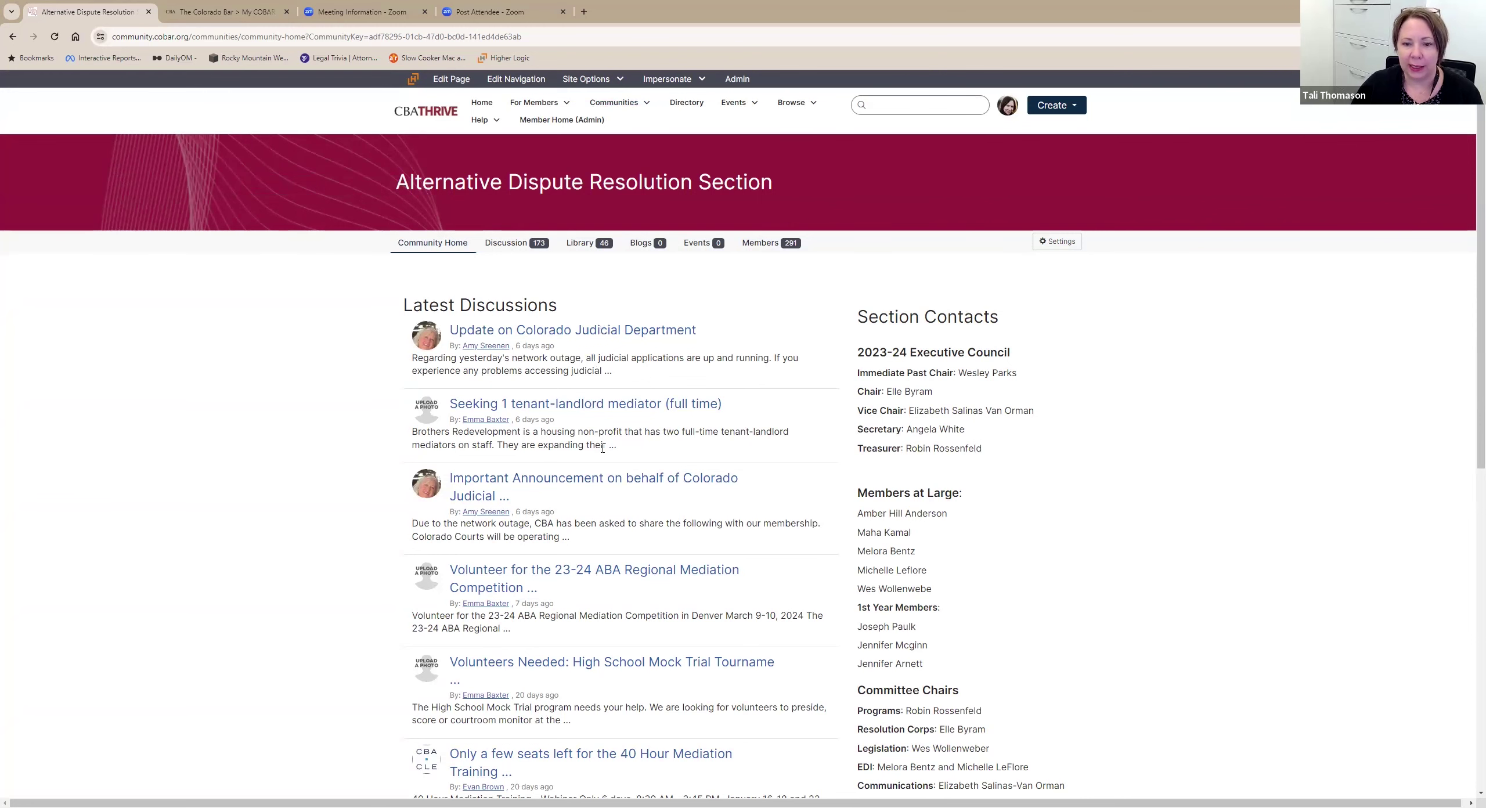
Scroll through the section's Discussion list of 136 threads and 173 posts.
scroll(986, 320, "down", 1)
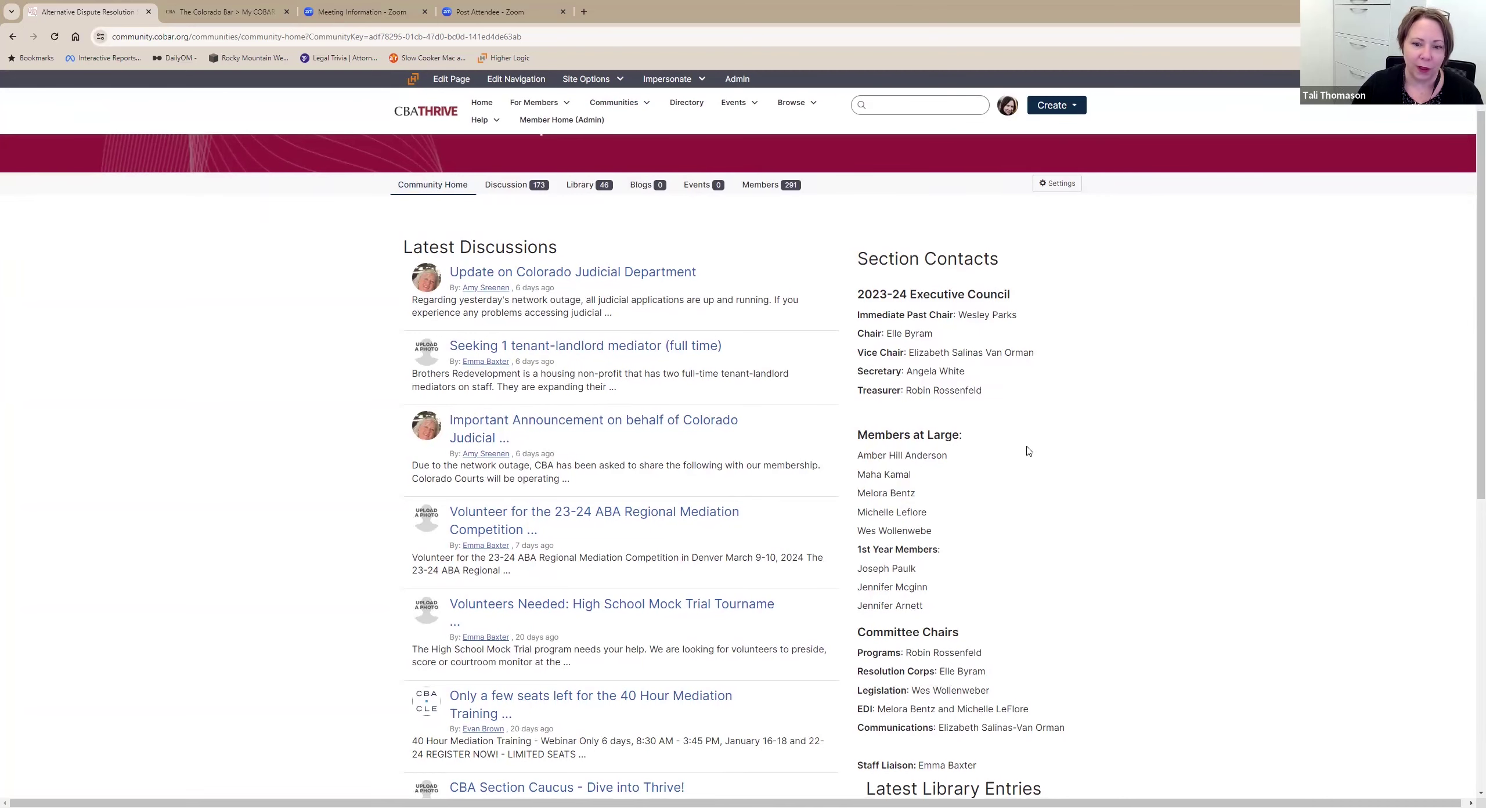
scroll(1028, 452, "down", 3)
scroll(1025, 468, "down", 1)
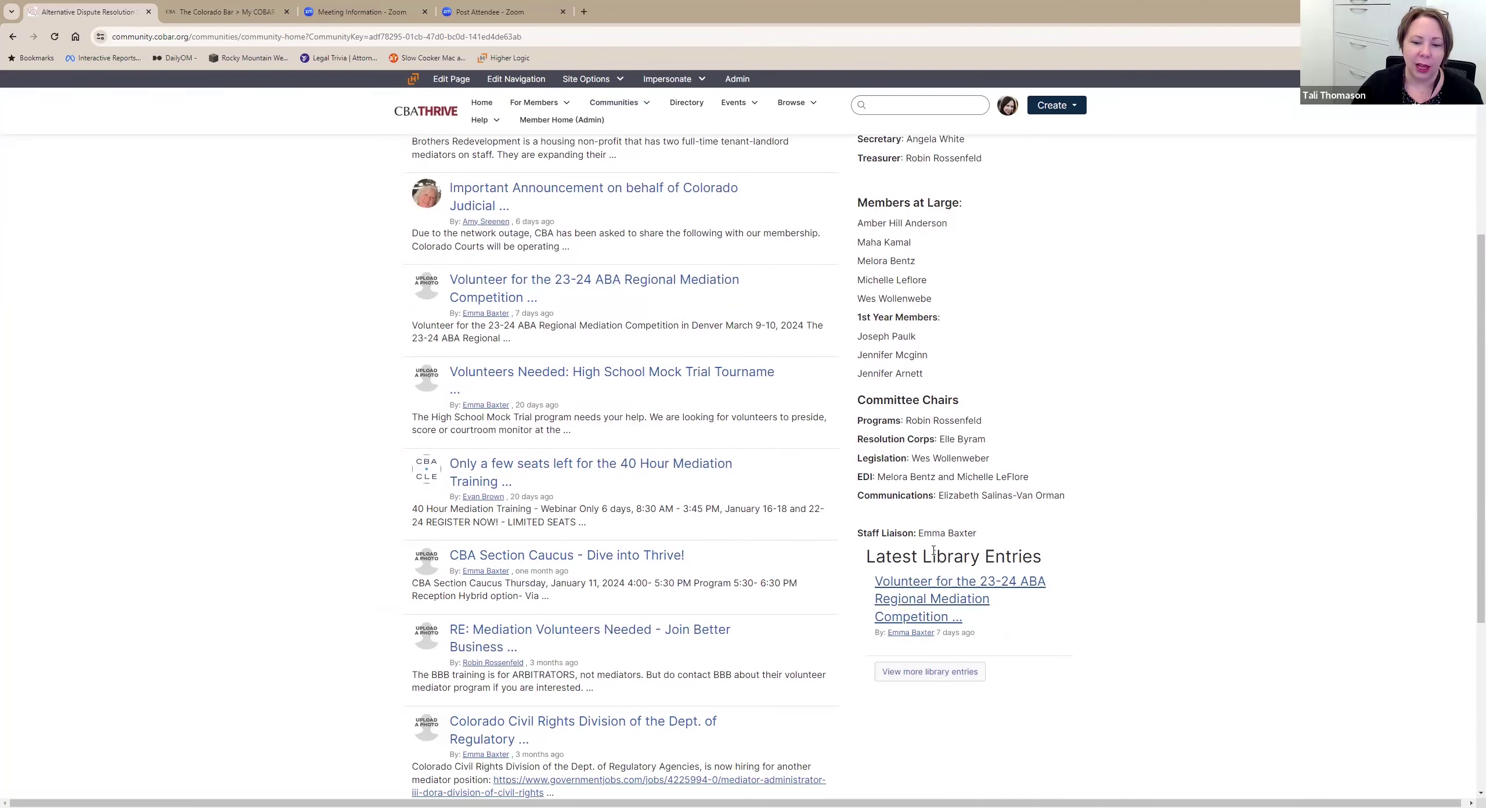
scroll(762, 546, "up", 5)
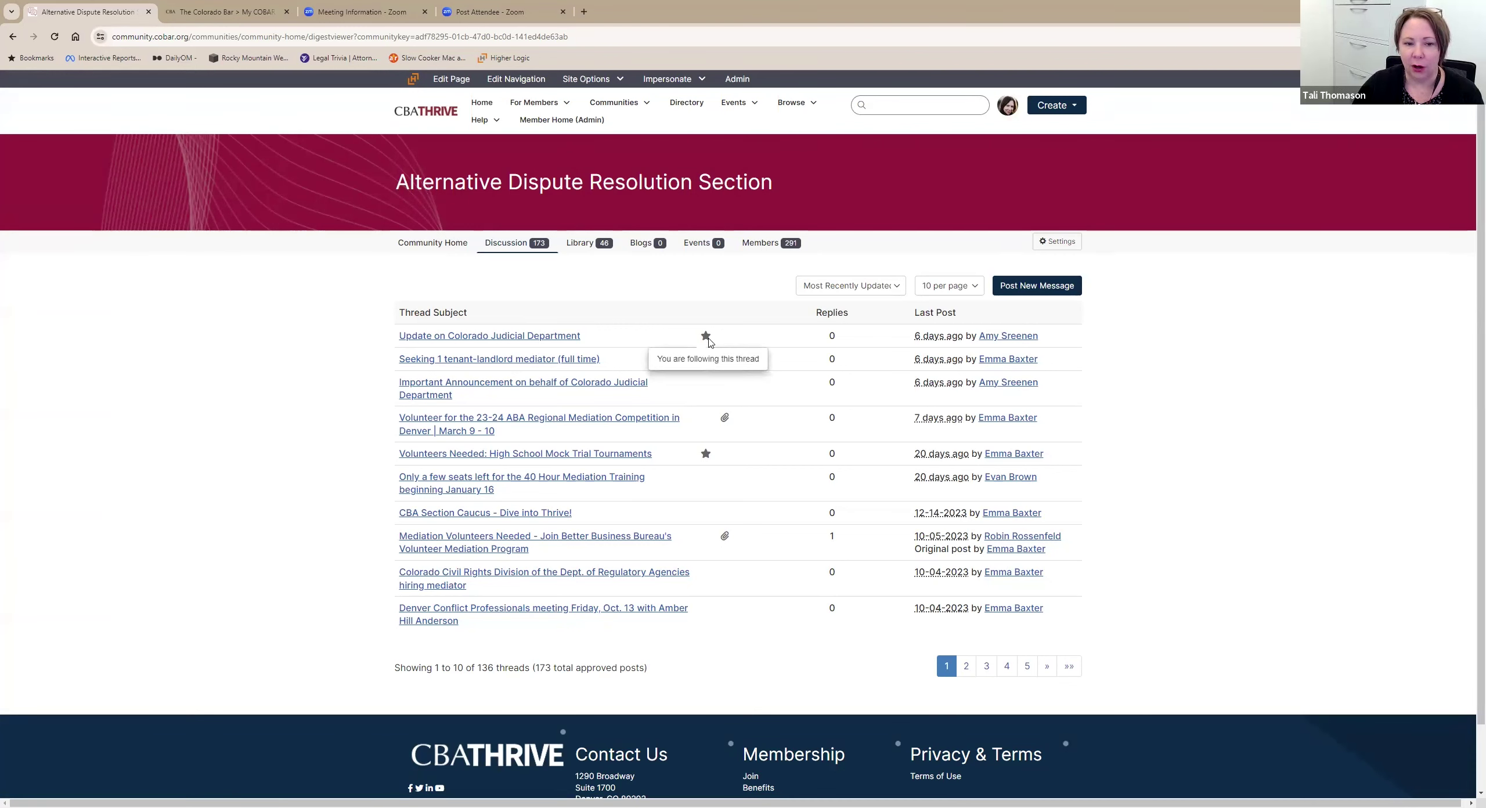
Open the 'Update on Colorado Judicial Department' thread and start a reply.
left_click(565, 337)
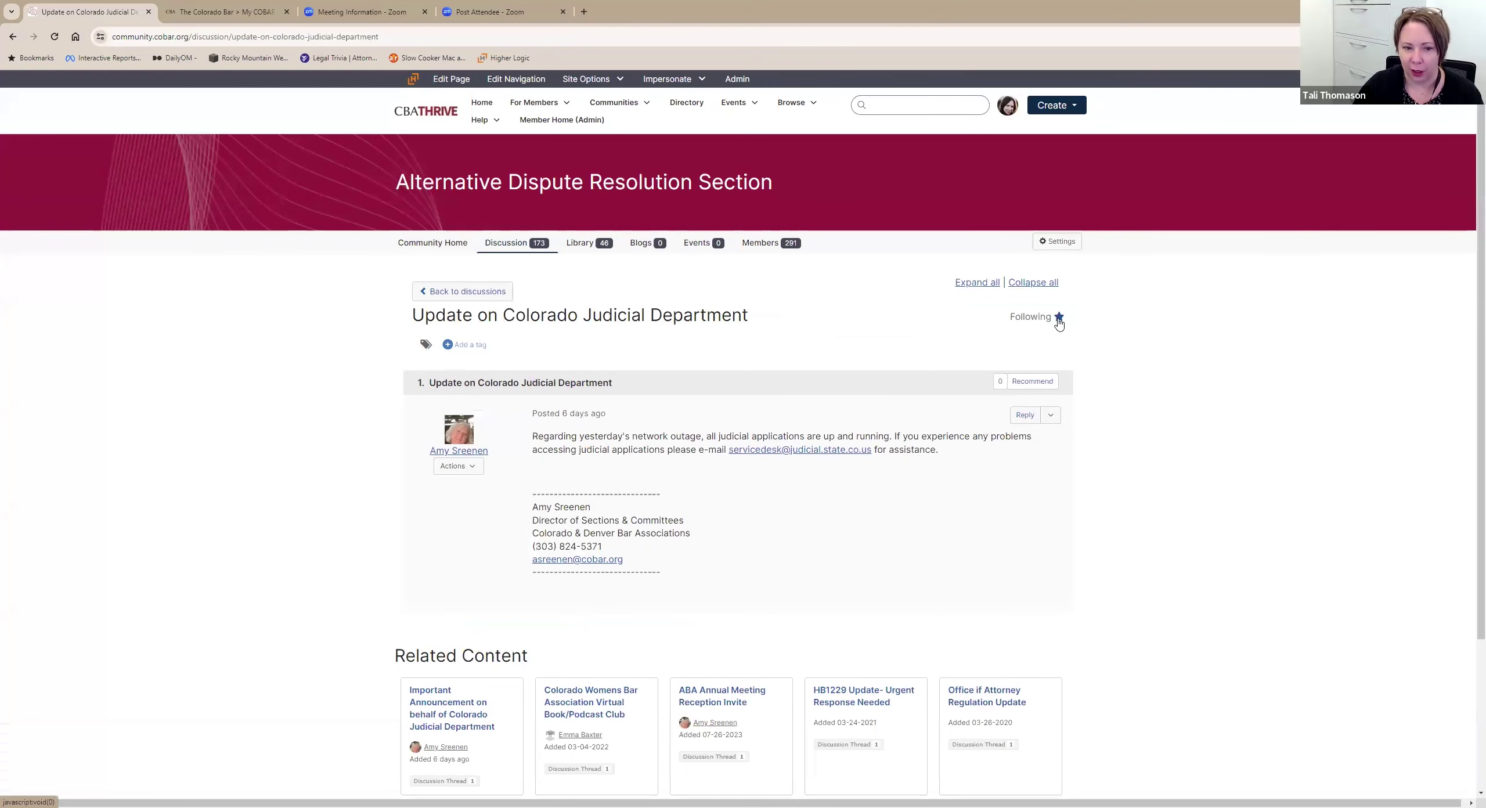
scroll(755, 284, "down", 2)
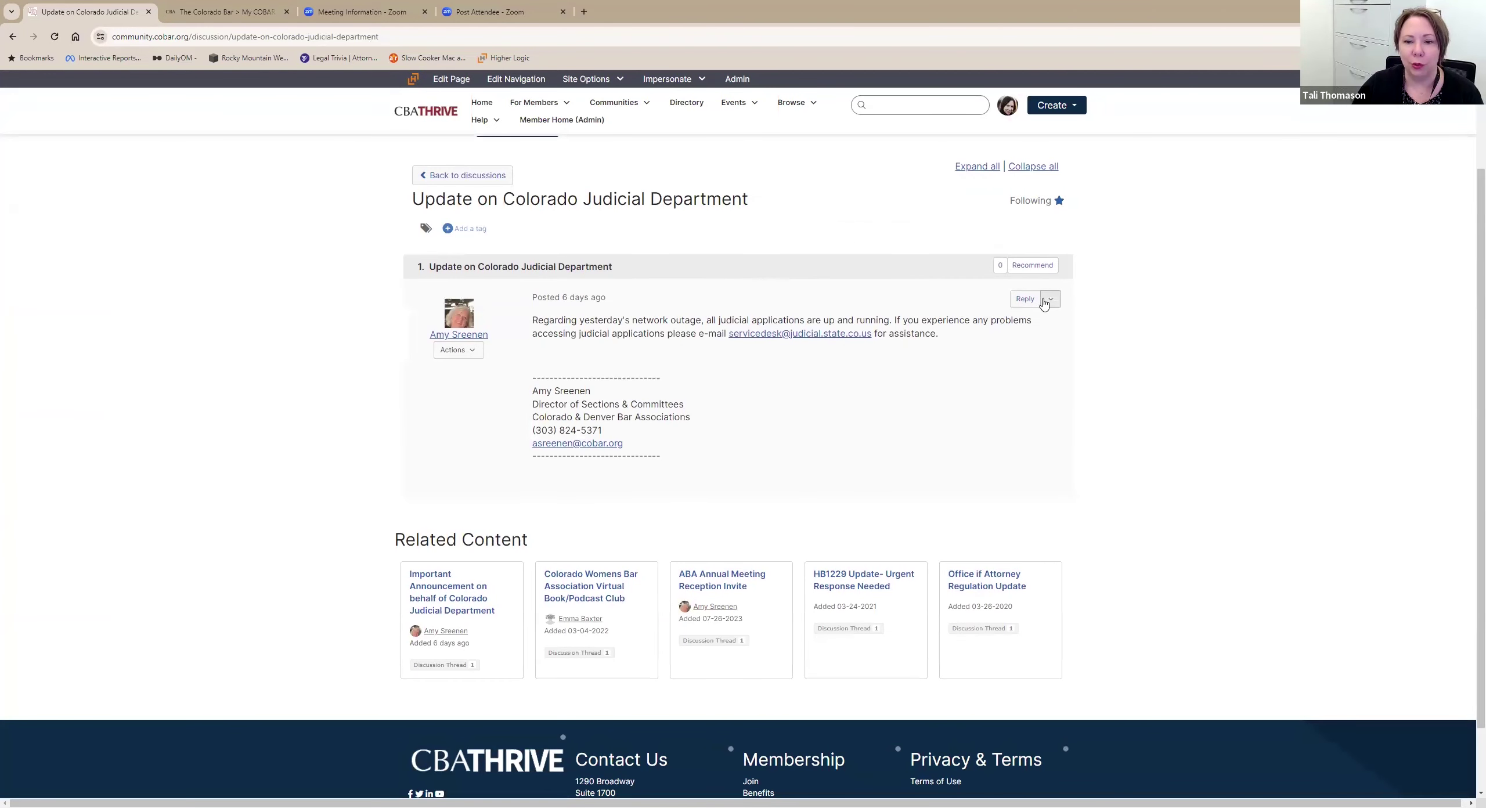
left_click(1026, 300)
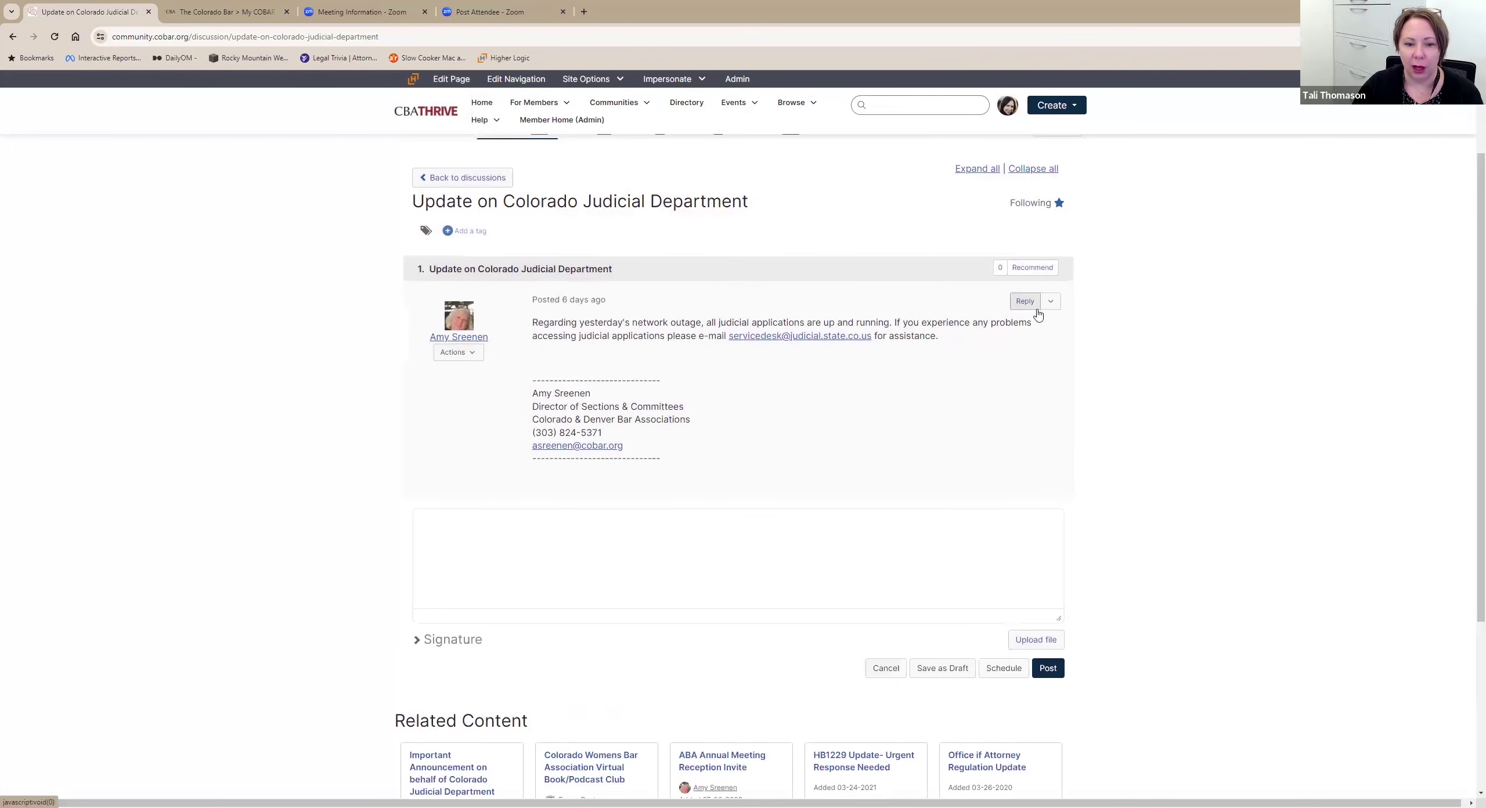
scroll(1040, 460, "down", 2)
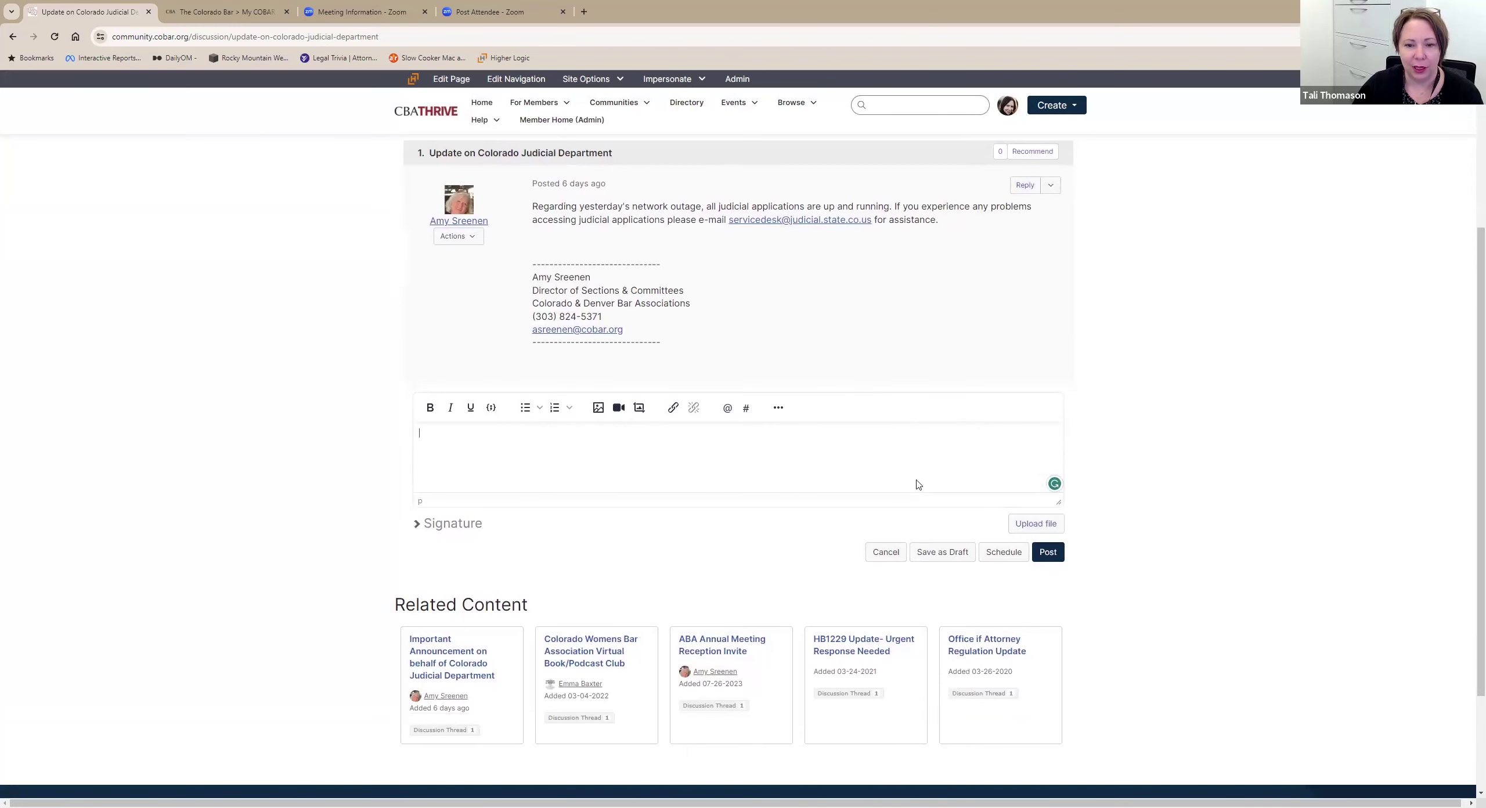
Expand the full formatting toolbar, enlarge the reply box, and check the Paragraph styles unchanged.
left_click(778, 408)
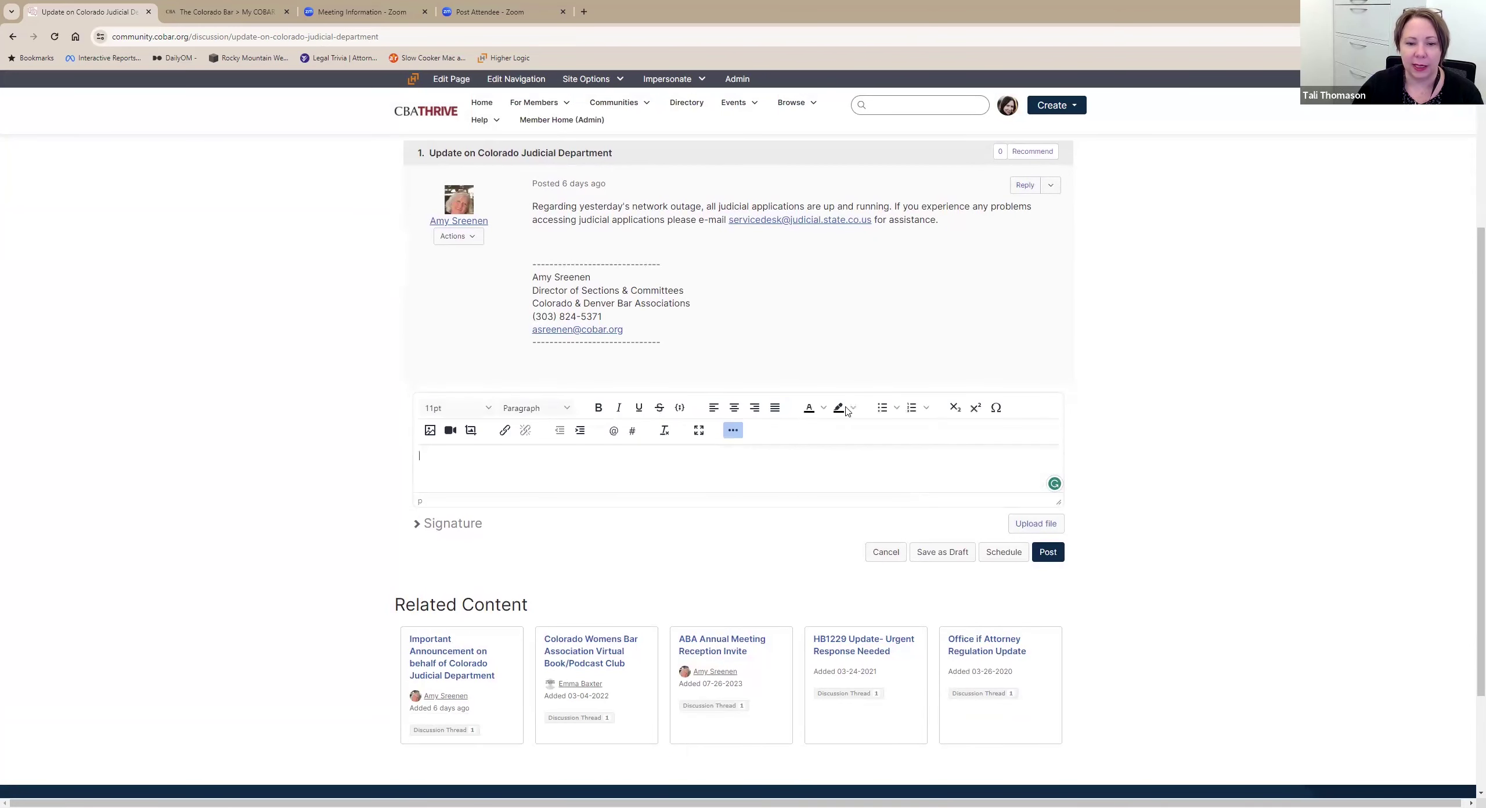
mouse_move(1059, 503)
left_mouse_down()
mouse_move(1128, 646)
mouse_move(1126, 601)
left_mouse_up()
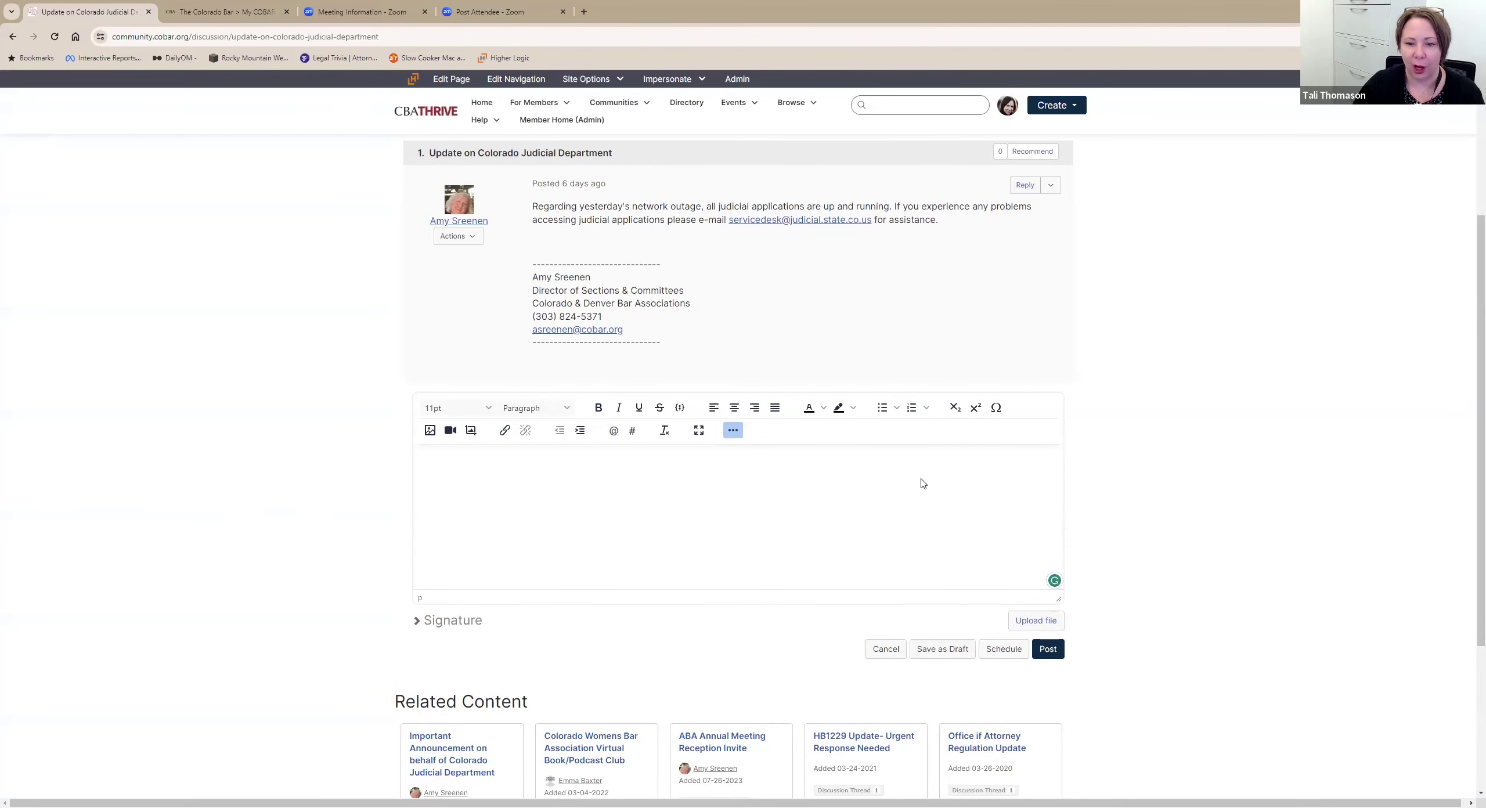
scroll(923, 465, "down", 2)
left_click(544, 364)
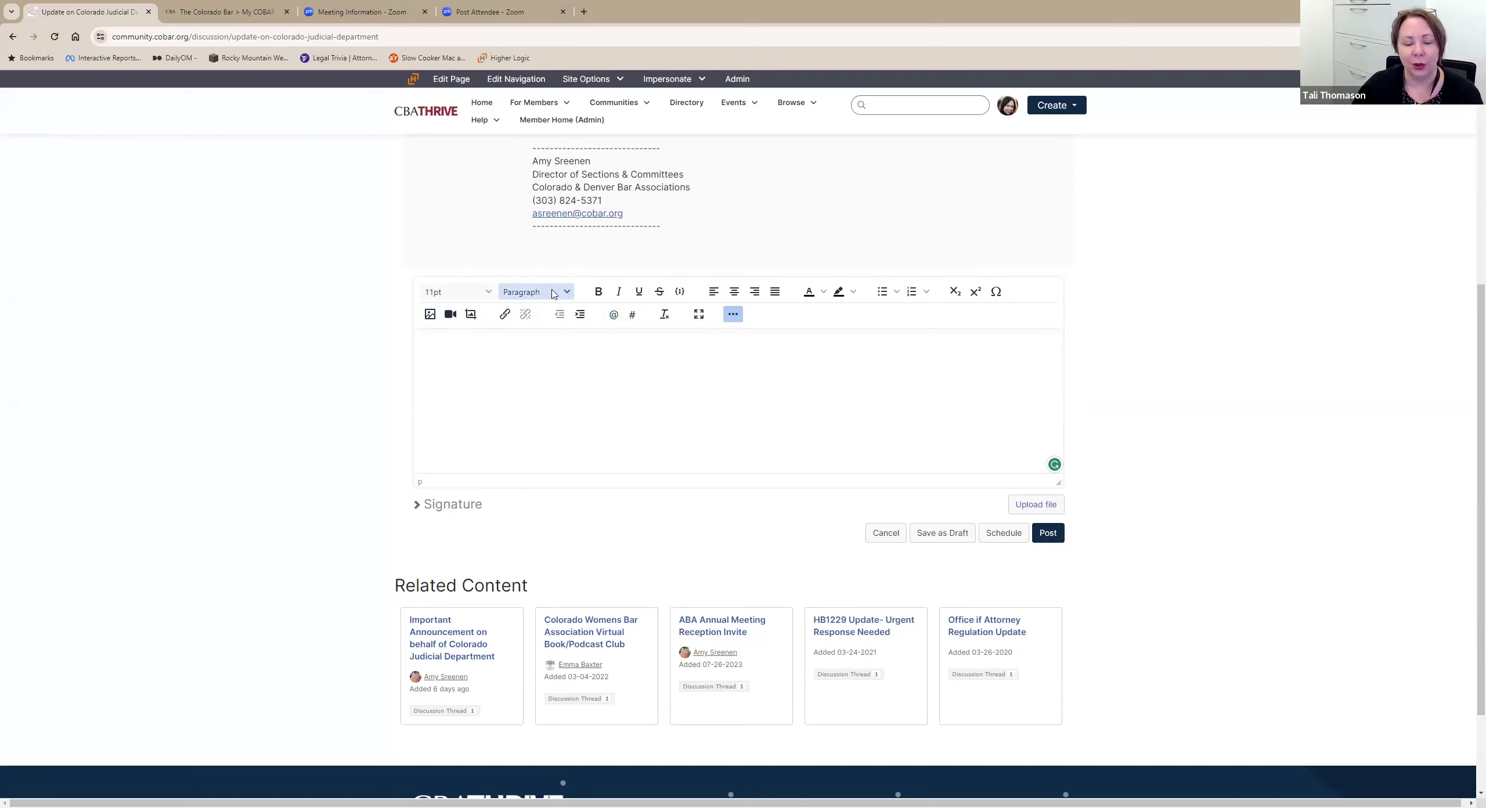
left_click(574, 292)
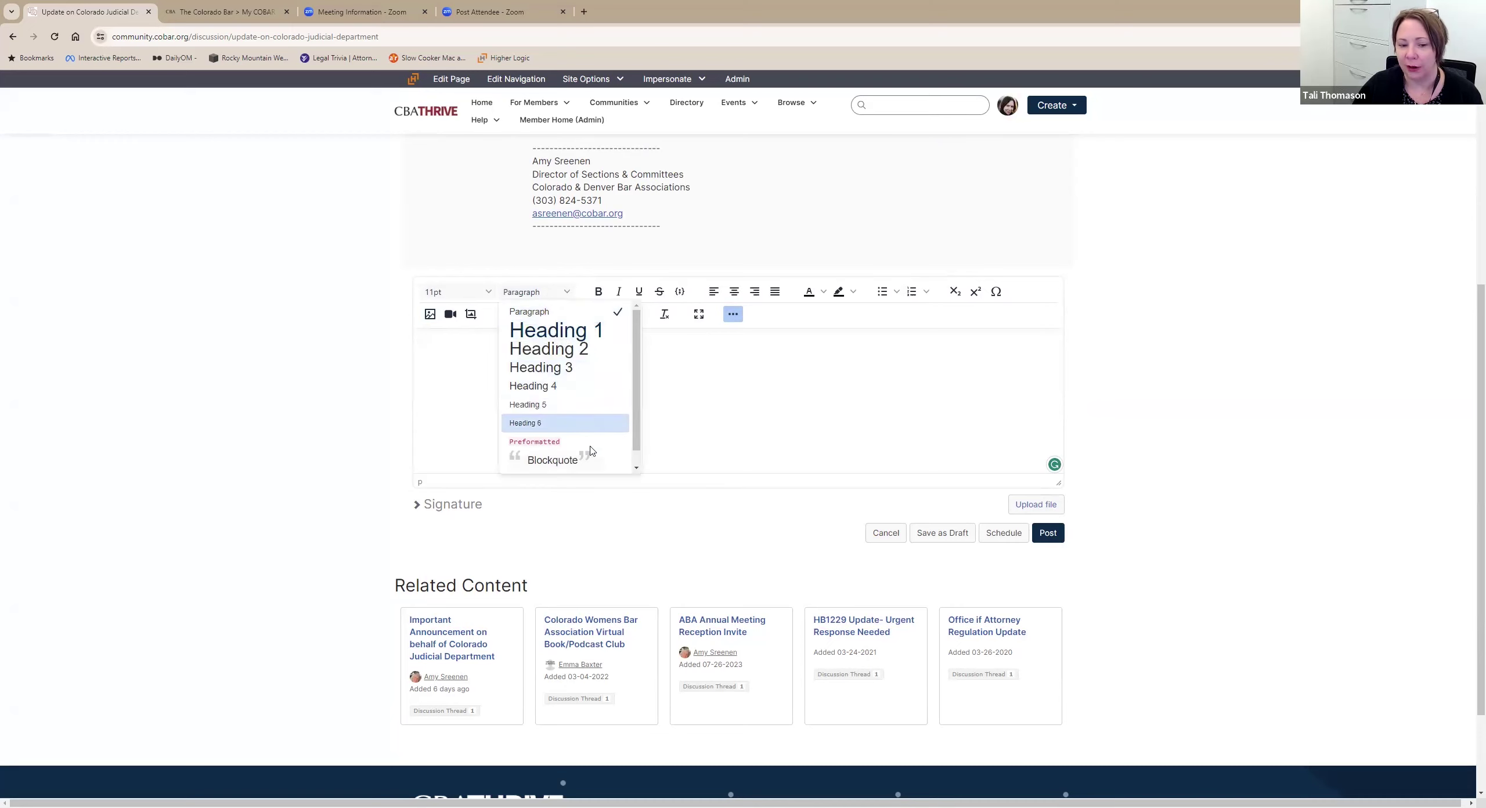
left_click(792, 430)
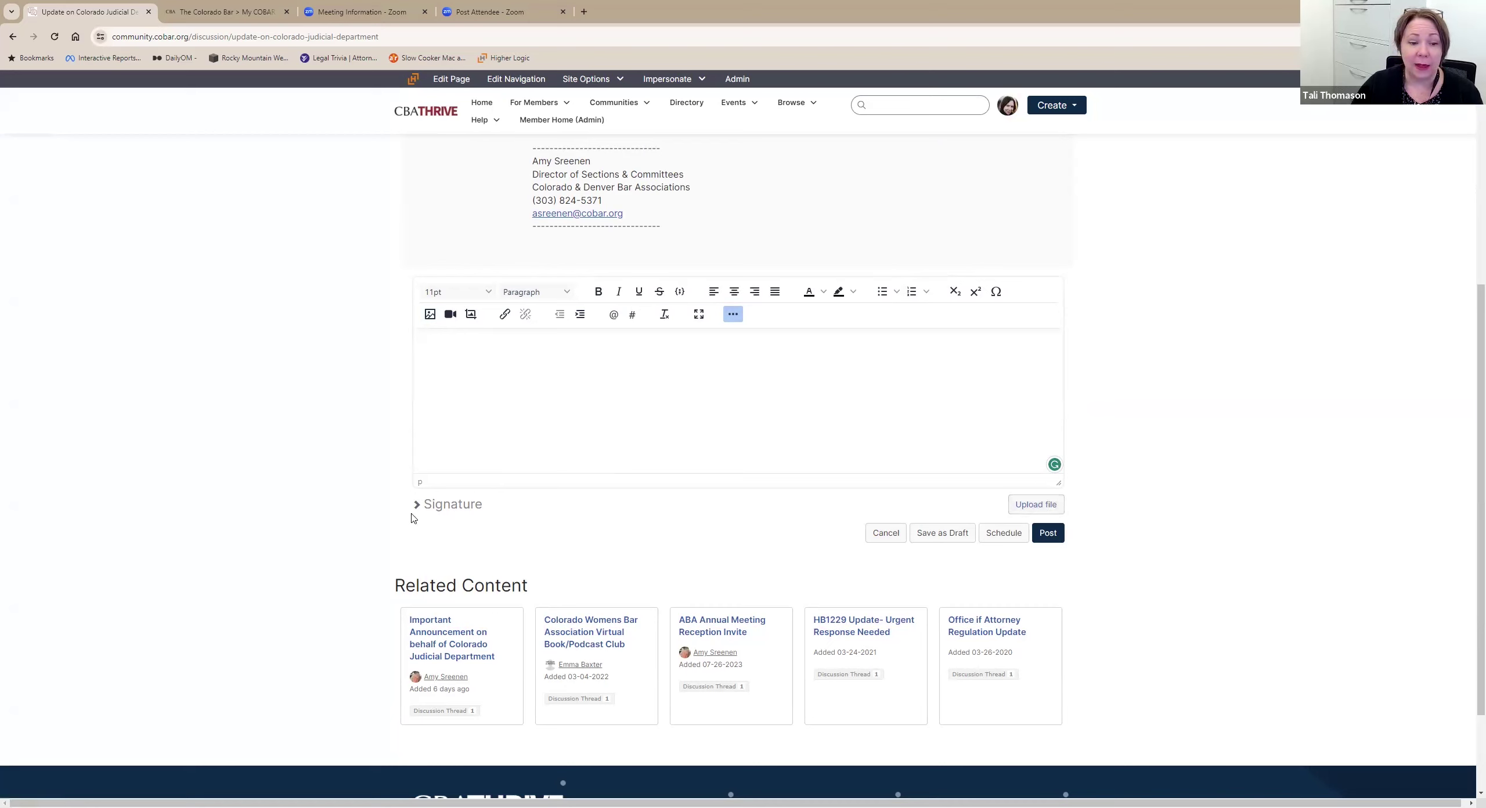
Expand the reply's Signature section and enter the member's full name, then open default signature settings.
left_click(438, 505)
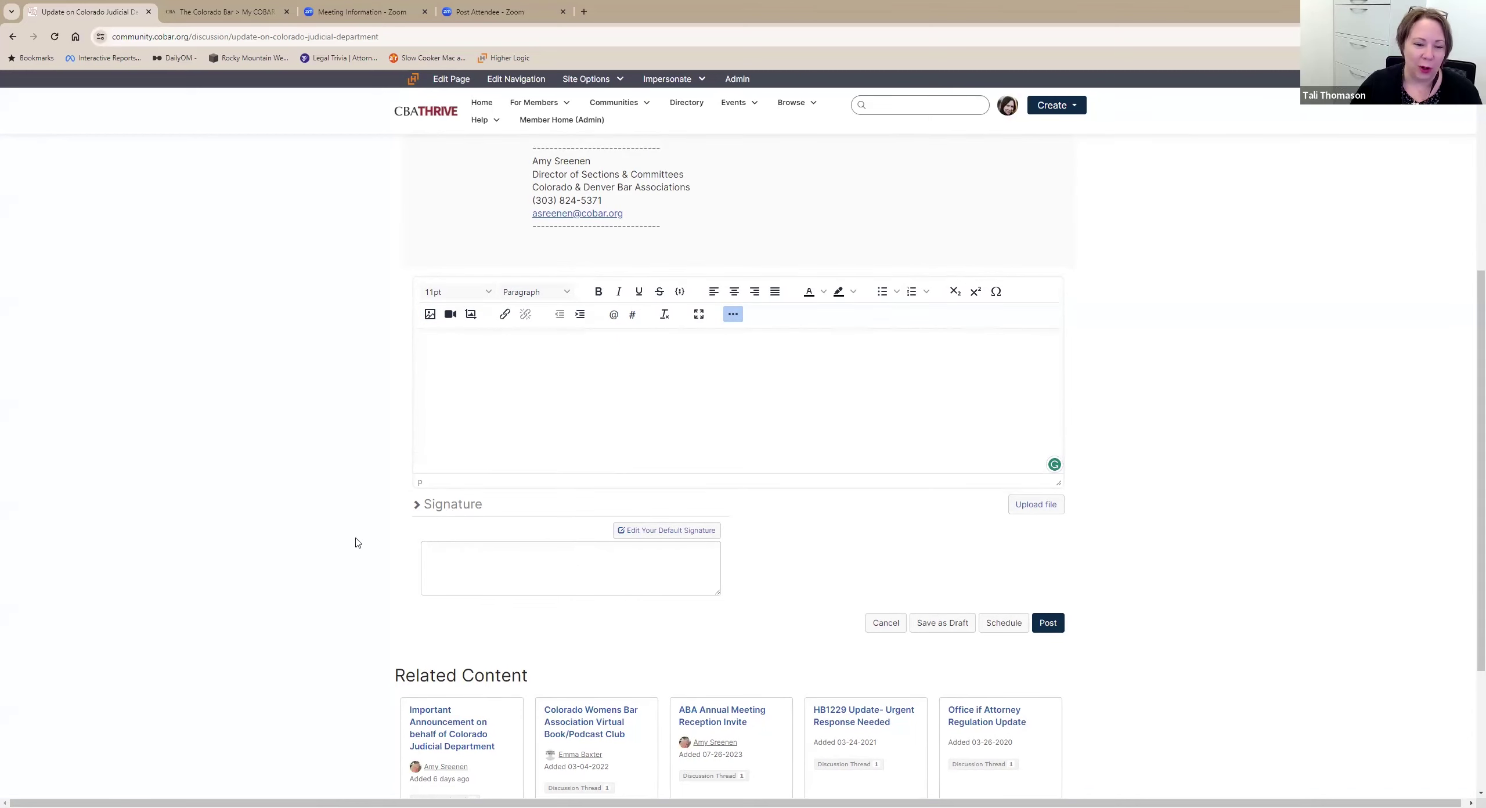
left_click(457, 569)
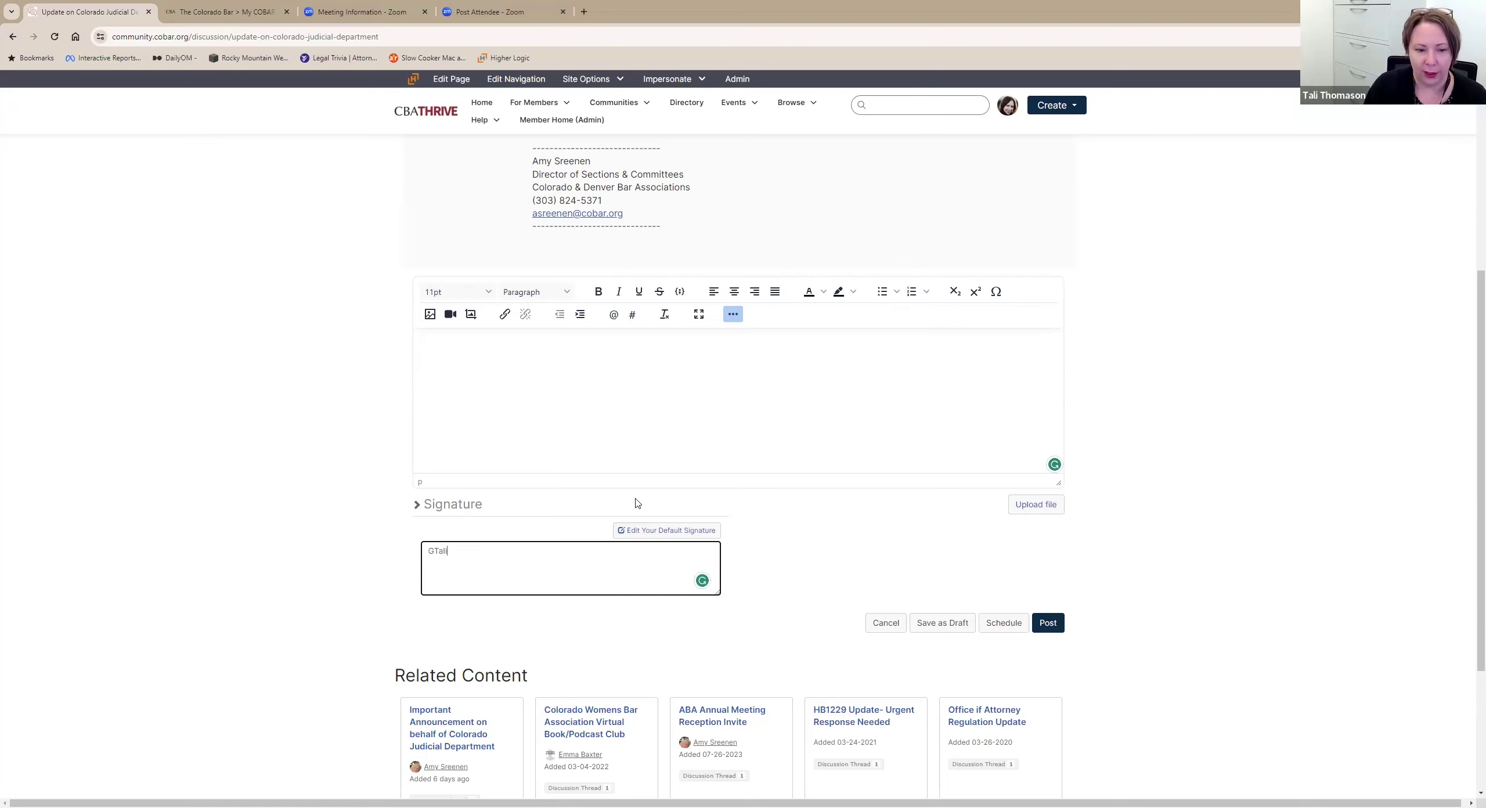
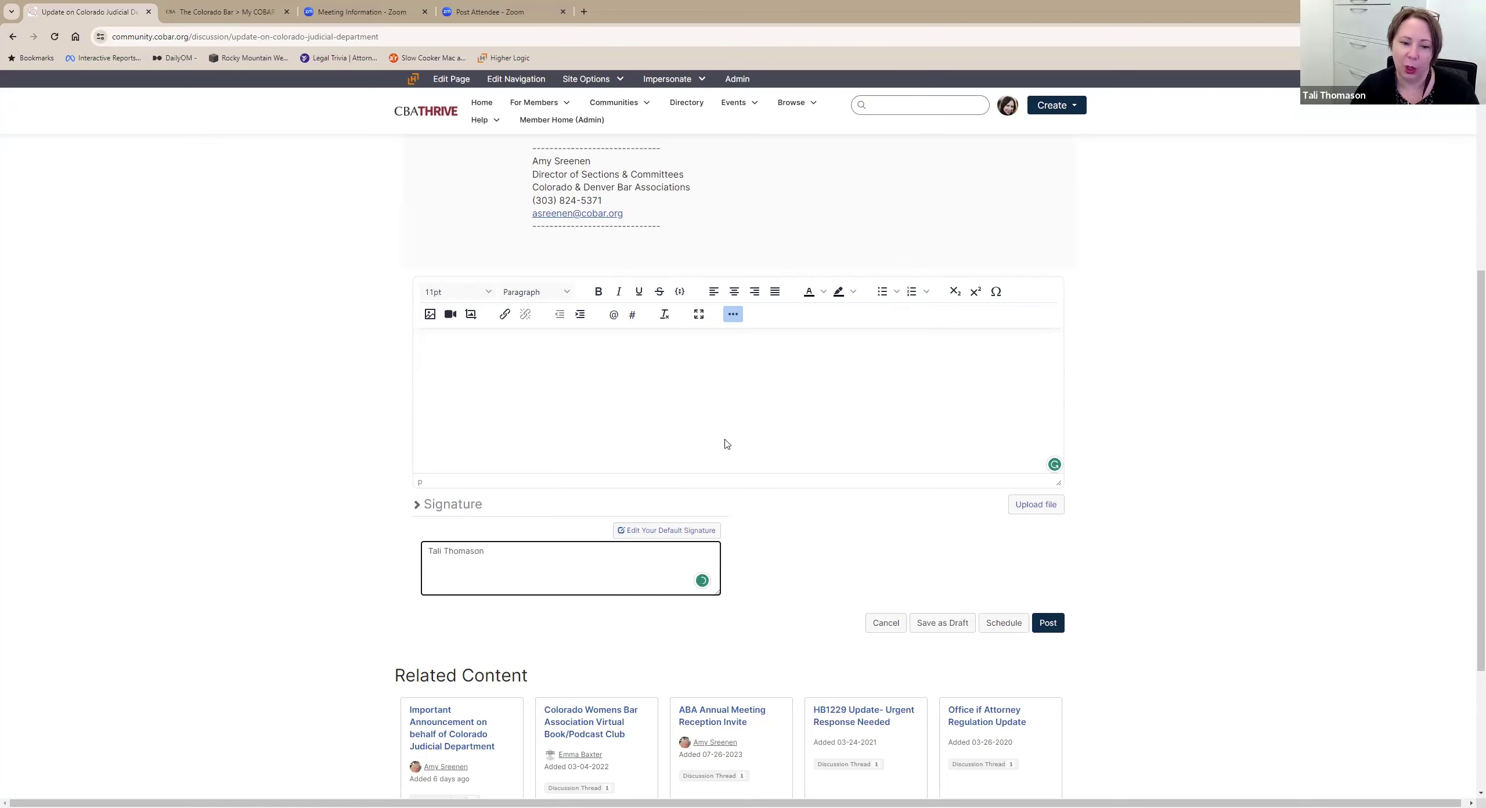
left_click(679, 531)
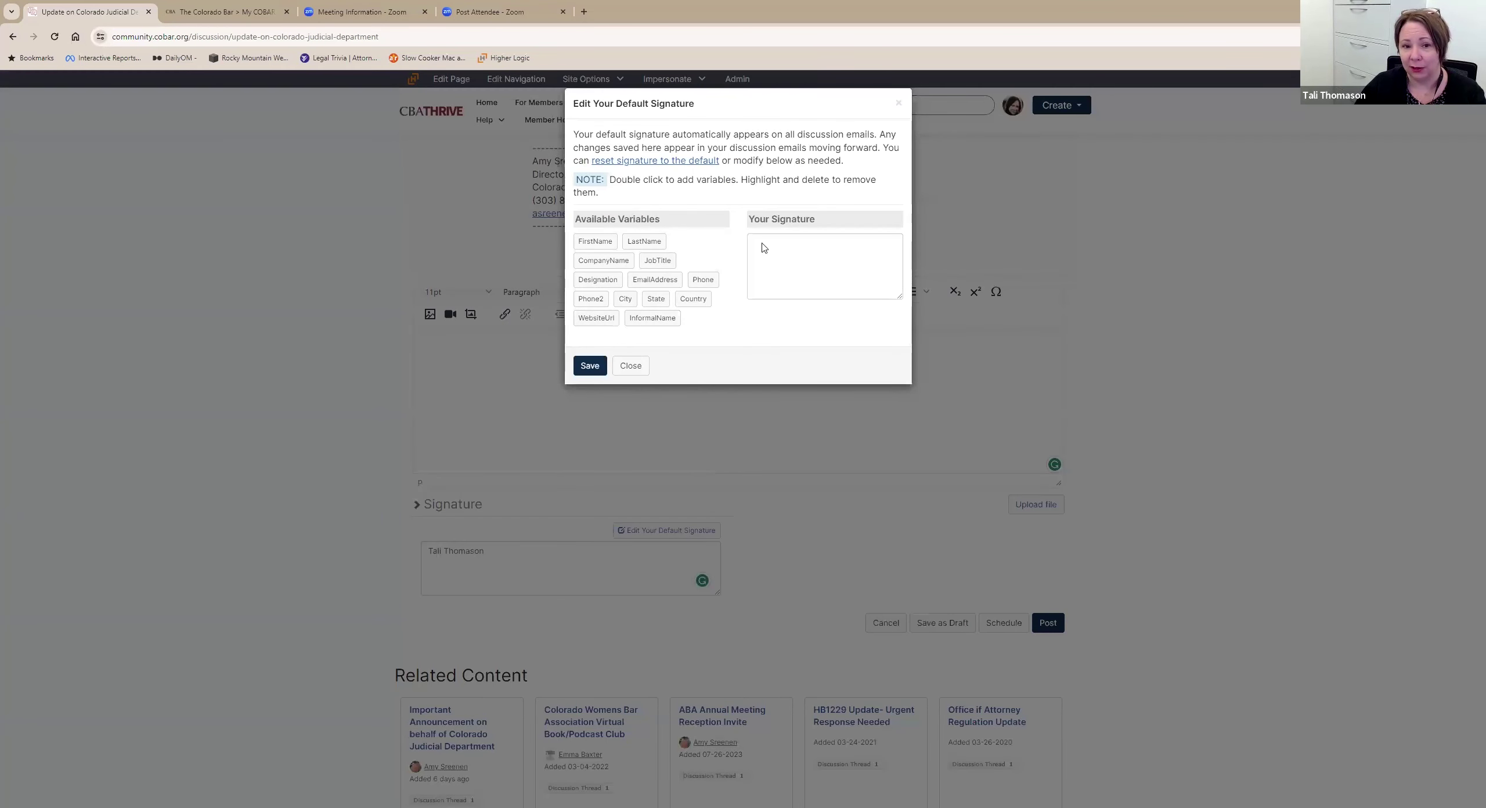
left_click(631, 365)
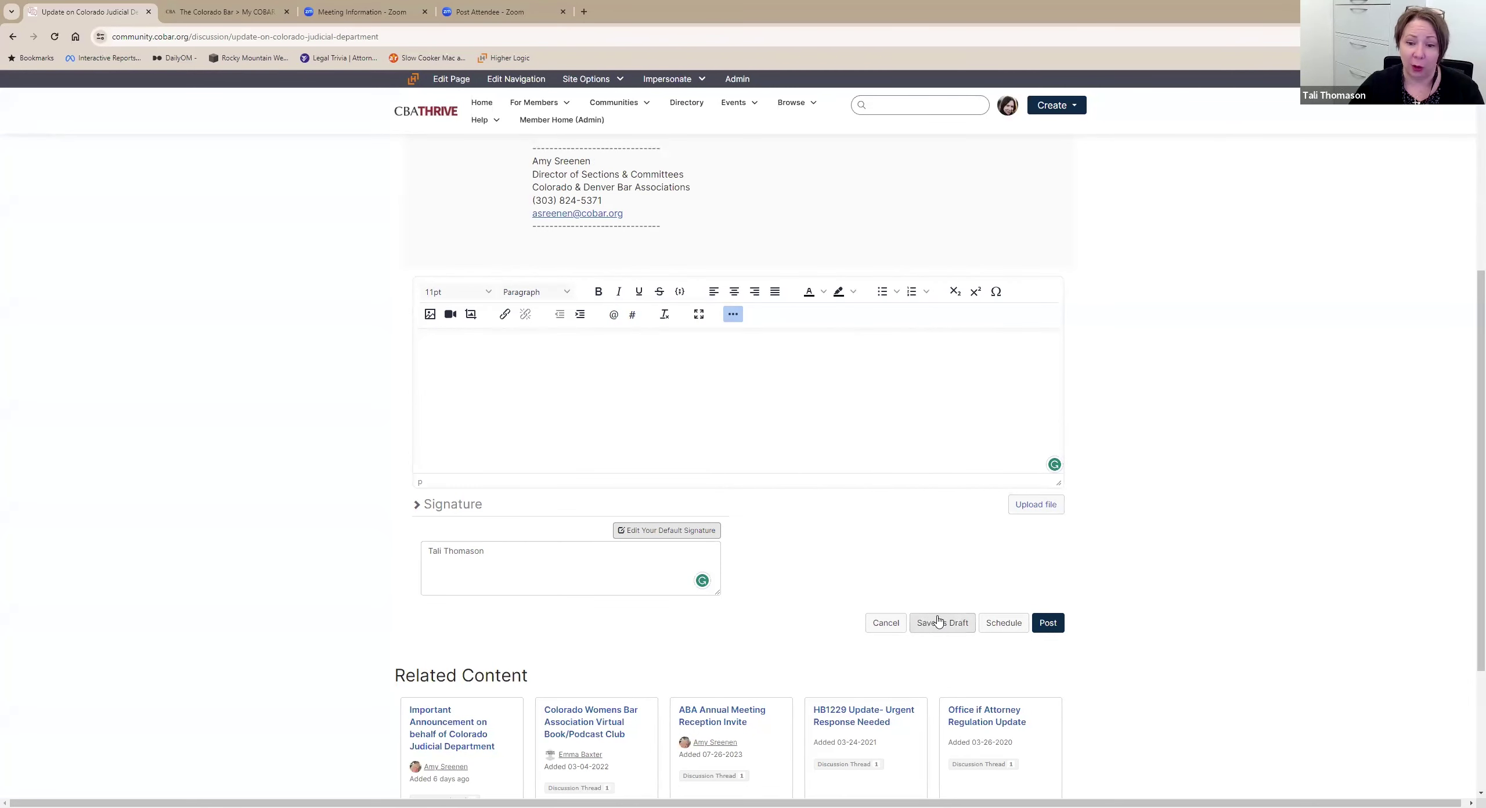
scroll(923, 574, "down", 1)
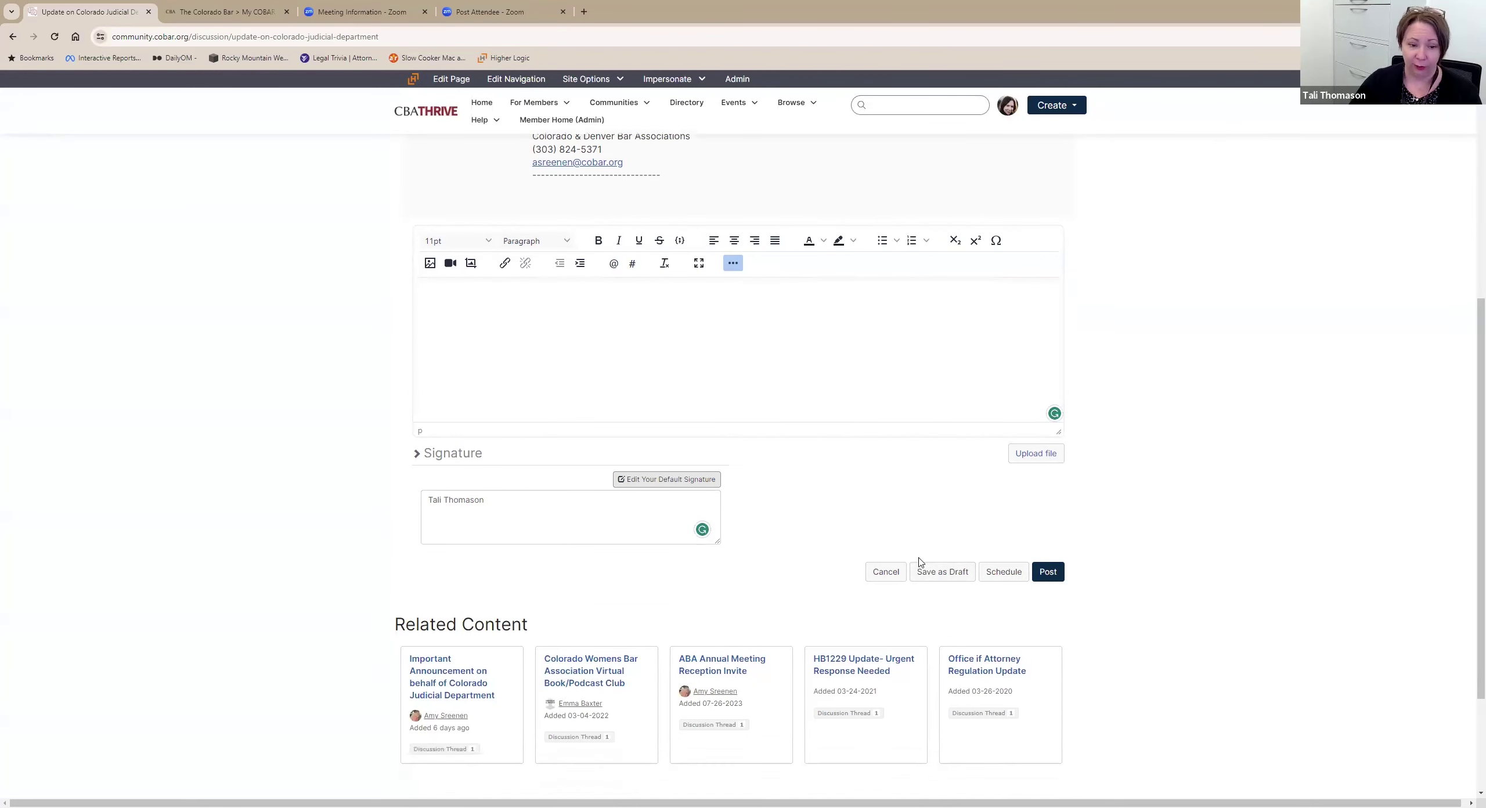
Save the unfinished thread reply as a draft and drag the reply editor taller.
left_click(923, 572)
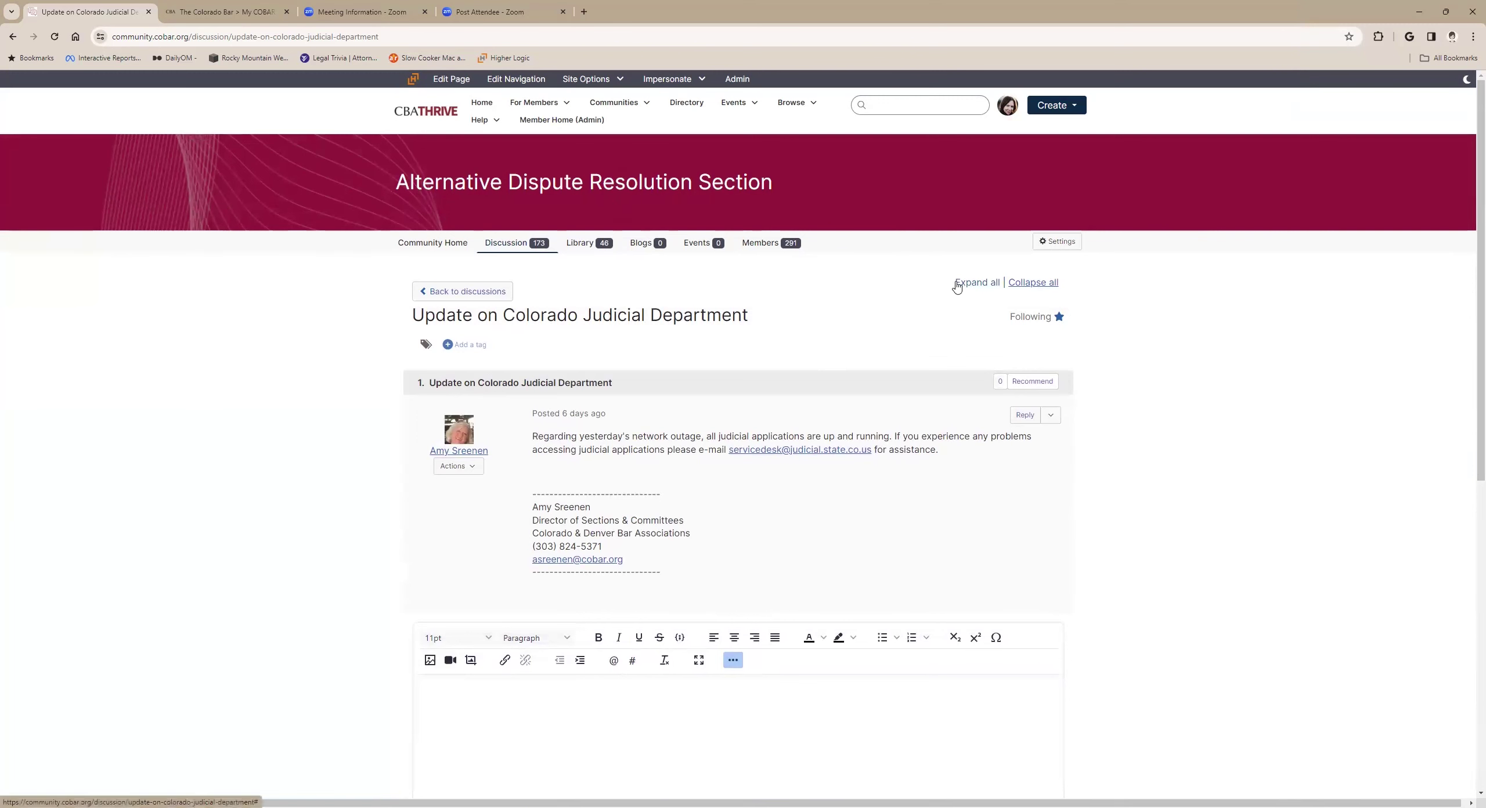
scroll(982, 597, "down", 5)
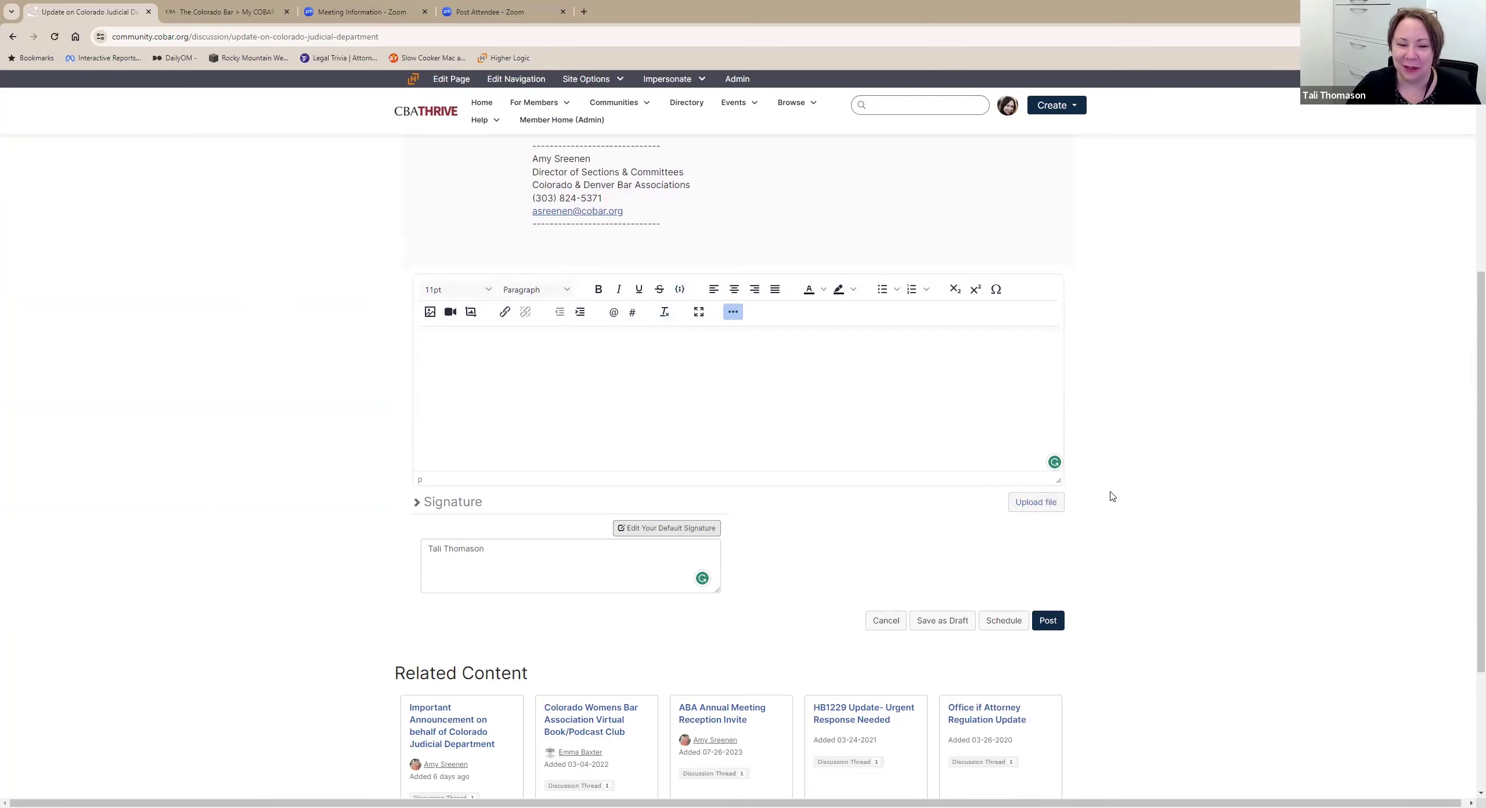
left_click_drag(1060, 485, 1045, 447)
mouse_move(1038, 527)
left_mouse_down()
mouse_move(1101, 736)
mouse_move(989, 504)
mouse_move(1024, 549)
left_mouse_up()
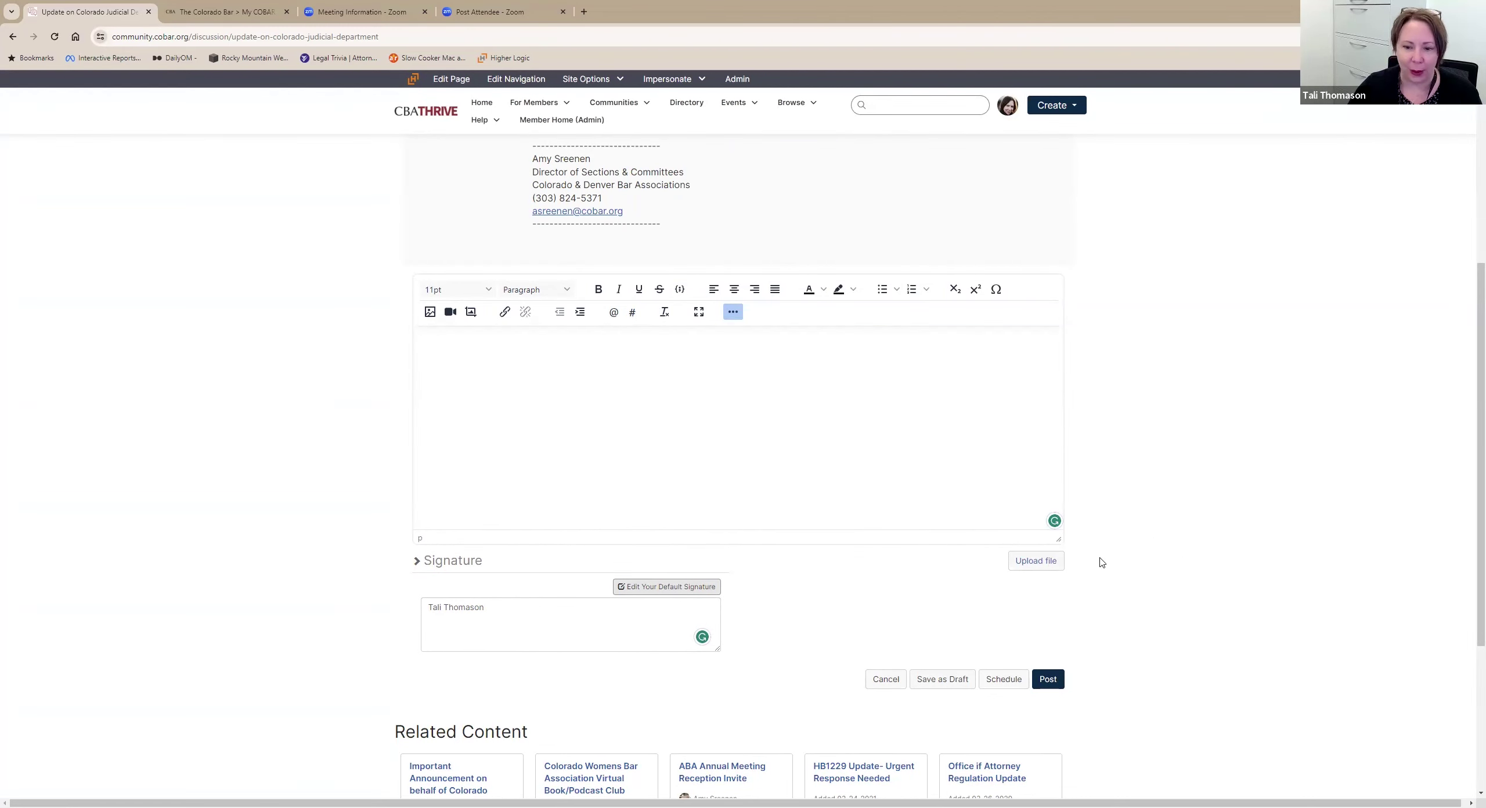
scroll(1045, 551, "up", 5)
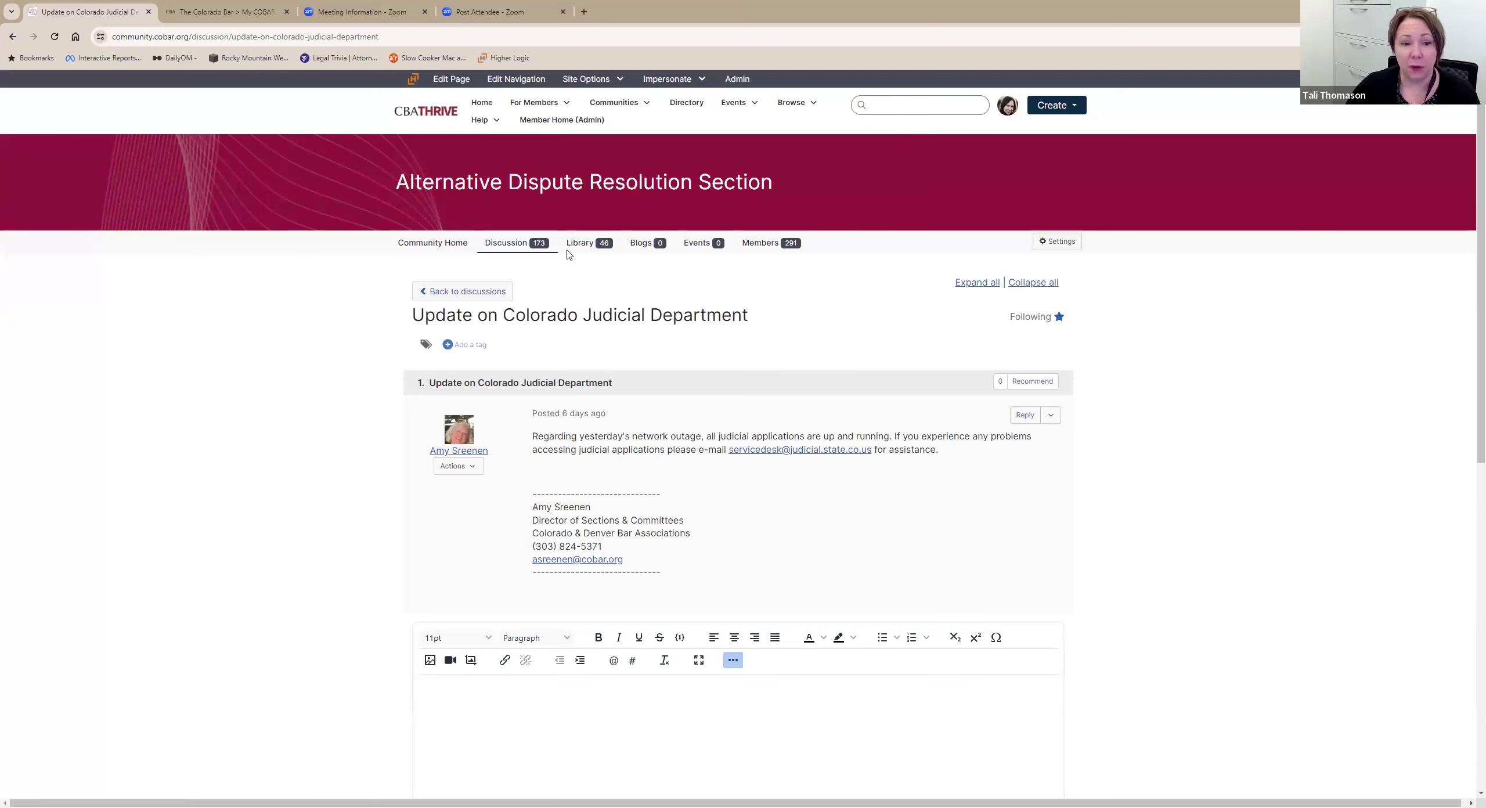
Start a new thread in the Alternative Dispute Resolution Section, leaving cross-posting unselected.
left_click(462, 292)
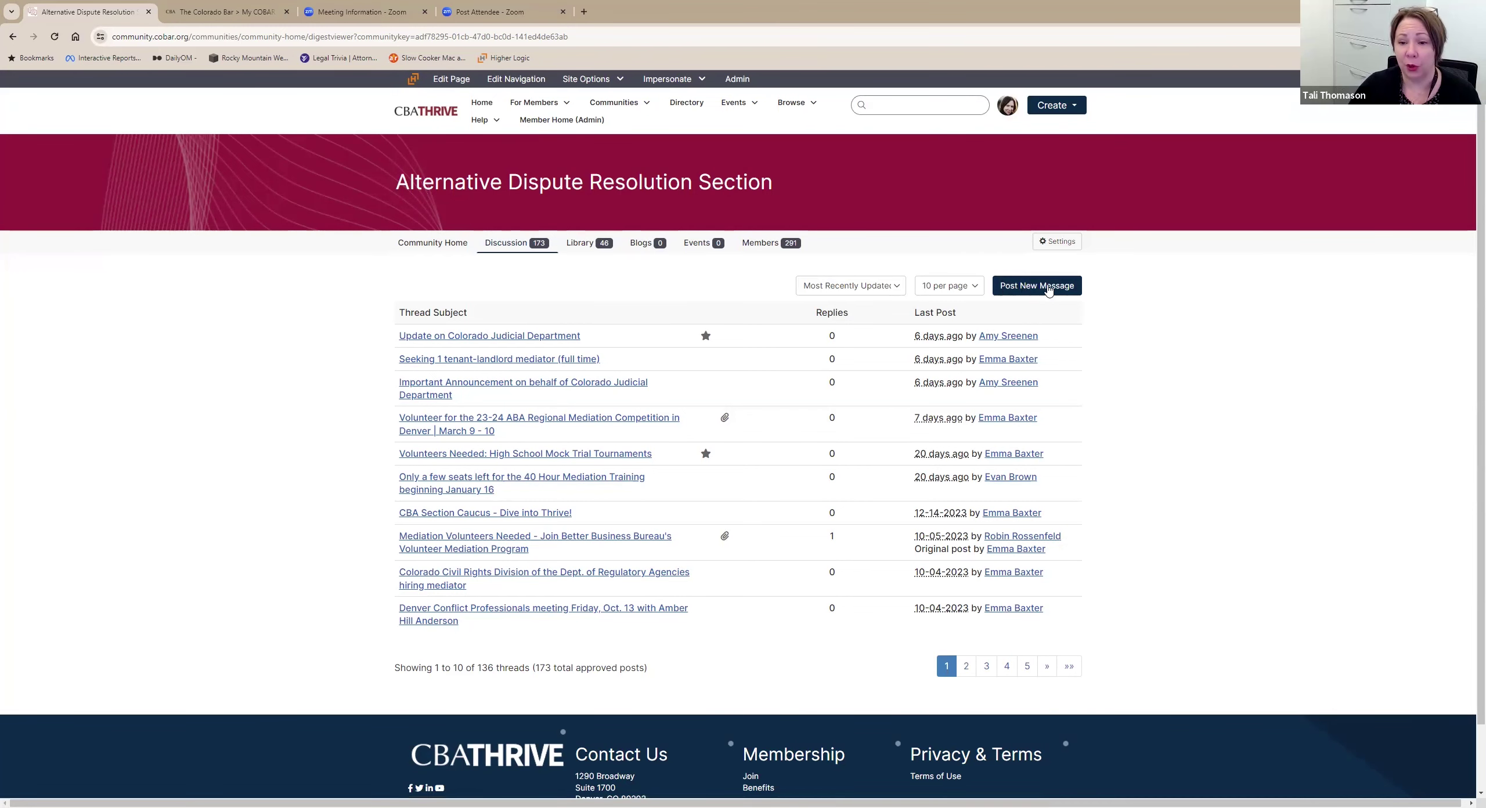
left_click(1049, 291)
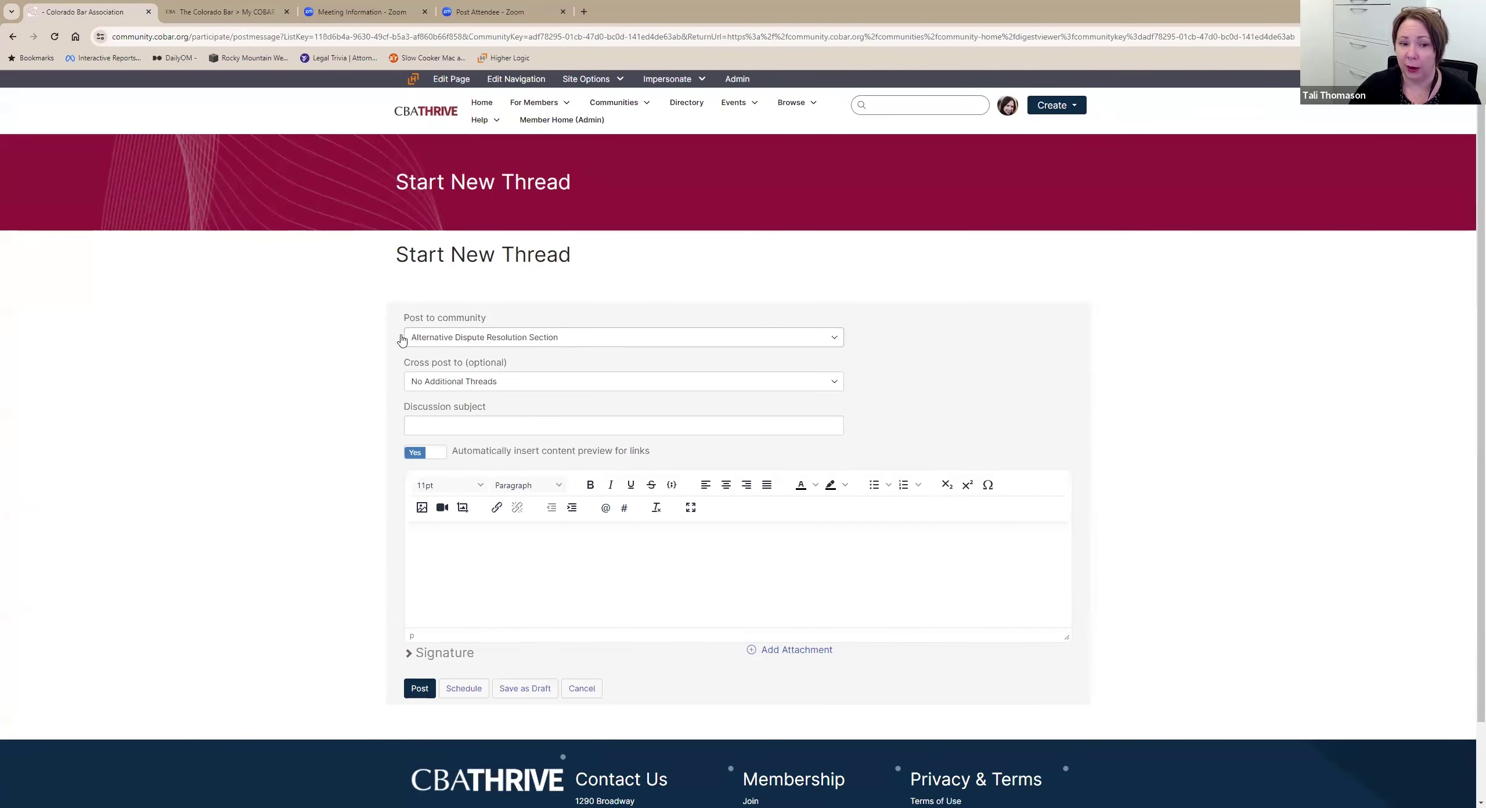
left_click(748, 385)
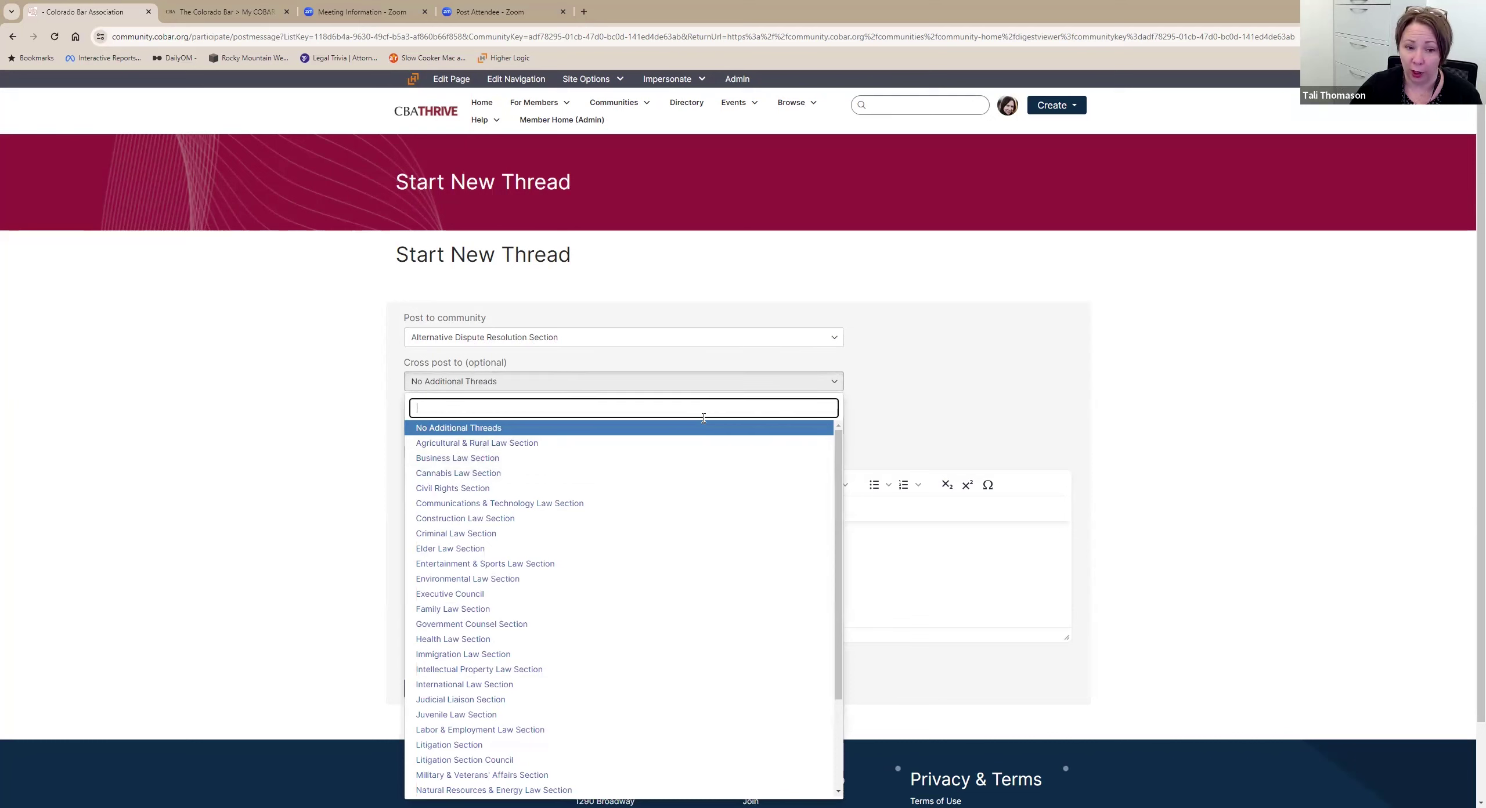
scroll(680, 454, "down", 1)
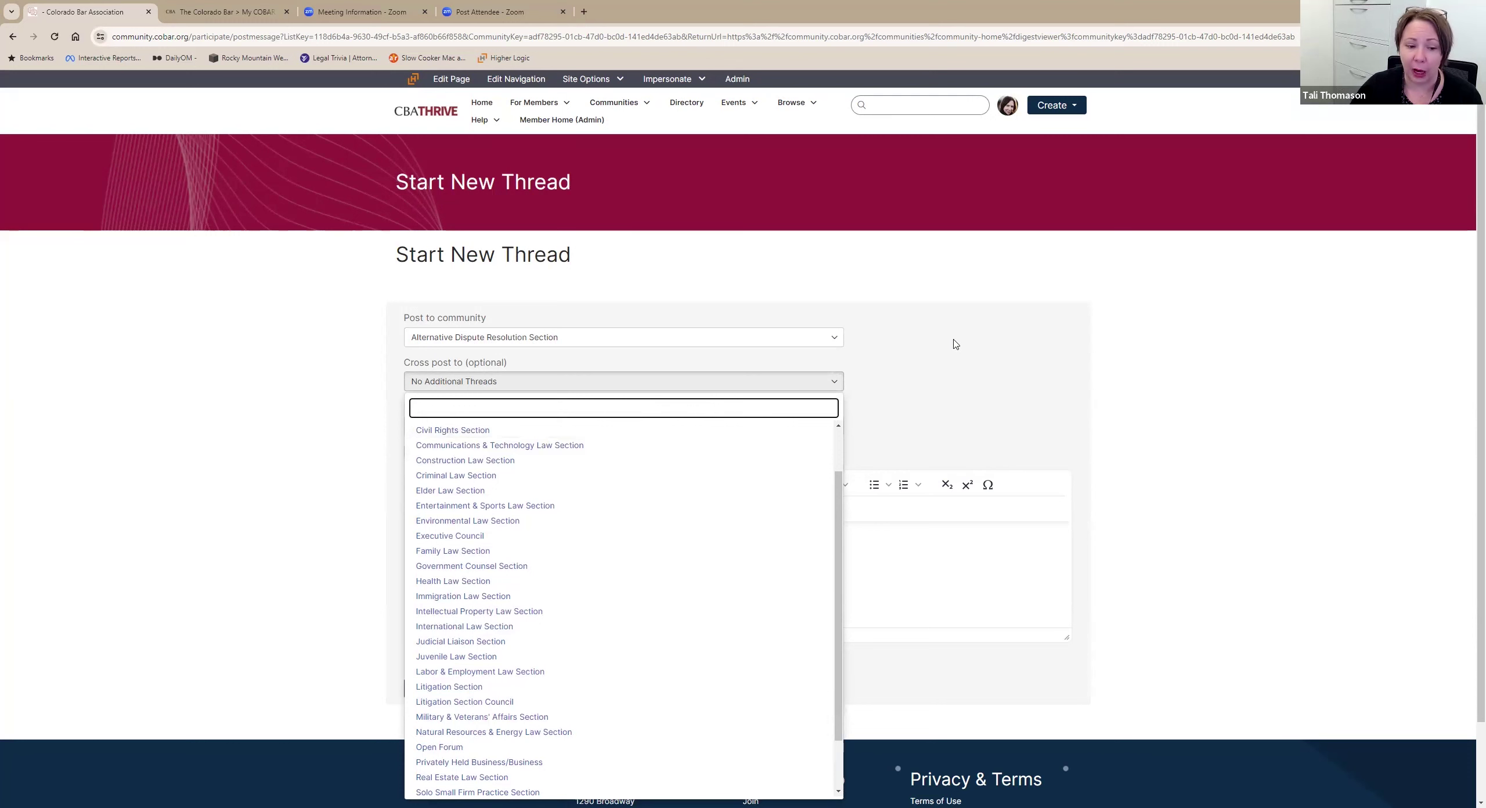
left_click(955, 344)
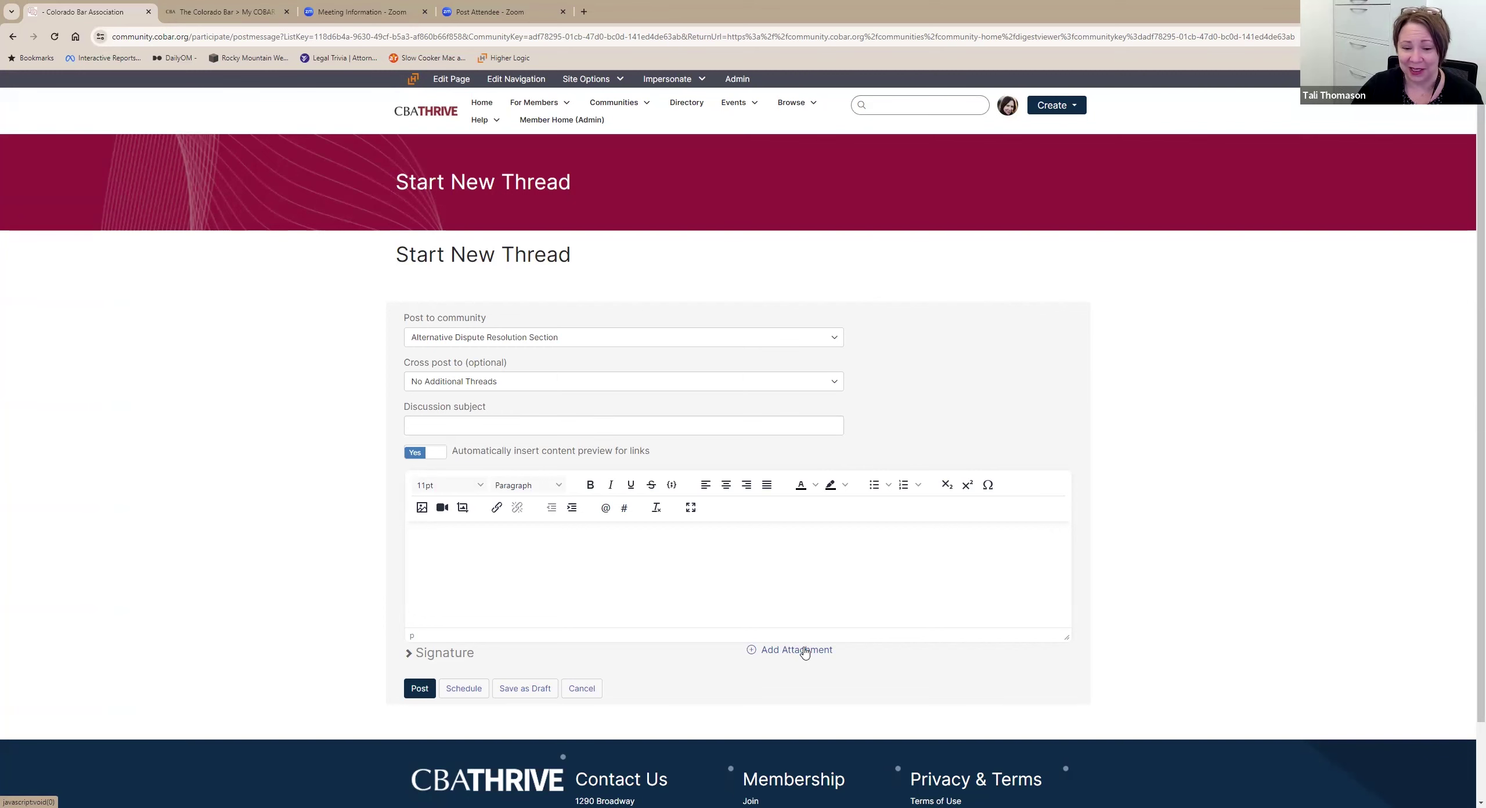
Click into the thread's message body, then start a new discussion thread from Create.
scroll(430, 645, "down", 1)
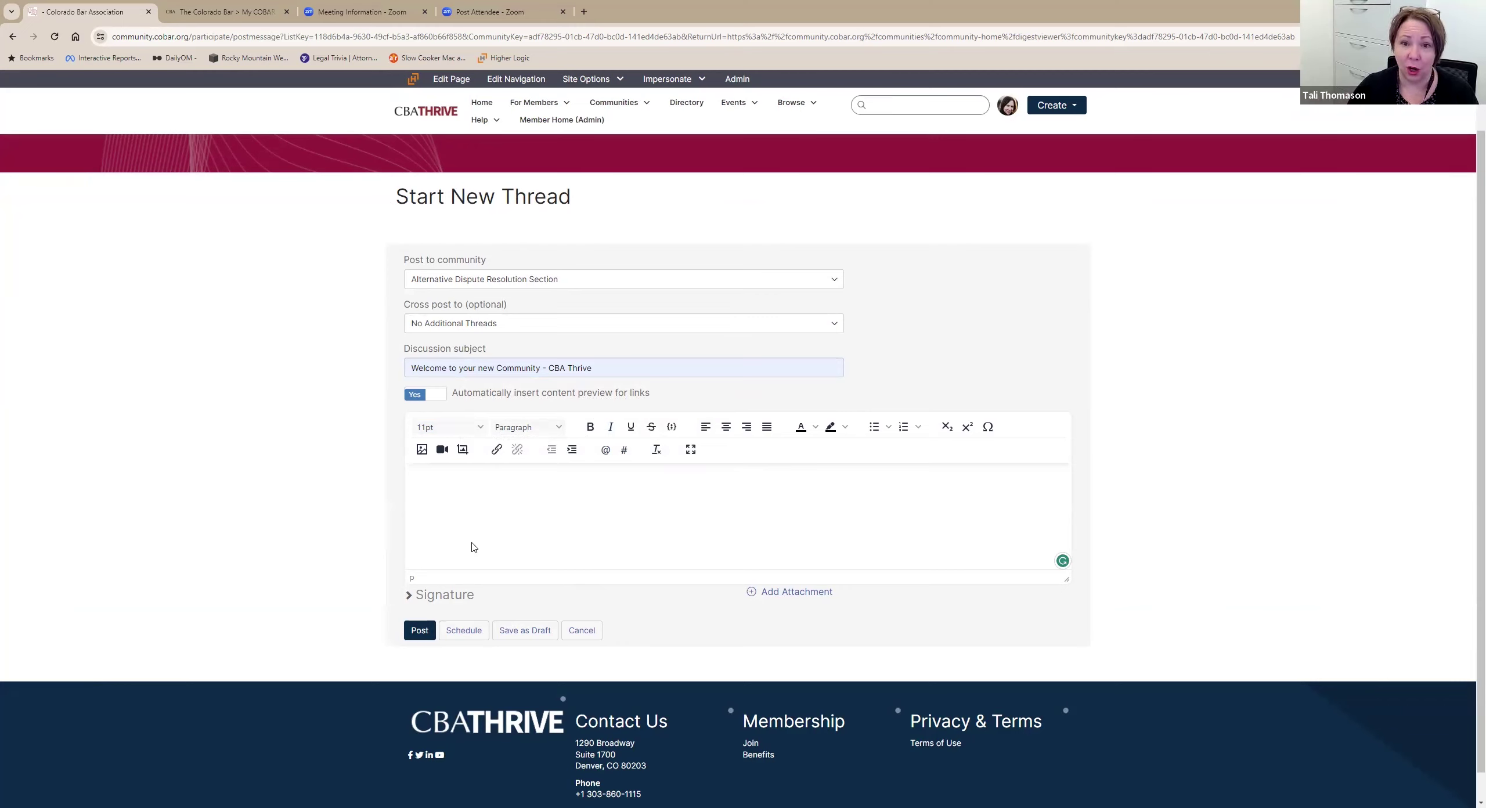
left_click(473, 547)
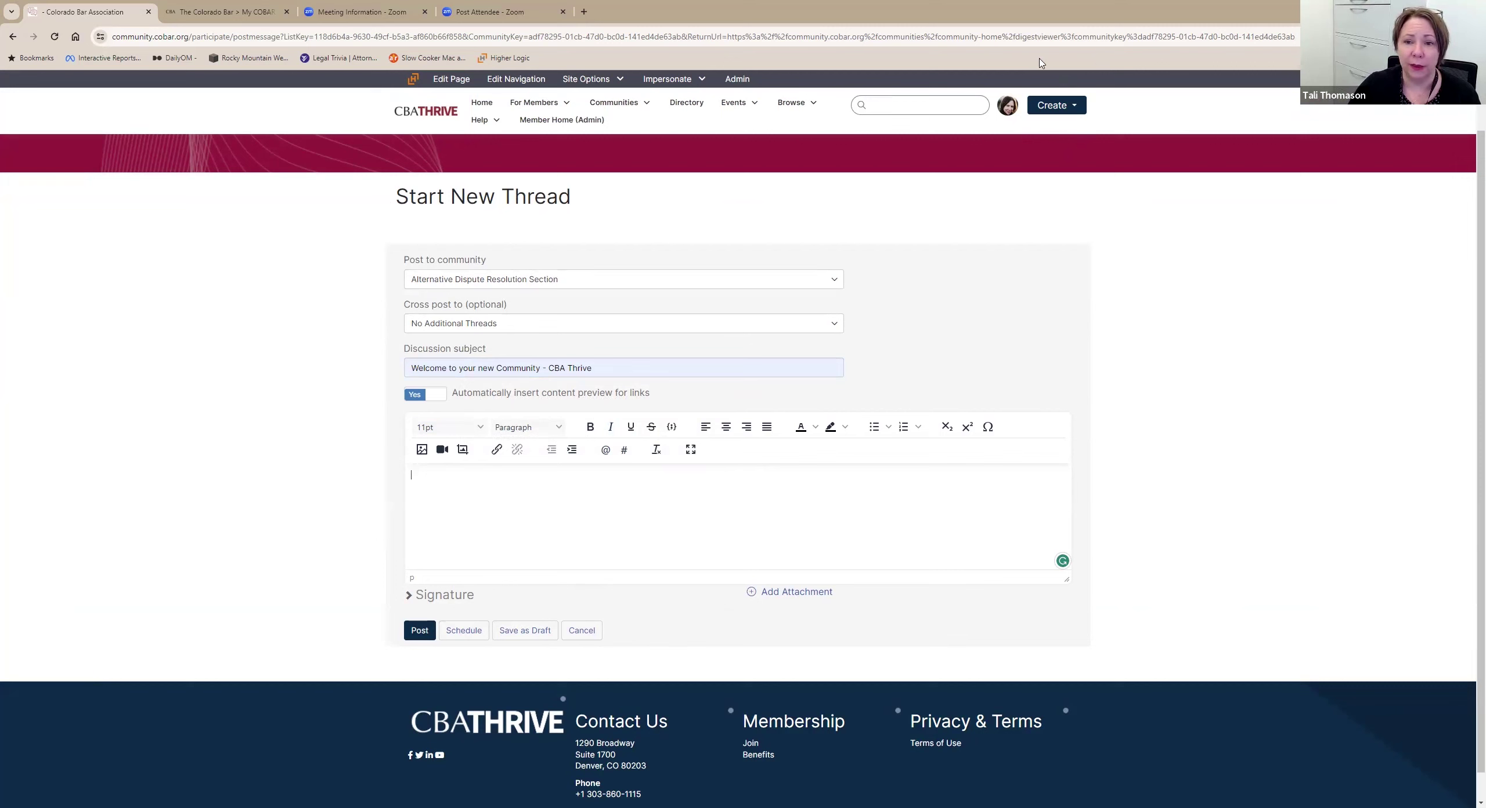
left_click(1075, 107)
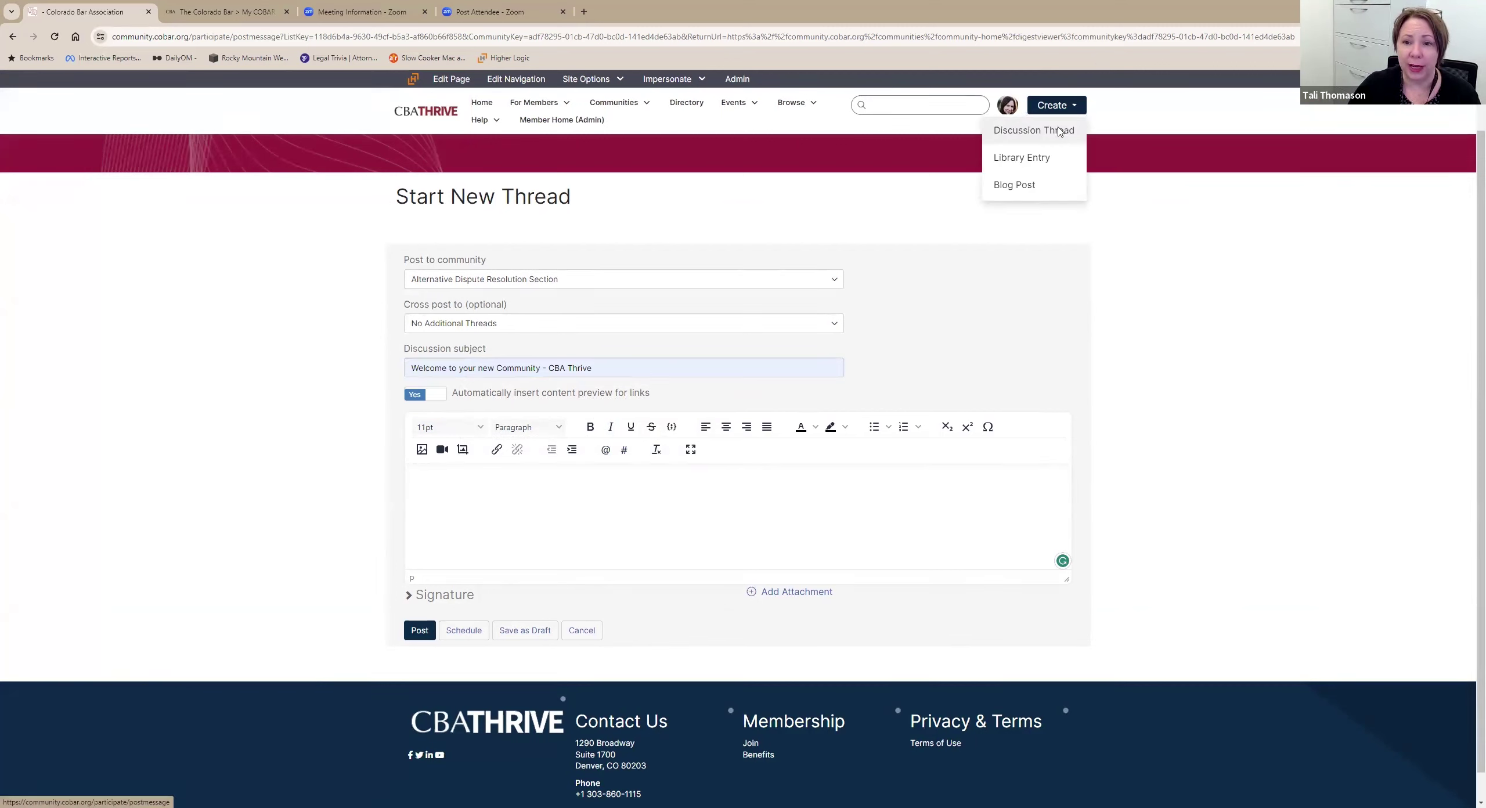
left_click(1059, 131)
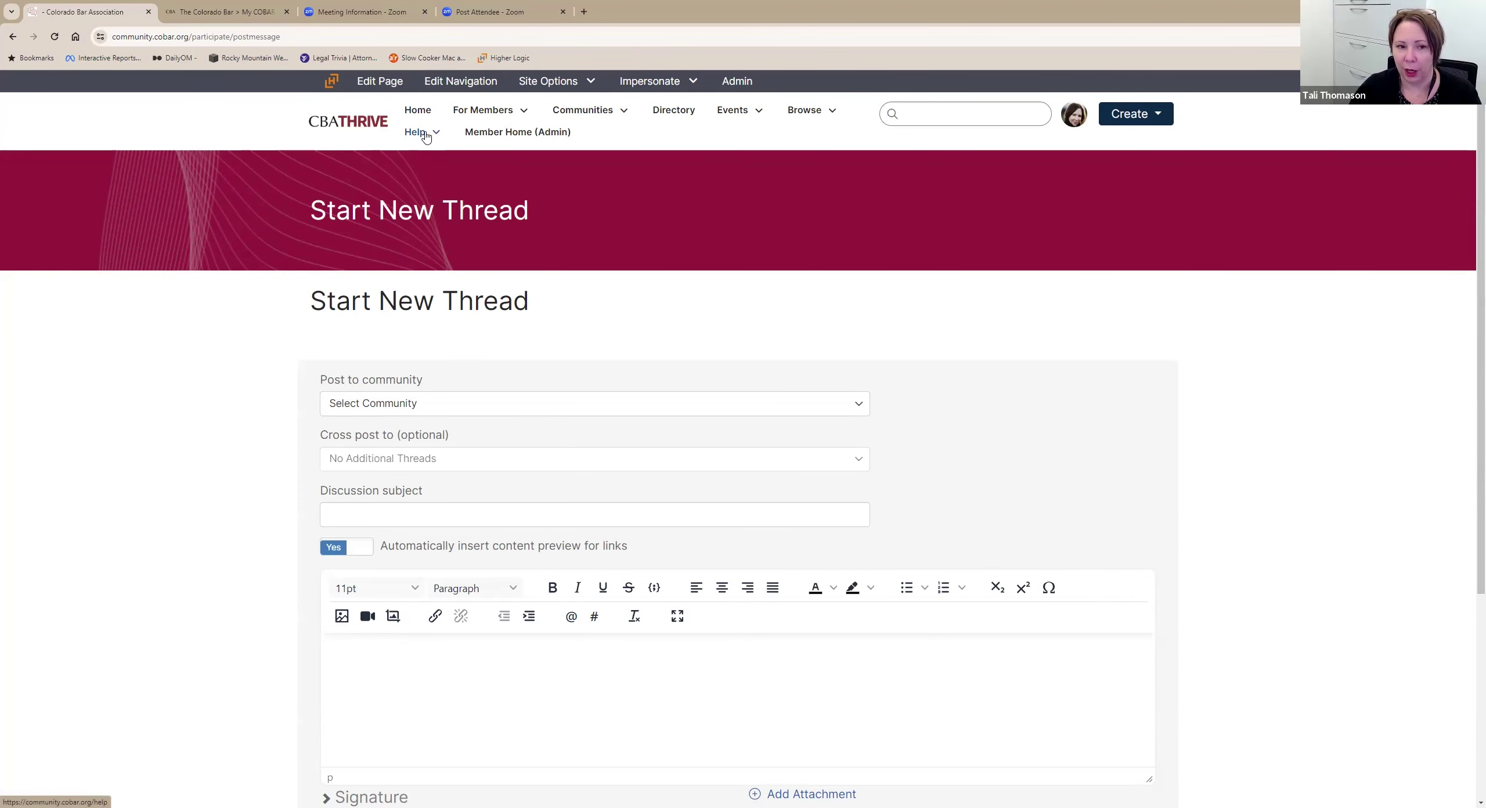
mouse_move(426, 136)
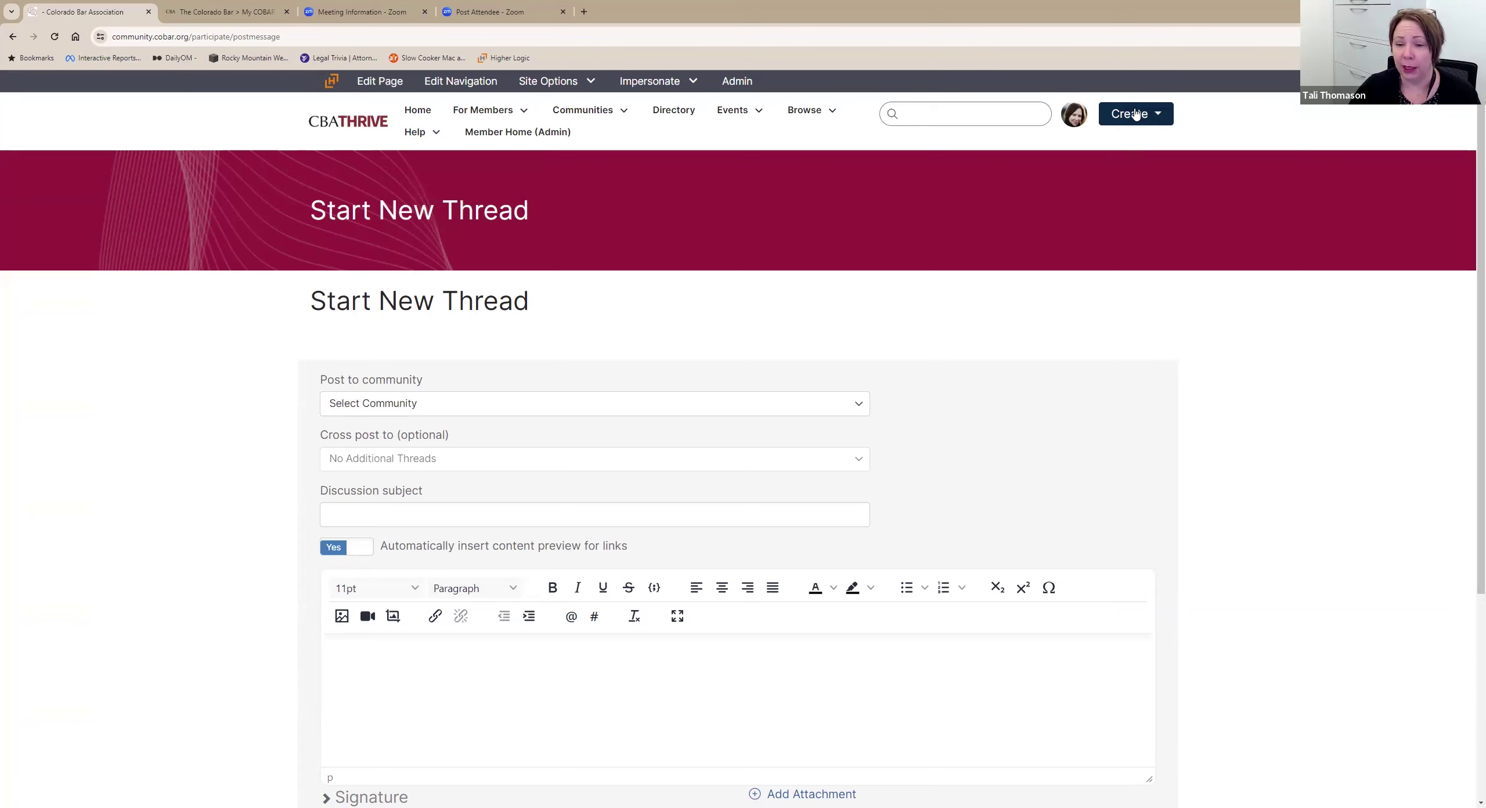
Reload a blank discussion thread form and view the community list without choosing one.
left_click(1156, 116)
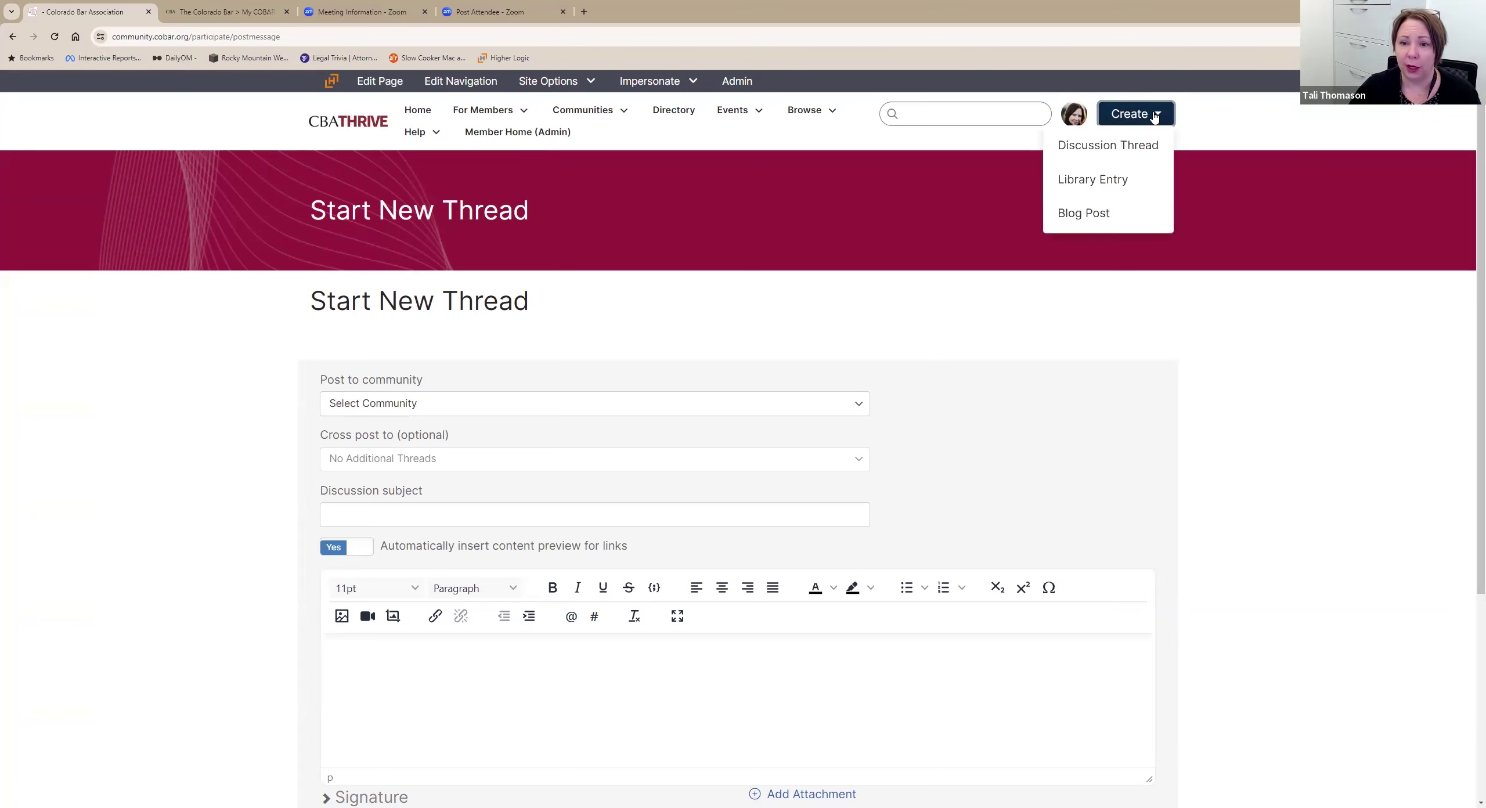
left_click(1142, 158)
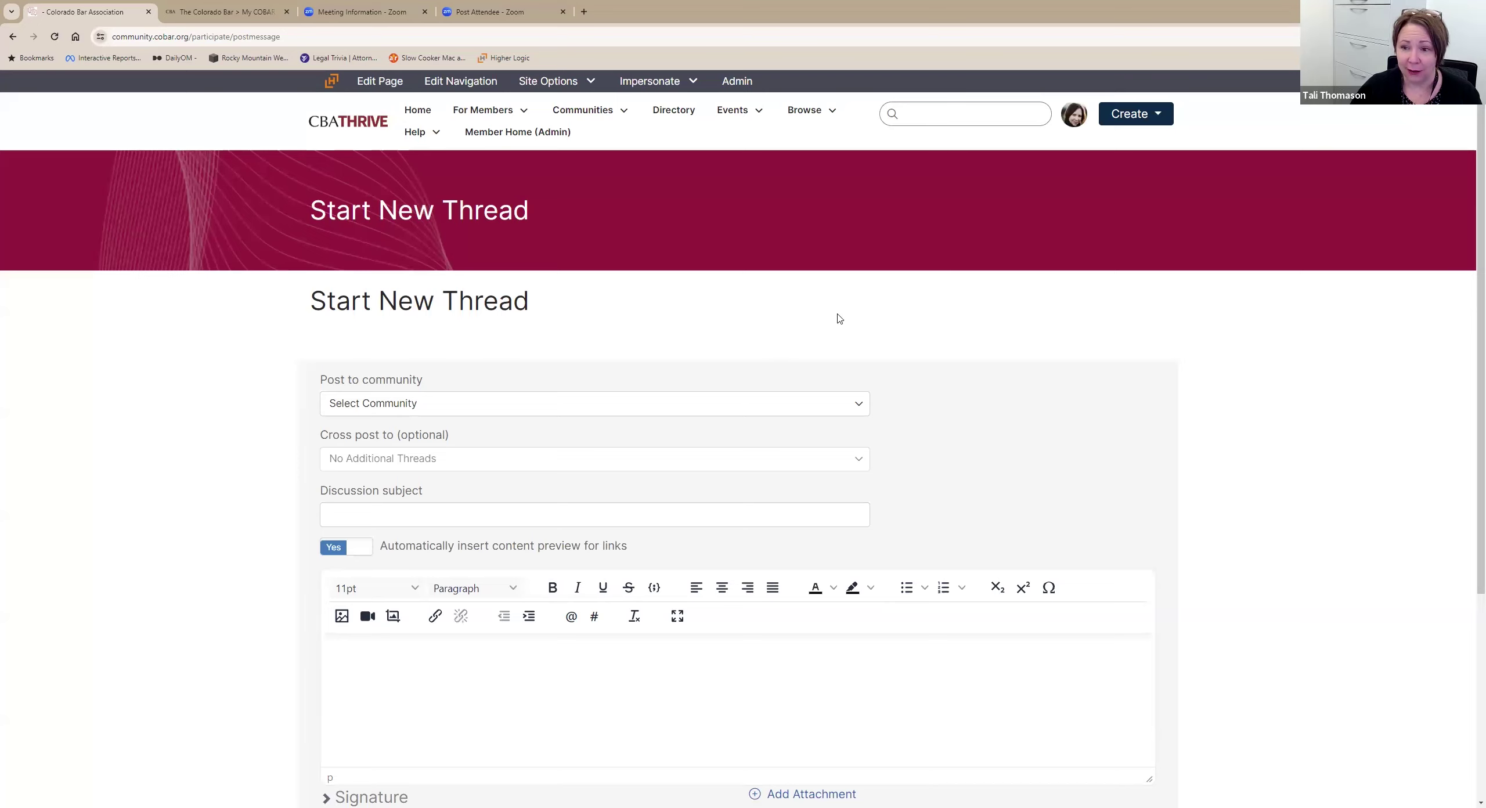
scroll(839, 321, "down", 2)
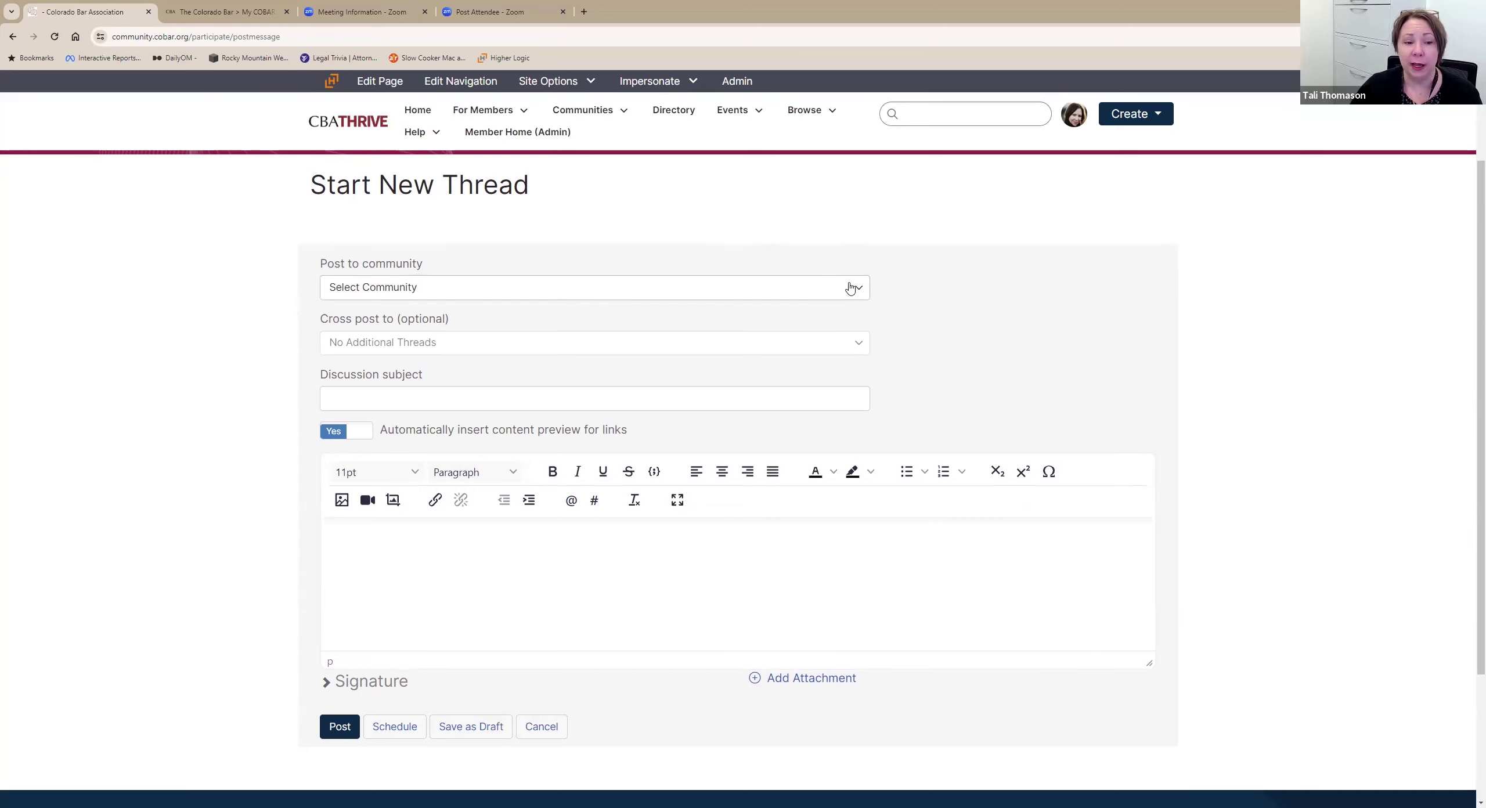
left_click(367, 294)
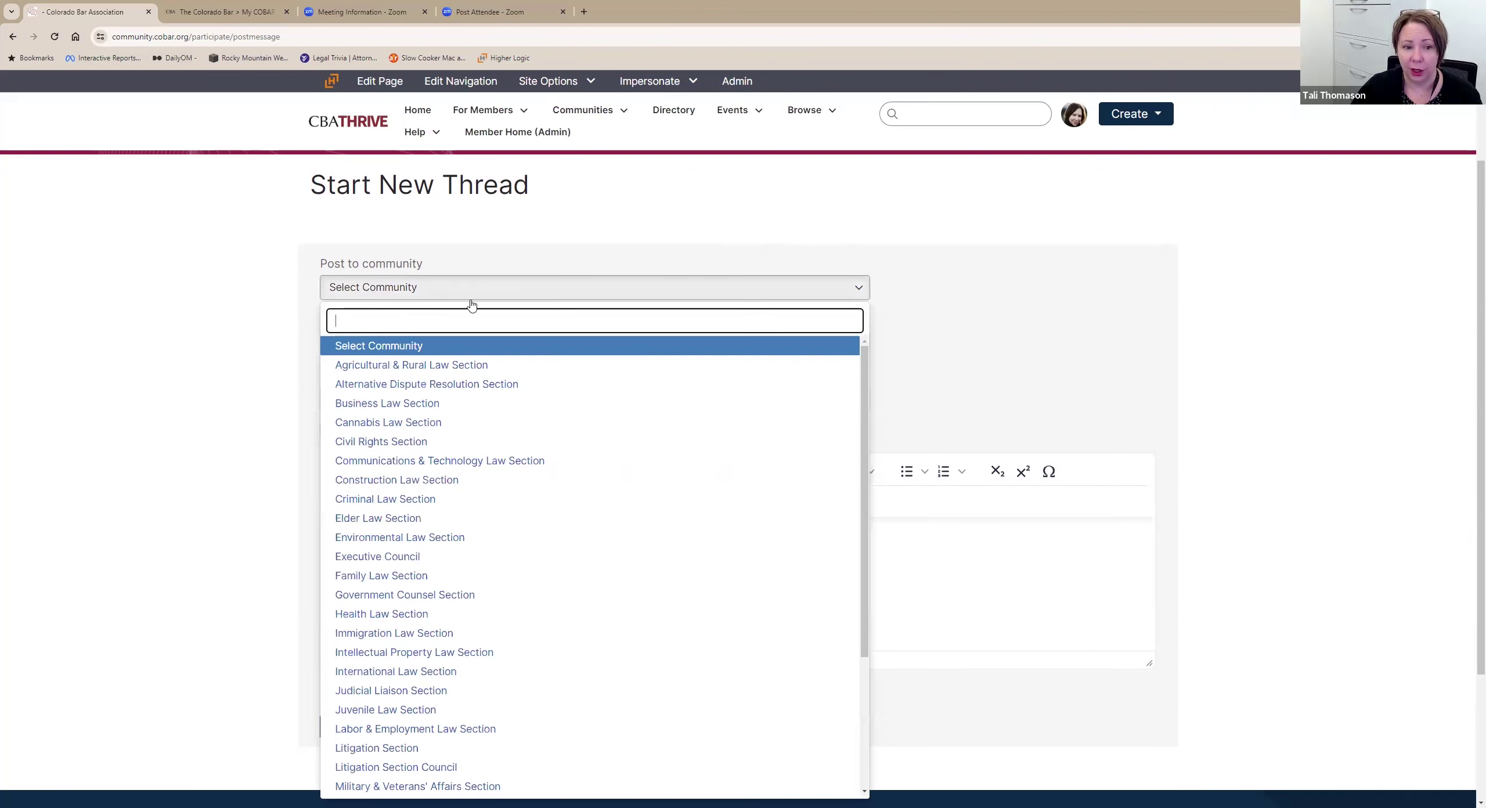
scroll(696, 549, "up", 2)
left_click(615, 116)
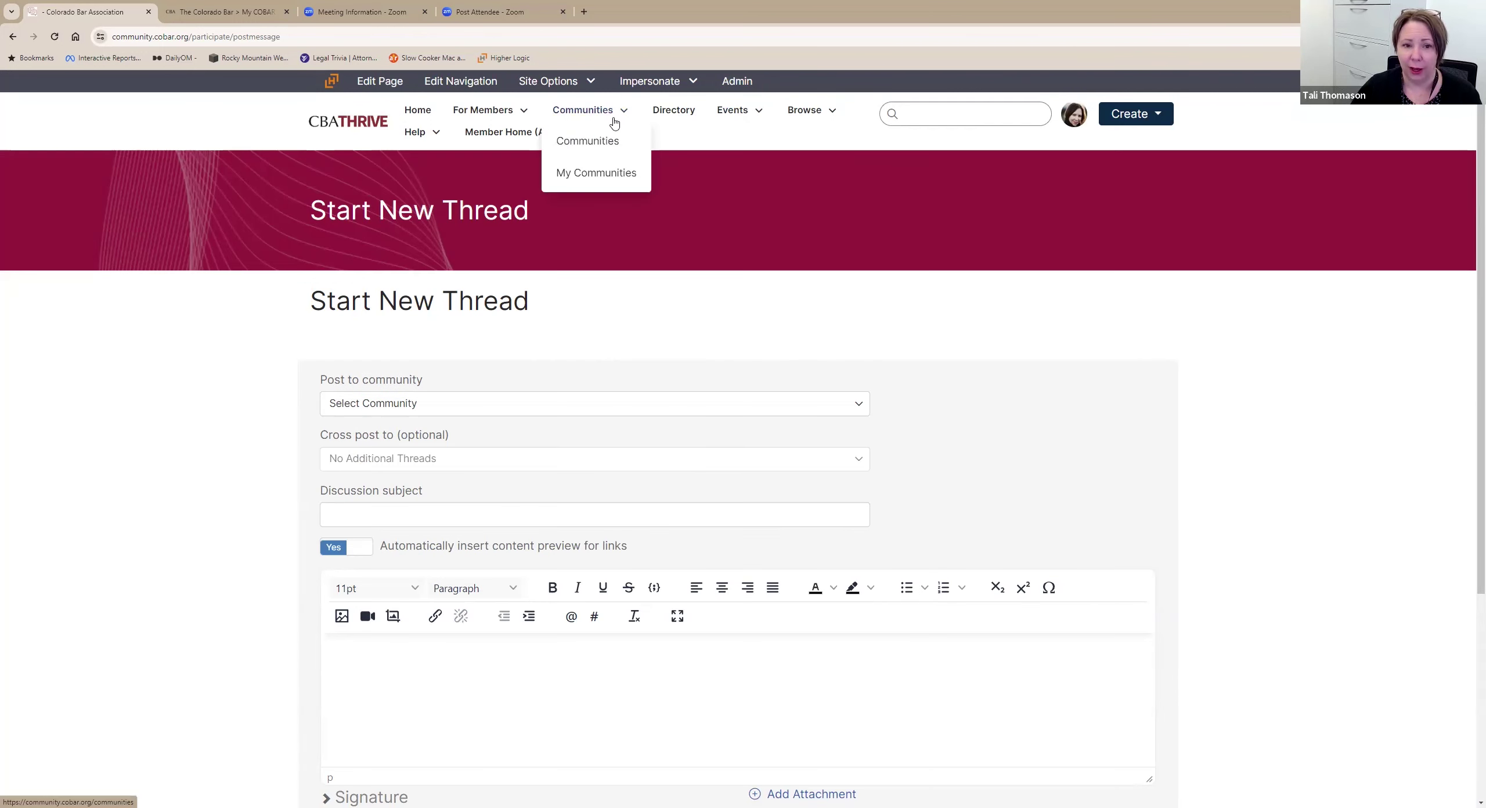
From My Communities, open the Agricultural & Rural Law Section library and show its folder tree.
left_click(607, 173)
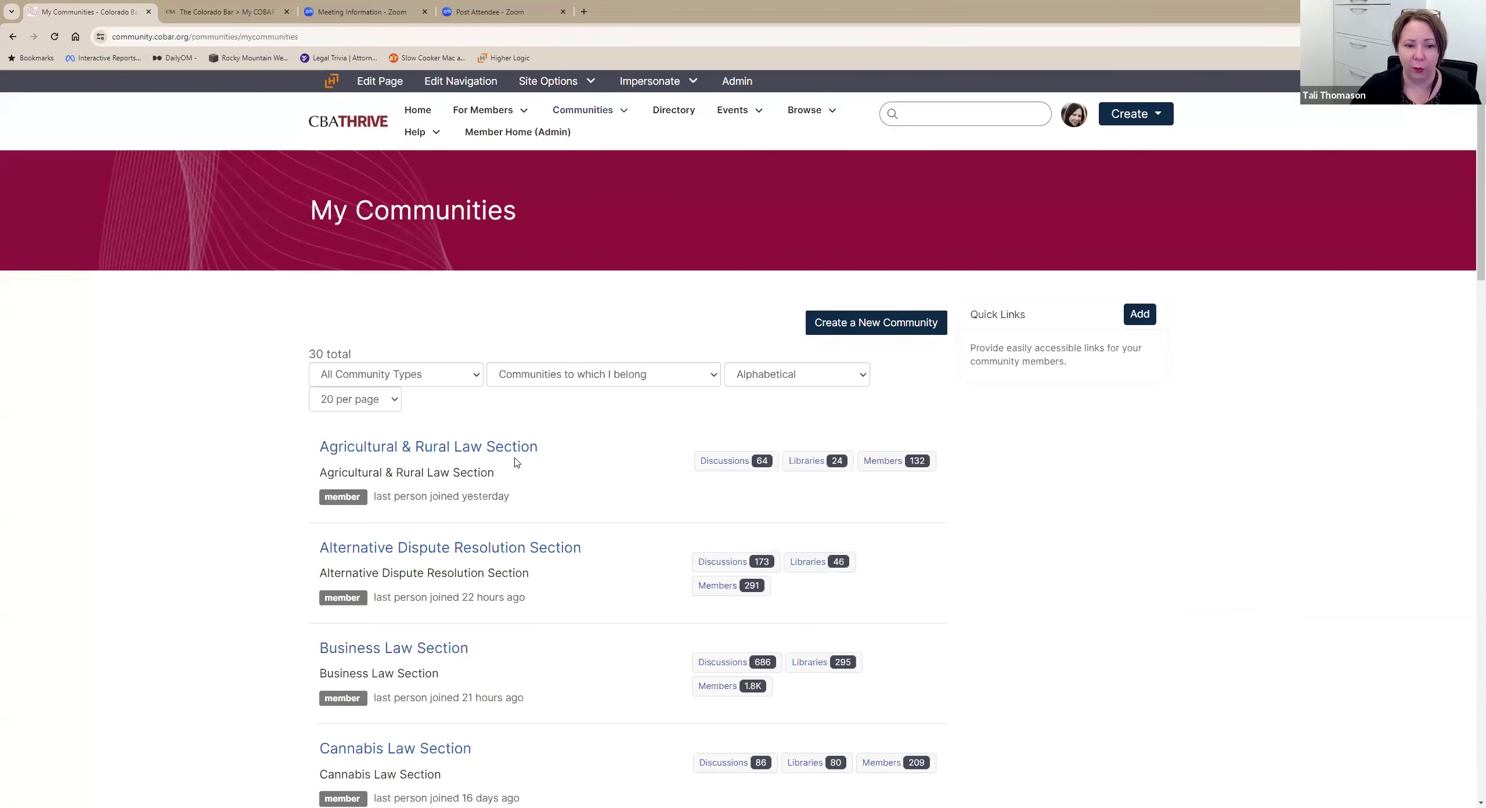
left_click(514, 450)
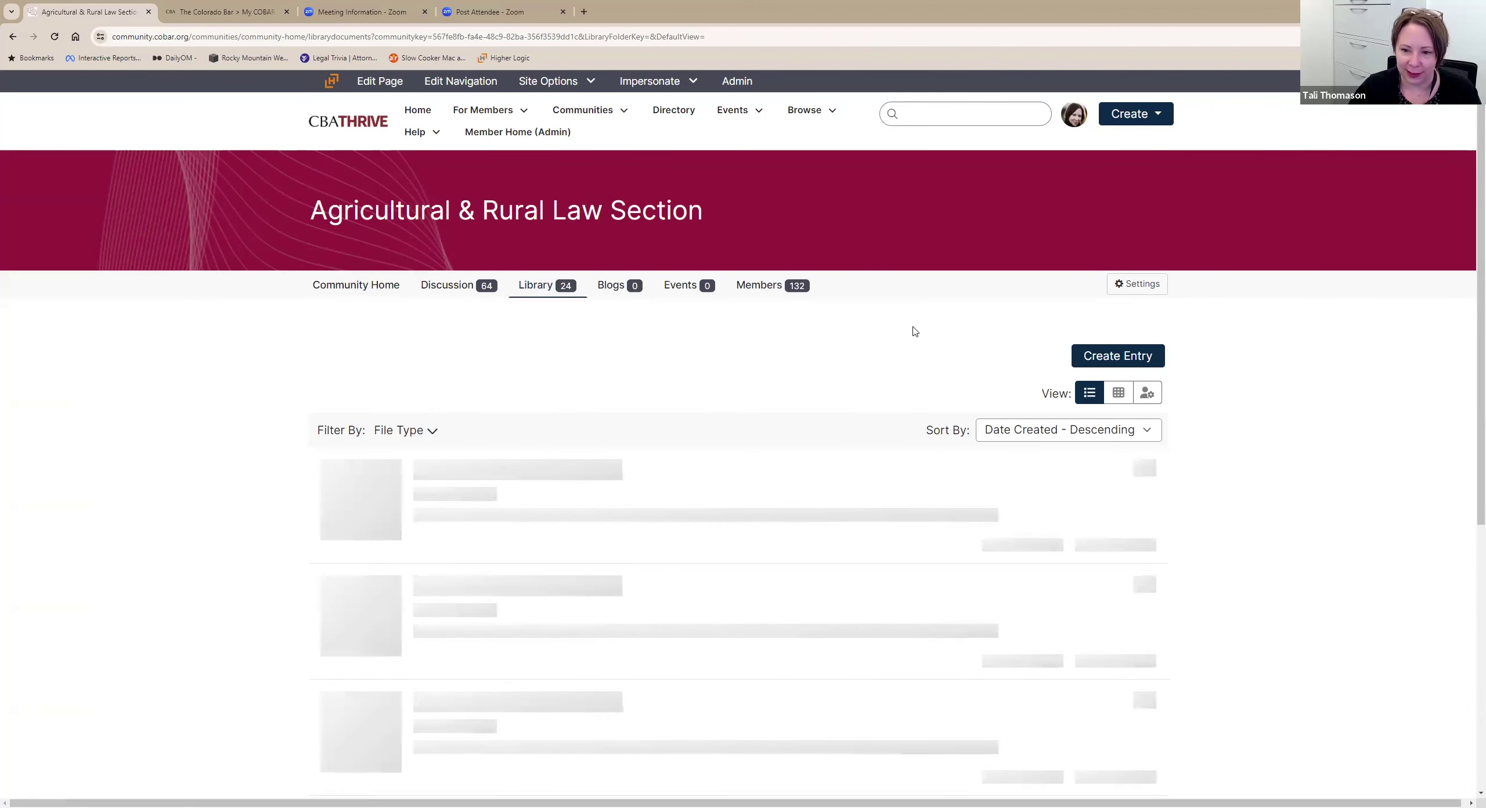
scroll(919, 340, "down", 2)
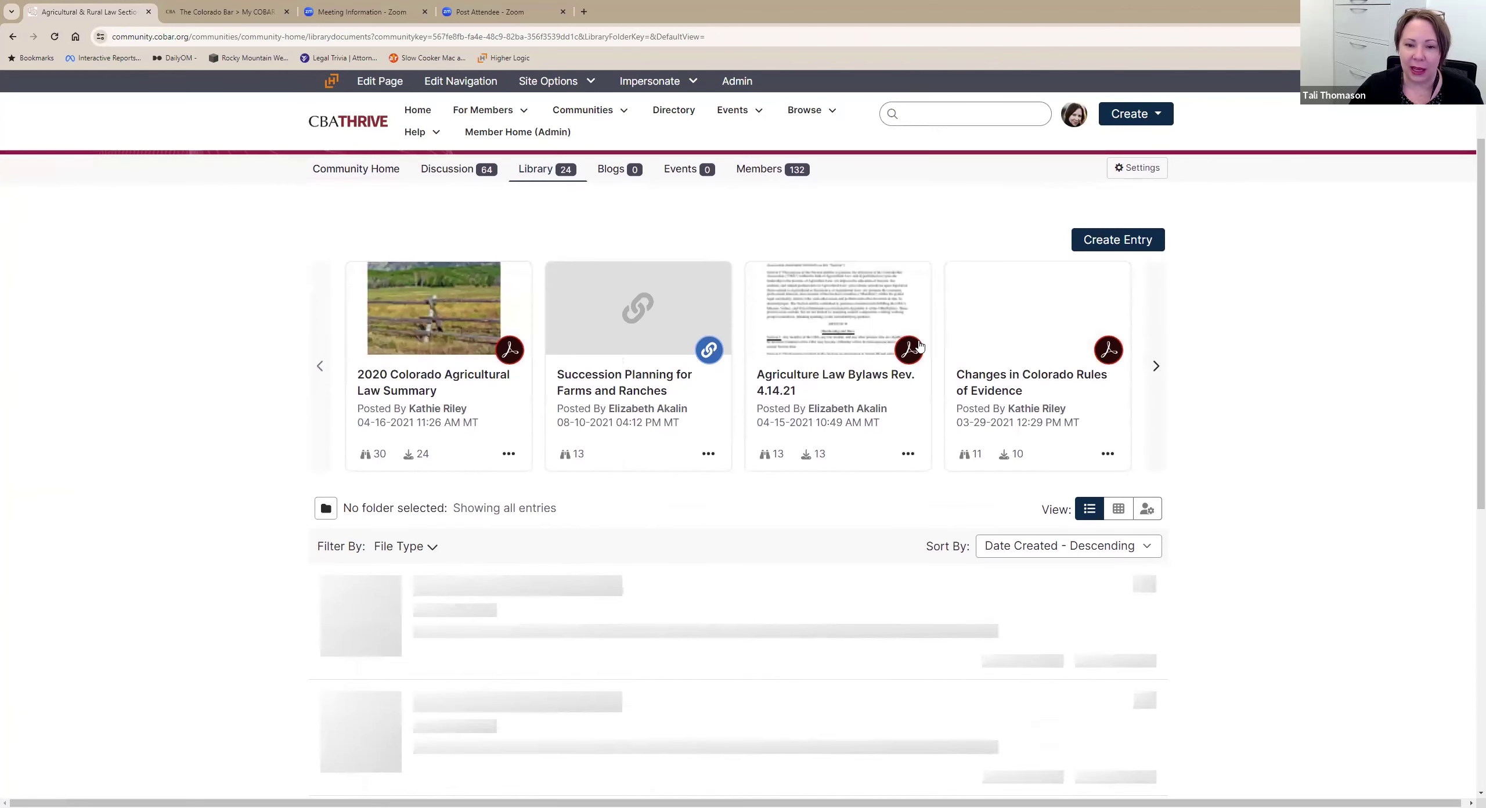
scroll(856, 421, "down", 3)
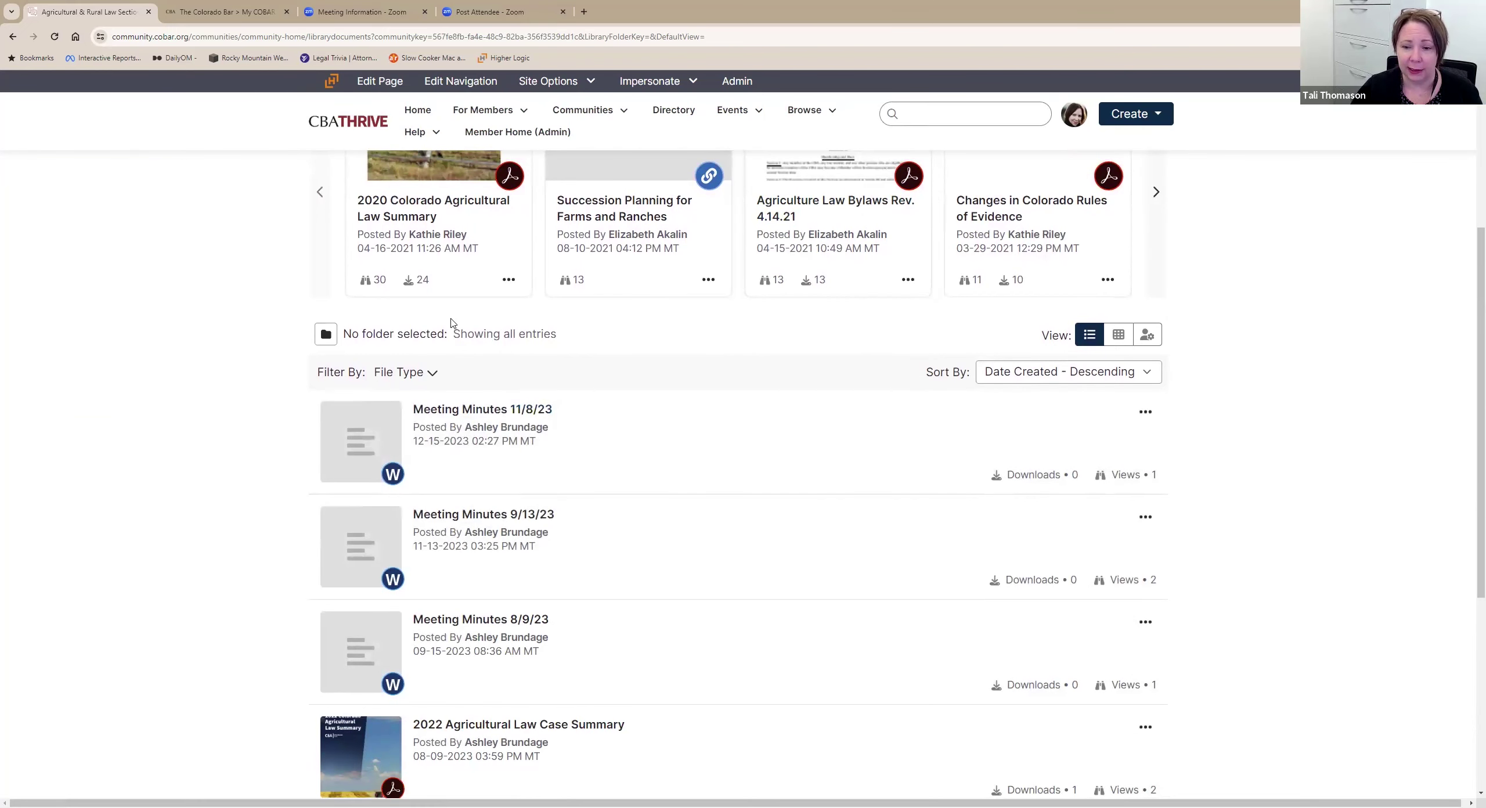
left_click(327, 337)
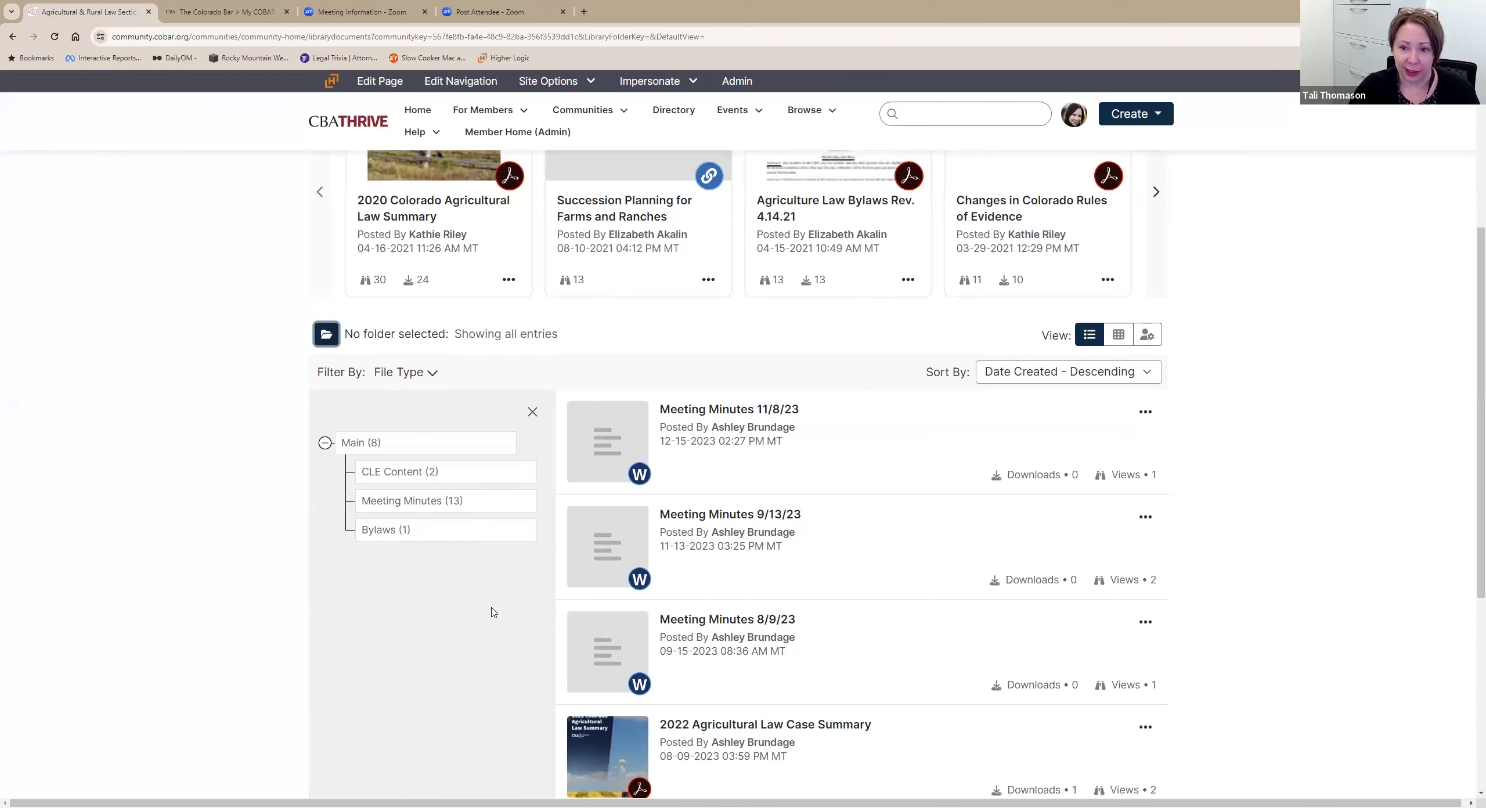
scroll(491, 612, "up", 5)
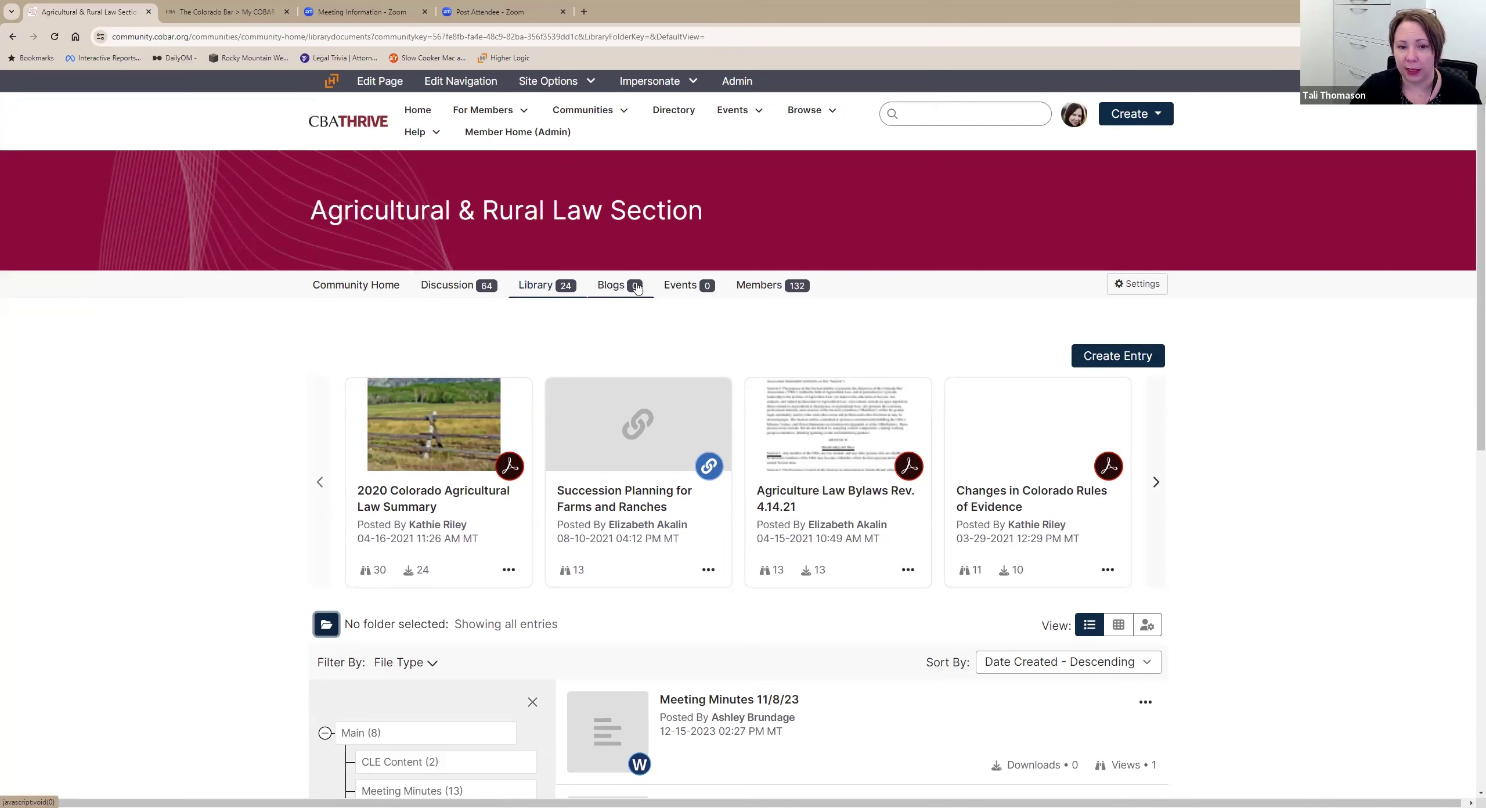
View the Agricultural & Rural Law Section's Events tab, then its 132-member Members list.
left_click(683, 295)
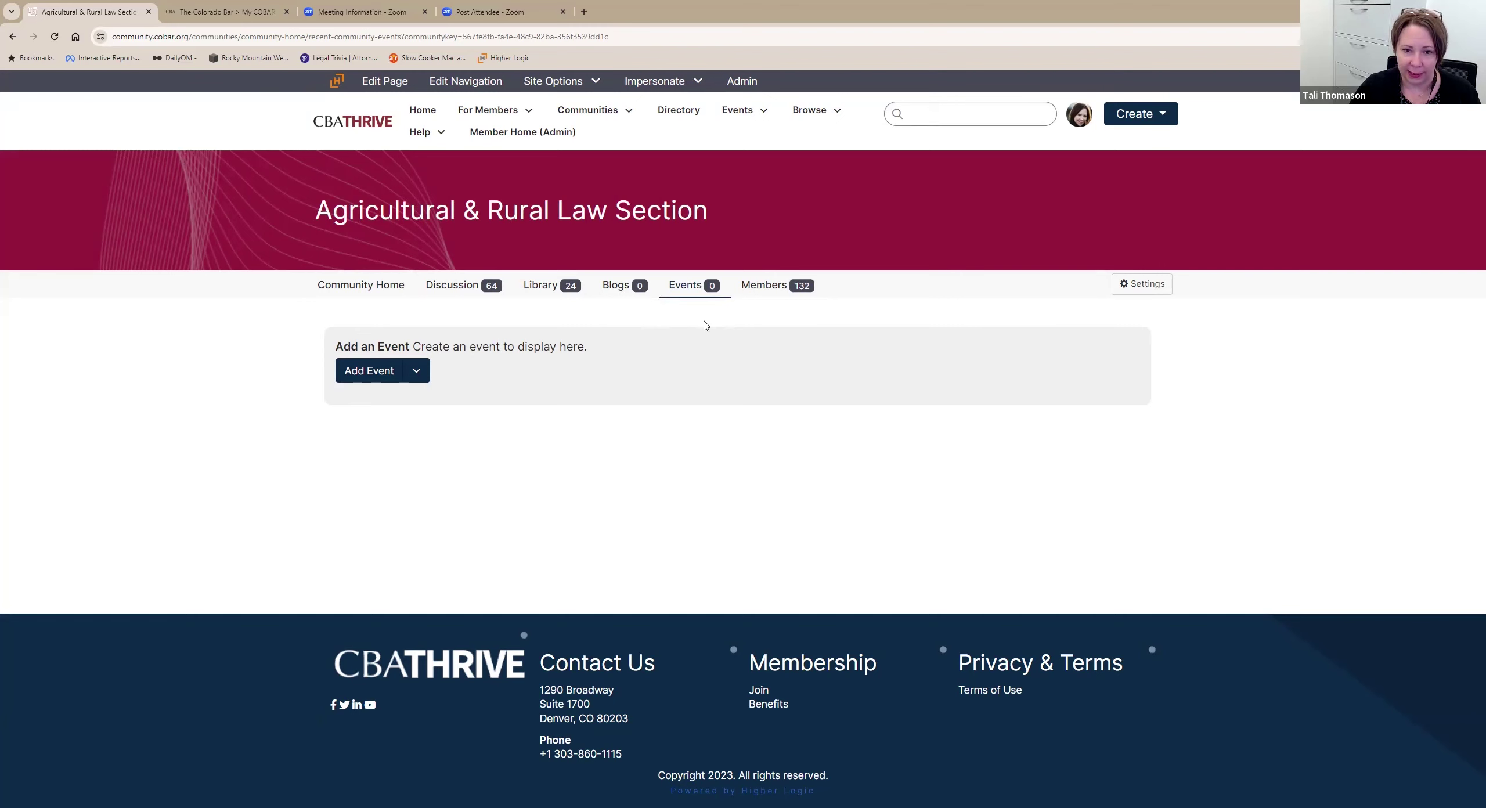
left_click(767, 287)
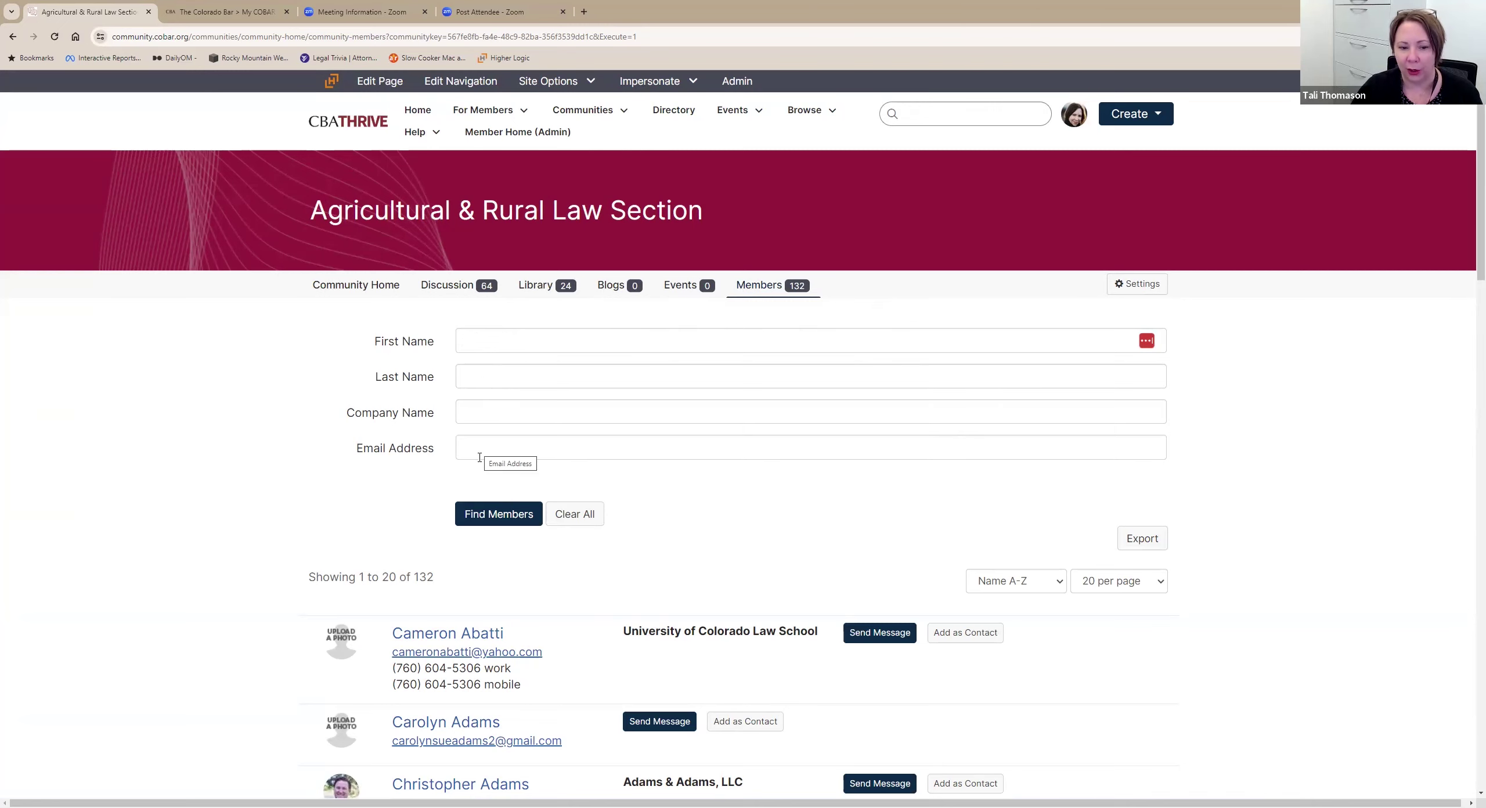
scroll(551, 335, "down", 5)
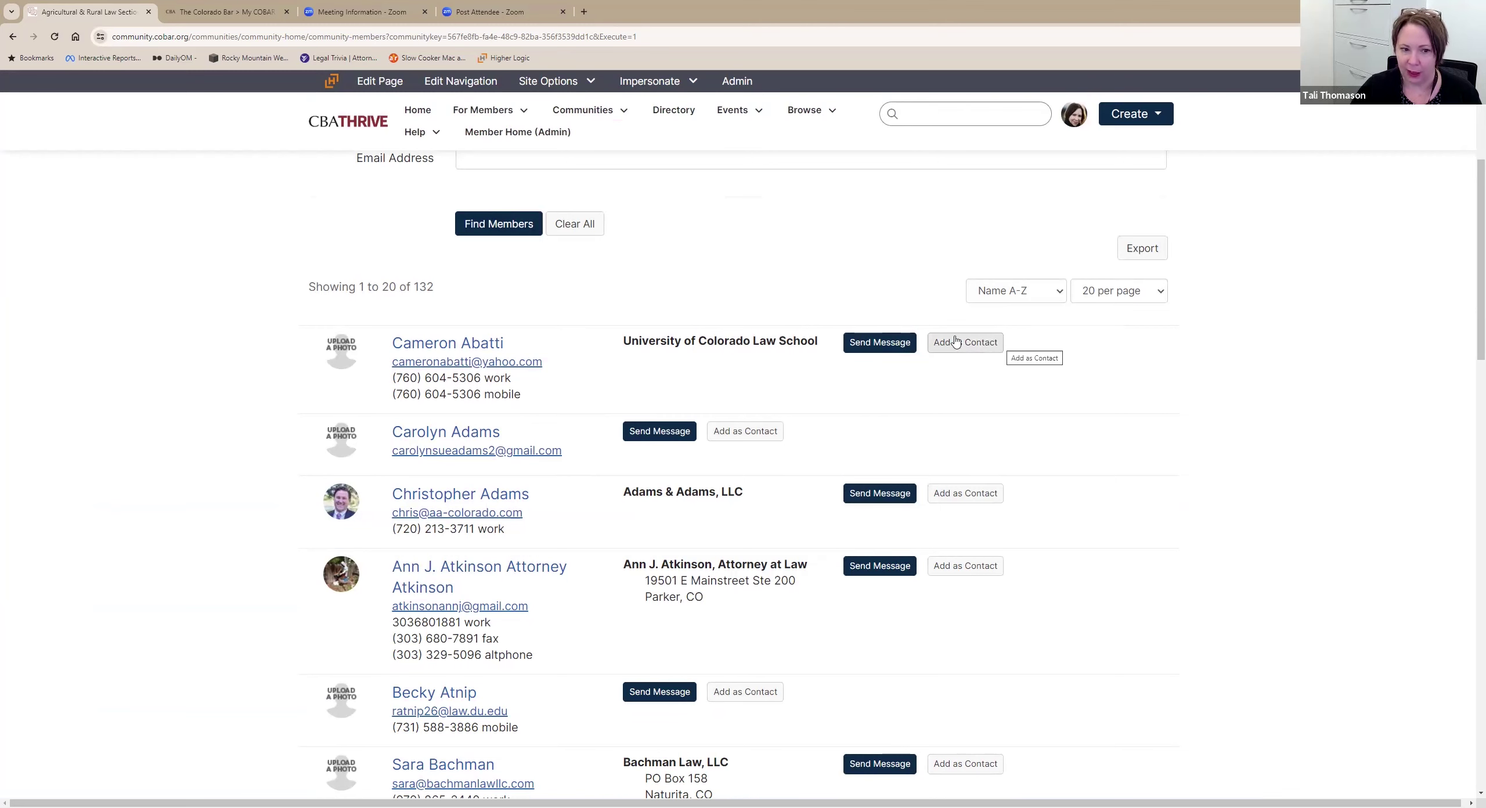
left_click(485, 346)
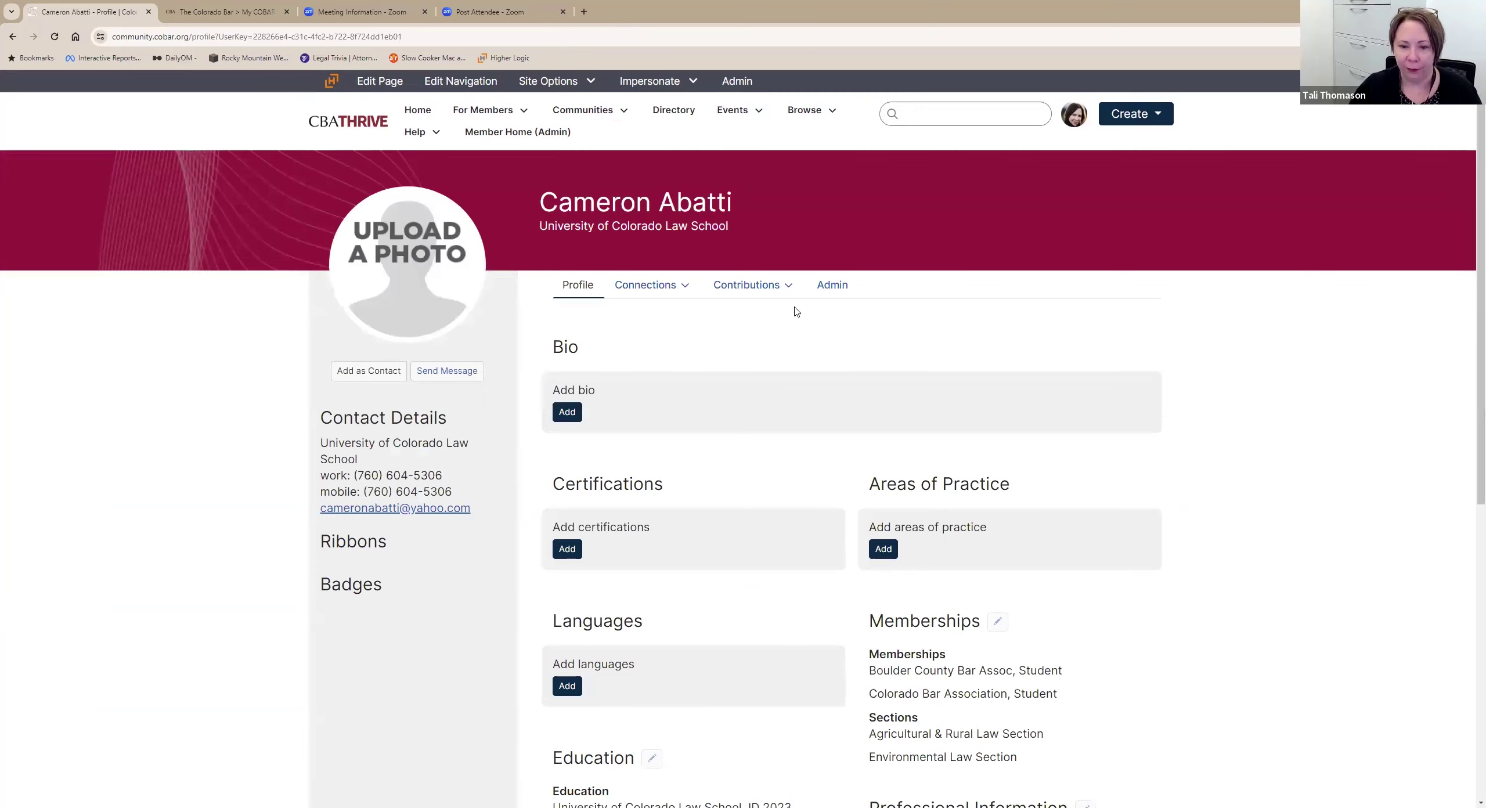
scroll(789, 331, "down", 5)
scroll(787, 346, "down", 3)
scroll(785, 347, "up", 8)
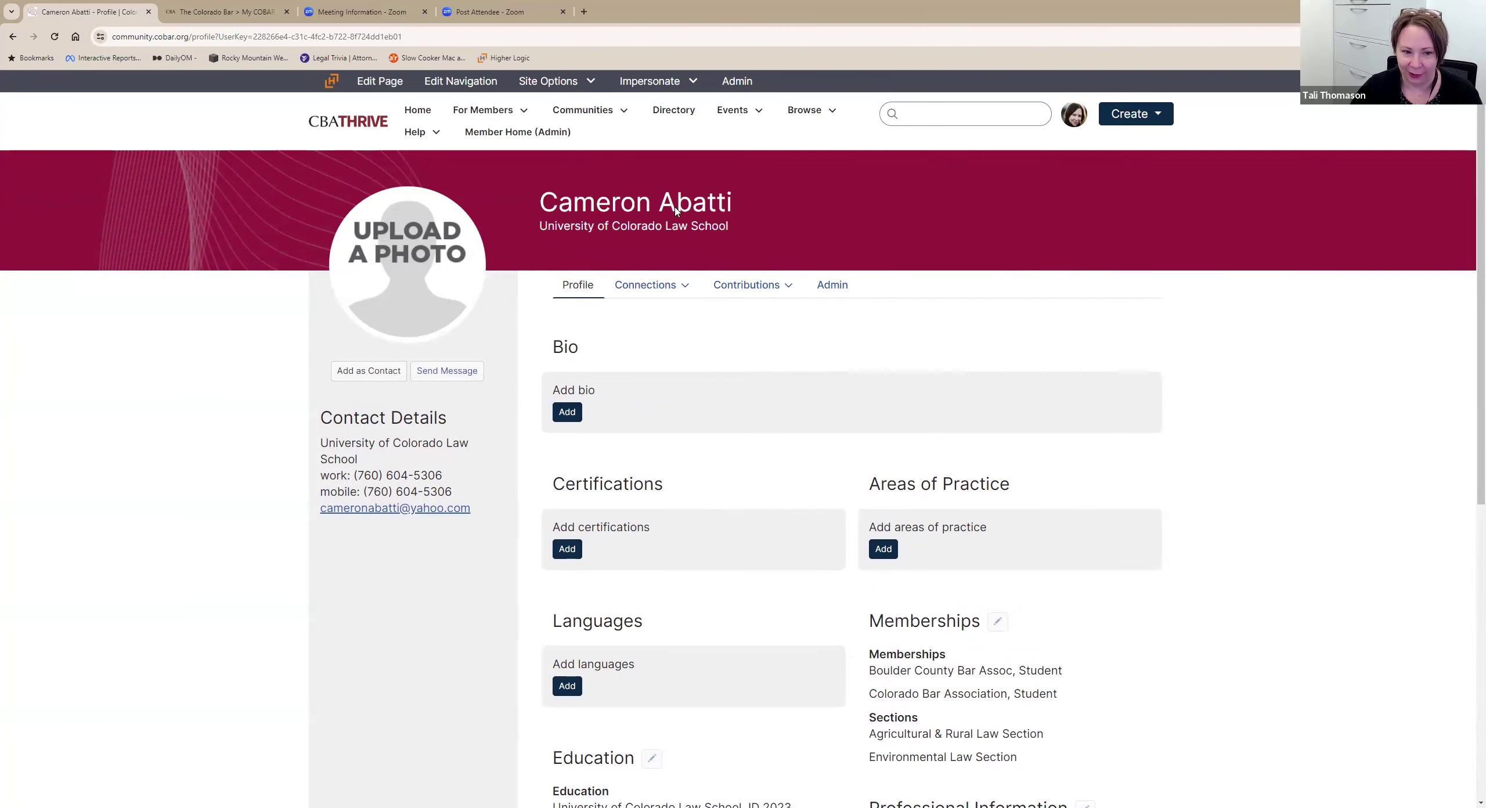
key("alt+Left")
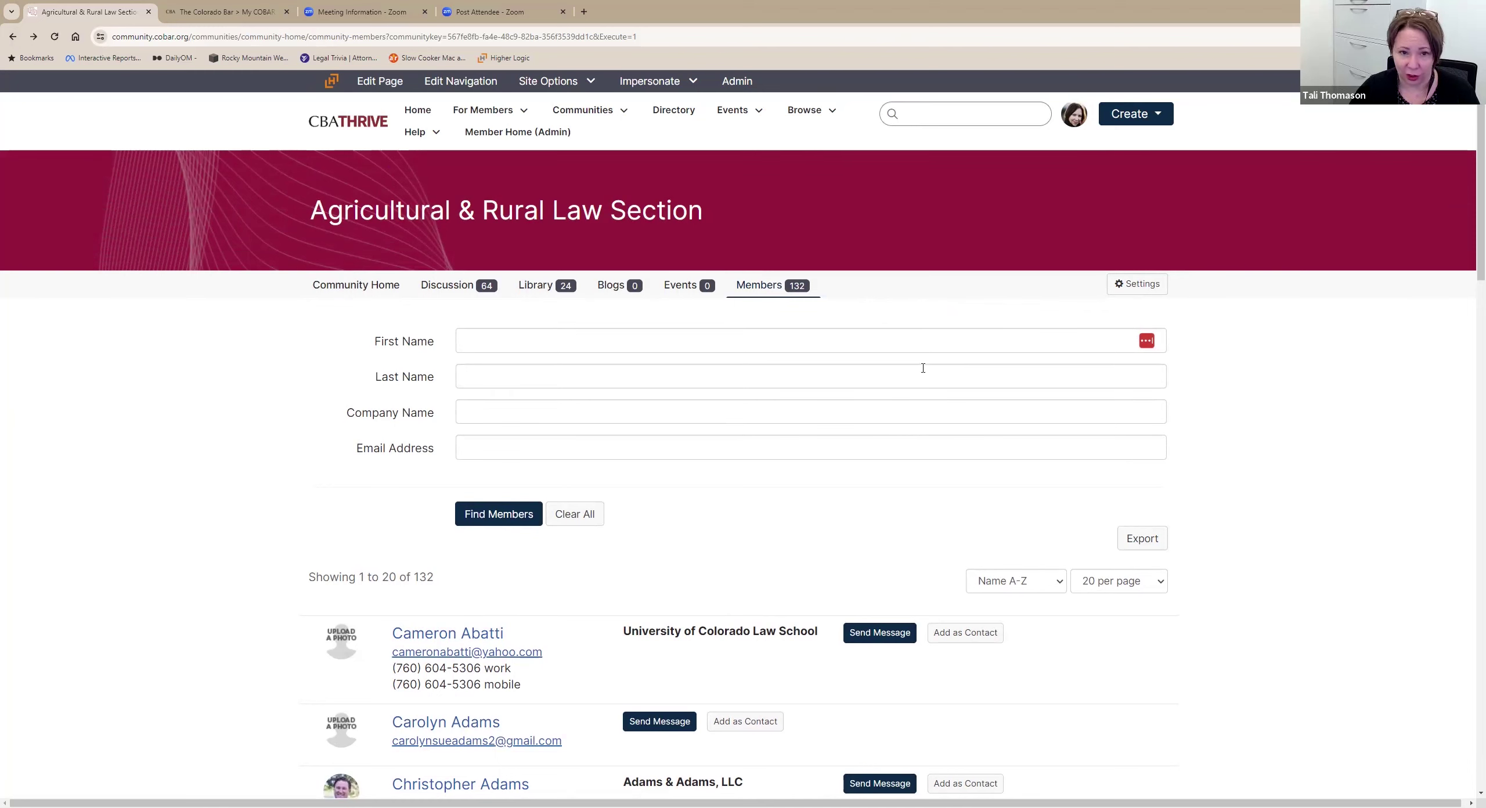
Search the Member Directory by keyword SBA, returning 22 matching members.
left_click(693, 113)
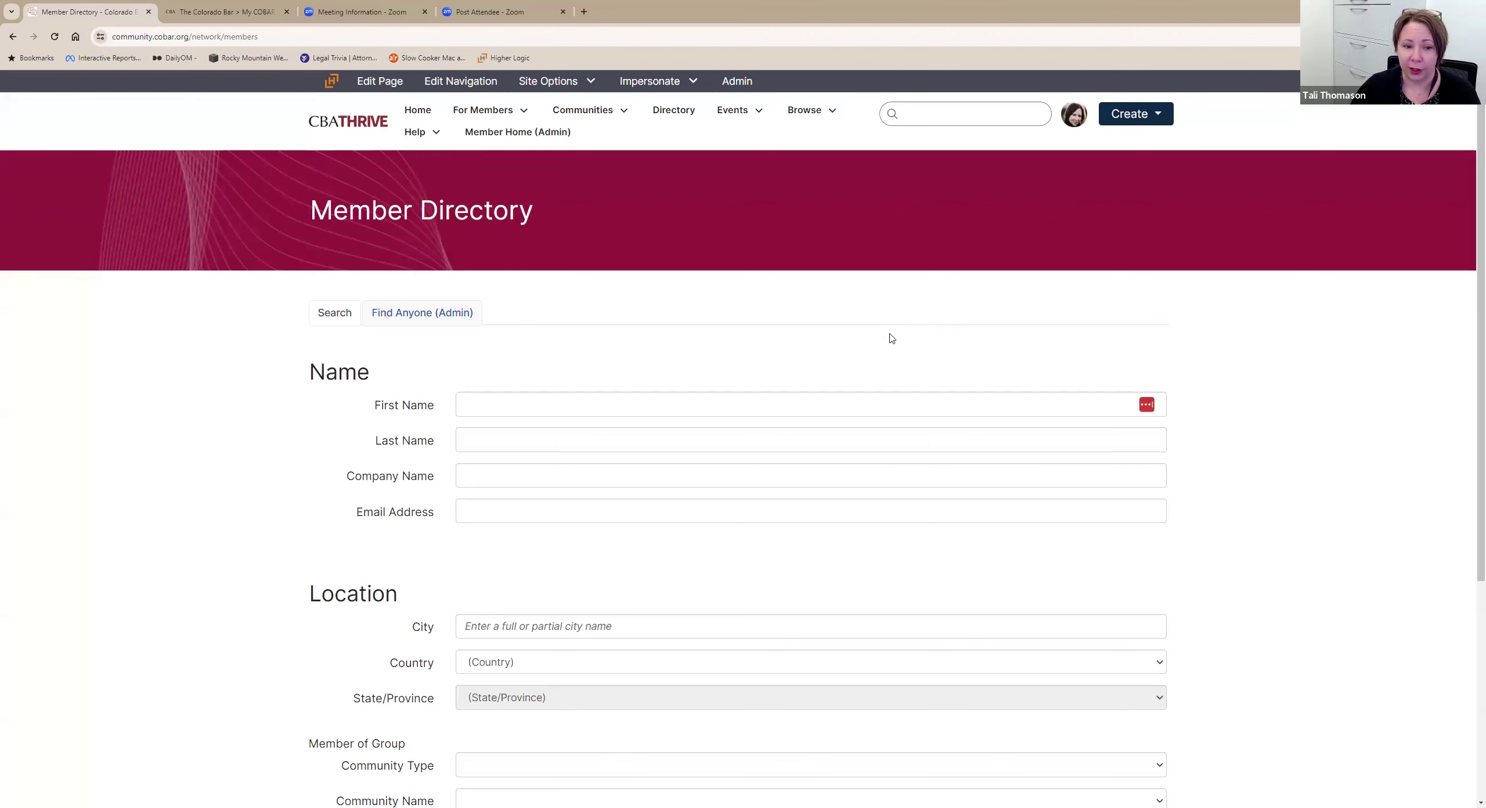
scroll(894, 321, "down", 1)
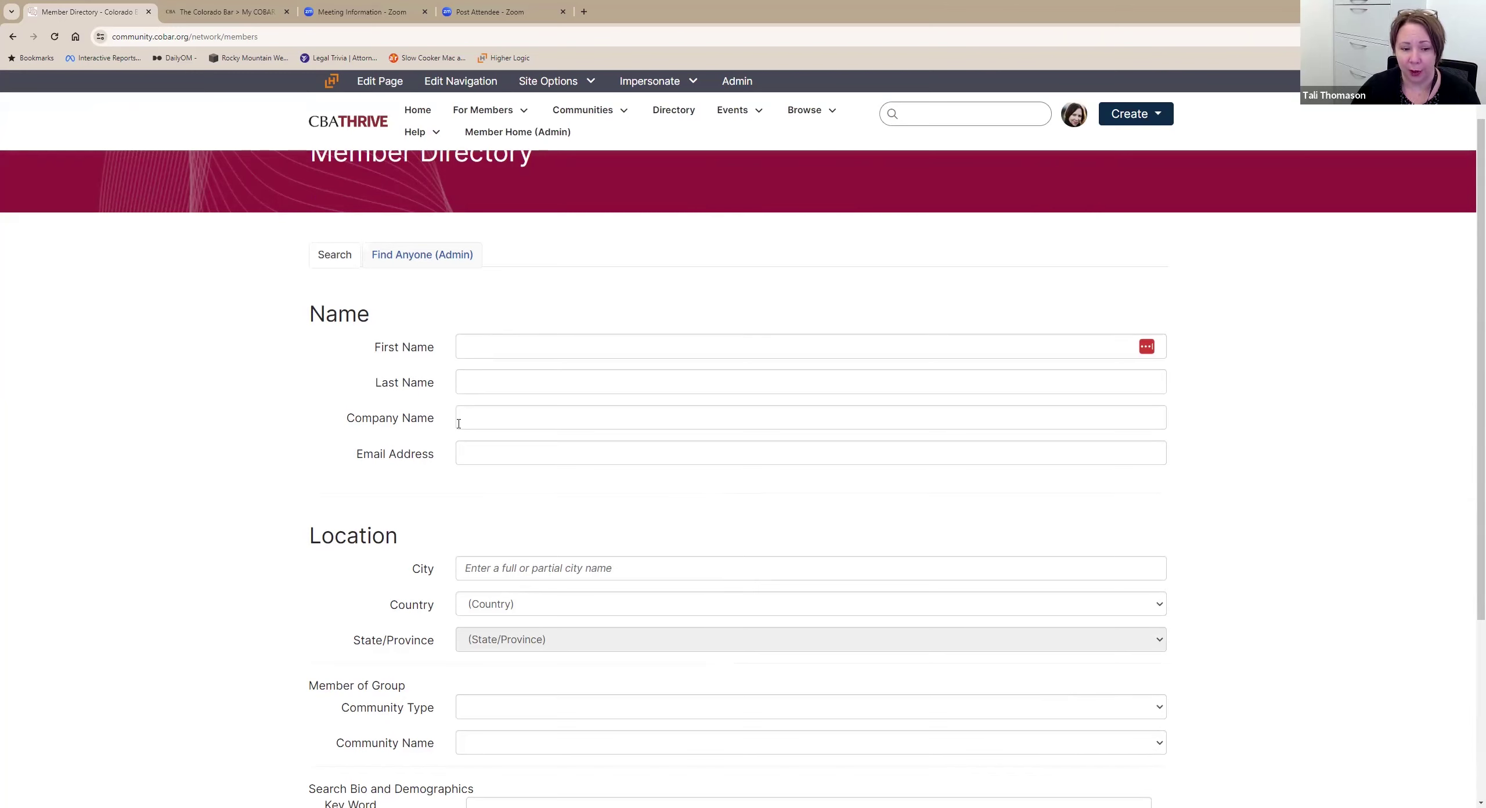
scroll(707, 417, "down", 4)
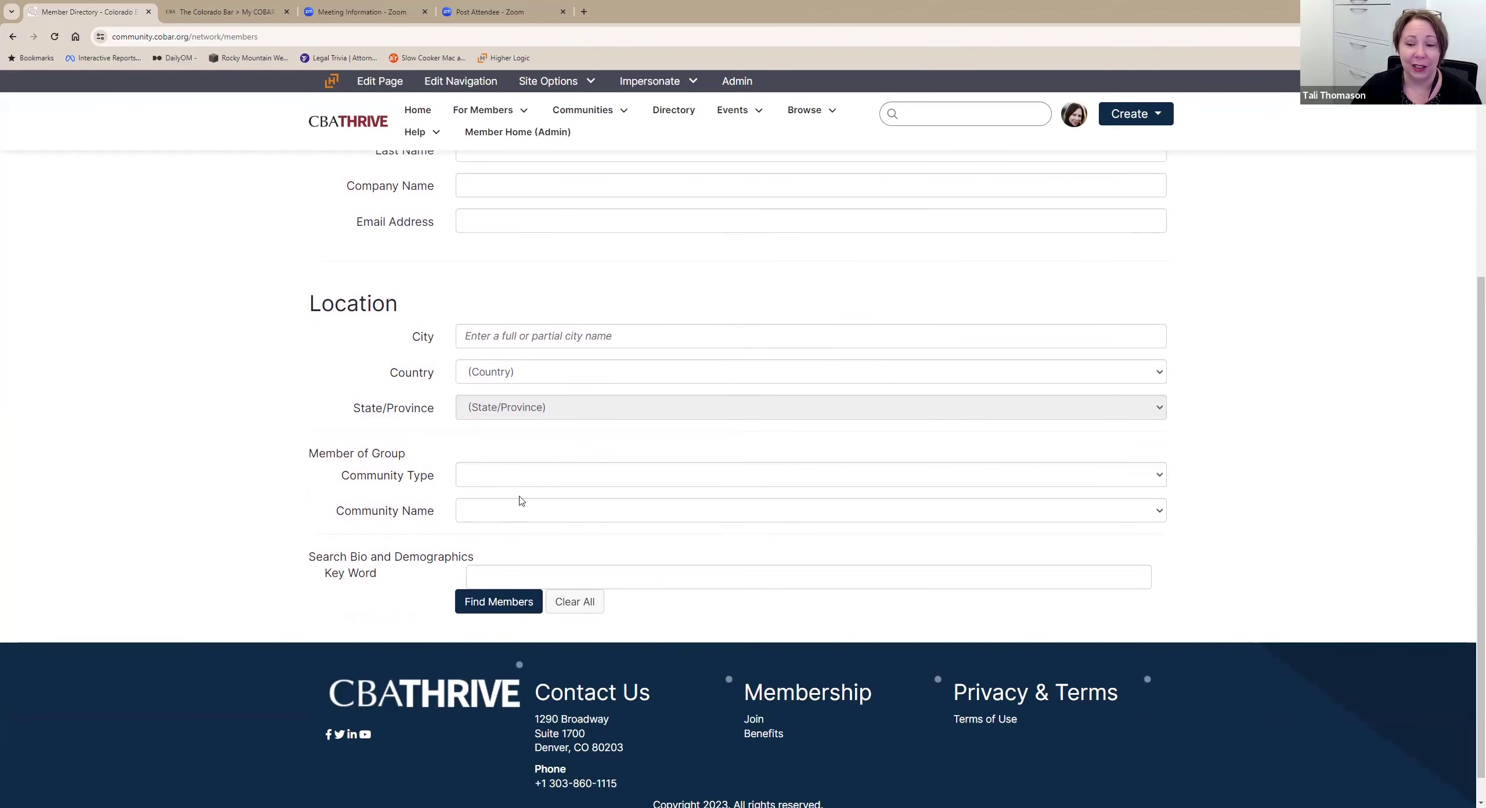
left_click(493, 512)
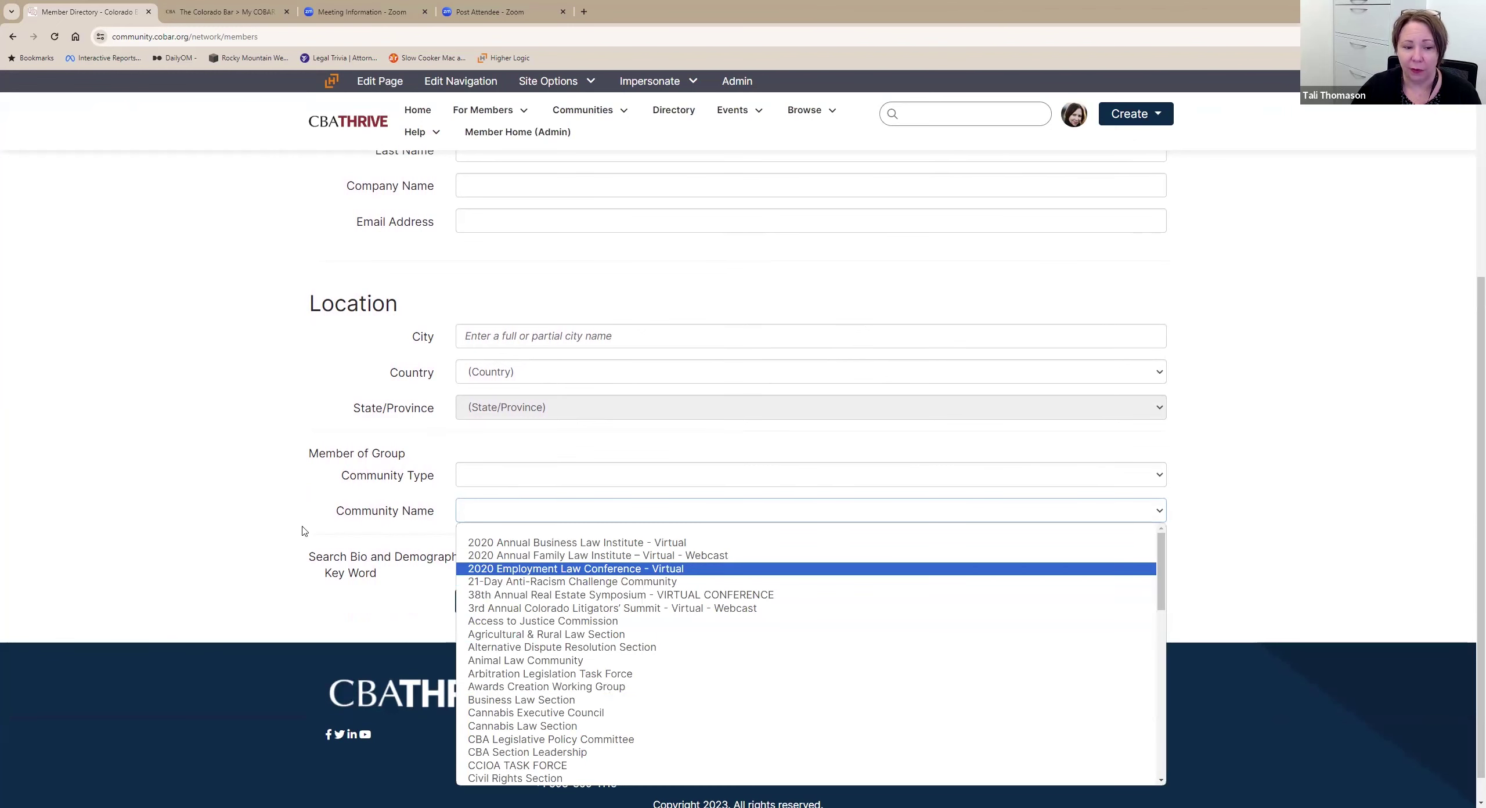
left_click(285, 525)
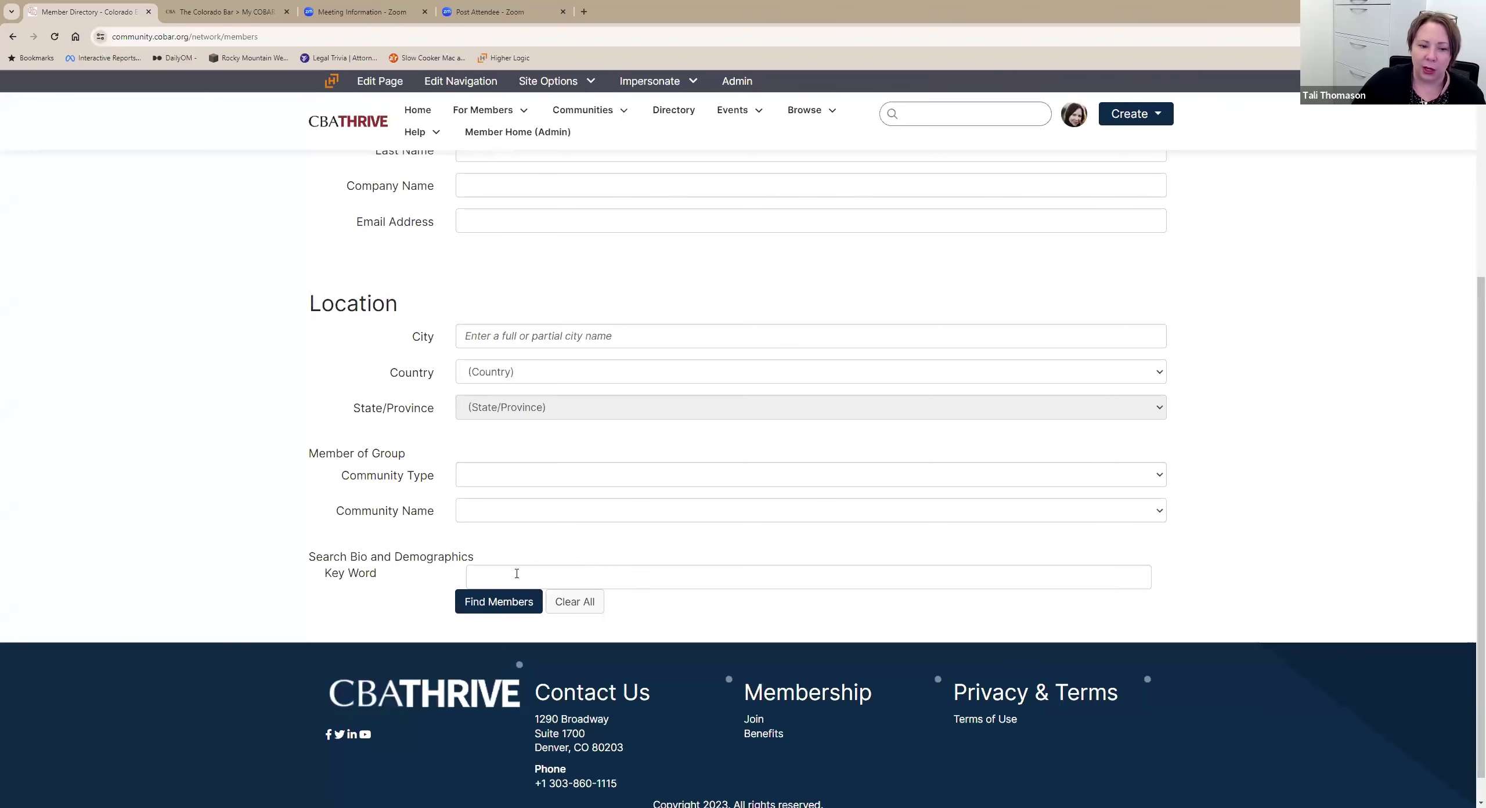
left_click(482, 577)
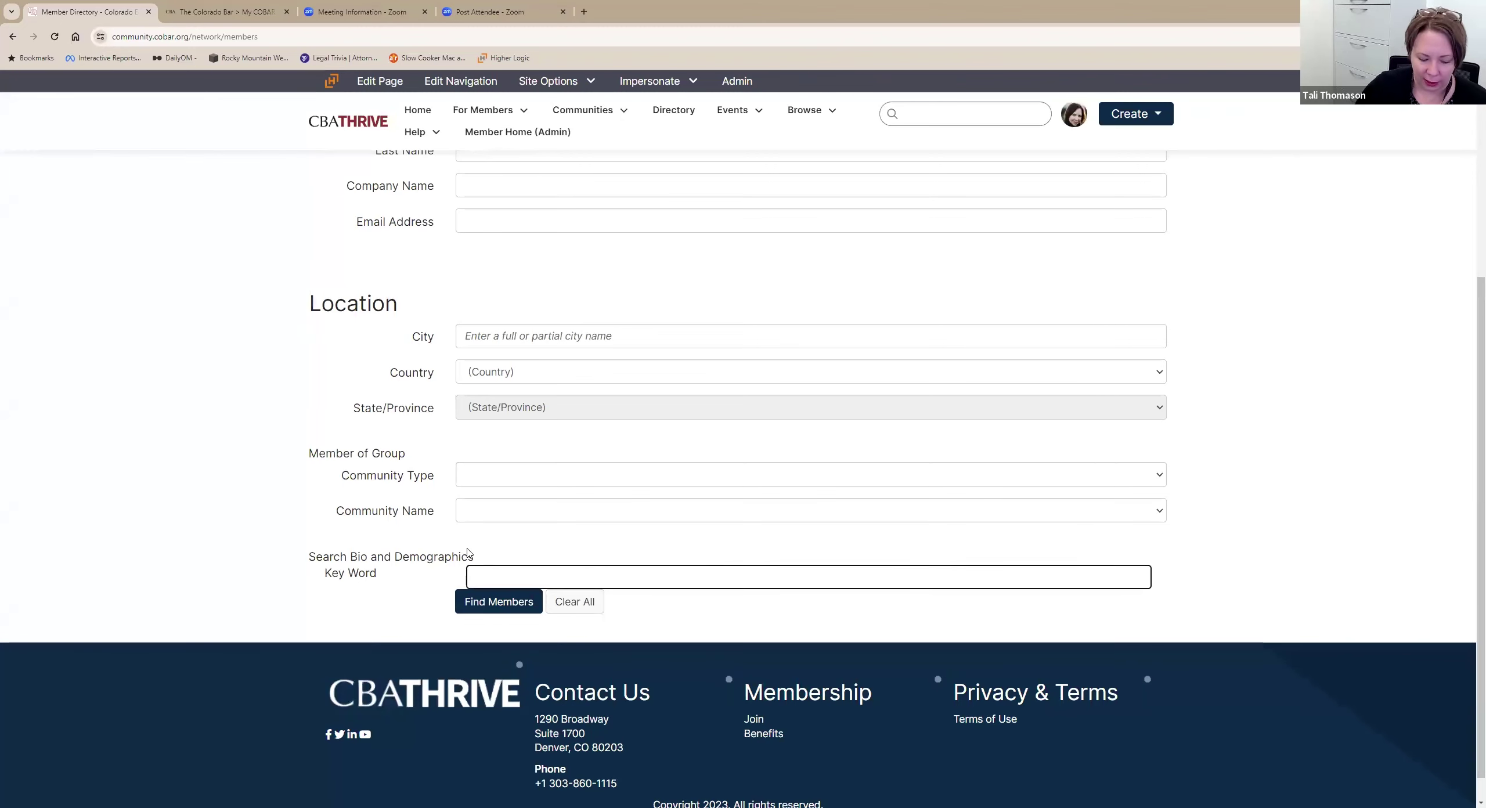
type("SBA")
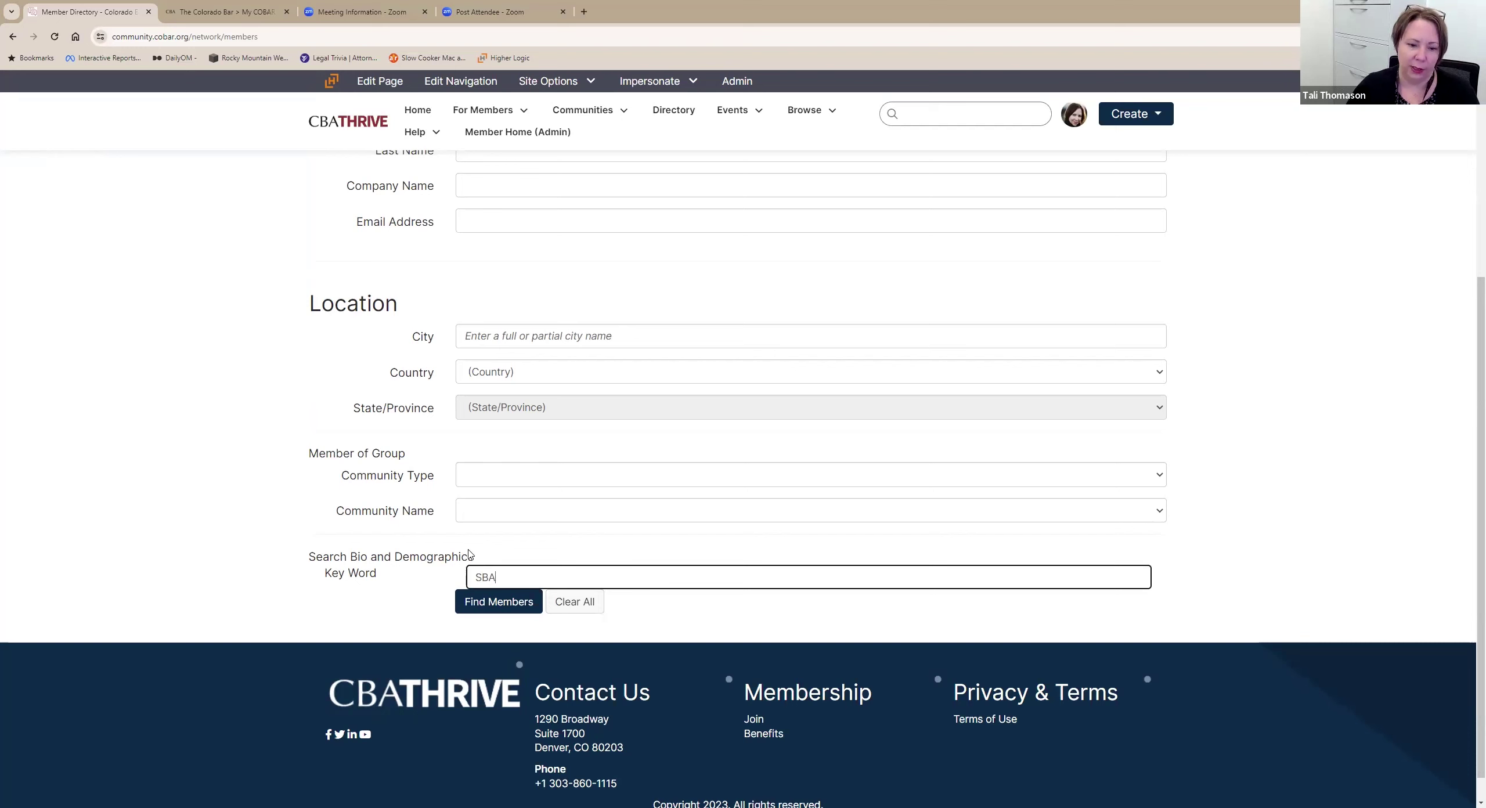
left_click(511, 604)
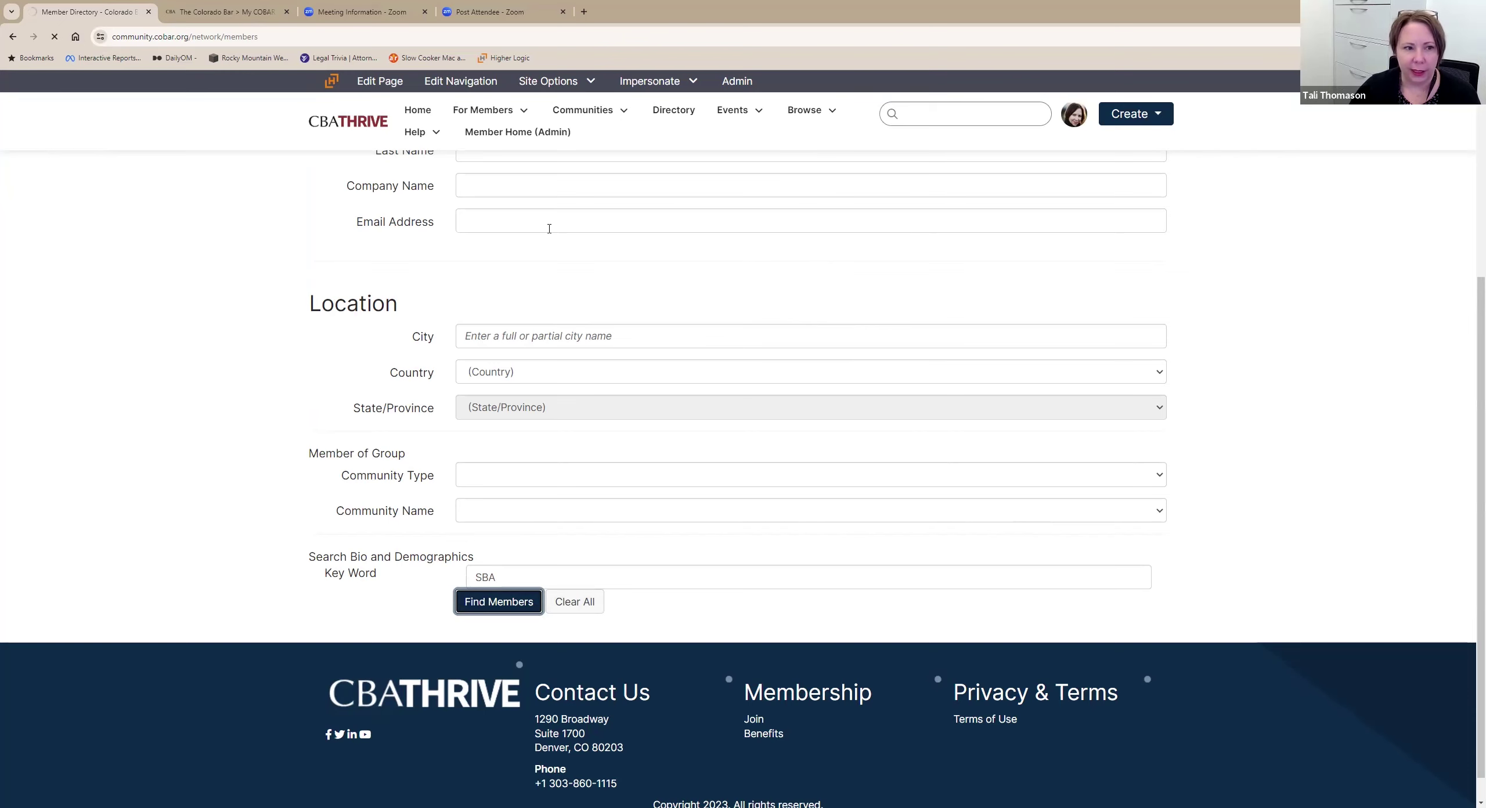
scroll(714, 409, "up", 2)
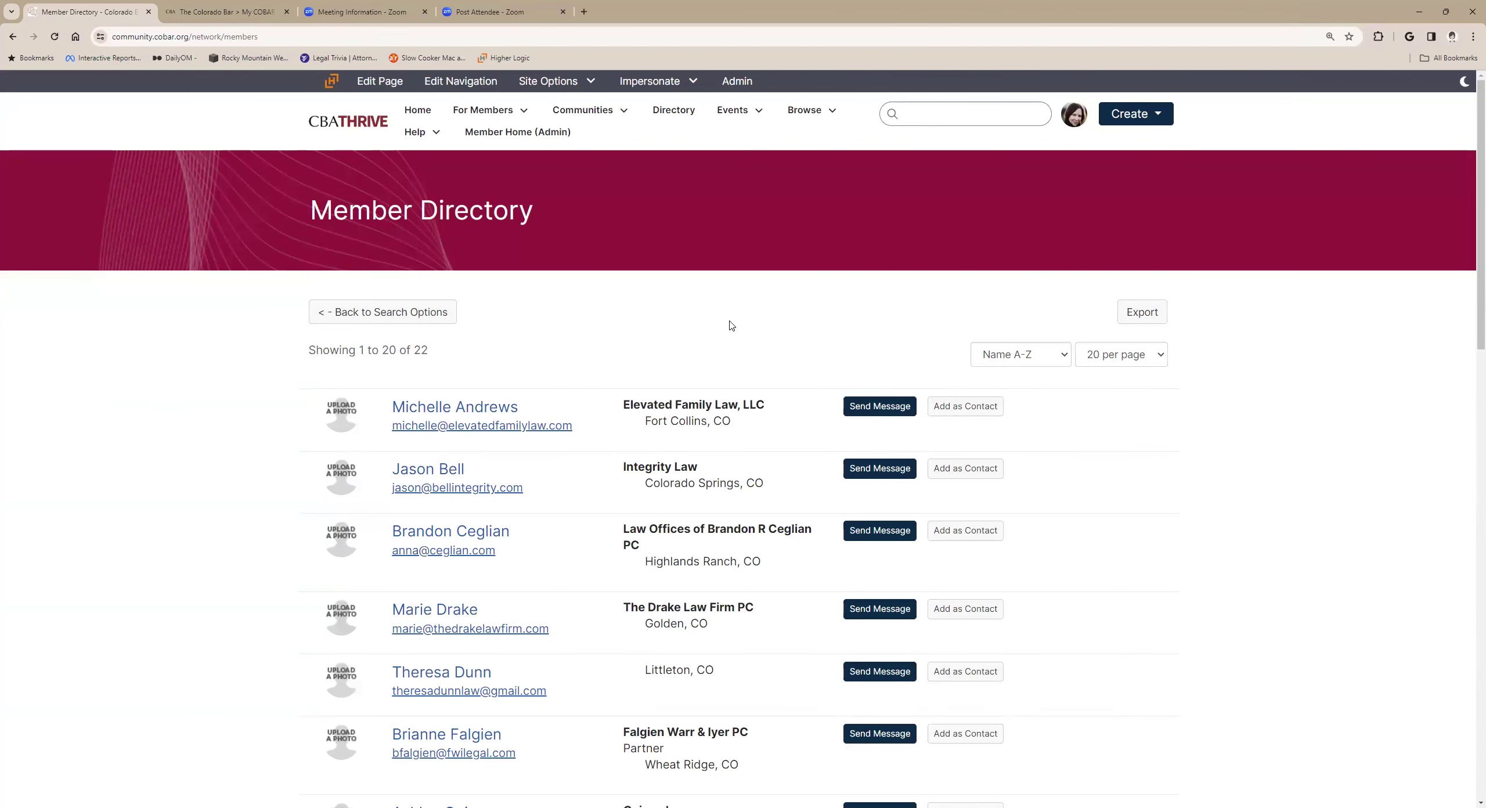
Go back from the 22 SBA results to the Member Directory search options.
scroll(730, 328, "down", 1)
scroll(730, 326, "down", 1)
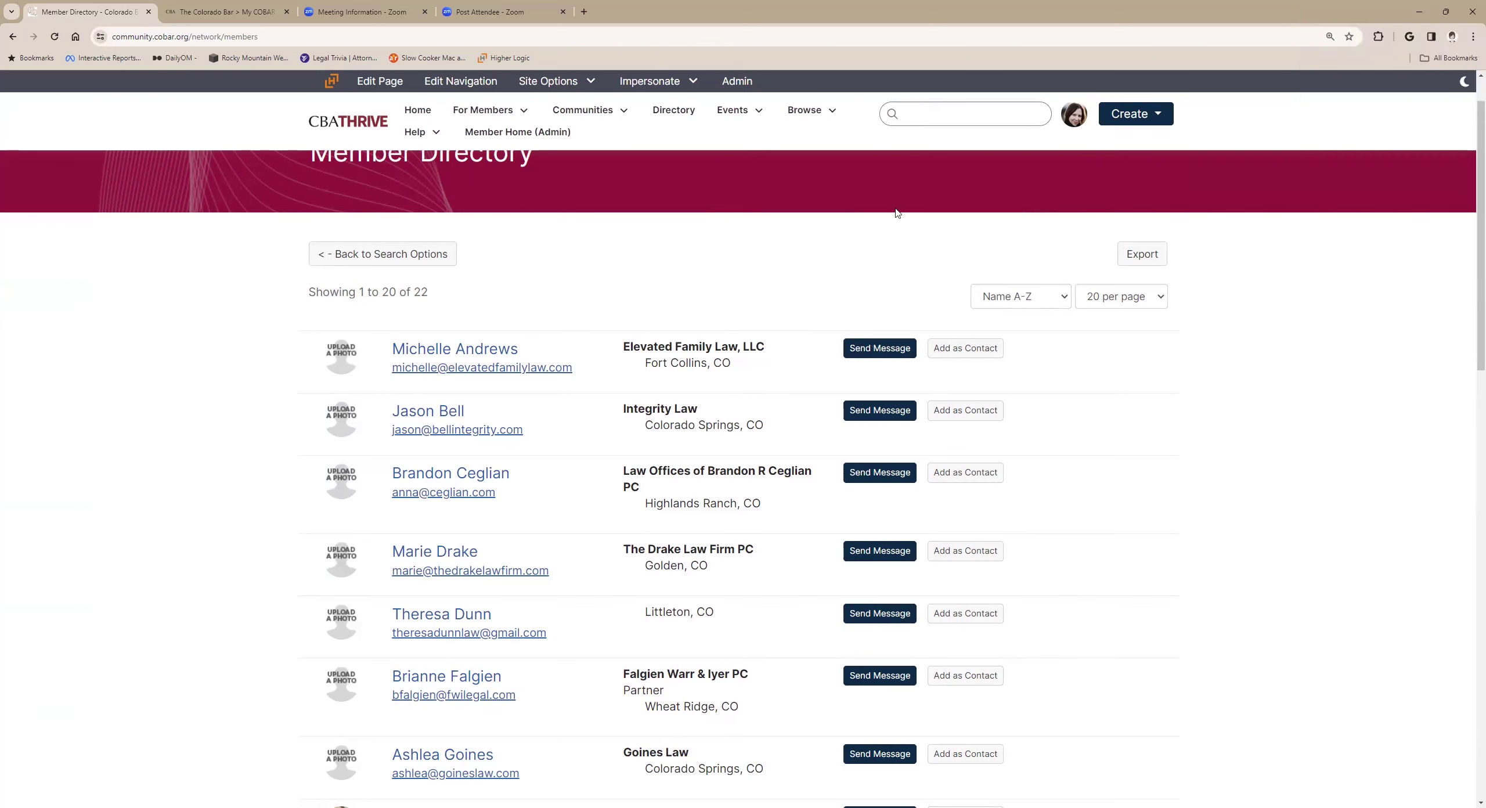
scroll(724, 271, "down", 2)
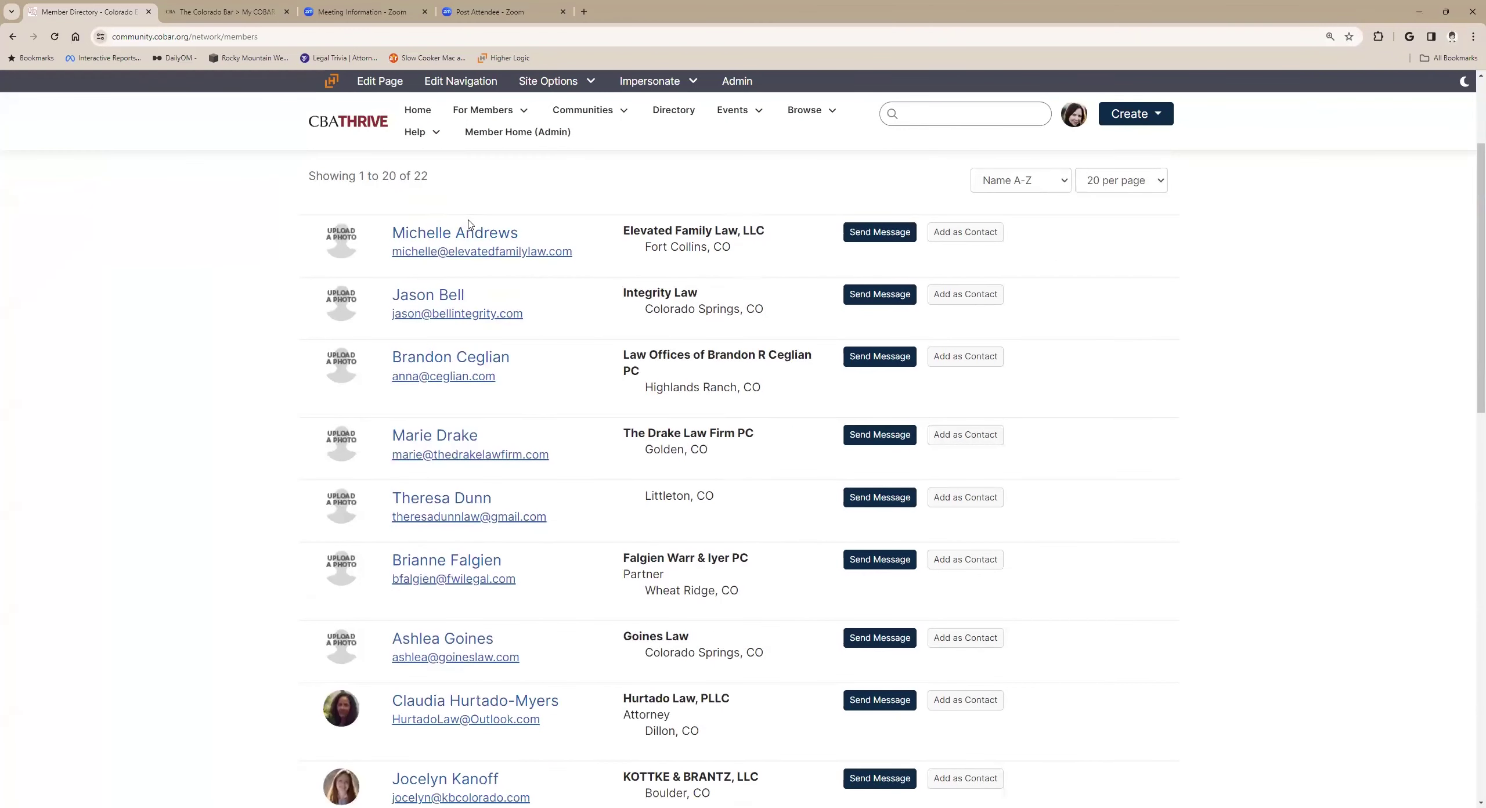
scroll(448, 226, "up", 2)
left_click(442, 254)
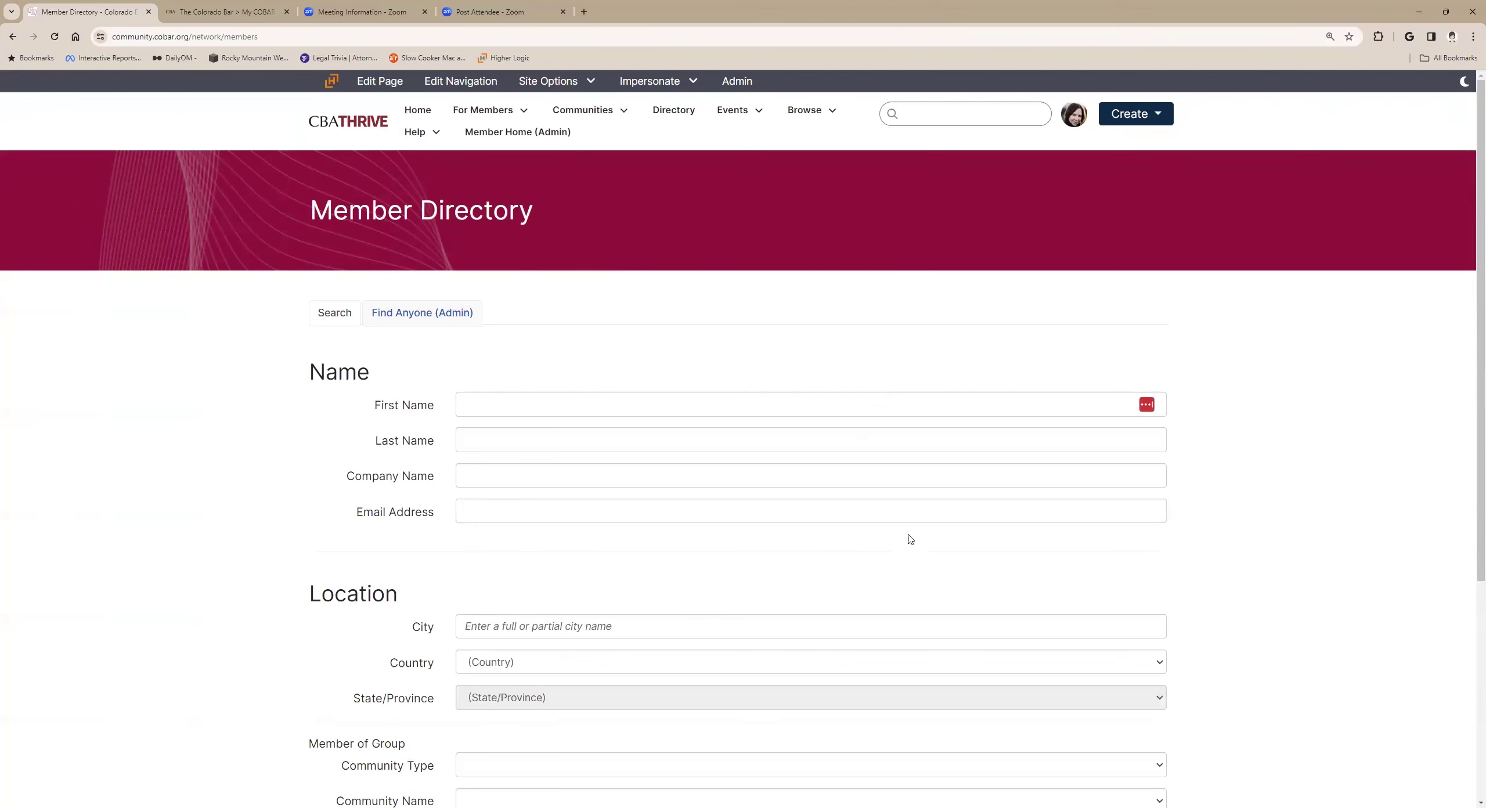
Set the directory search Country to United States, leaving State/Province unchosen.
scroll(910, 539, "down", 2)
left_click(901, 555)
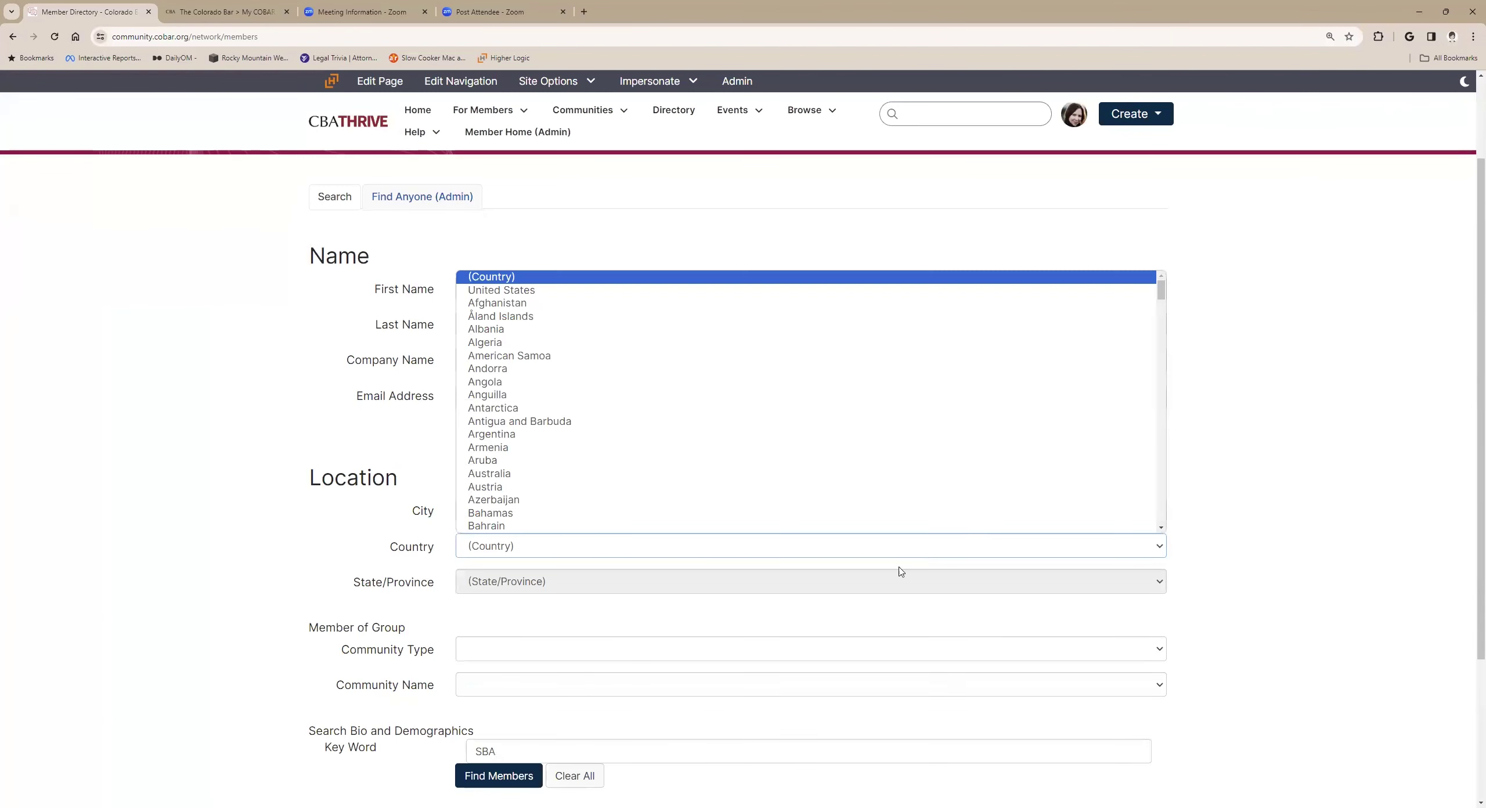
left_click(871, 590)
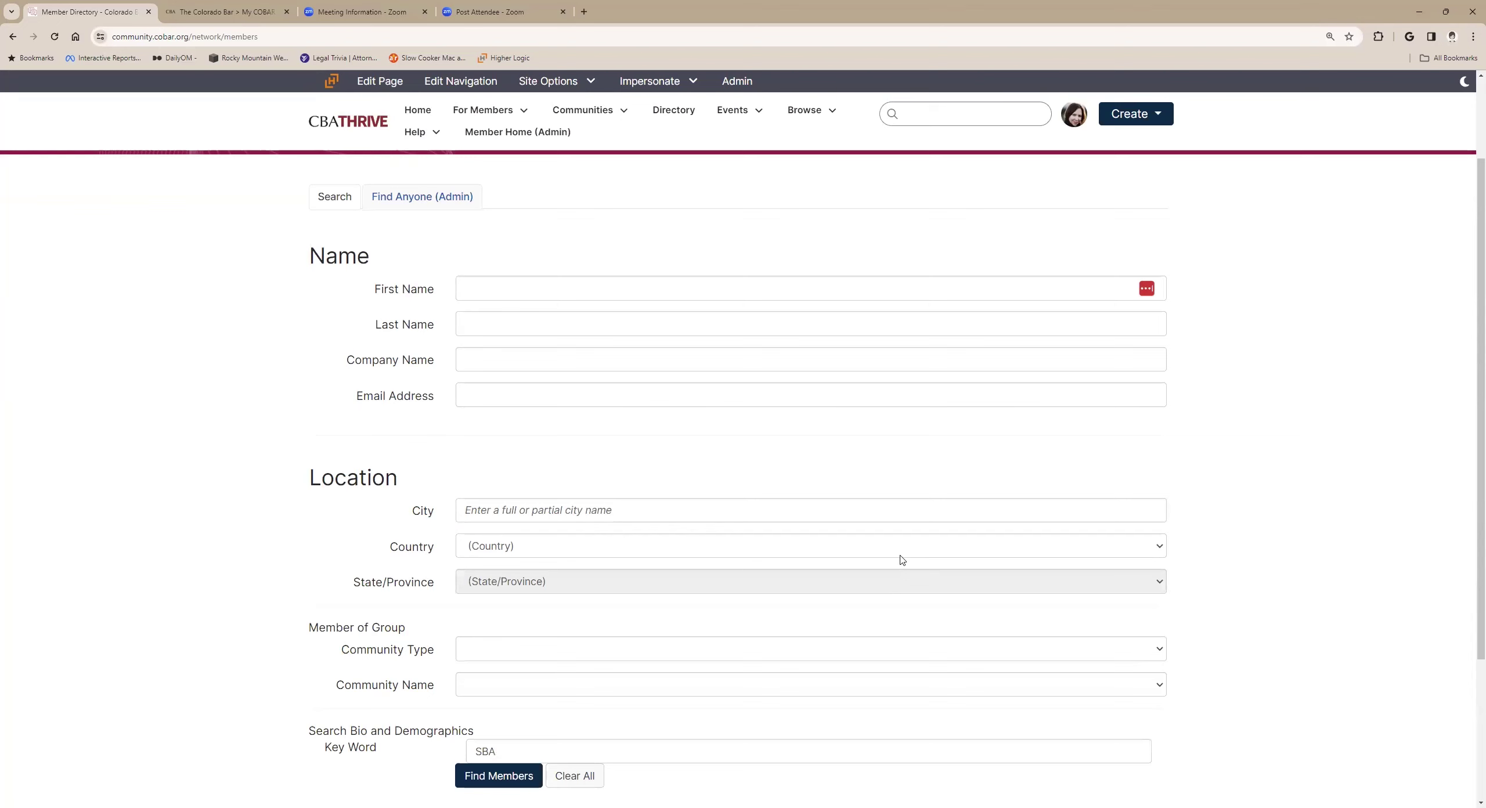
left_click(900, 559)
left_click(845, 278)
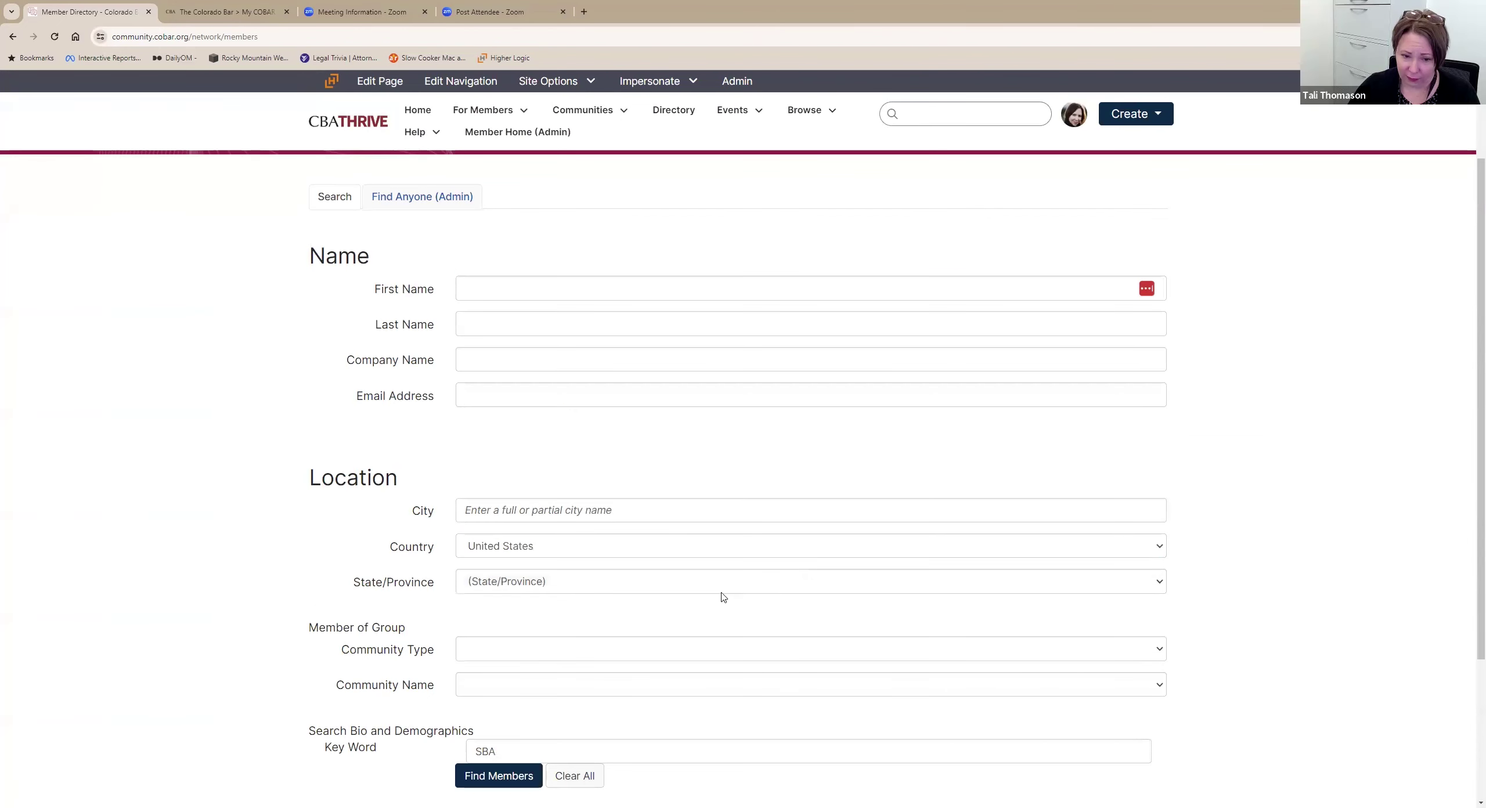
left_click(719, 589)
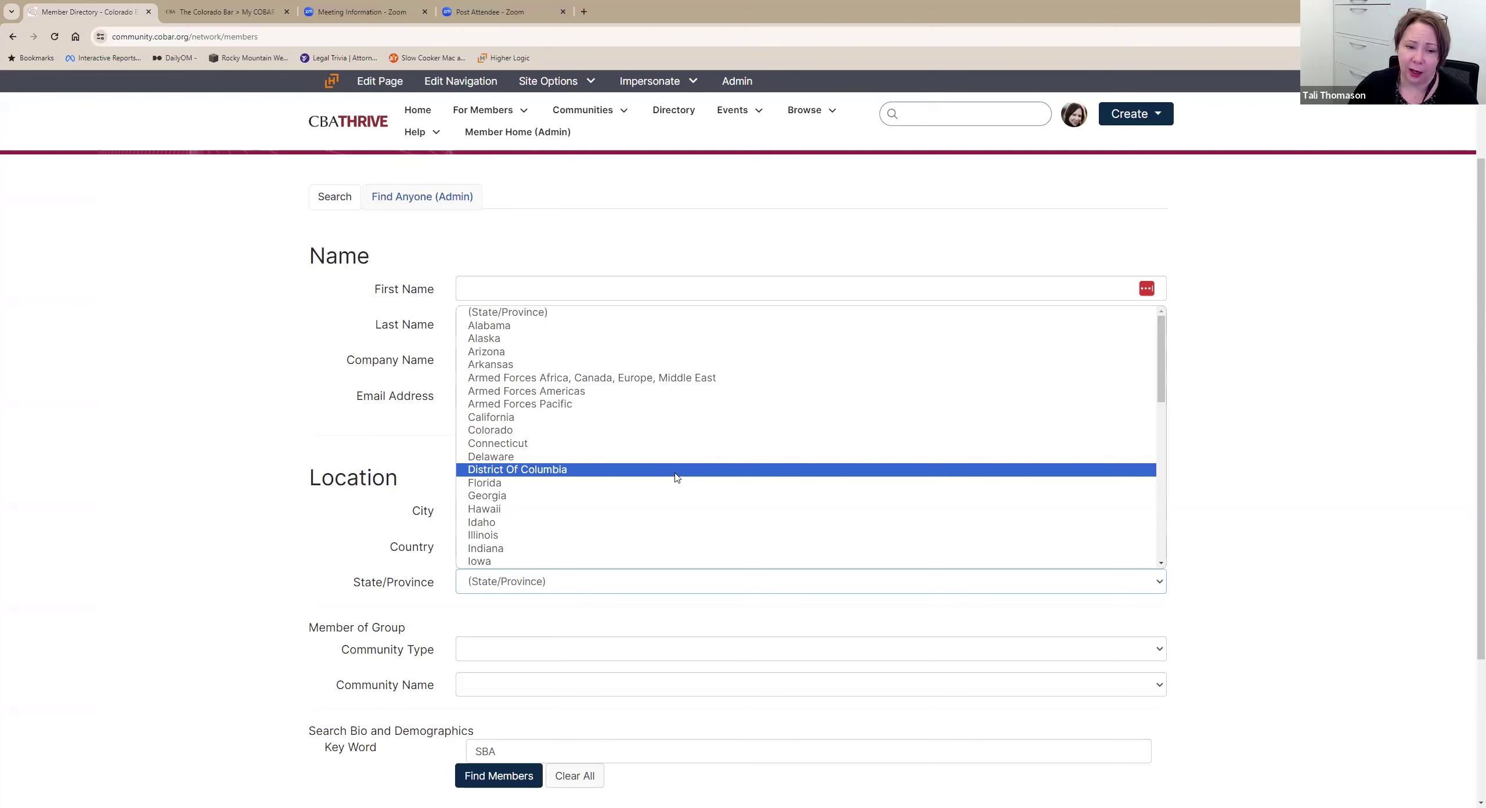
left_click(560, 620)
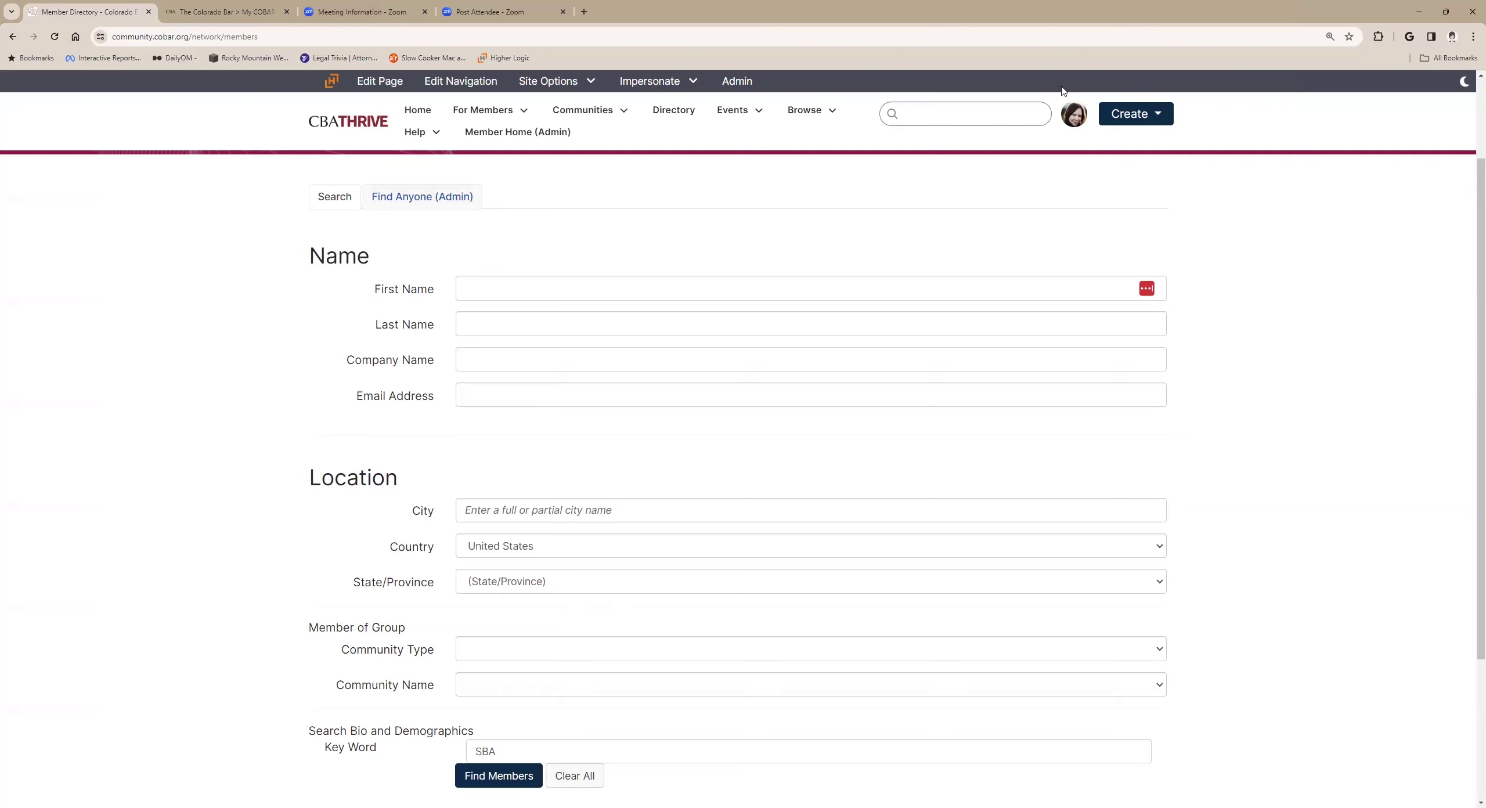
scroll(742, 235, "up", 2)
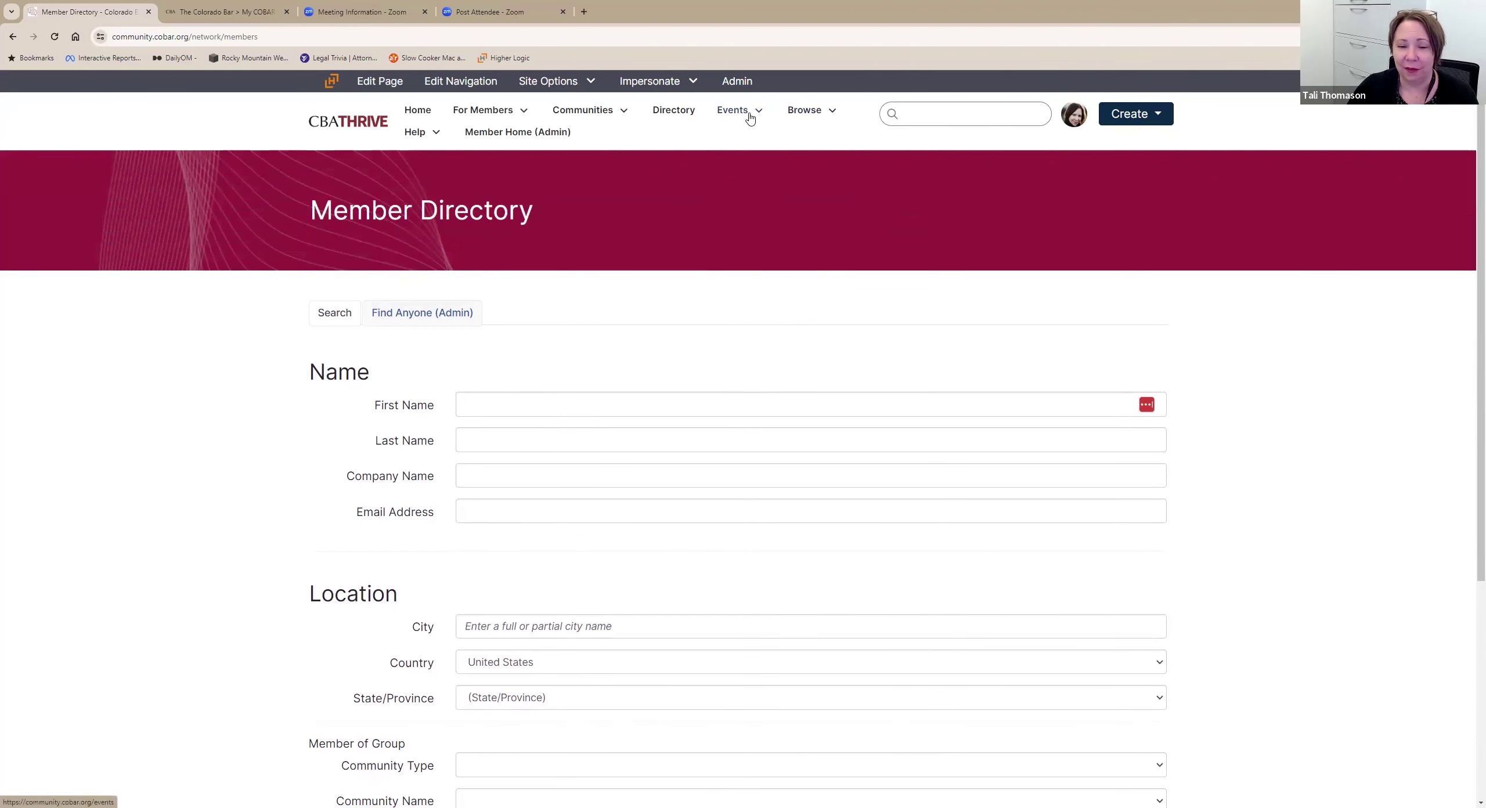
Browse Upcoming Events and open the 'All In on AI' webinar details.
mouse_move(749, 116)
left_click(762, 139)
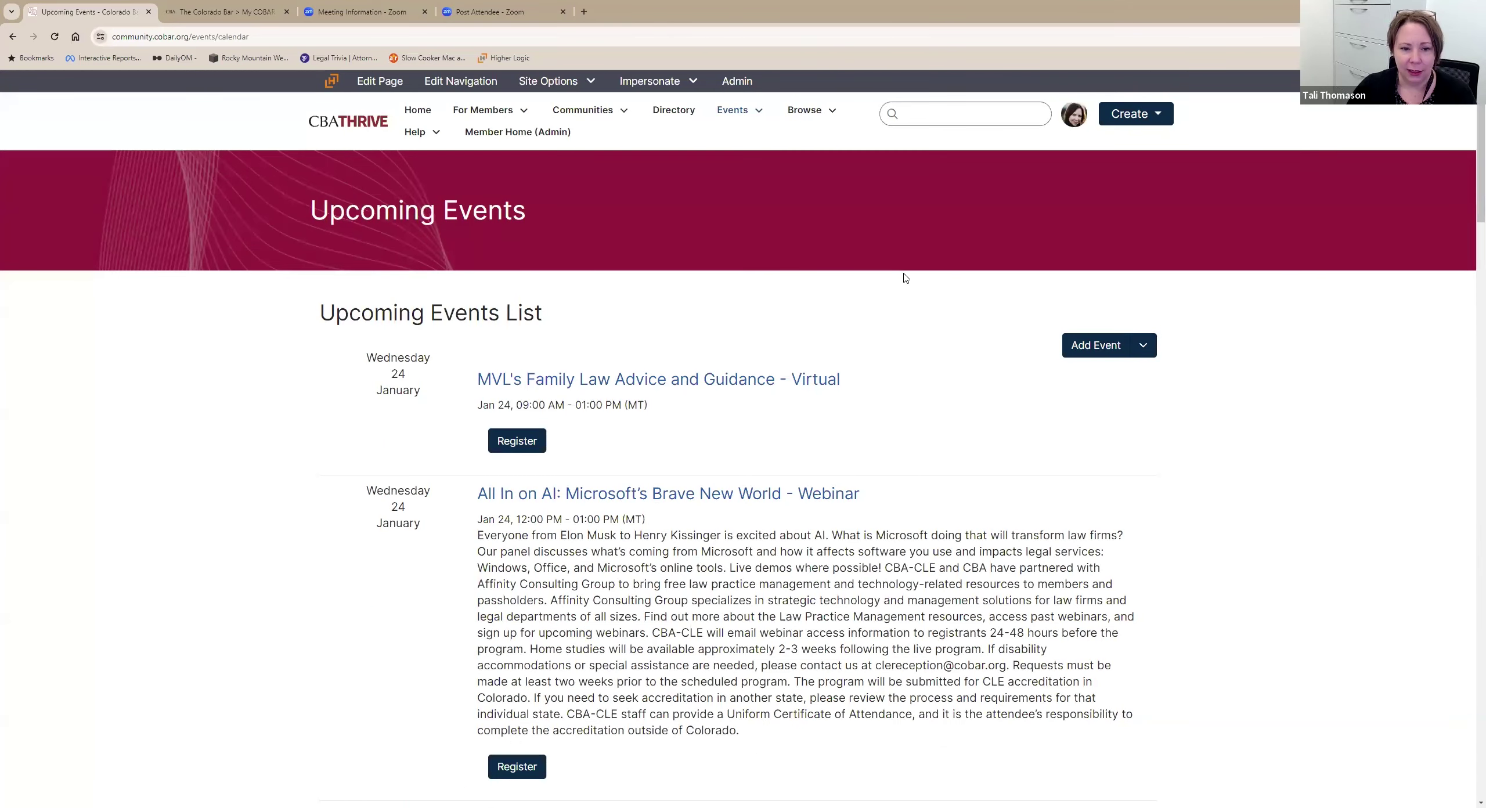
scroll(906, 278, "down", 5)
scroll(910, 275, "down", 1)
scroll(909, 274, "down", 14)
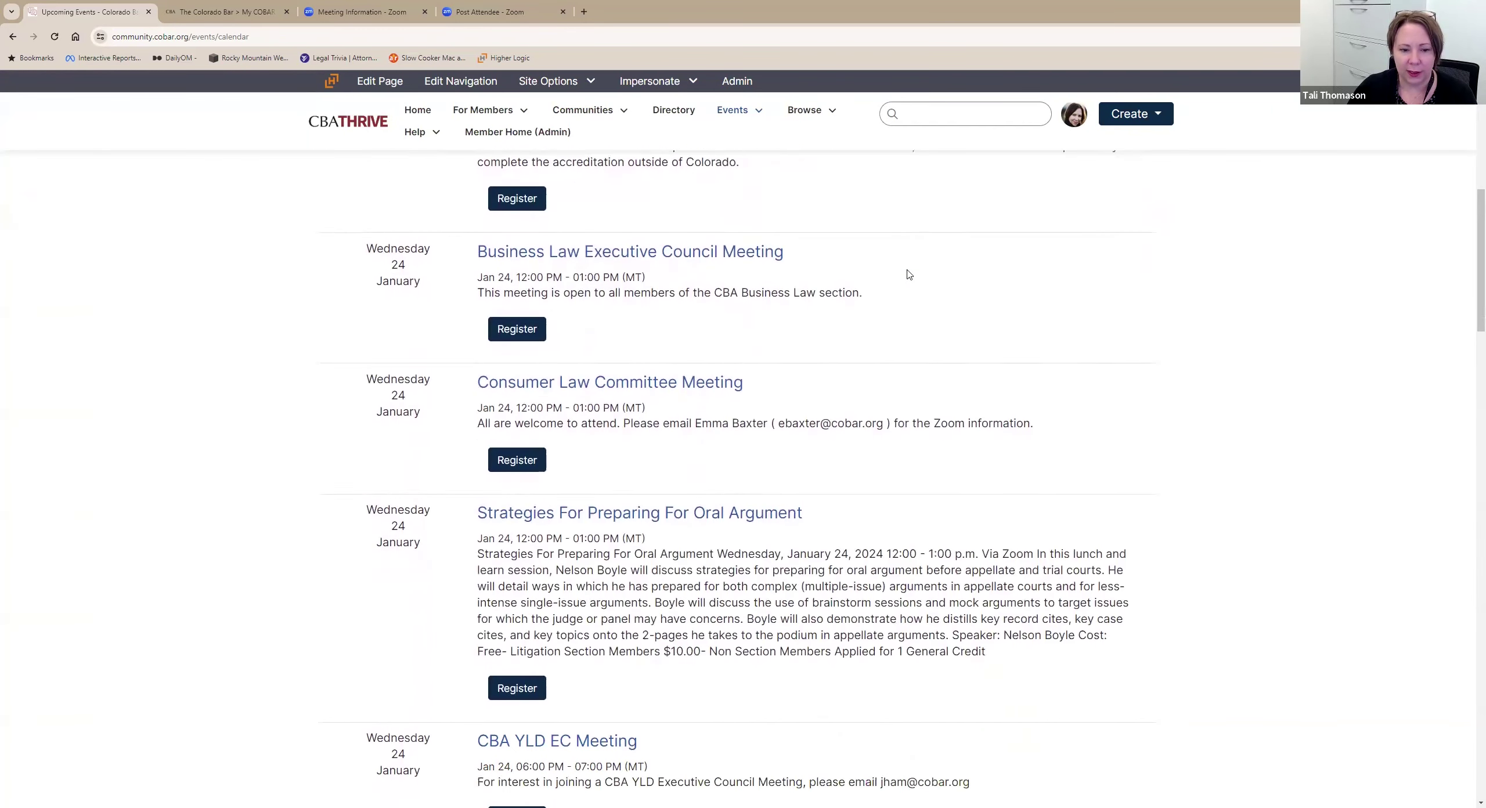
scroll(910, 275, "up", 20)
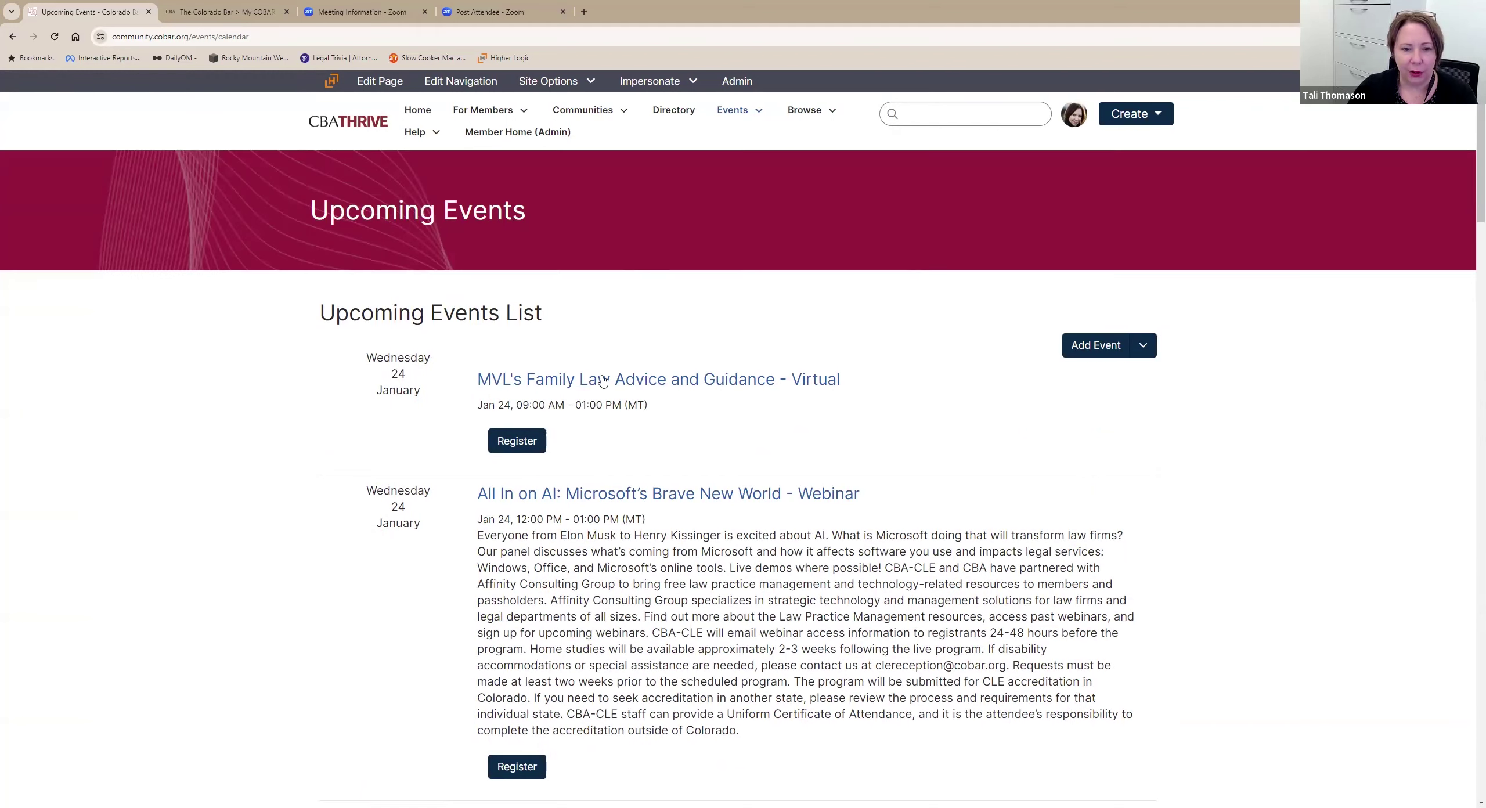
left_click(564, 501)
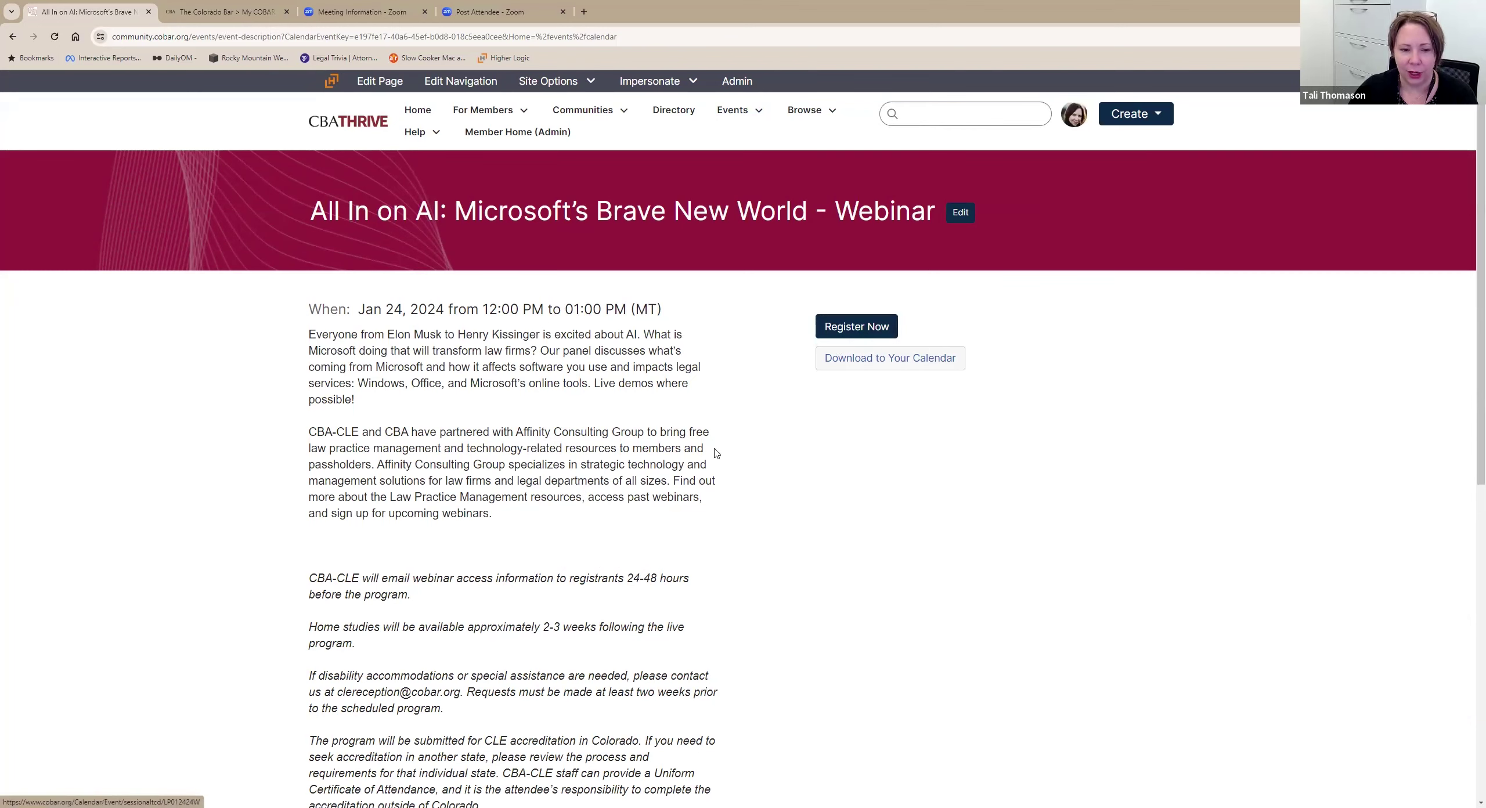
Visit the Discussion Posts page, then the site-wide Library Entries page.
mouse_move(804, 113)
left_click(810, 149)
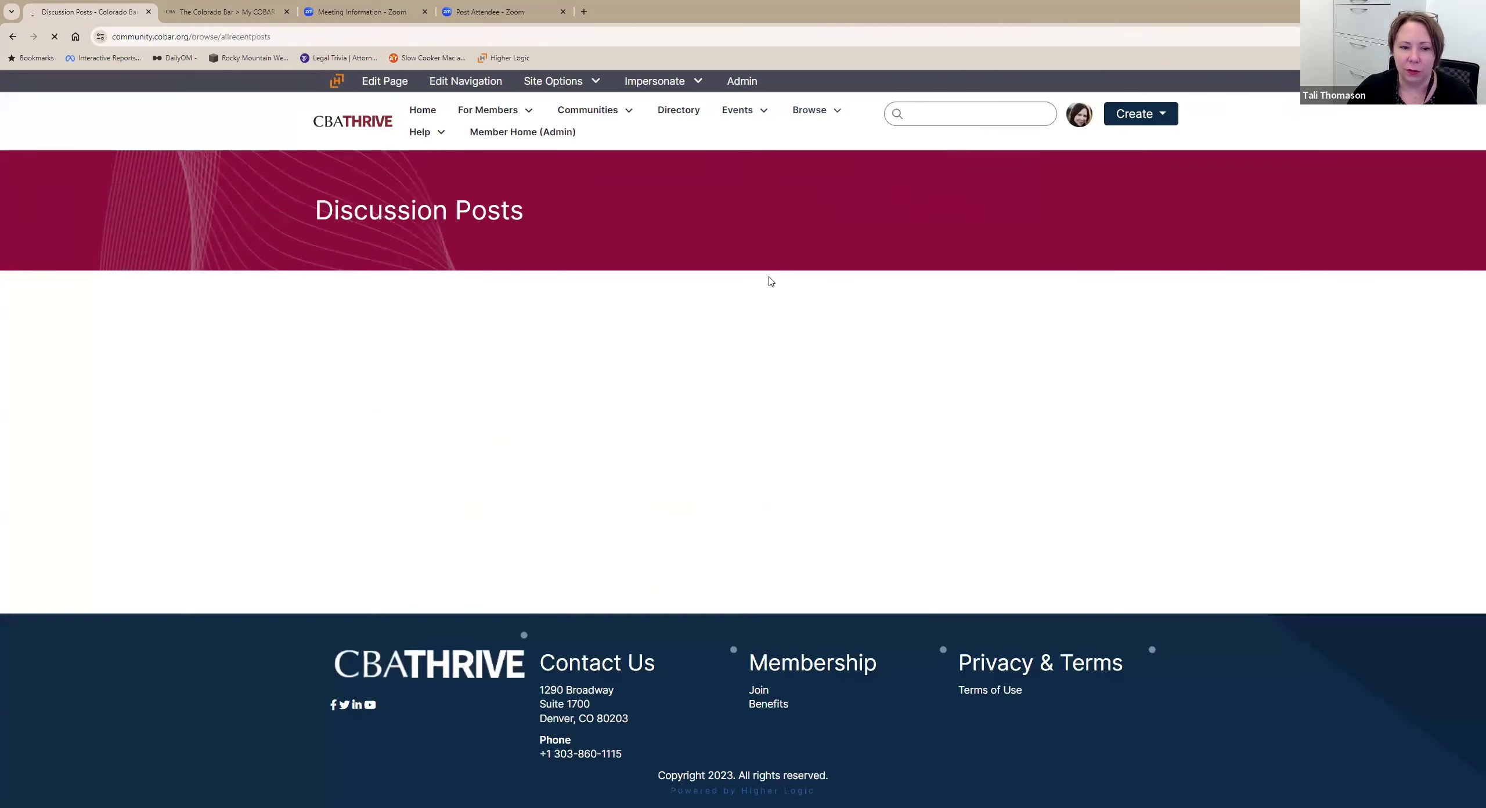
mouse_move(819, 171)
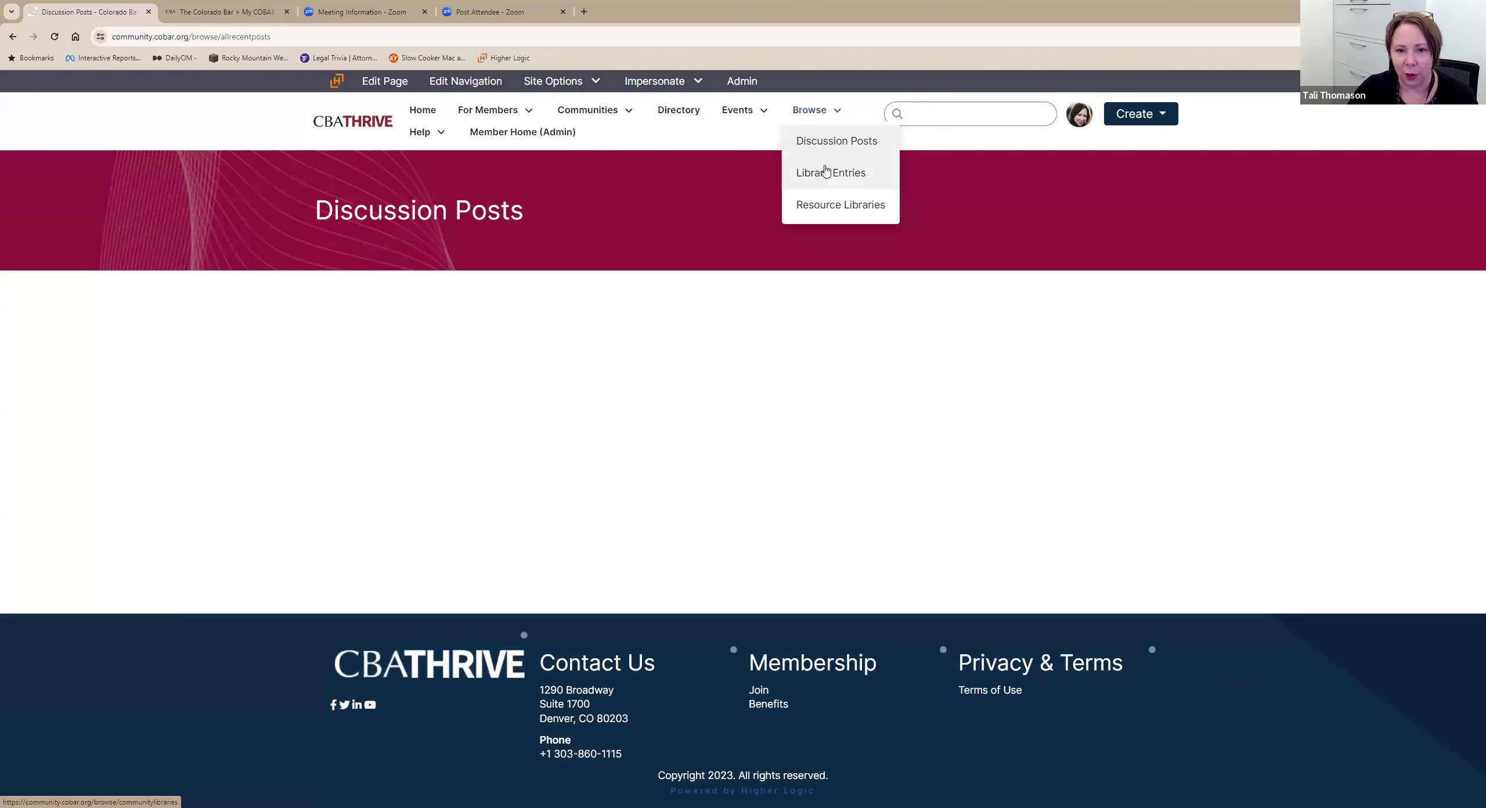
left_click(826, 173)
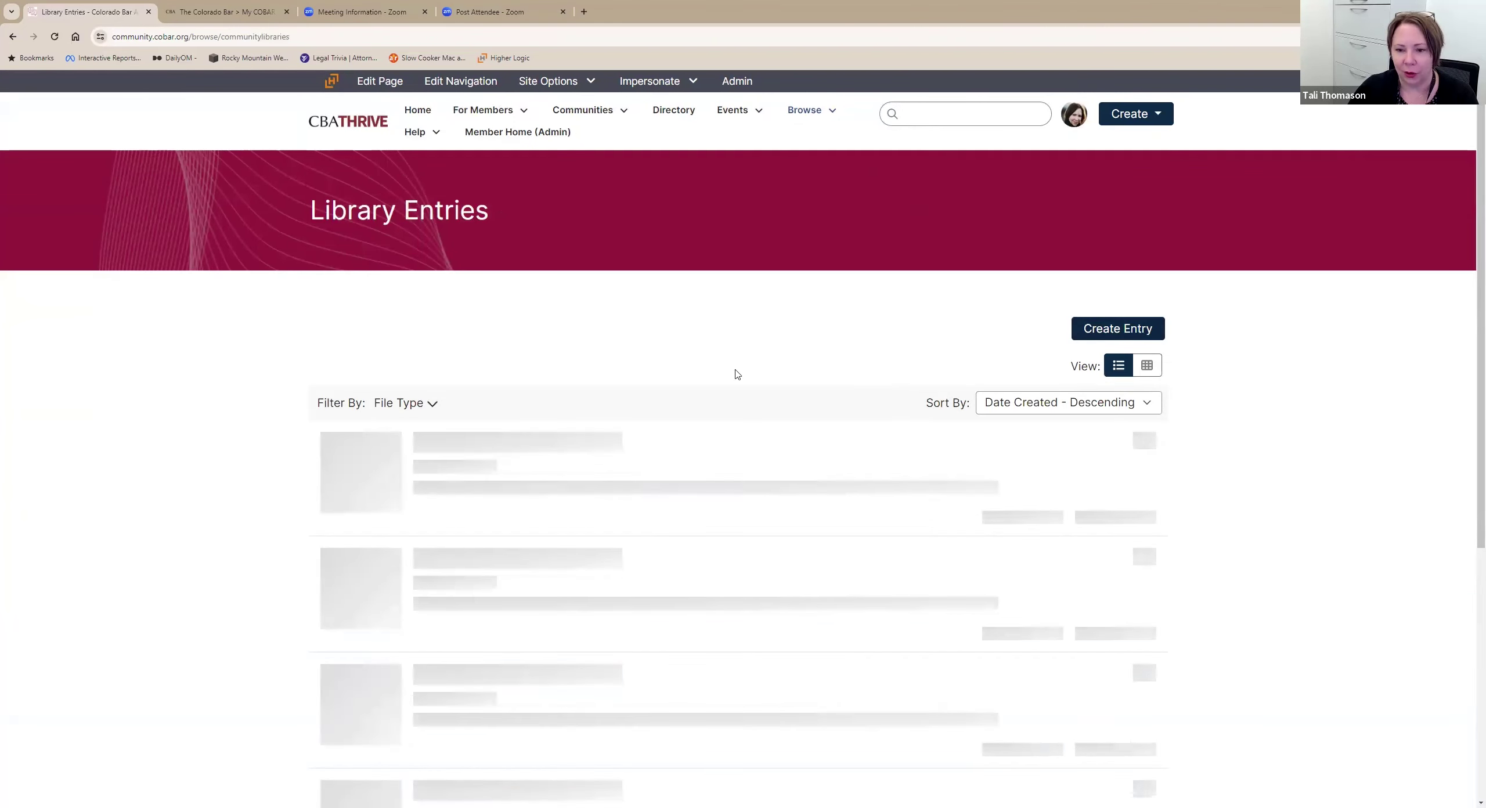
Read the Help Q&A answer on 'How do I add contacts to my contact list?'.
left_click(419, 134)
left_click(419, 168)
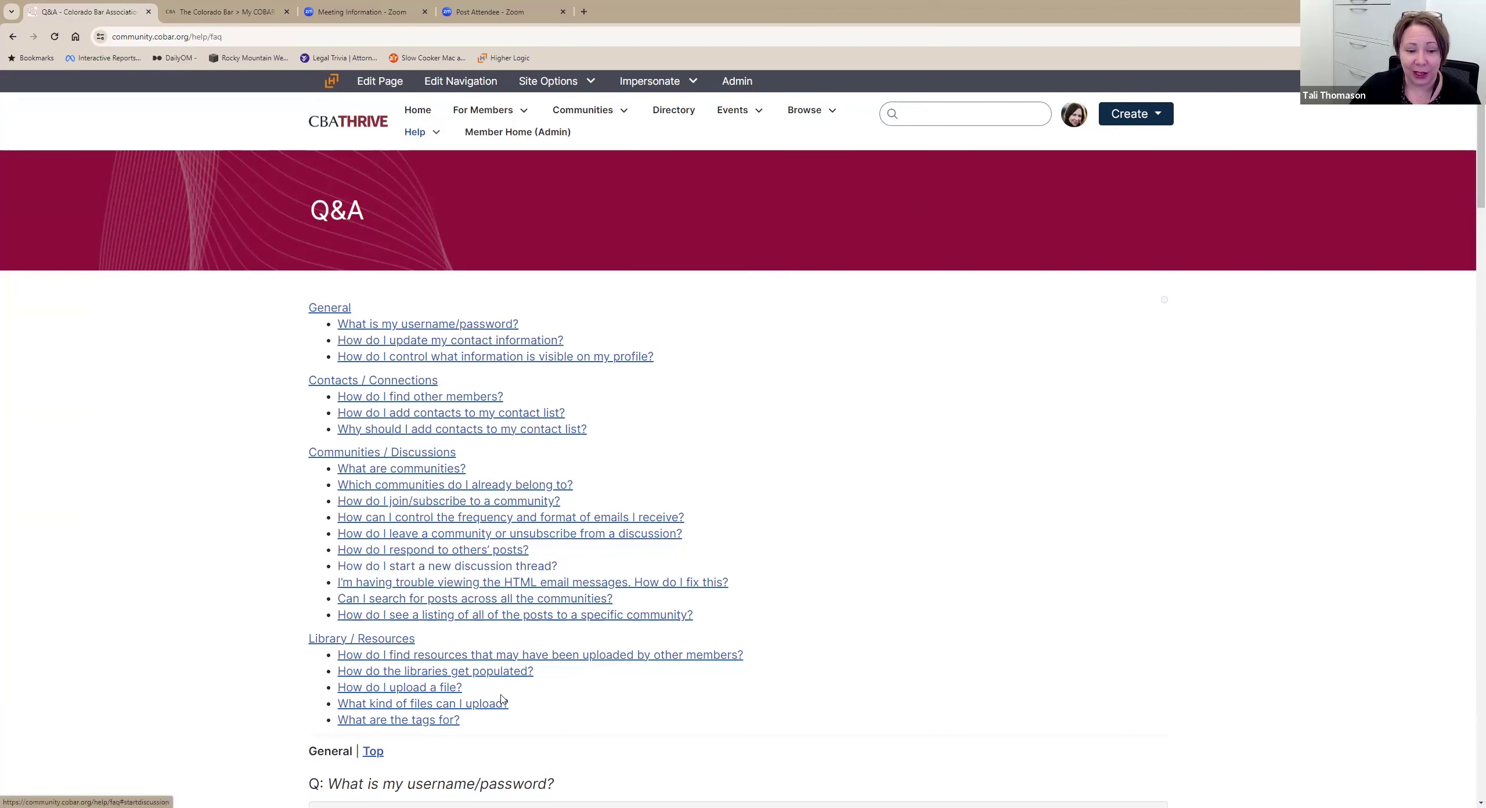
left_click(533, 413)
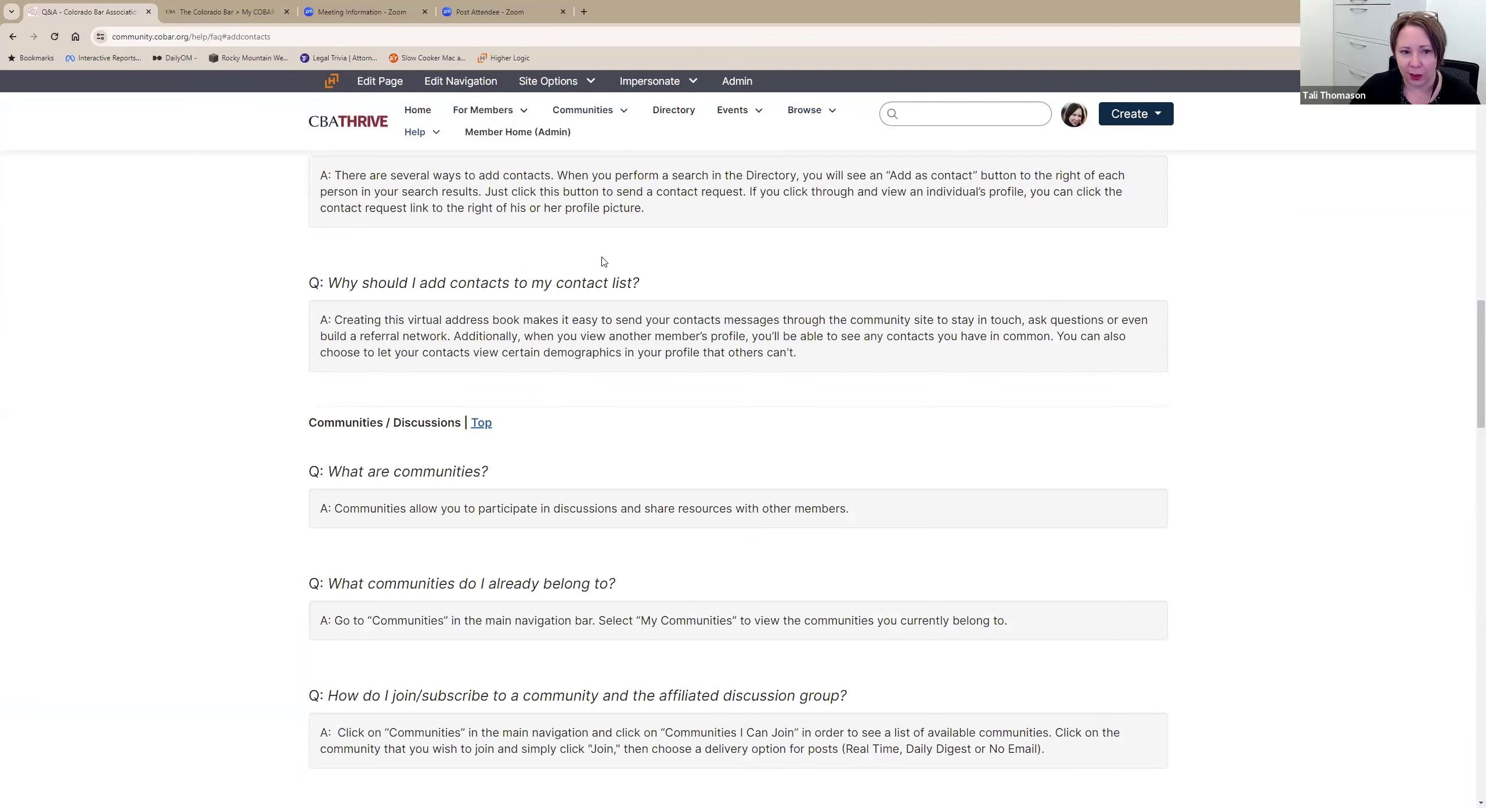
Open the Community User Guide and scroll through its privacy, notification and discussion sections.
mouse_move(415, 132)
left_click(455, 198)
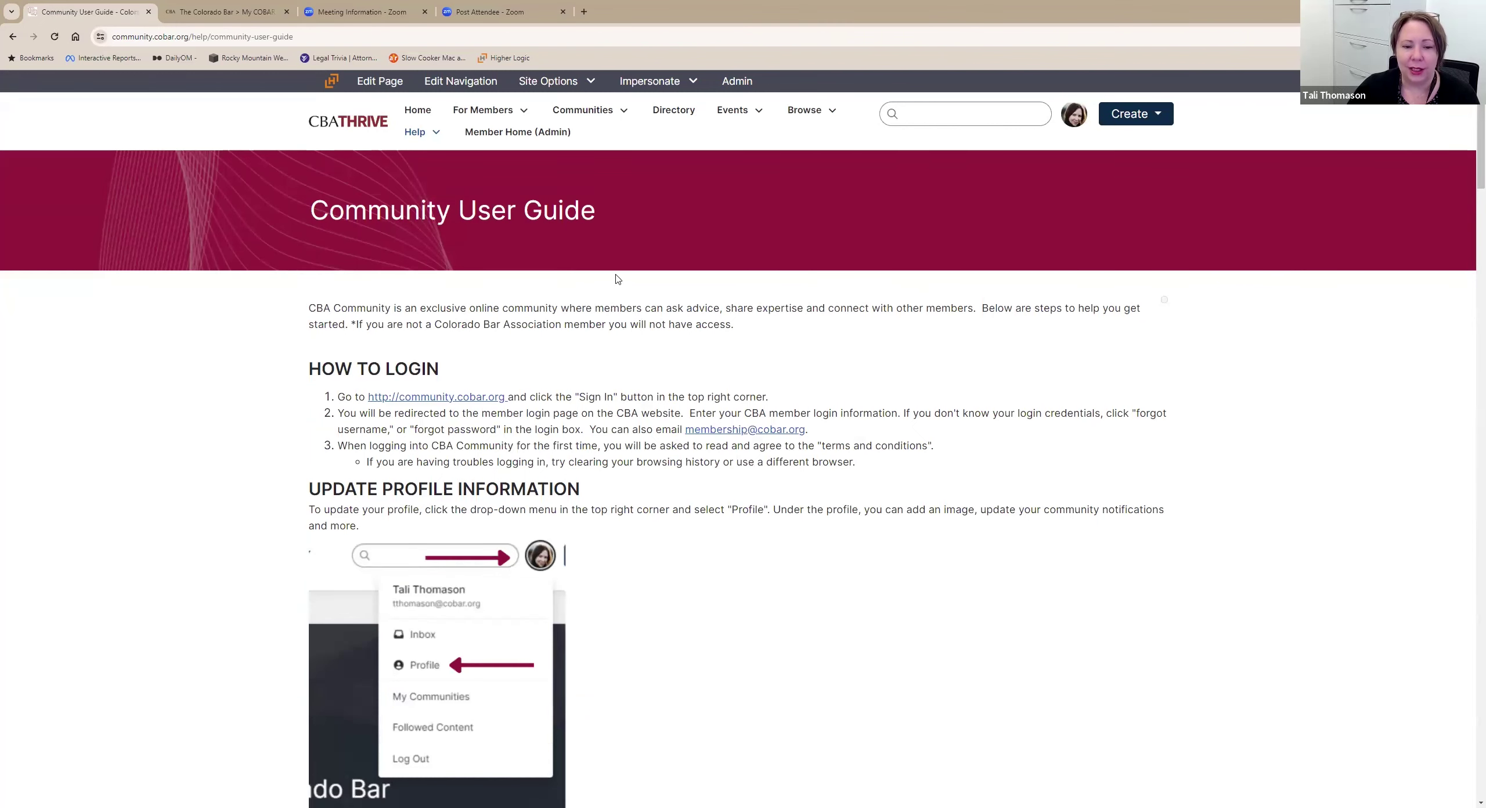
scroll(711, 256, "down", 1)
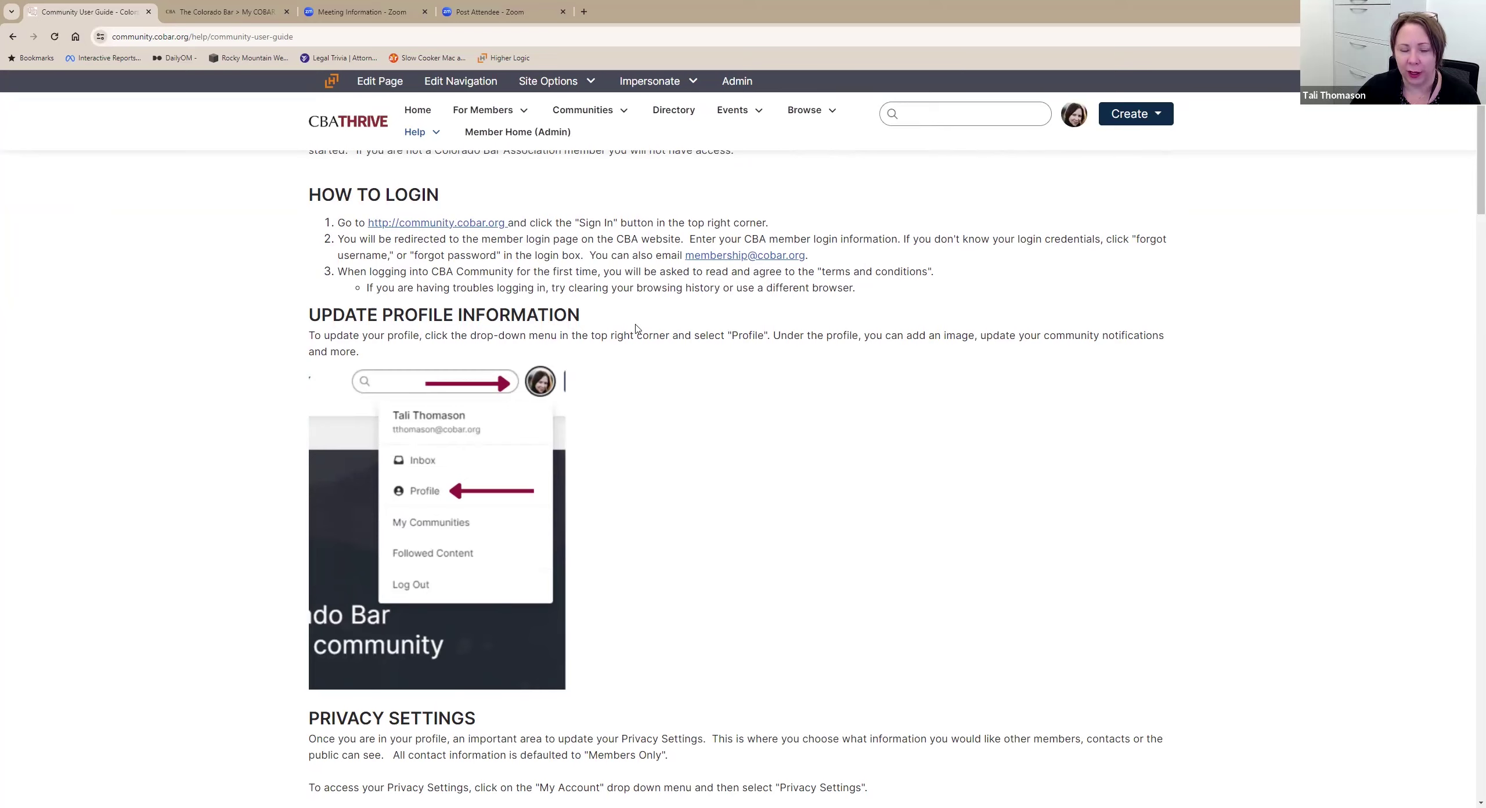
scroll(554, 283, "down", 1)
scroll(615, 273, "down", 6)
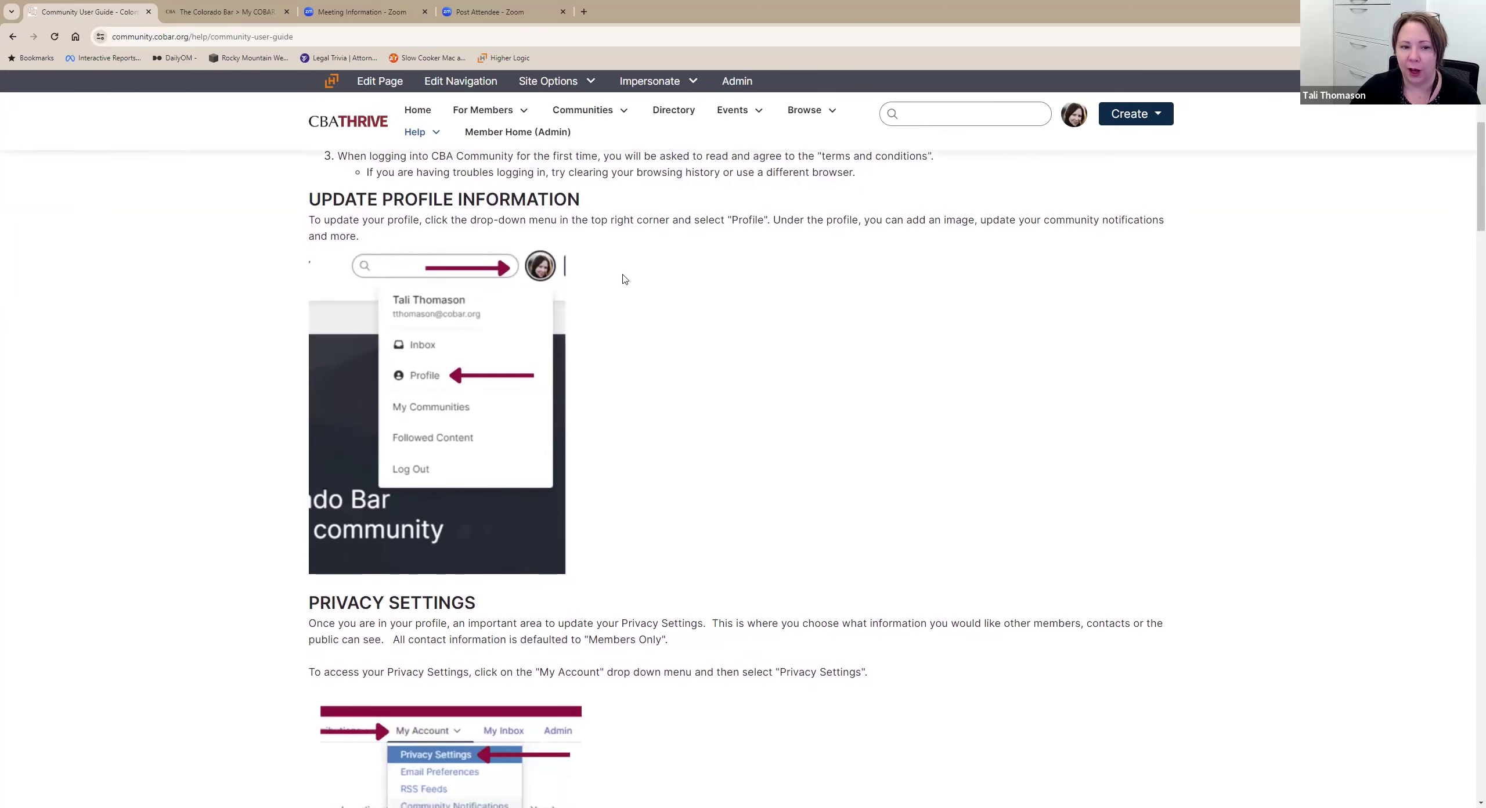
scroll(523, 336, "down", 8)
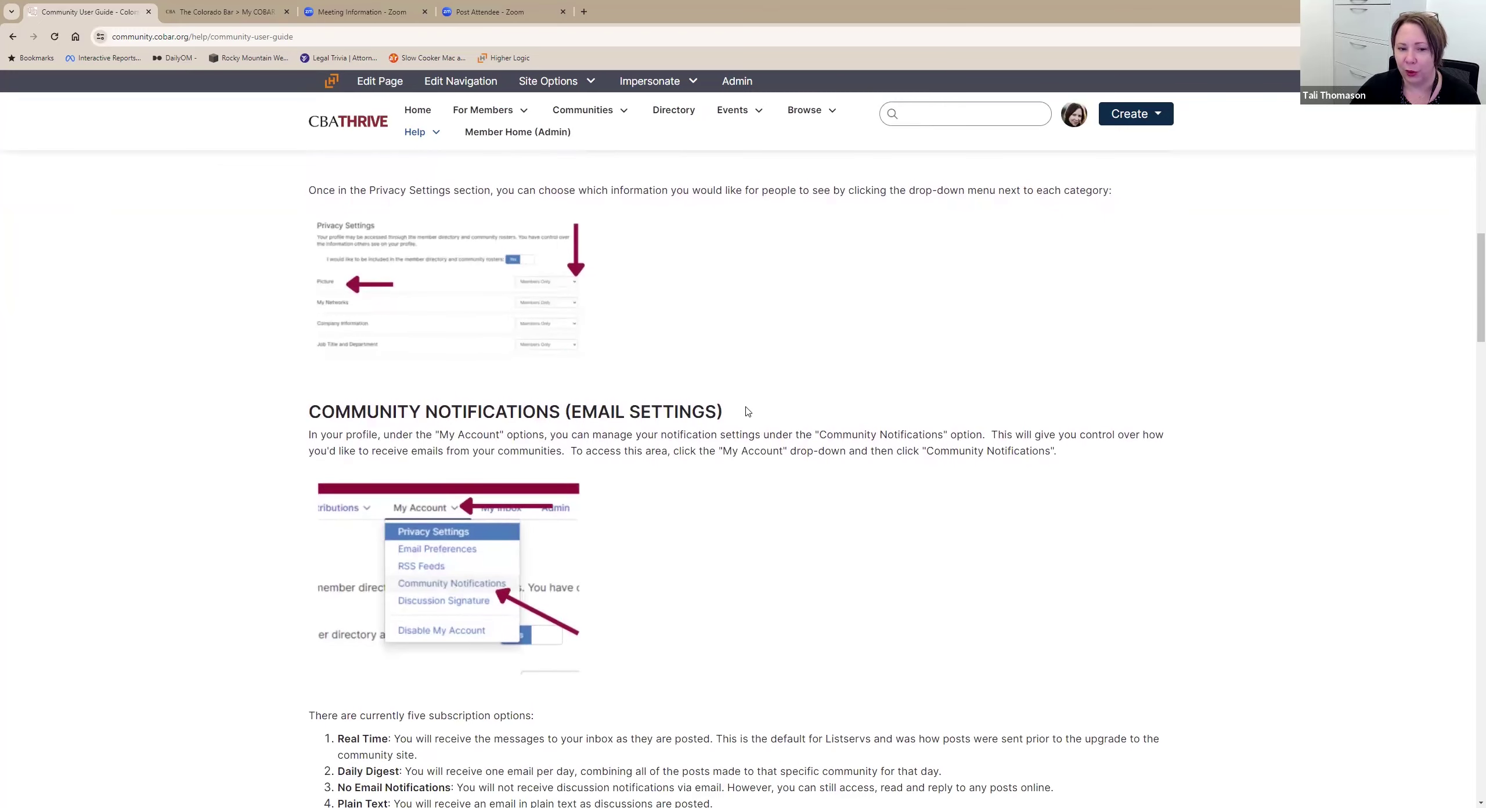
scroll(749, 407, "down", 18)
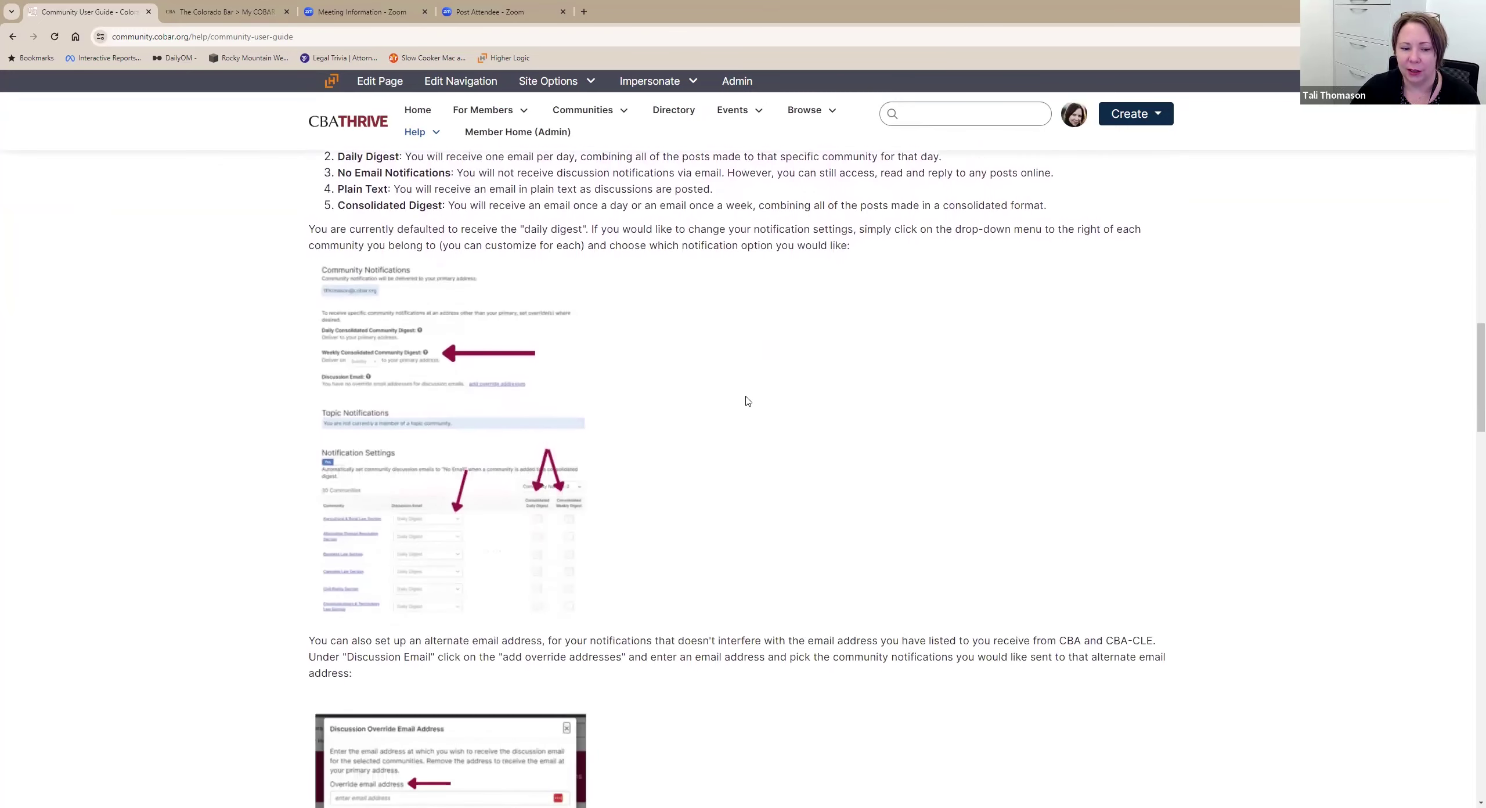
scroll(773, 357, "down", 8)
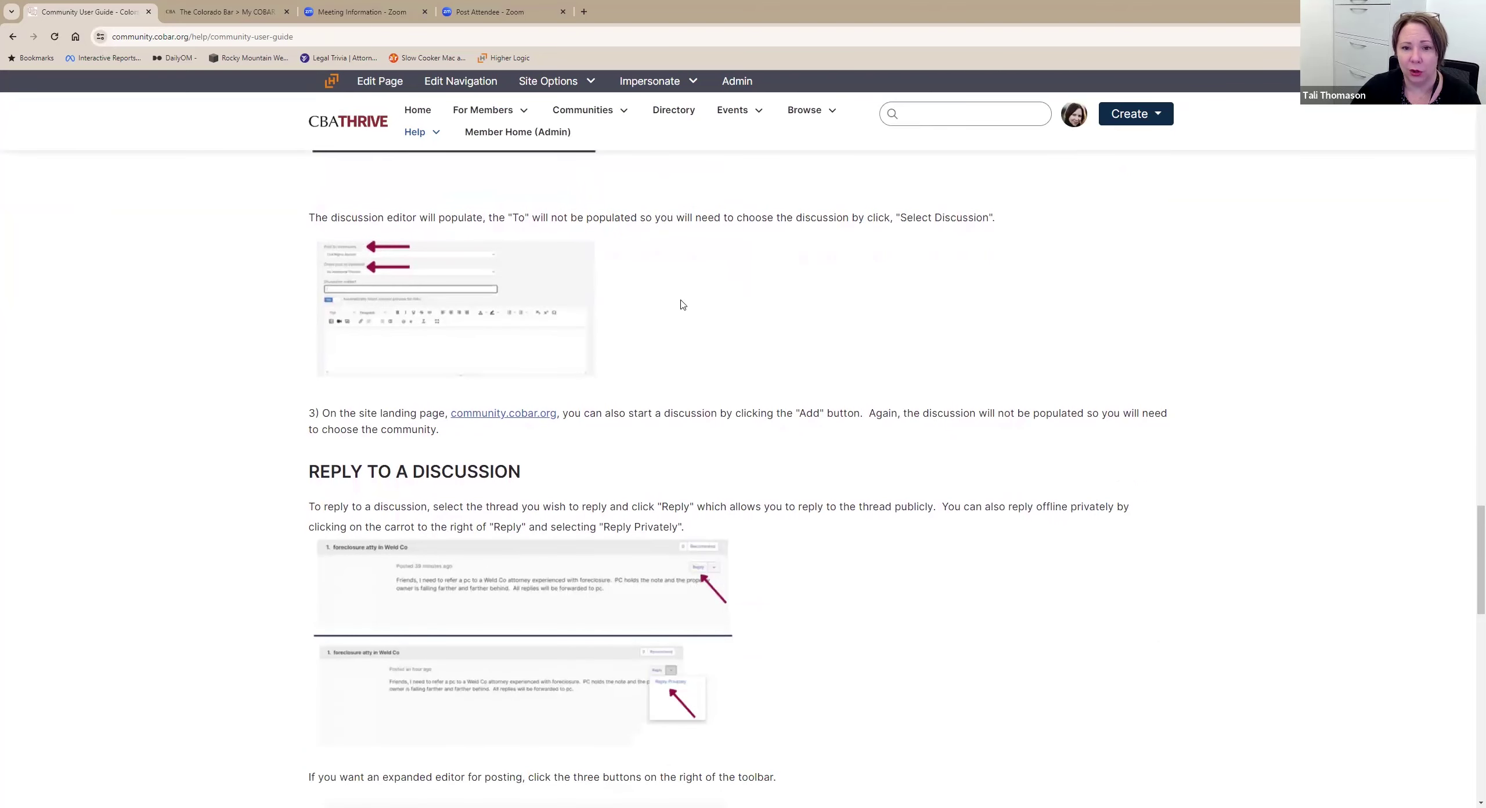
scroll(674, 308, "up", 1)
scroll(675, 309, "down", 5)
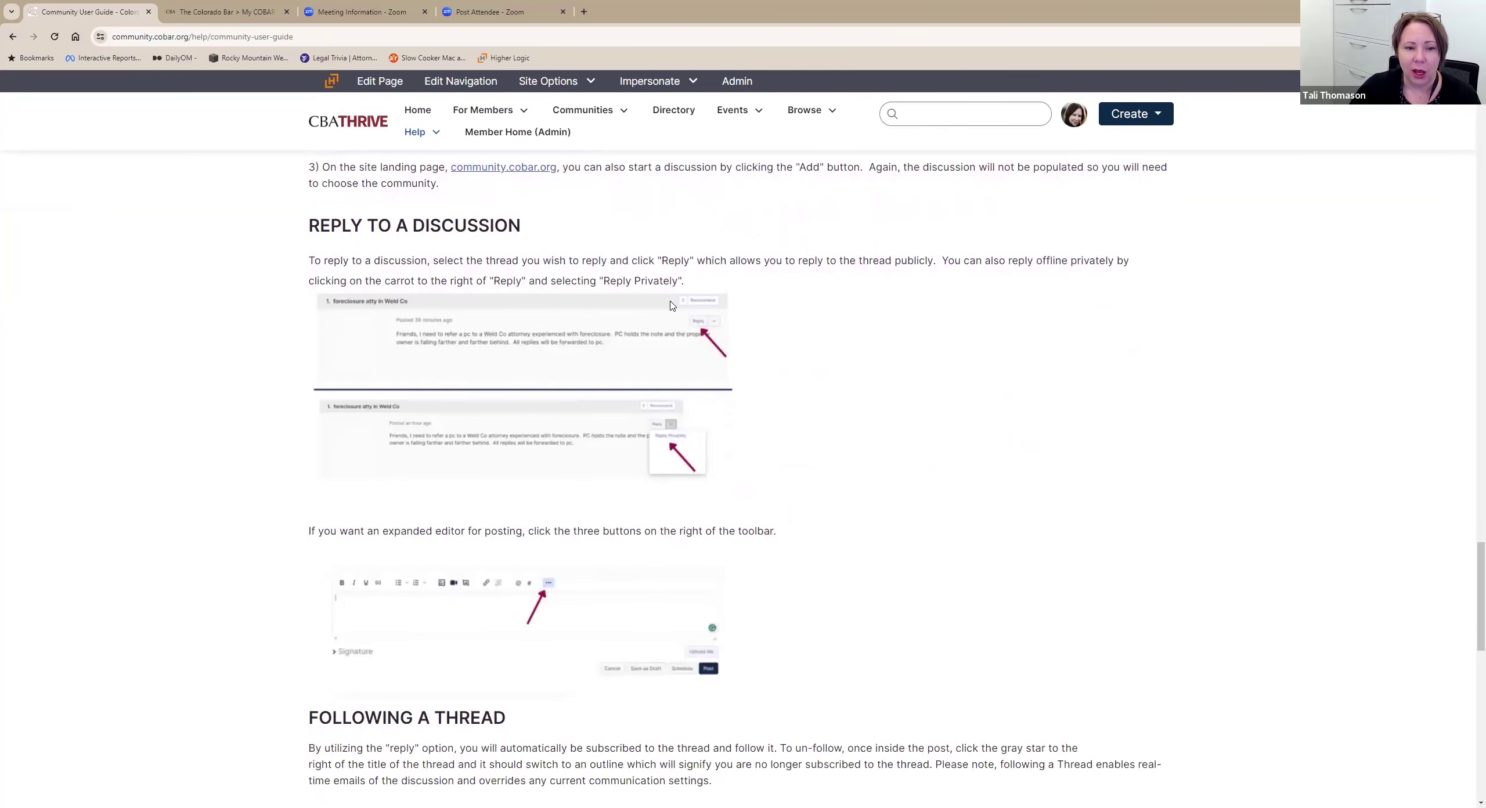
scroll(900, 267, "down", 3)
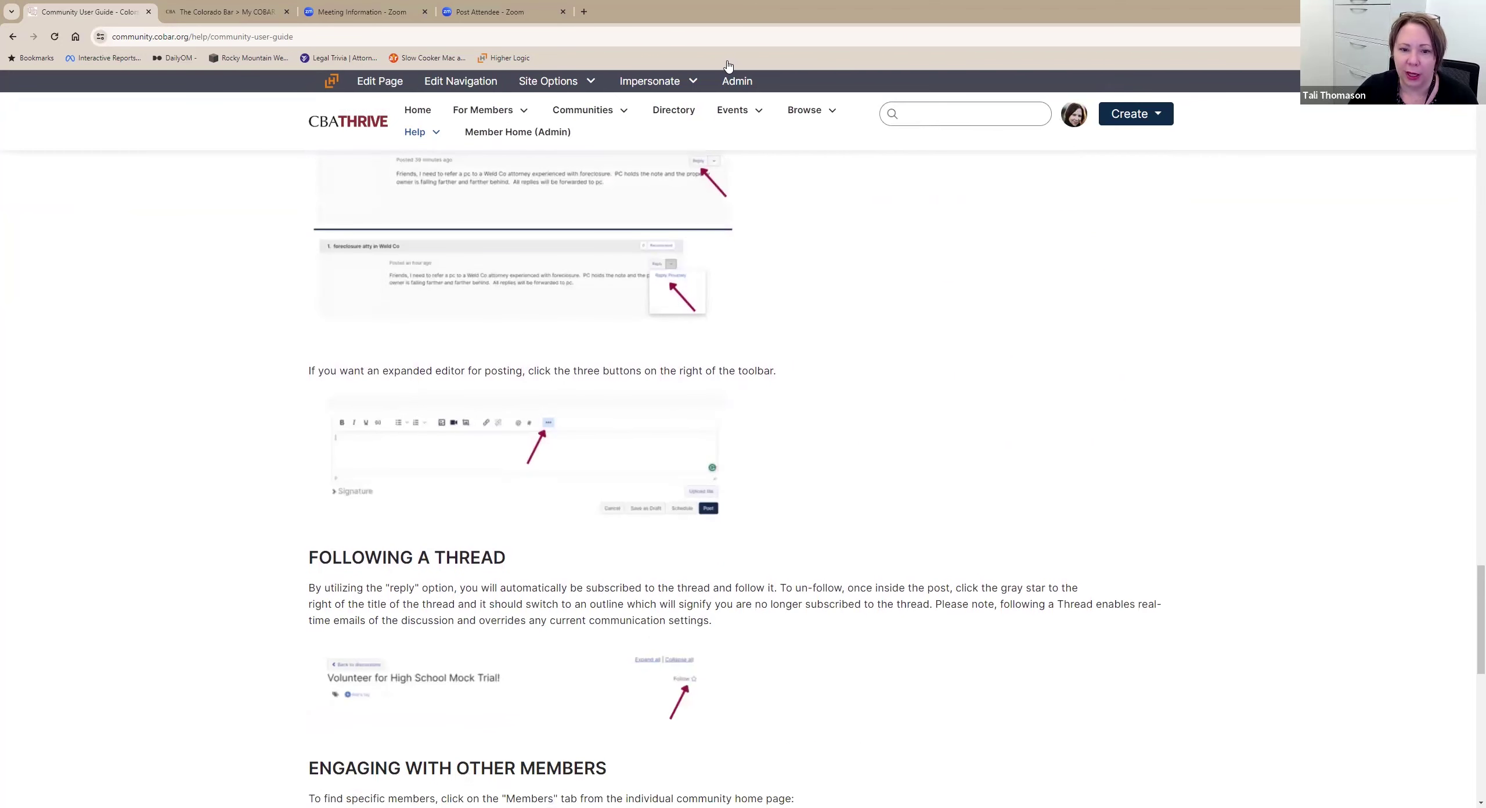
Zoom the Community User Guide page to 175% for easier reading.
key("ctrl+plus")
key("ctrl+plus")
key("alt+f")
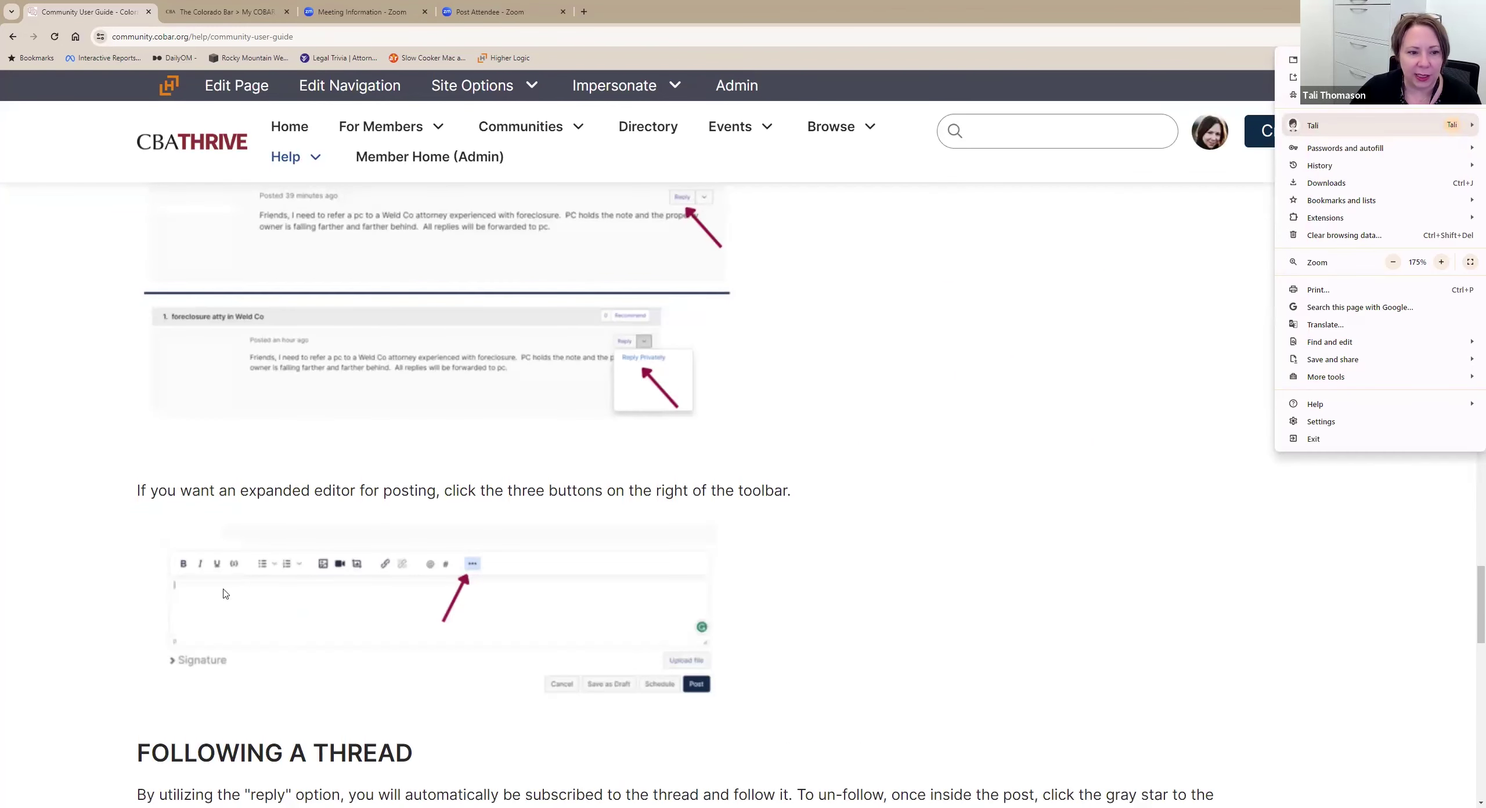
left_click(521, 488)
Read down through the Engaging with Other Members sections on messaging and adding contacts.
scroll(521, 488, "up", 2)
scroll(513, 599, "down", 5)
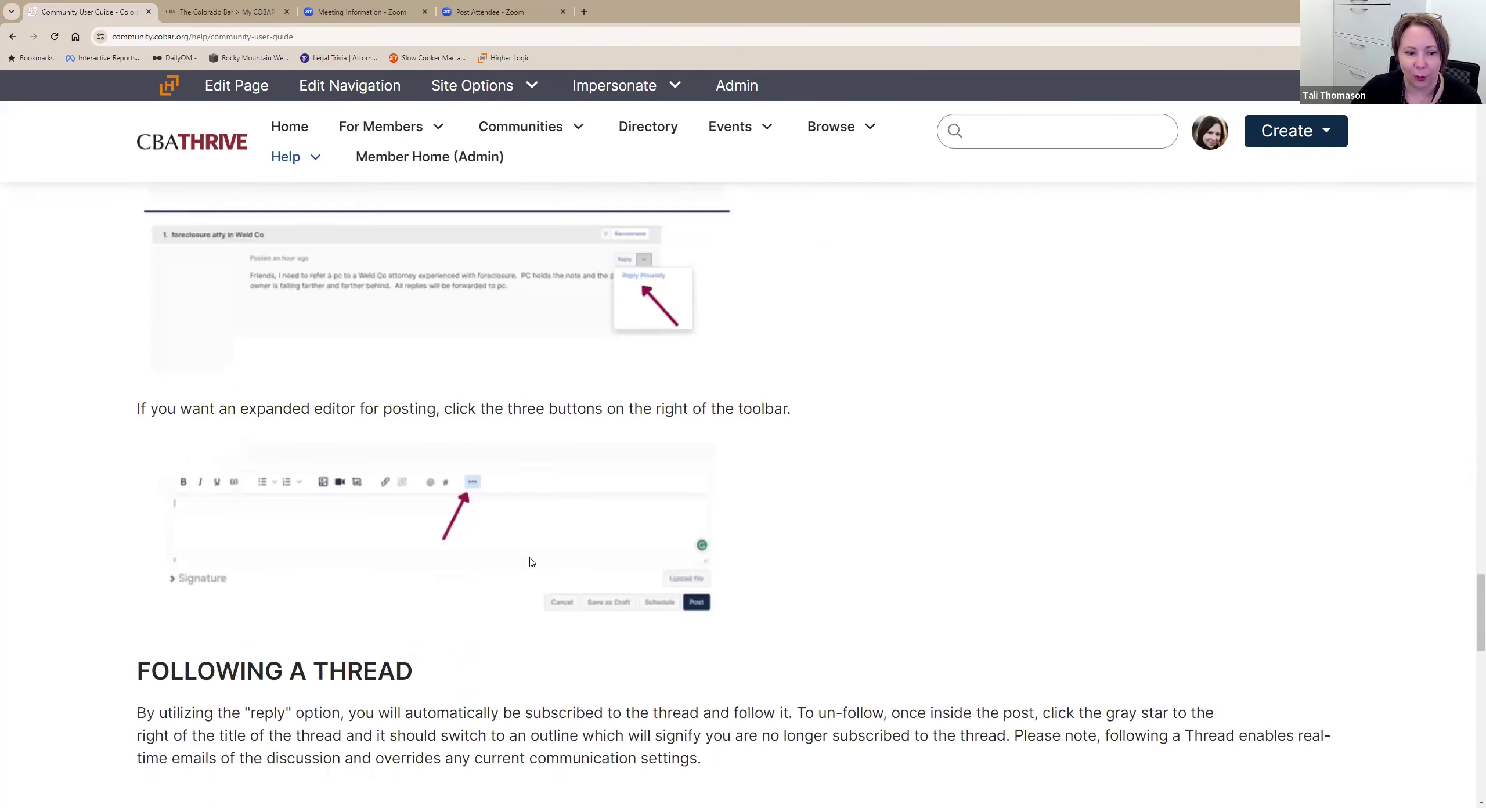
scroll(507, 713, "down", 12)
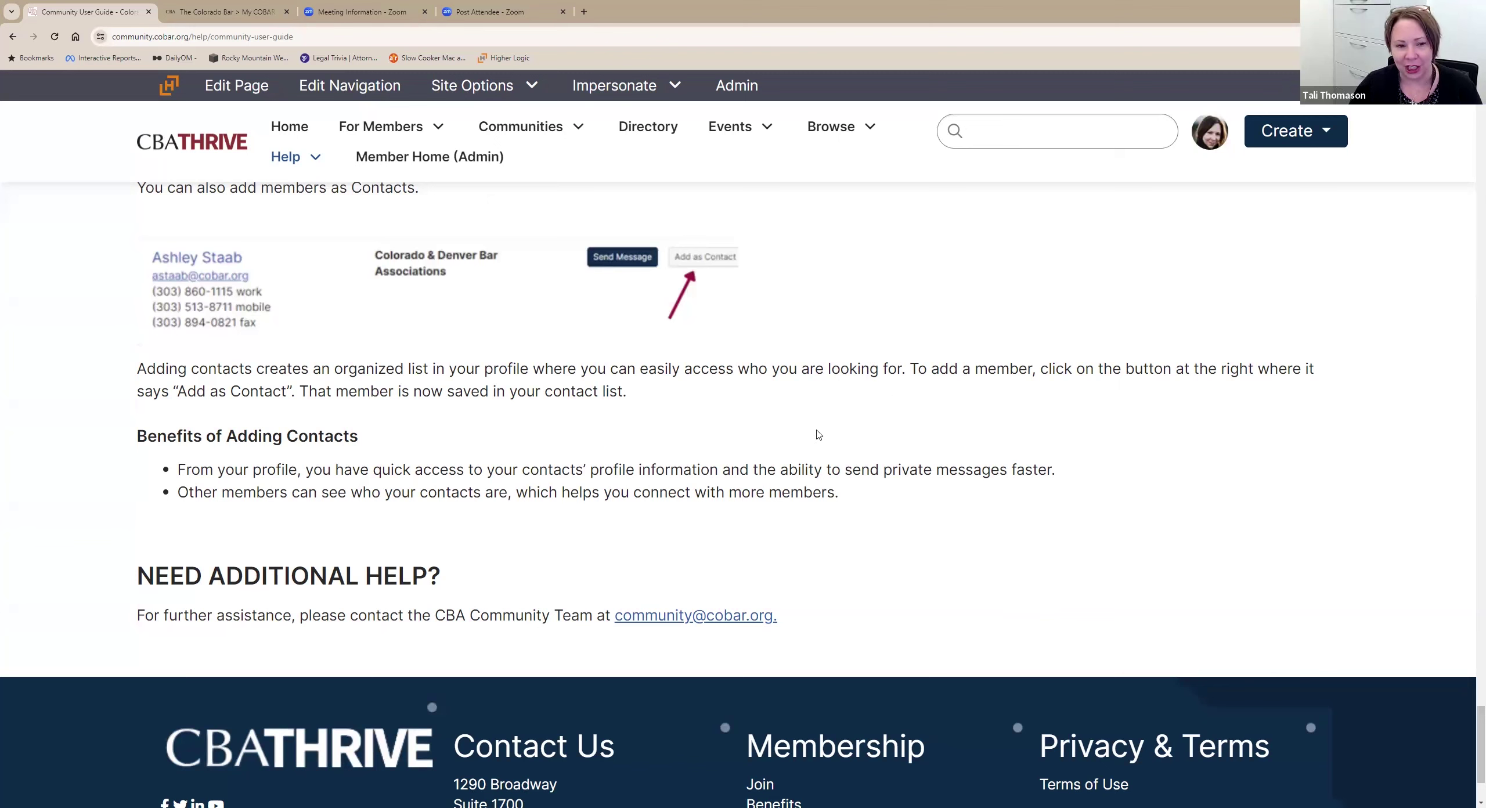
scroll(839, 442, "down", 2)
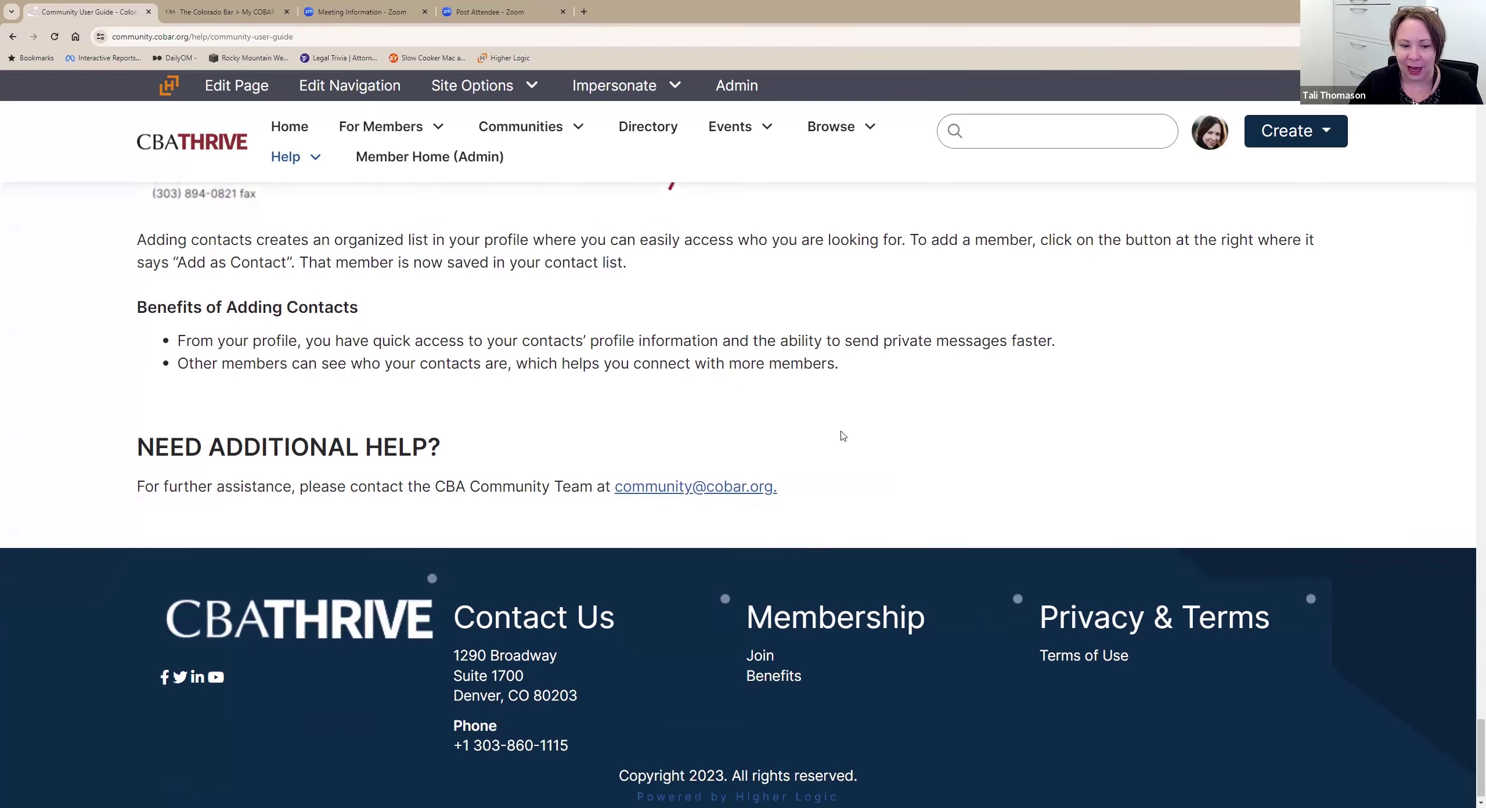
scroll(842, 413, "up", 5)
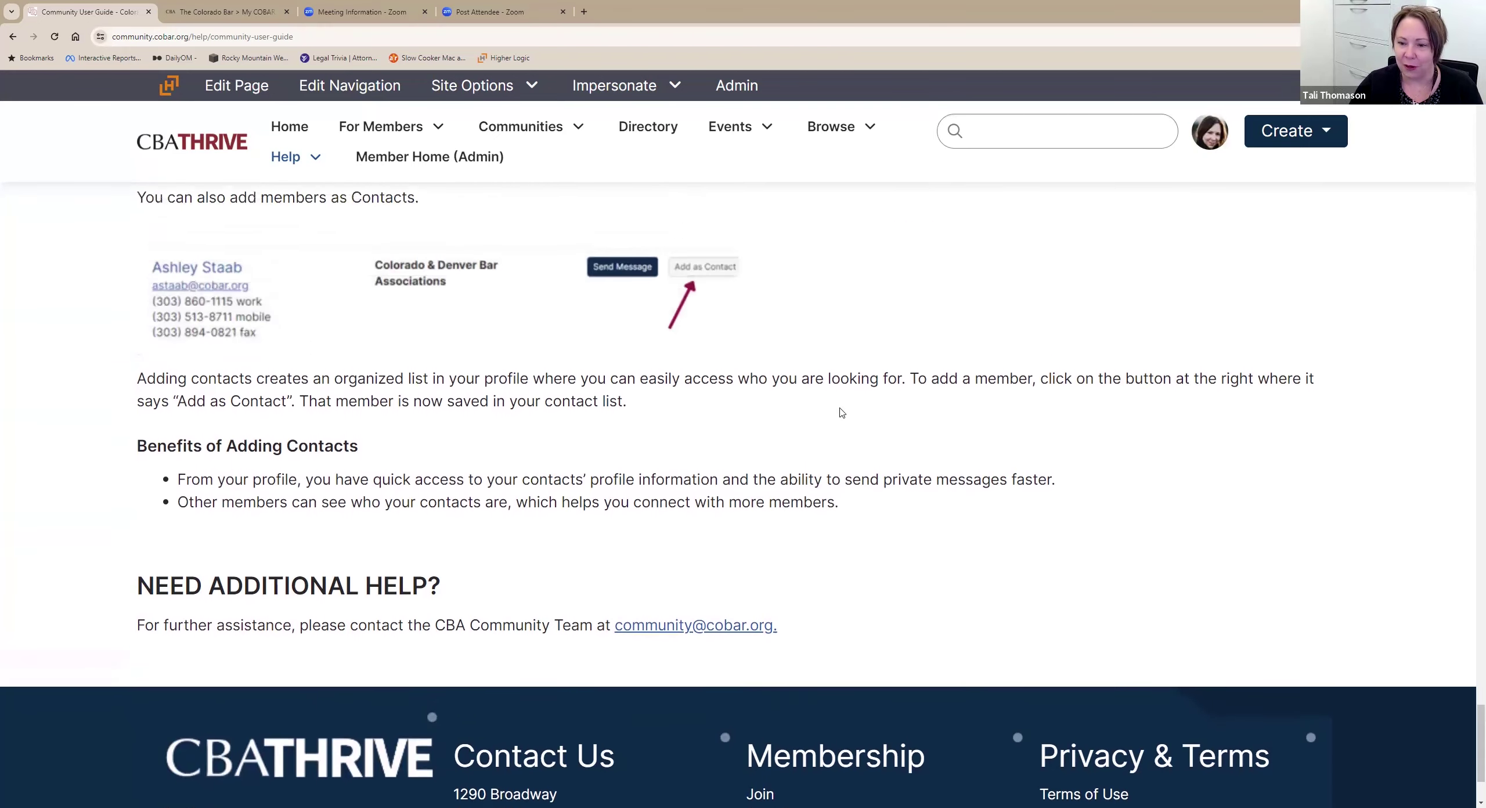